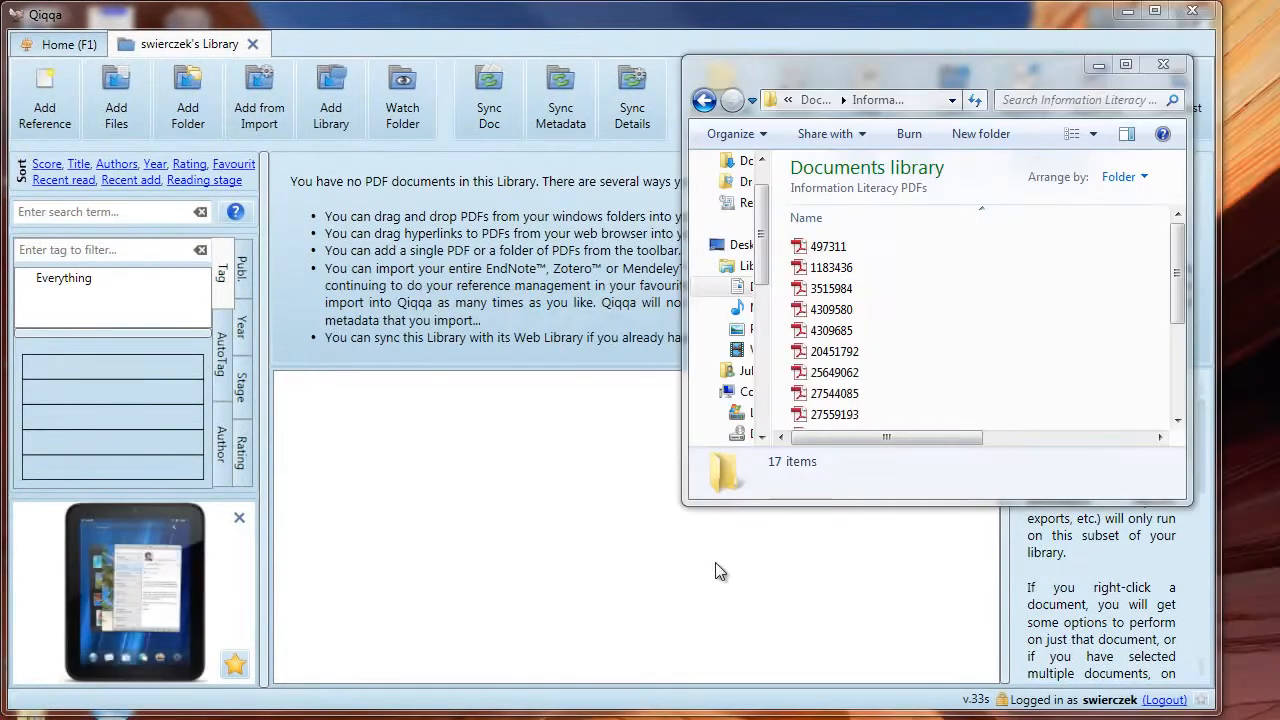
Add the PDF 497311 to the empty library directly from the open Information Literacy PDFs folder window
drag(838, 252, 514, 453)
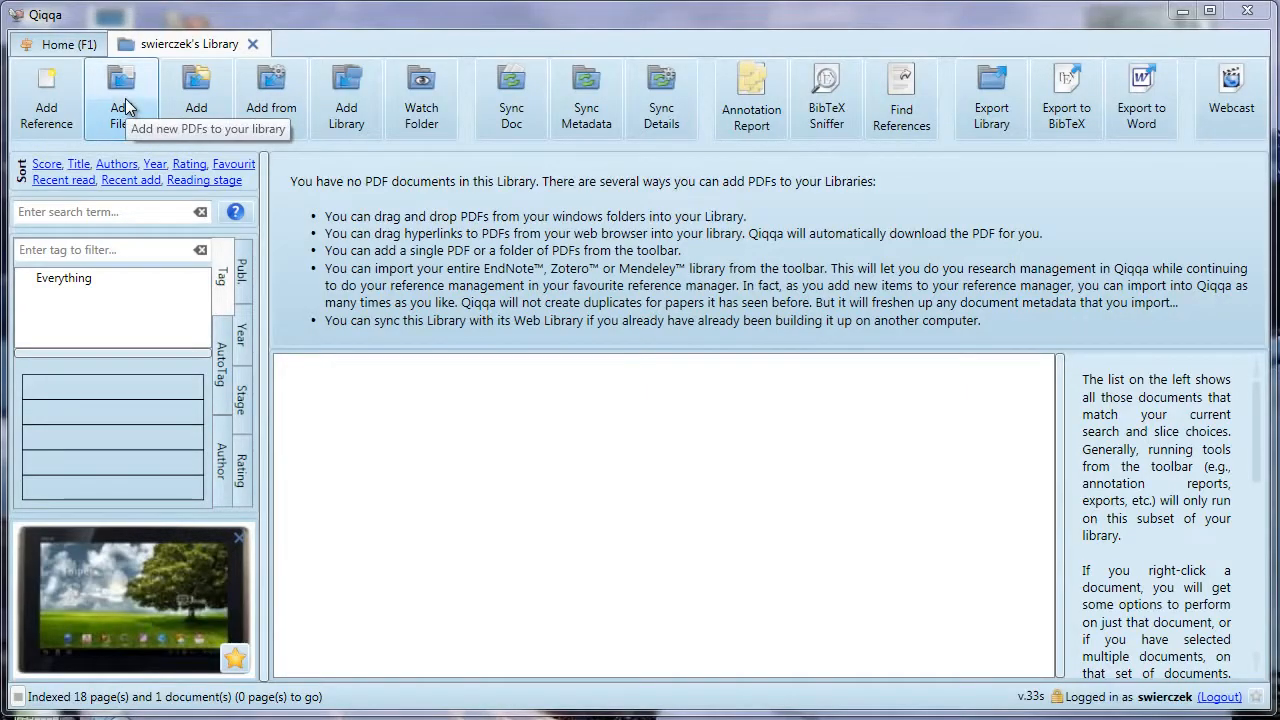
Add the single PDF file 497311 from the Information Literacy PDFs folder in Documents to the library using Add Files
click(122, 100)
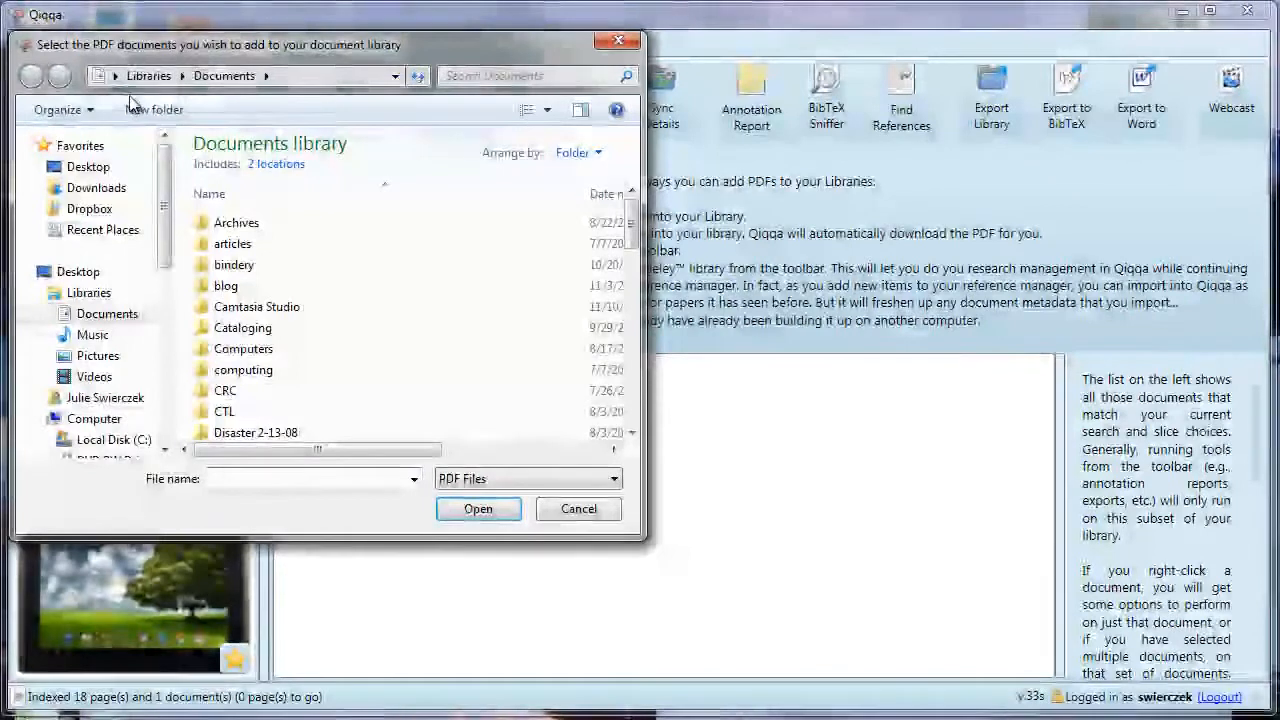
drag(630, 226, 632, 306)
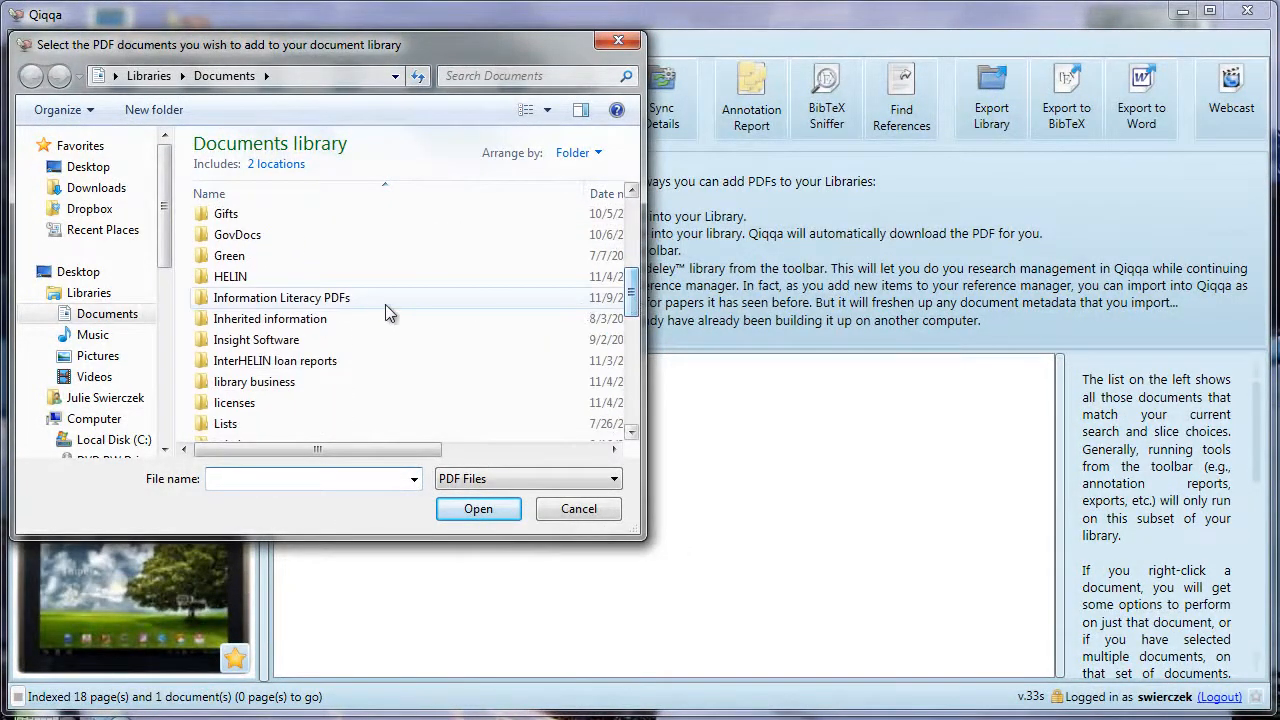
double_click(373, 297)
click(333, 226)
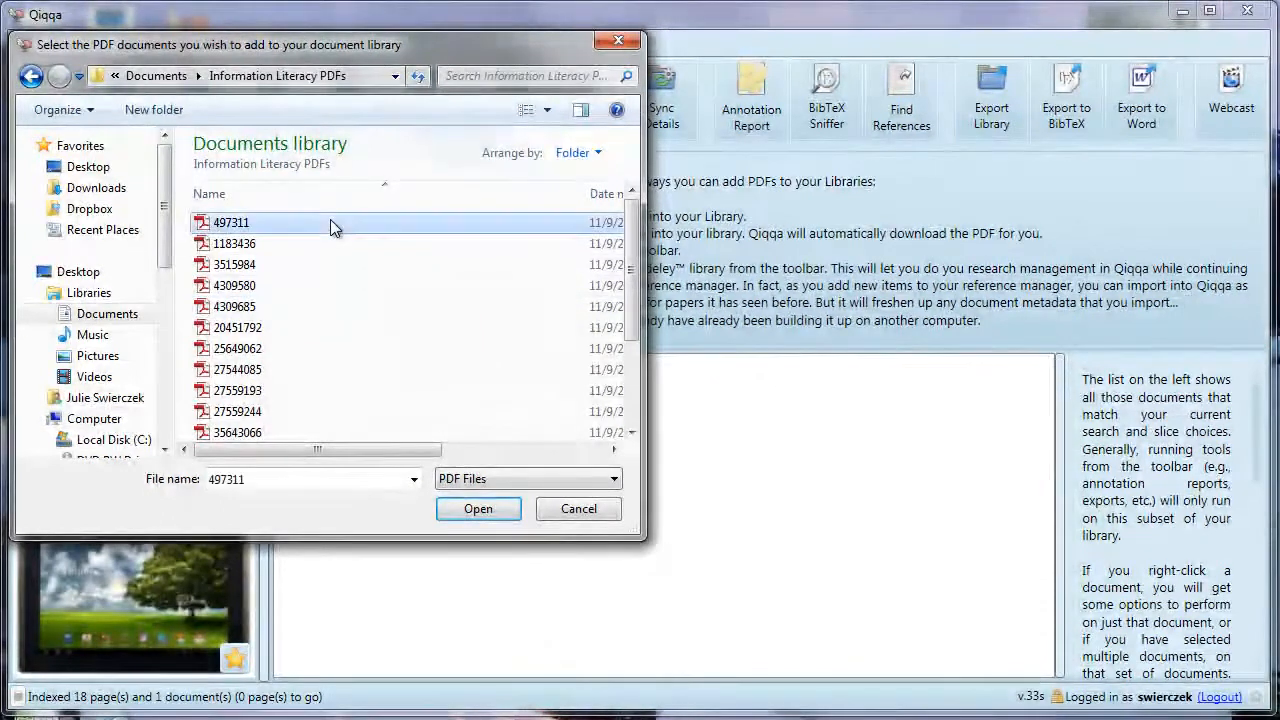
click(478, 508)
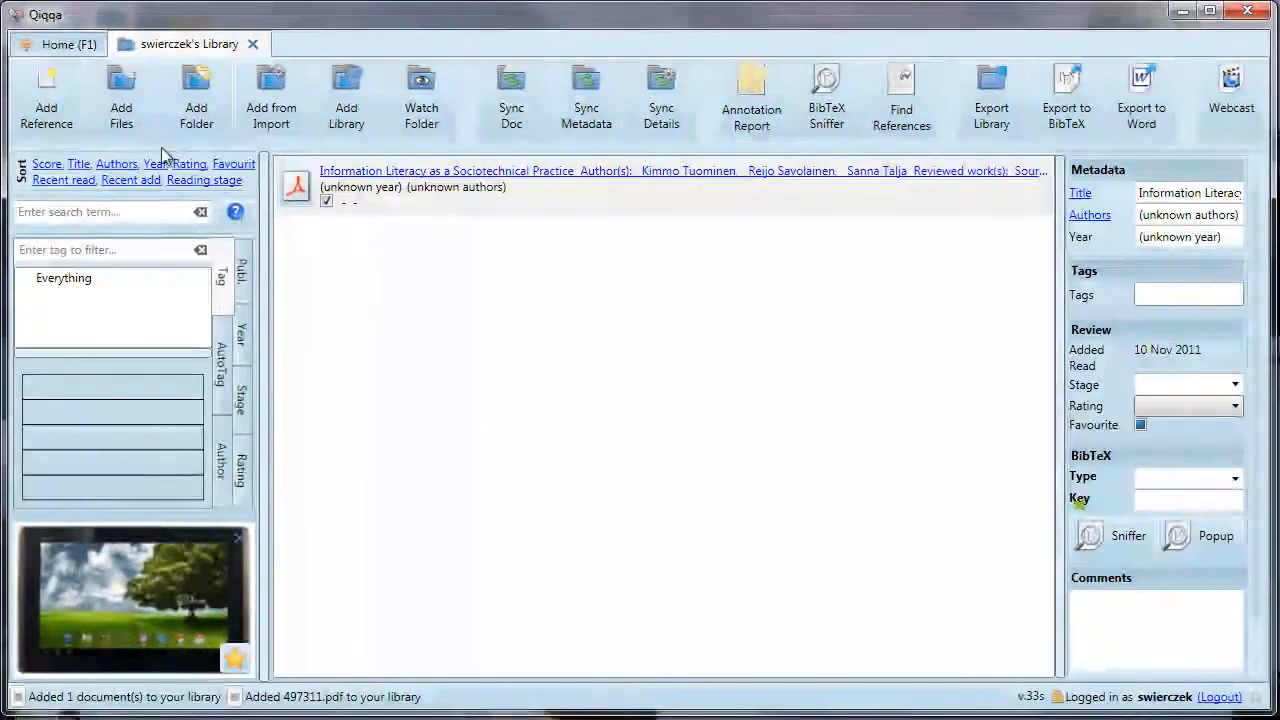
Add the PDFs 1183436, 3515984 and 4309580 together from the Information Literacy PDFs folder, leaving 497311 out of the selection
click(125, 117)
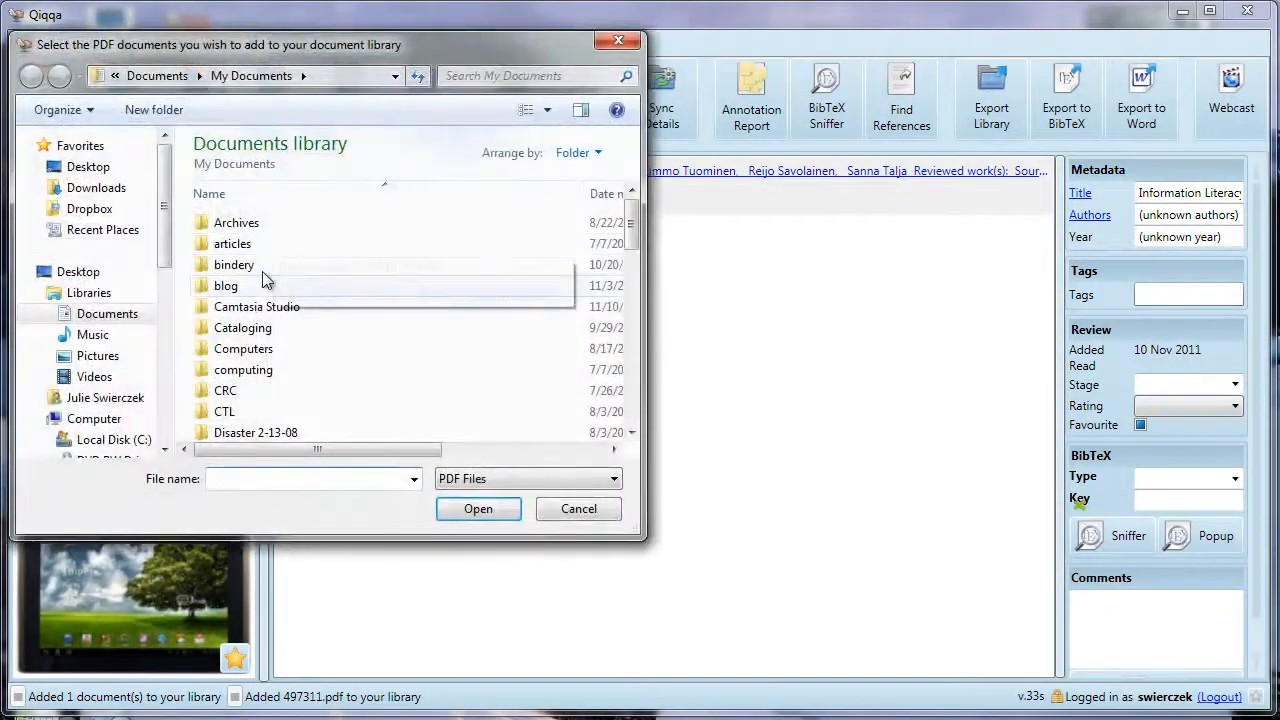
scroll(305, 345, down, 3)
scroll(306, 344, down, 1)
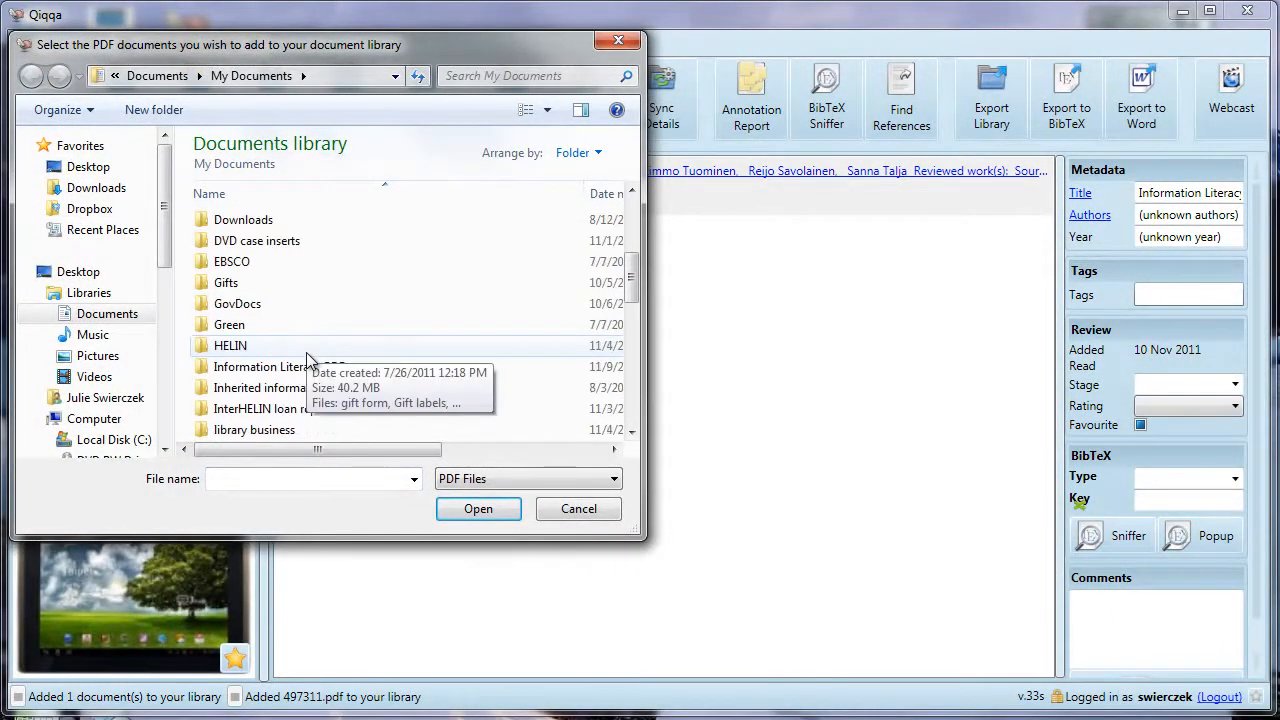
double_click(310, 362)
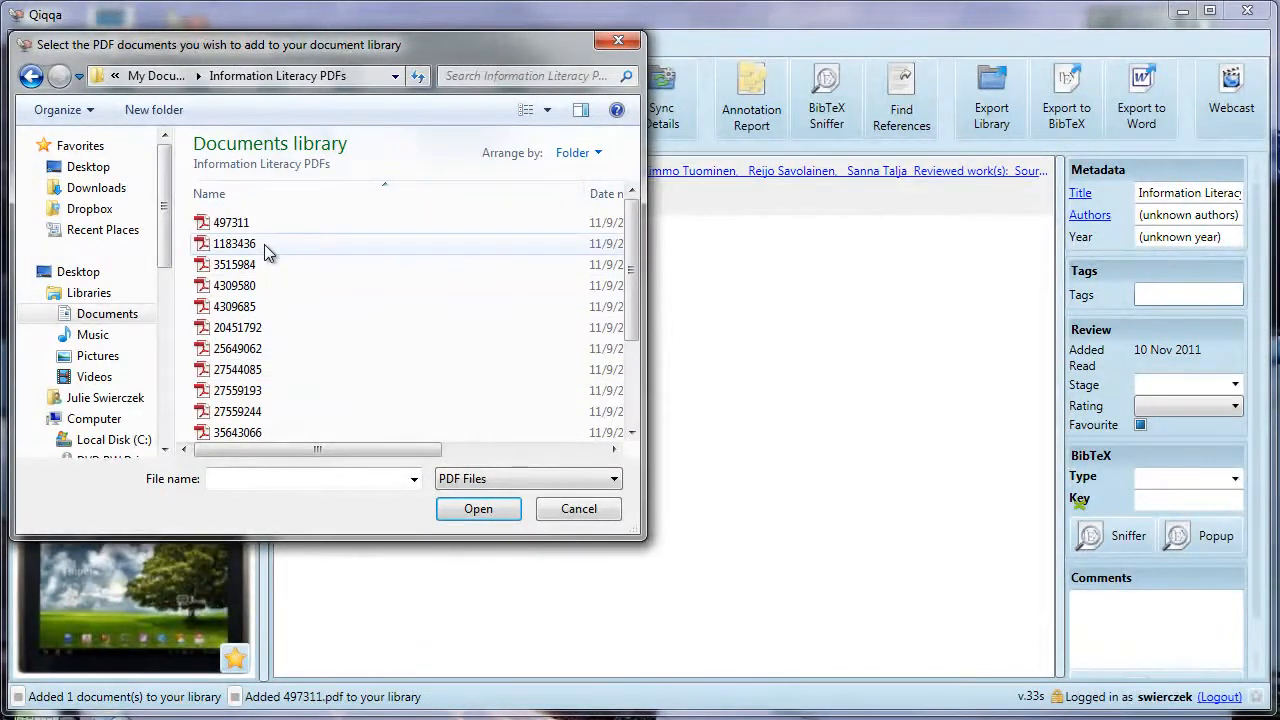
shift+click(264, 244)
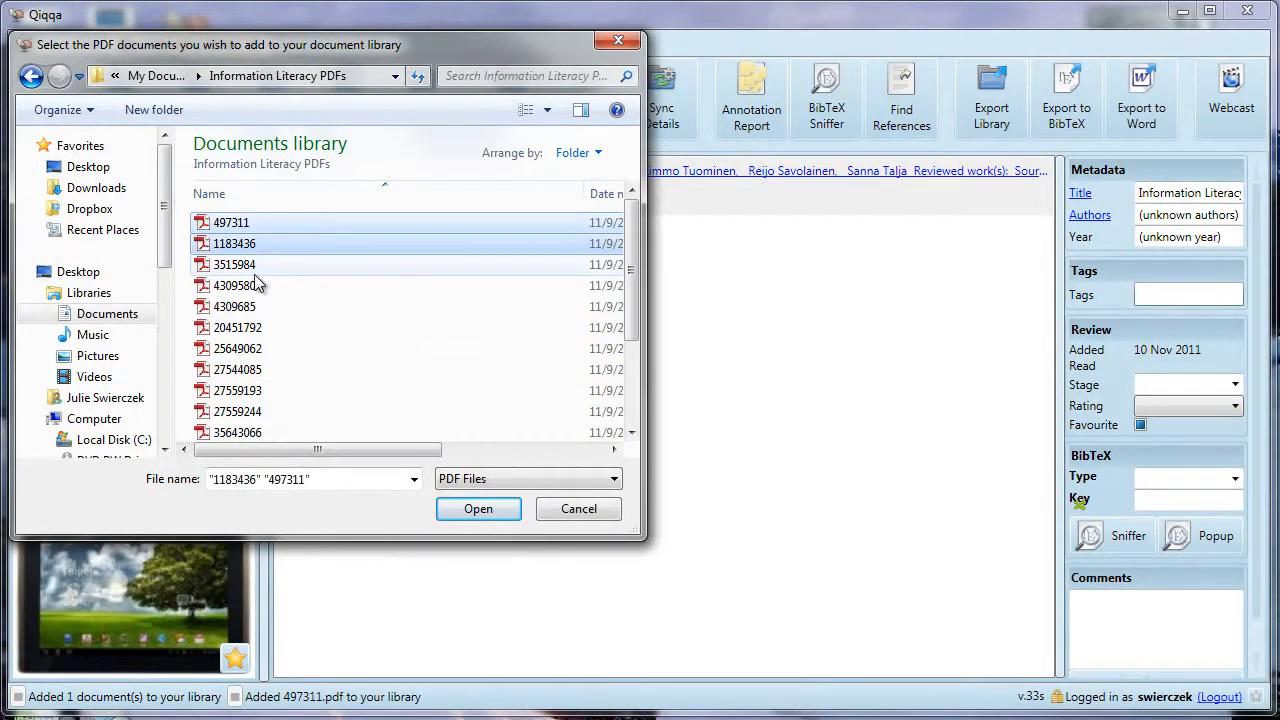
shift+click(255, 270)
shift+click(256, 288)
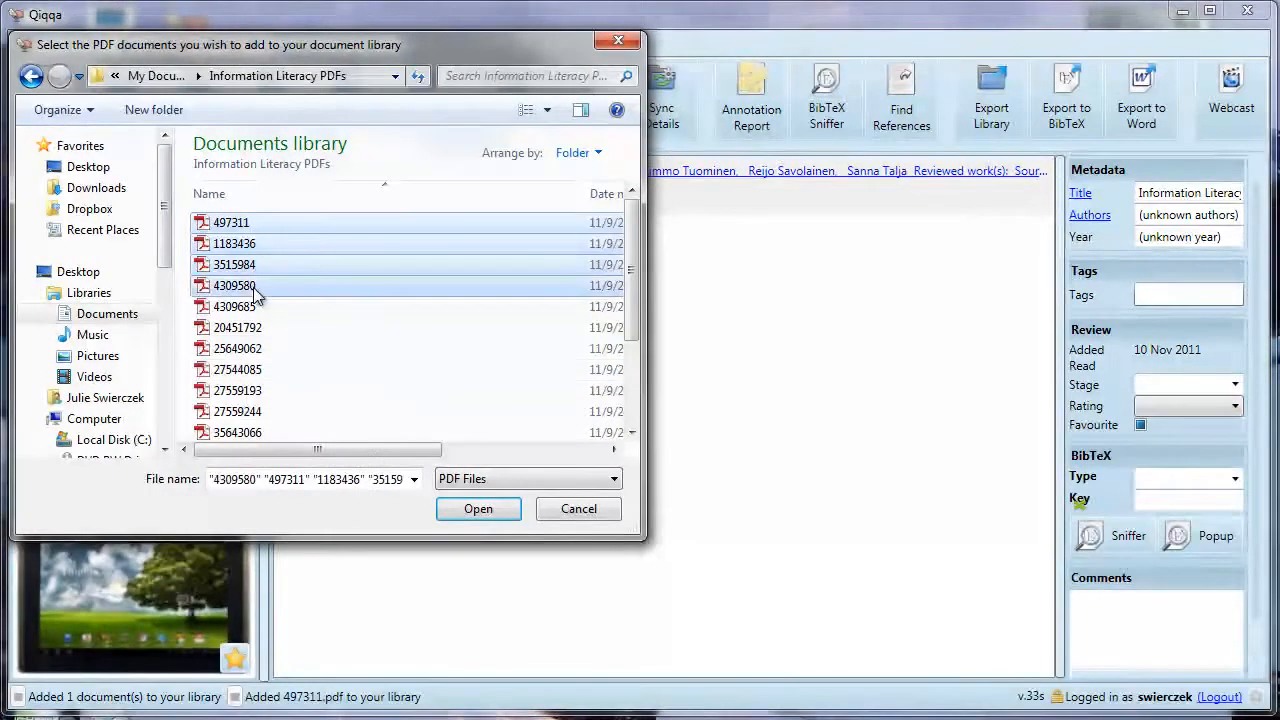
ctrl+click(295, 225)
click(478, 509)
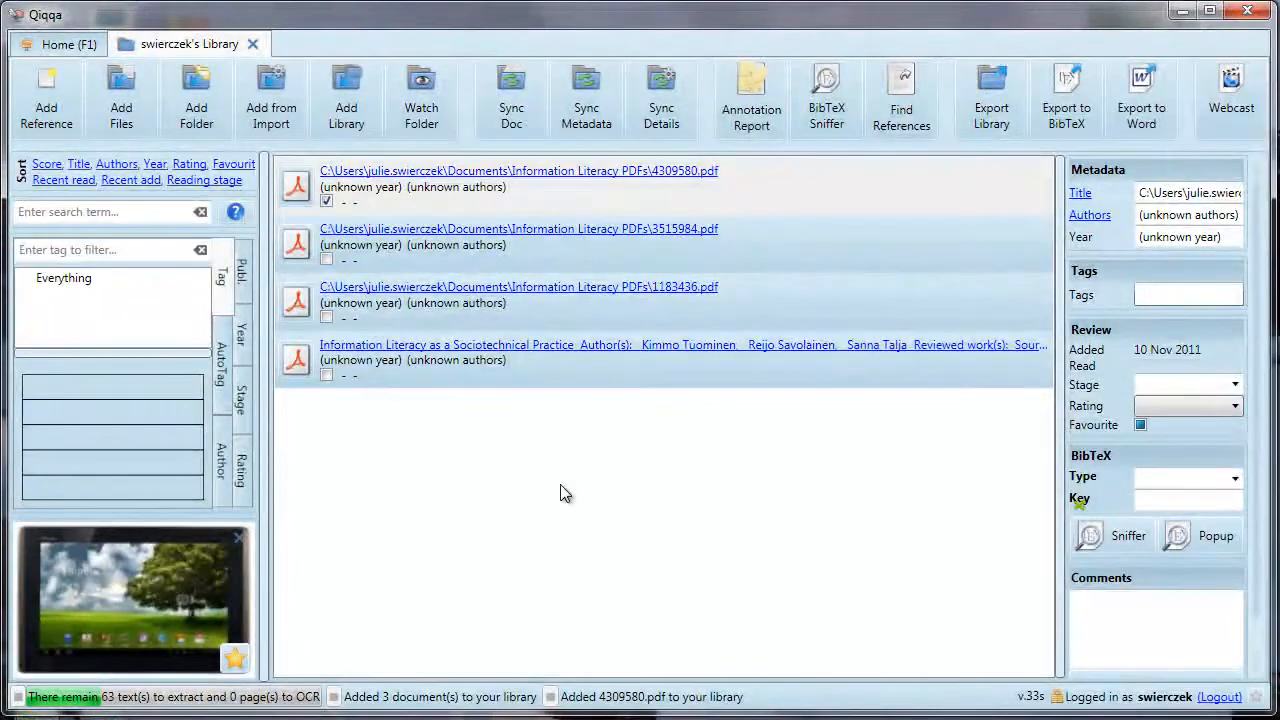
Import the whole Information Literacy PDFs folder from My Documents, including subfolders and adding subfolder names as tags
click(198, 117)
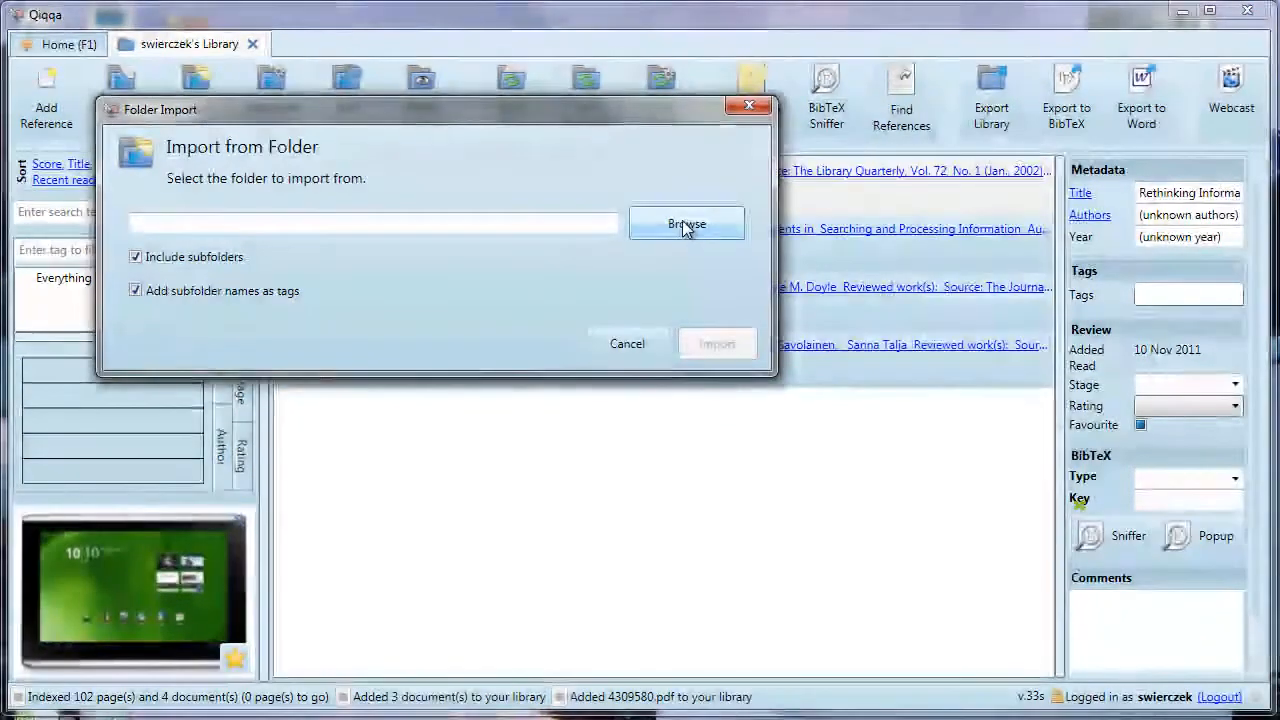
click(685, 226)
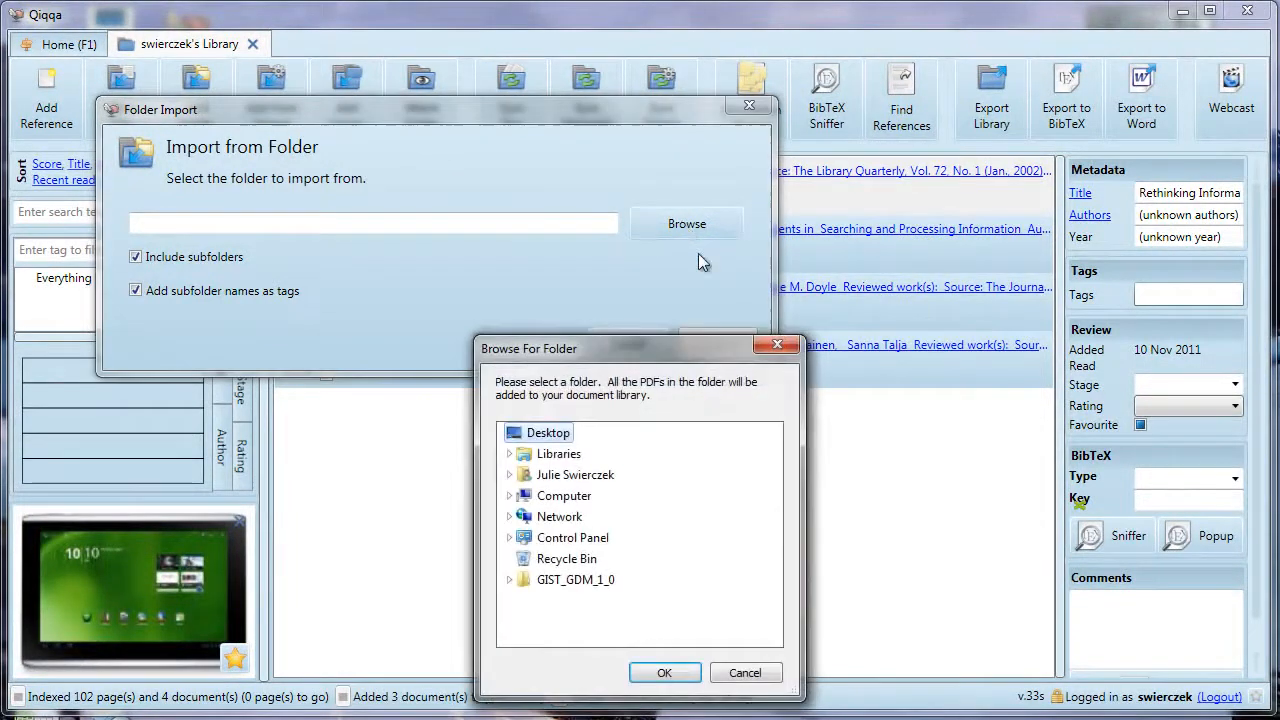
click(509, 475)
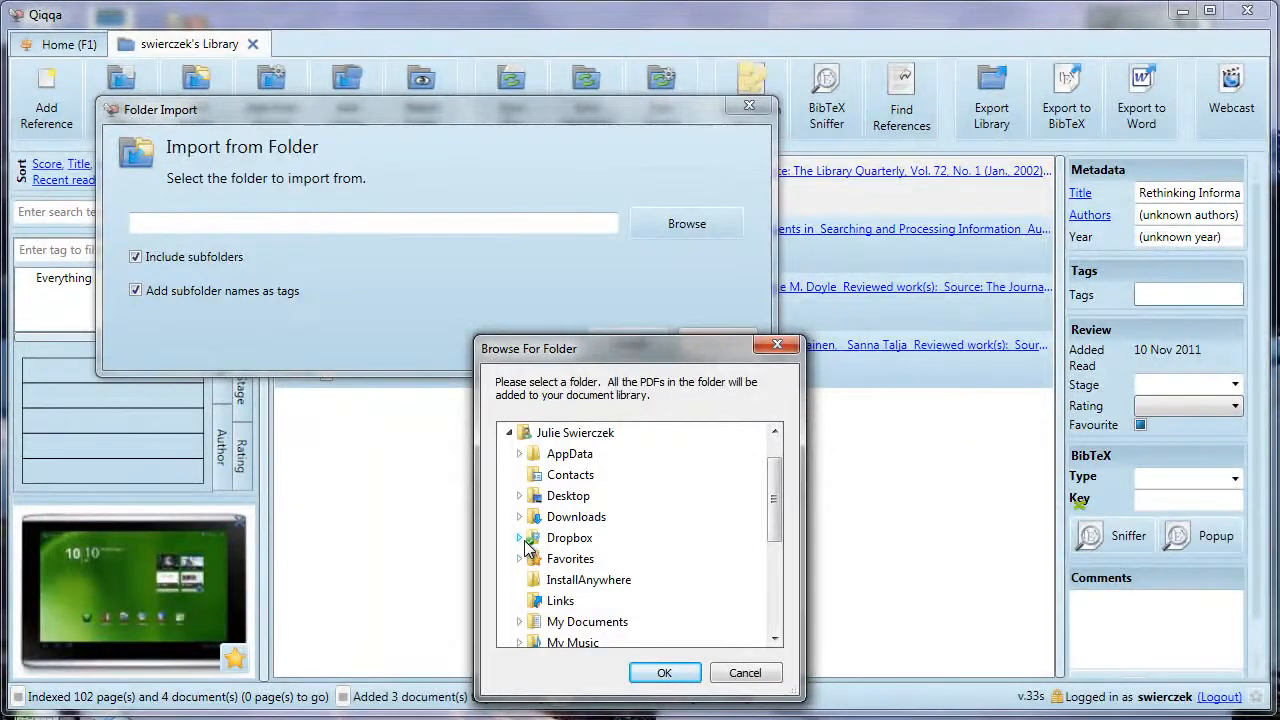
scroll(527, 540, down, 1)
click(518, 558)
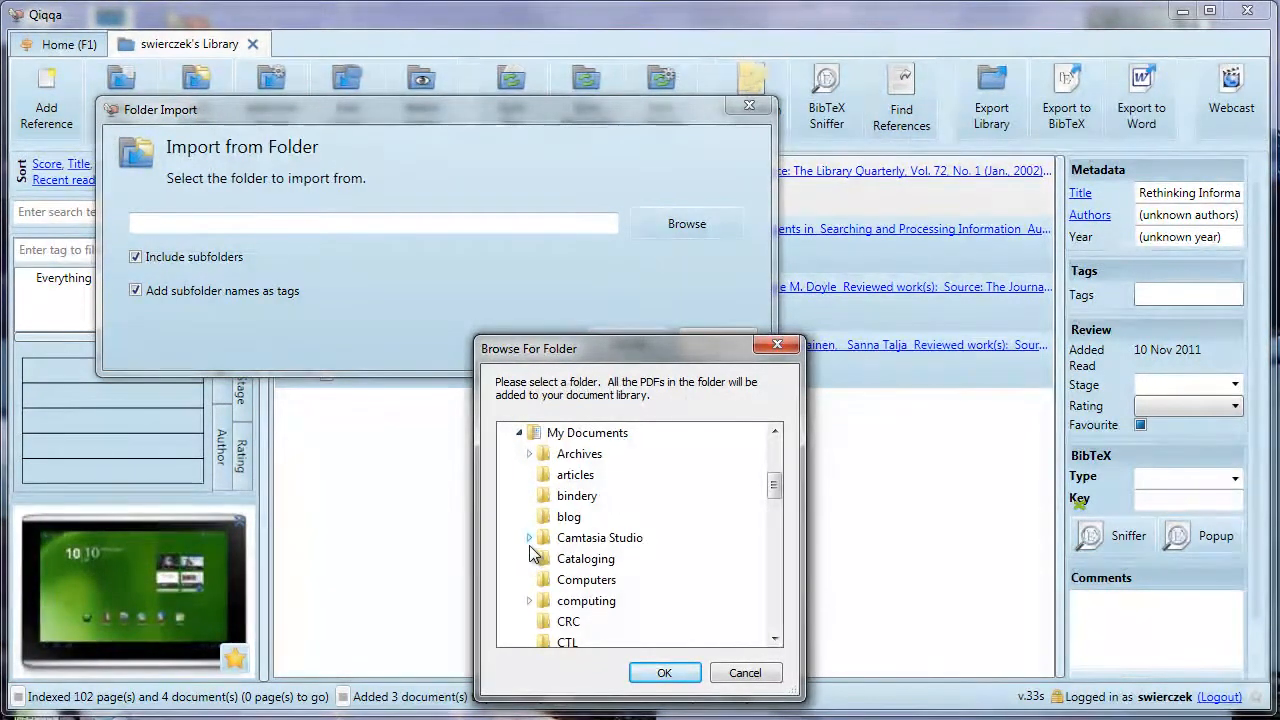
scroll(535, 559, down, 4)
scroll(535, 559, down, 1)
click(545, 518)
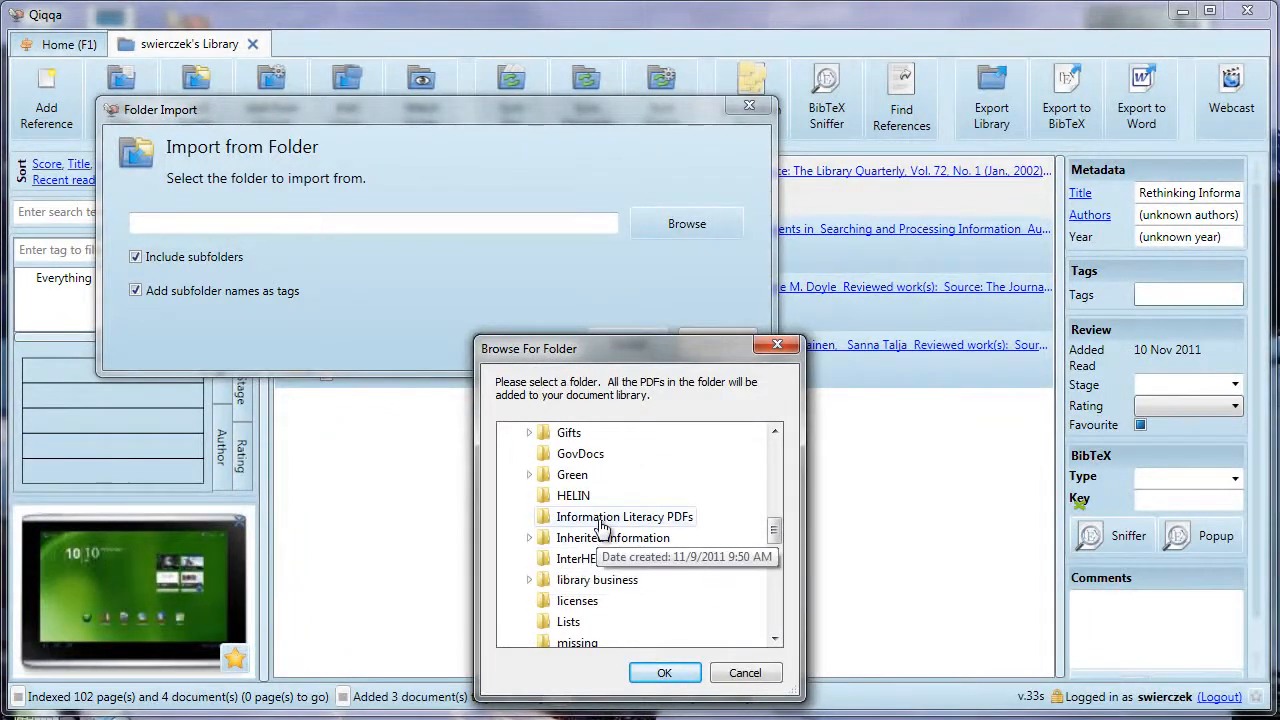
click(665, 673)
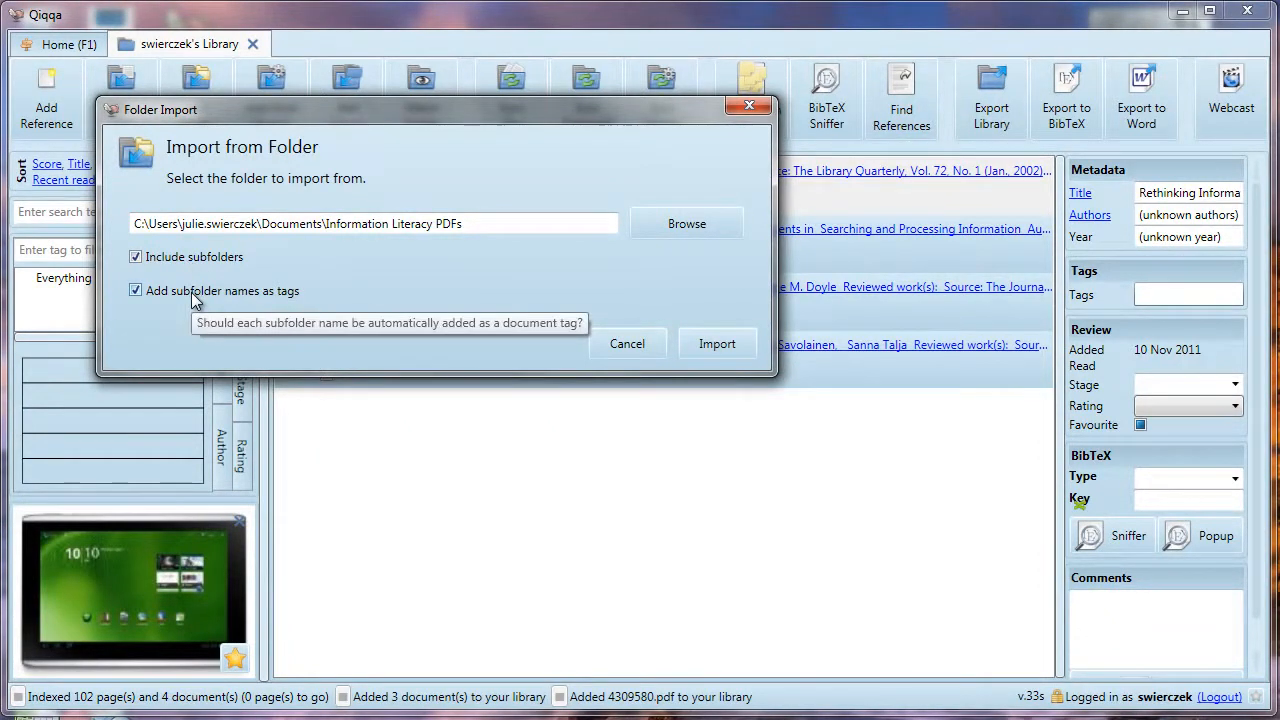
click(714, 346)
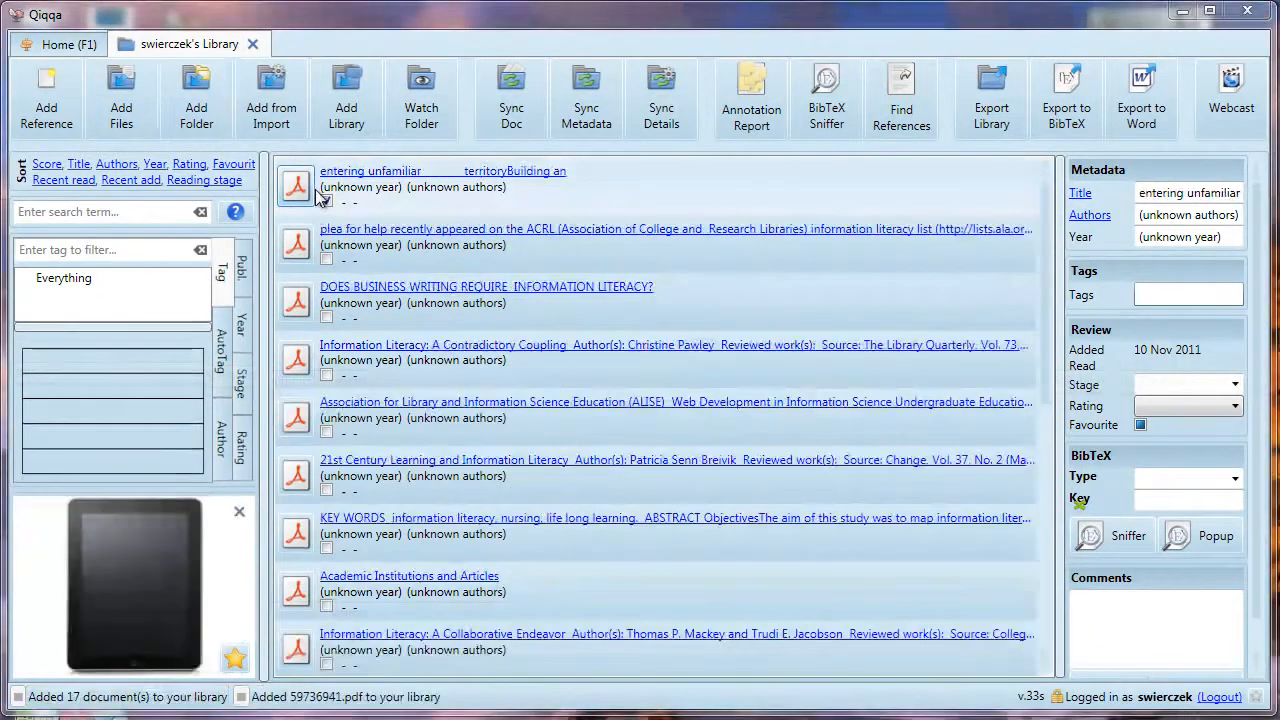
Examine the import choices for other reference programs and the source-library chooser without importing anything
click(278, 104)
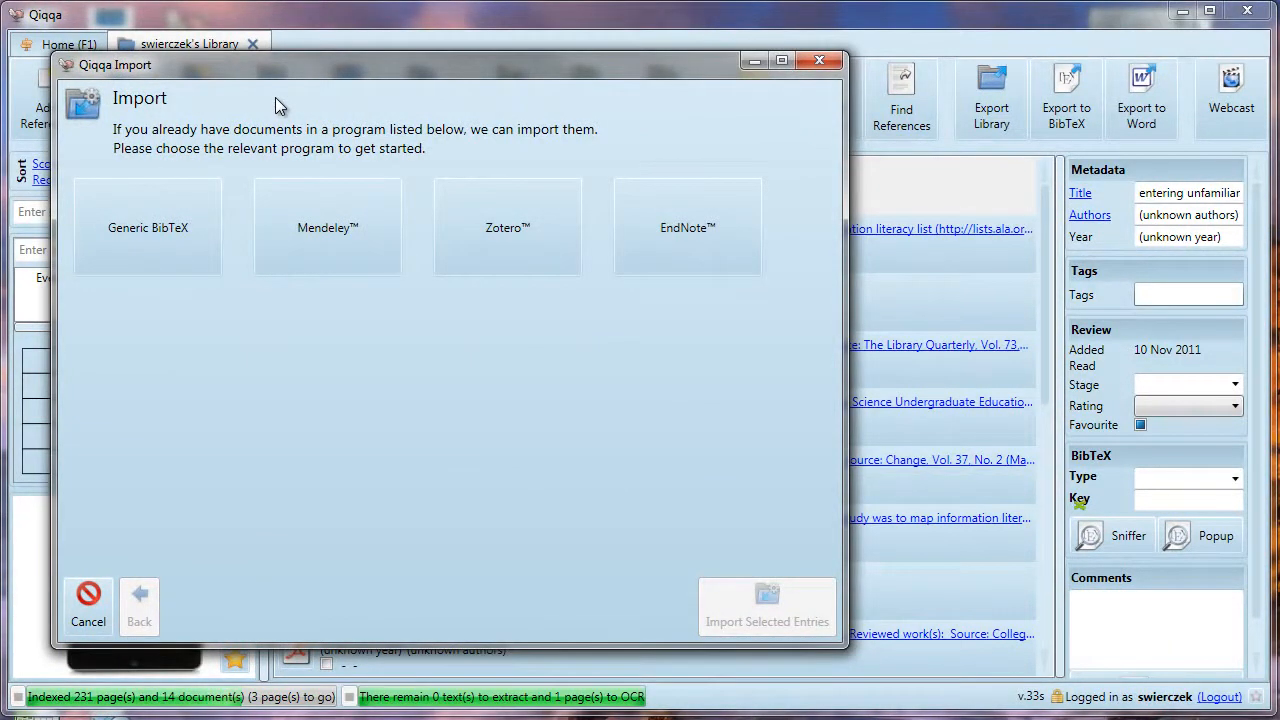
click(85, 614)
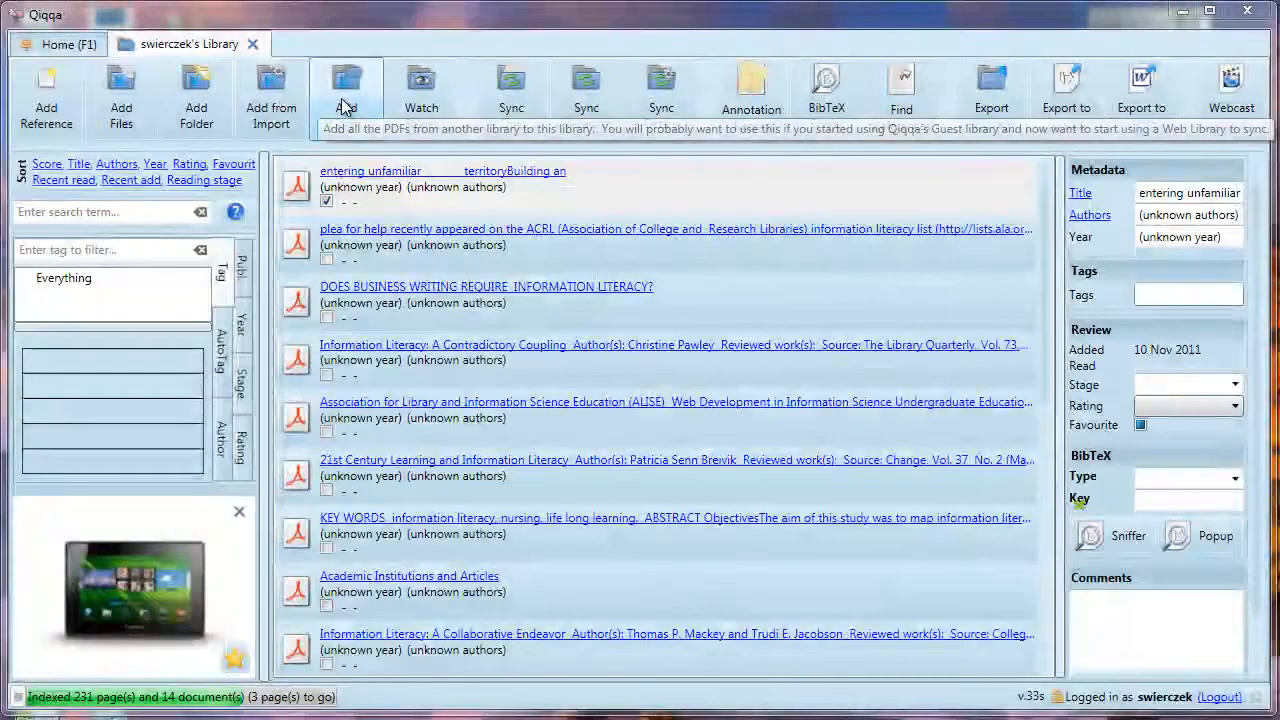
click(343, 102)
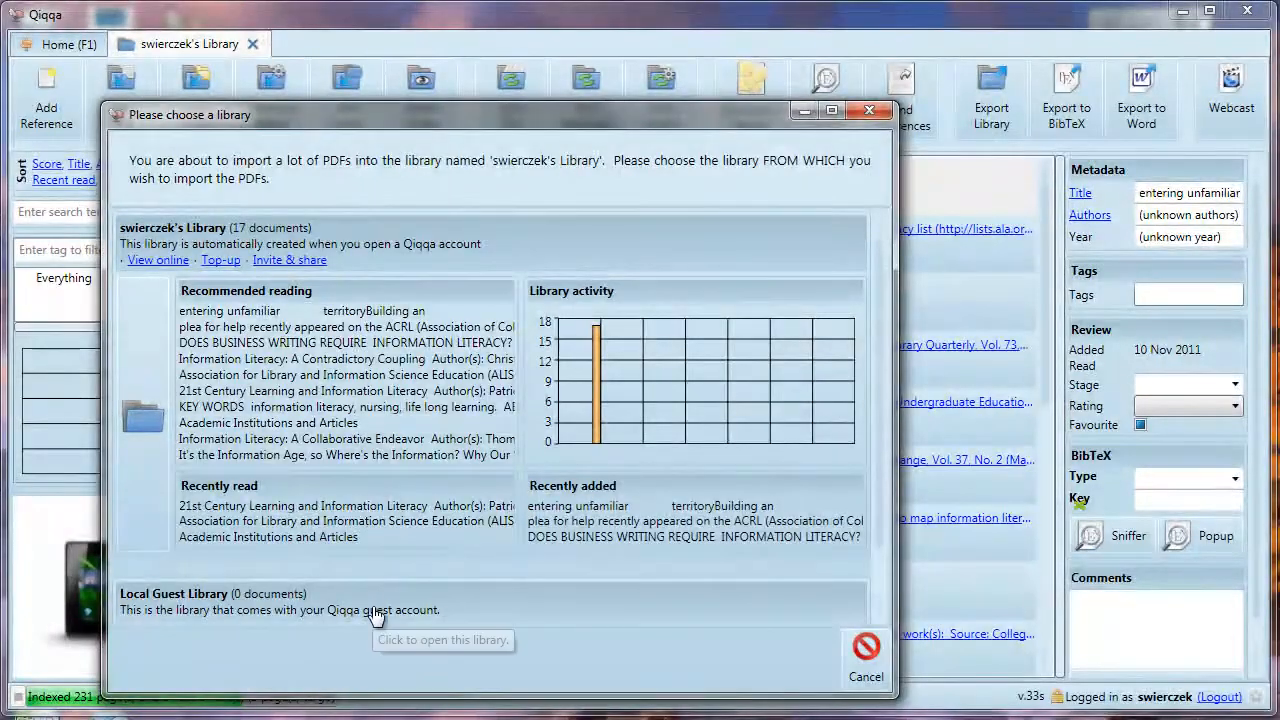
click(865, 662)
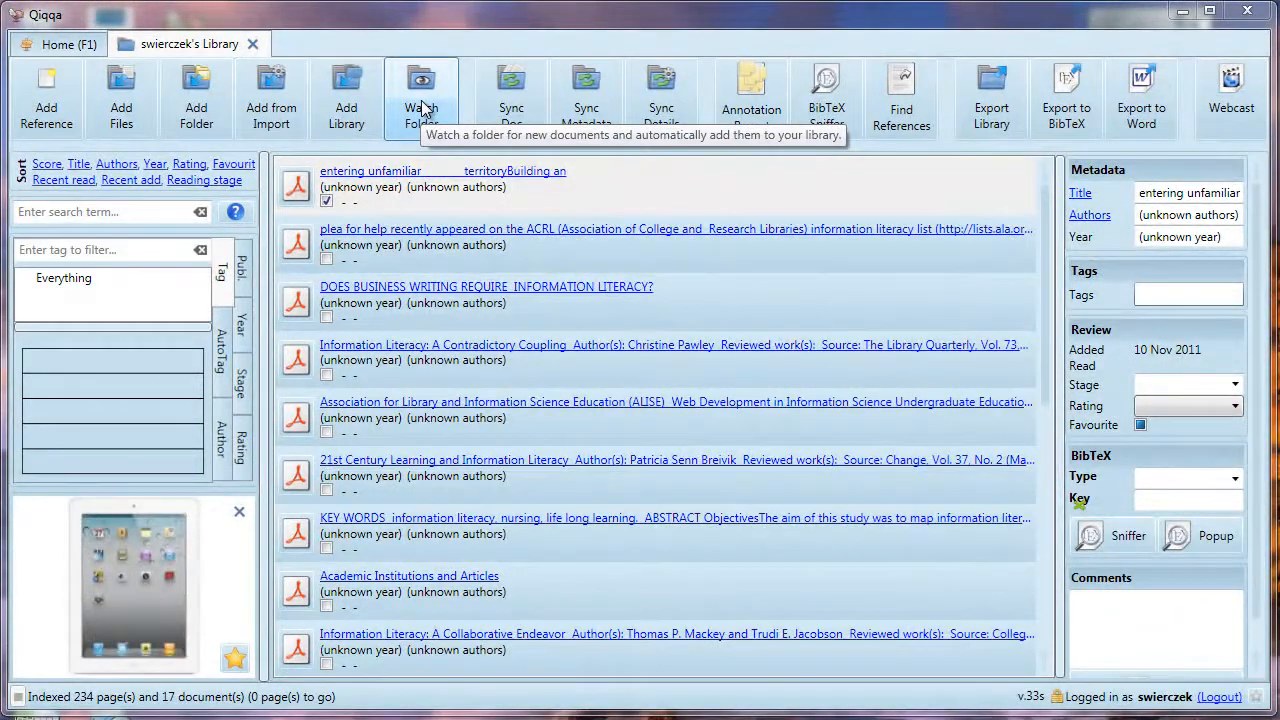
Set the Information Literacy PDFs folder in My Documents as the watched folder for new PDFs
click(421, 107)
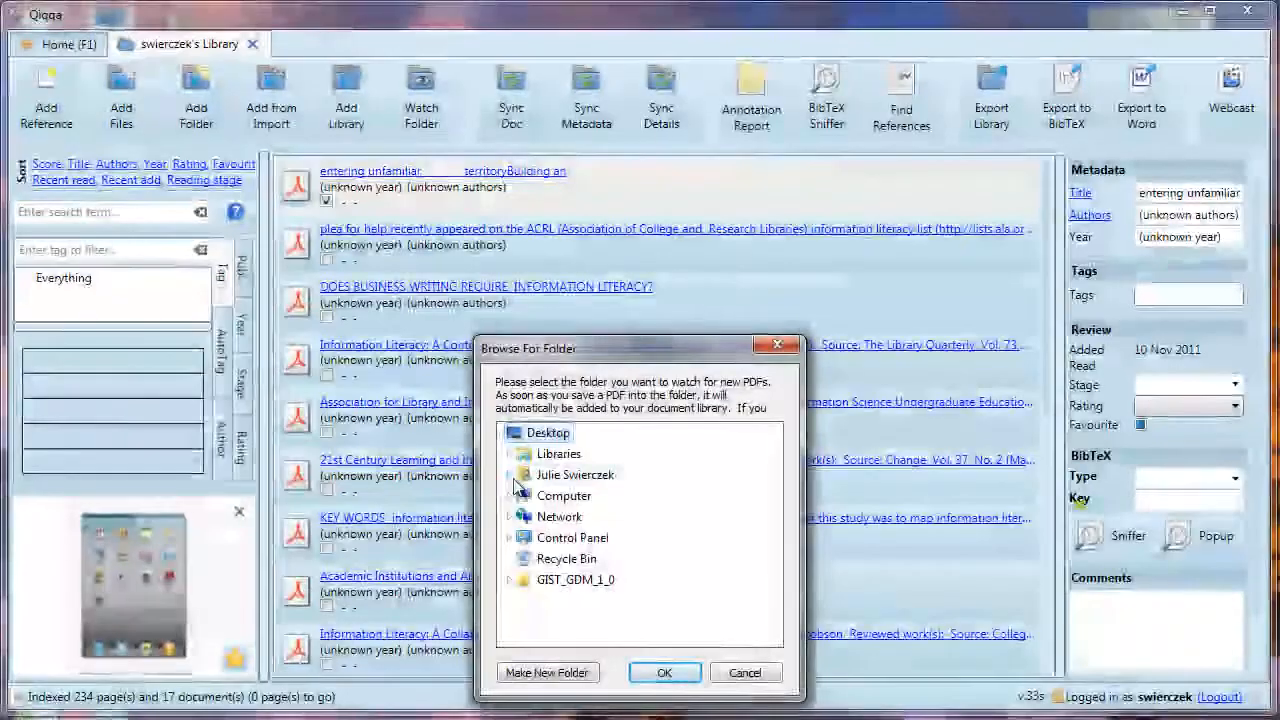
click(511, 477)
click(520, 624)
scroll(672, 556, down, 5)
click(648, 579)
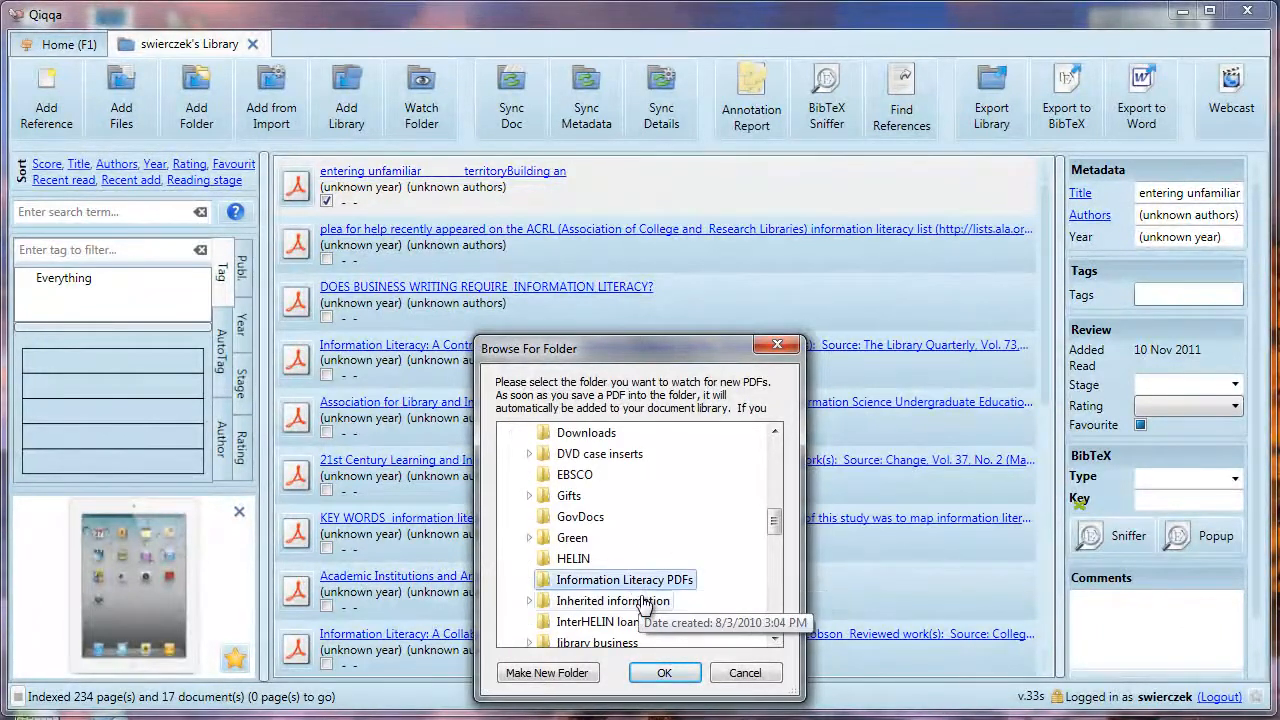
click(663, 674)
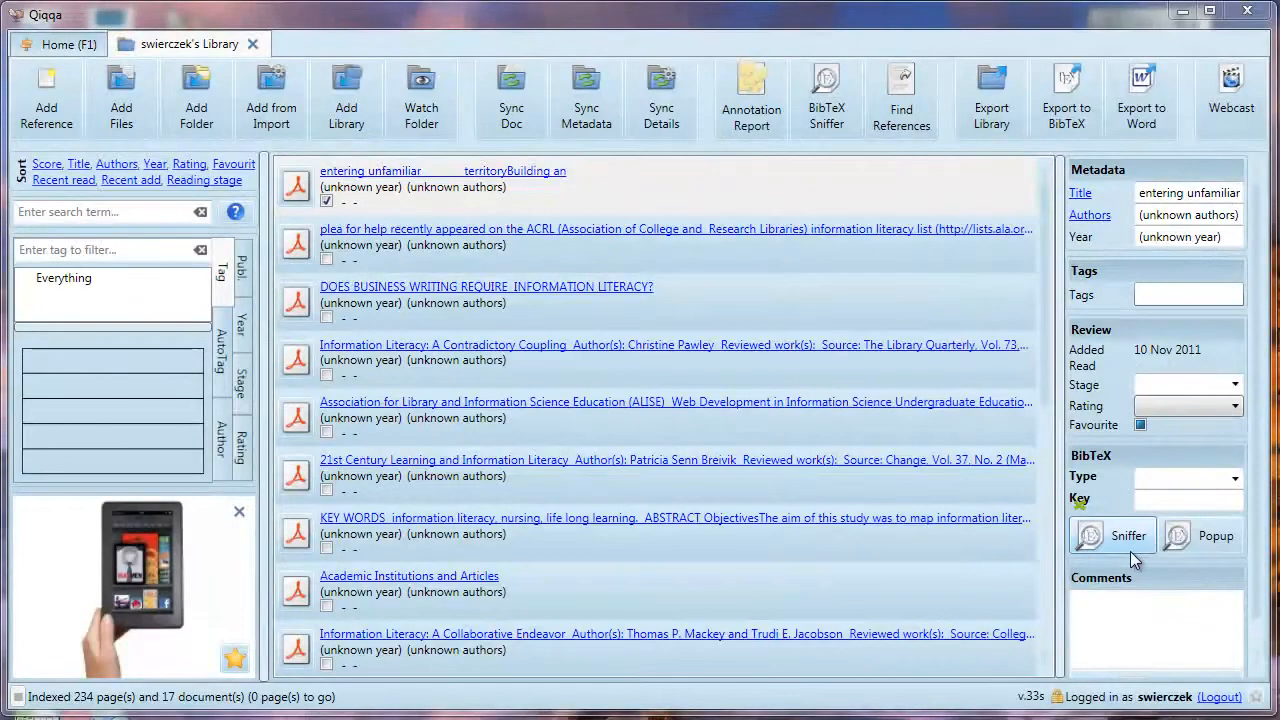
Open the BibTeX Sniffer for the "entering unfamiliar" document and enlarge its window and PDF preview area
click(1124, 543)
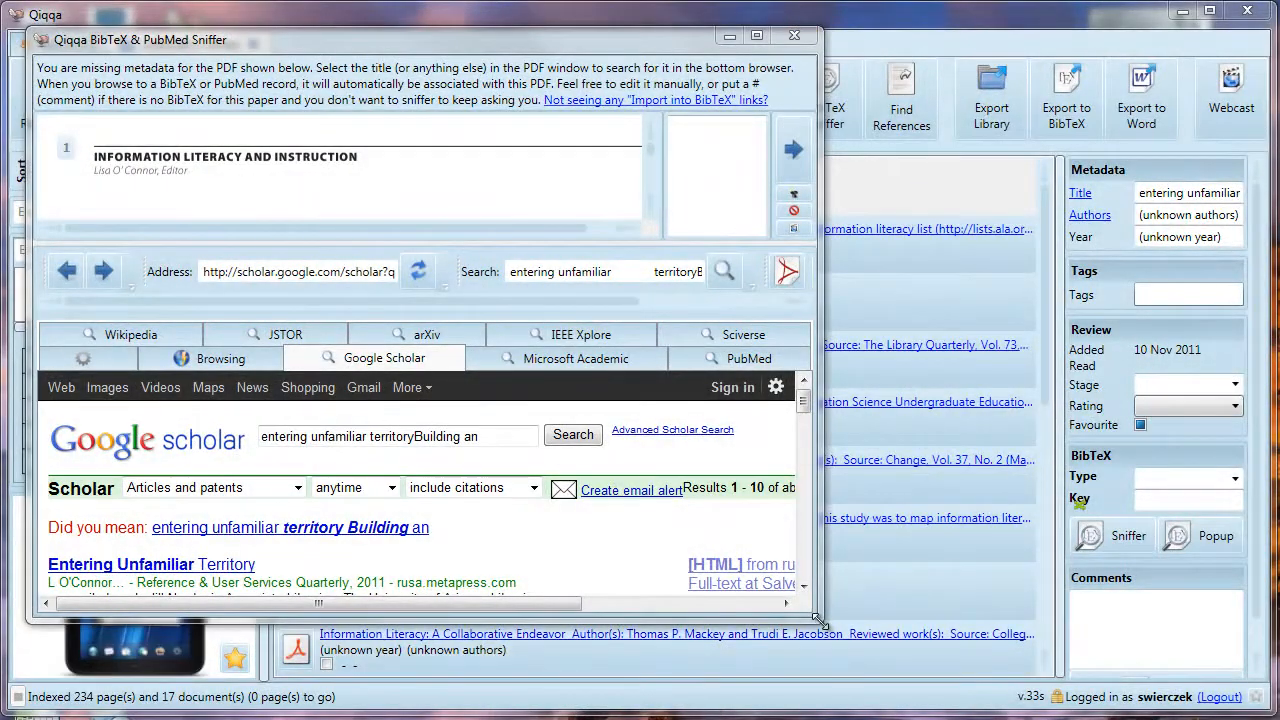
drag(815, 620, 876, 703)
drag(545, 274, 551, 294)
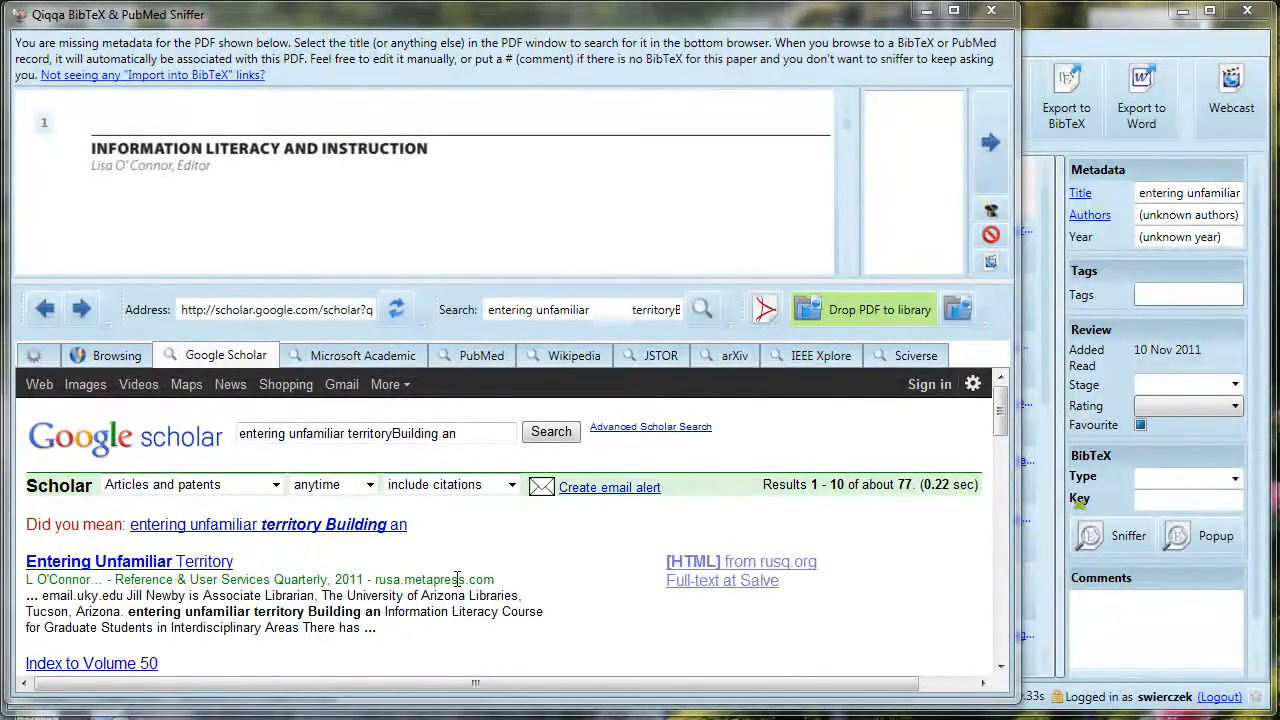
Set the Google Scholar preferences to show links to import citations into BibTeX, save them and review the search results
click(973, 385)
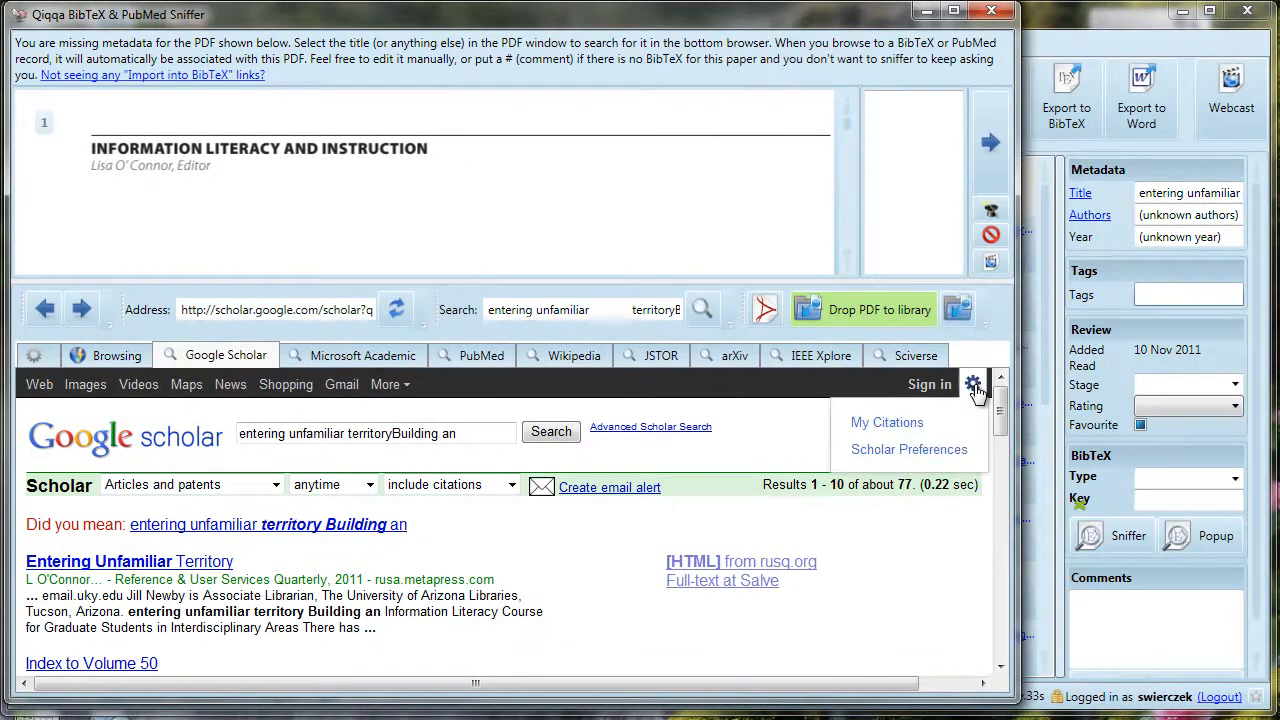
click(908, 450)
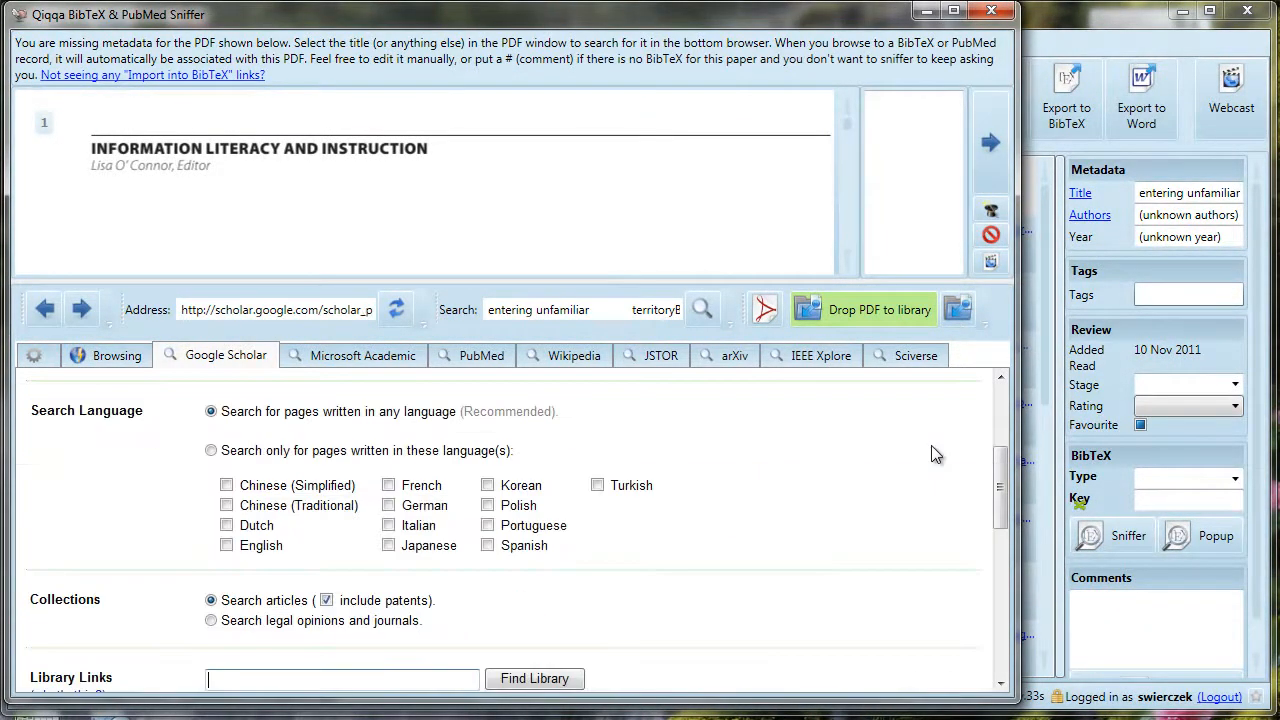
scroll(807, 510, down, 8)
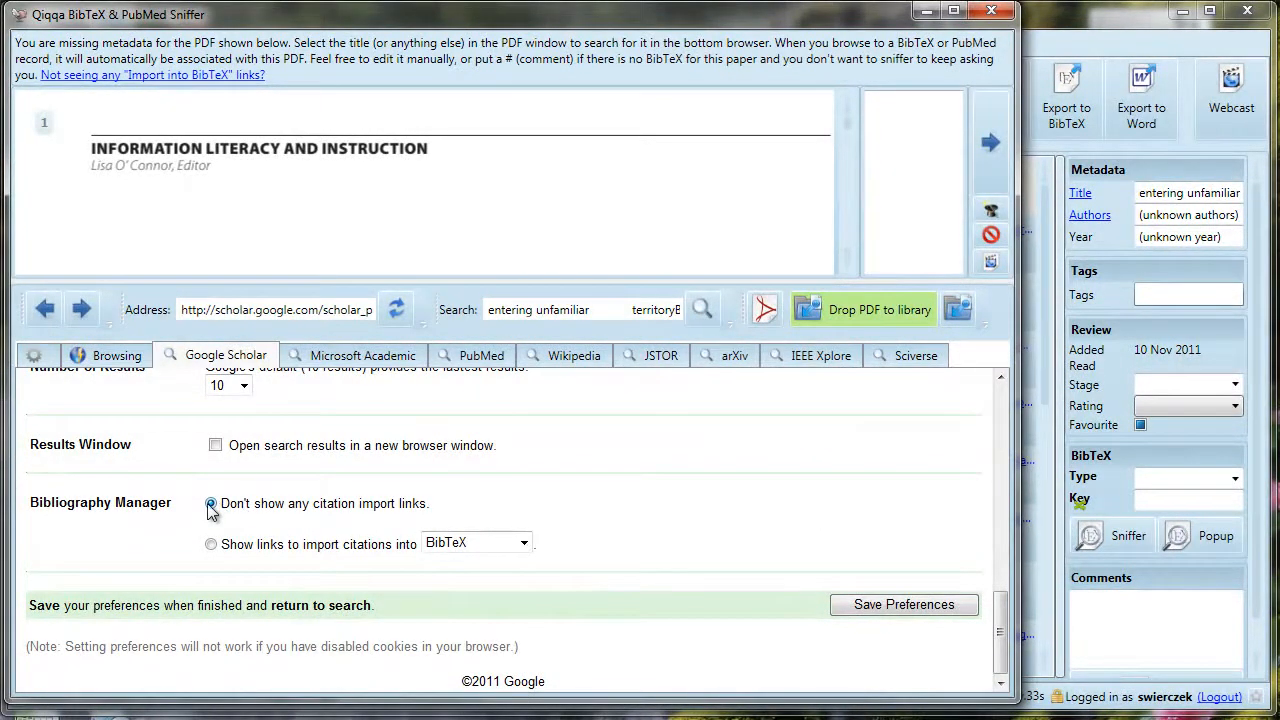
click(211, 544)
click(471, 545)
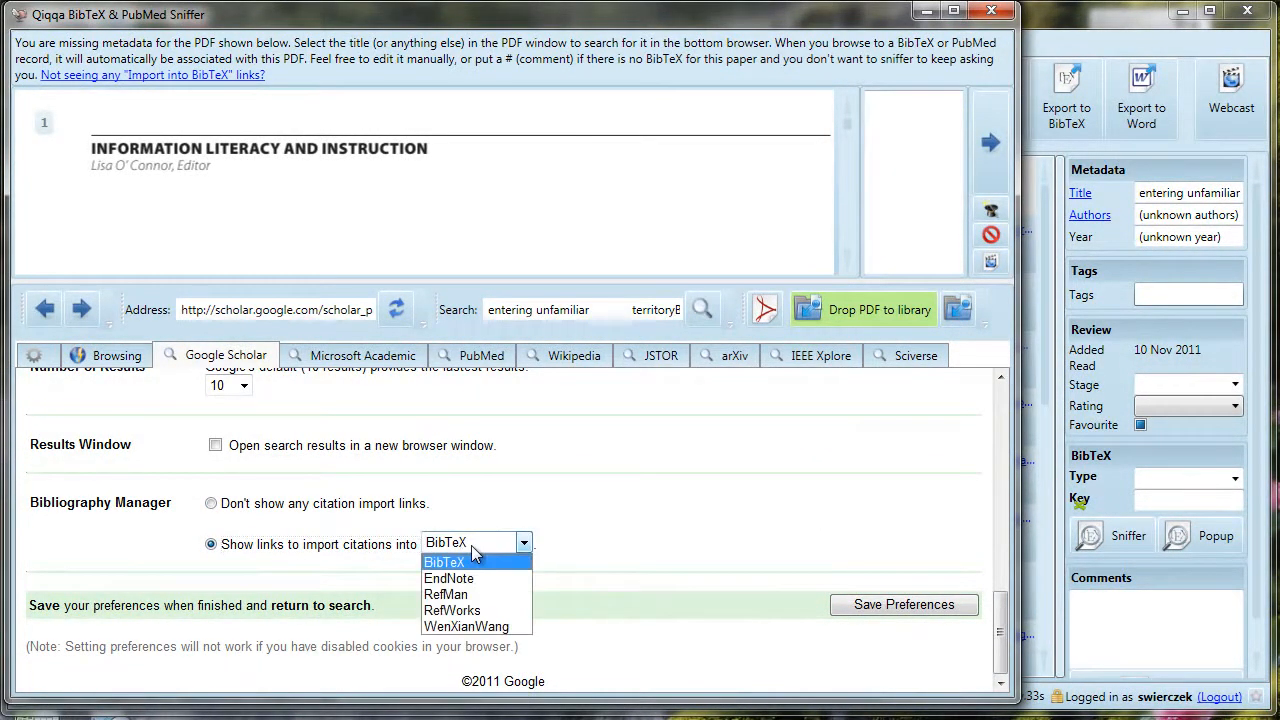
click(469, 567)
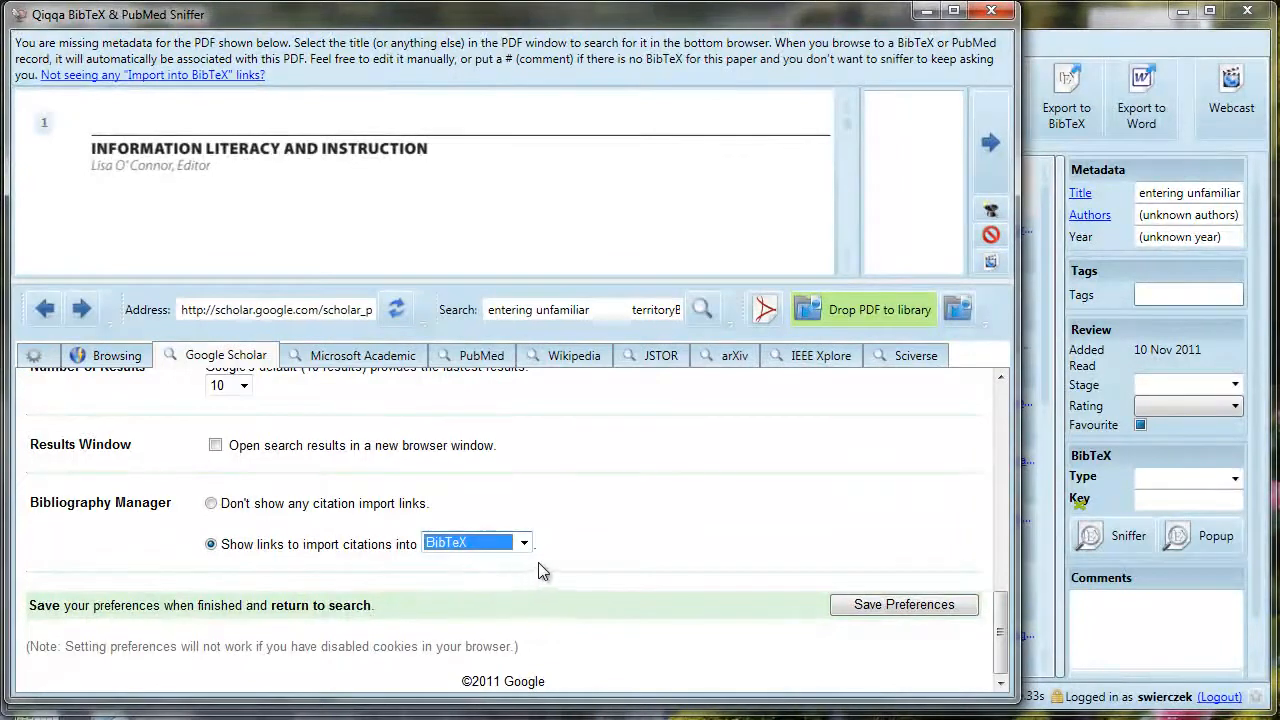
click(893, 604)
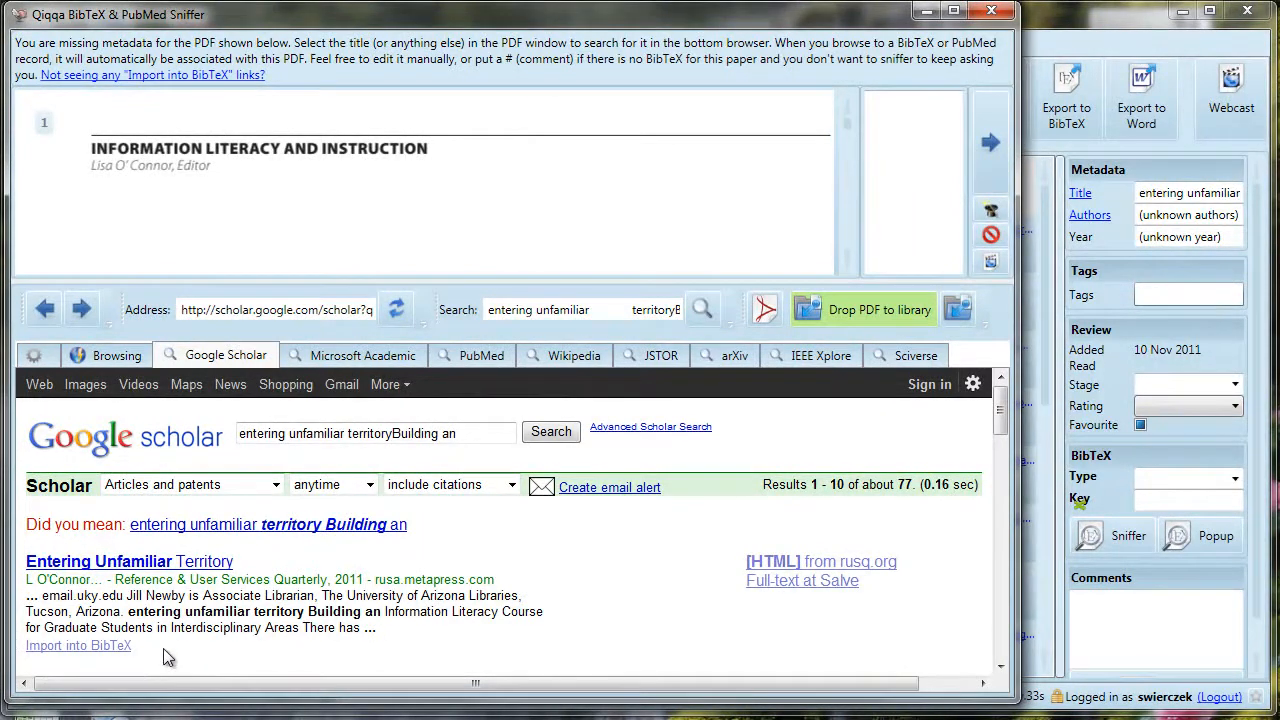
scroll(175, 630, down, 2)
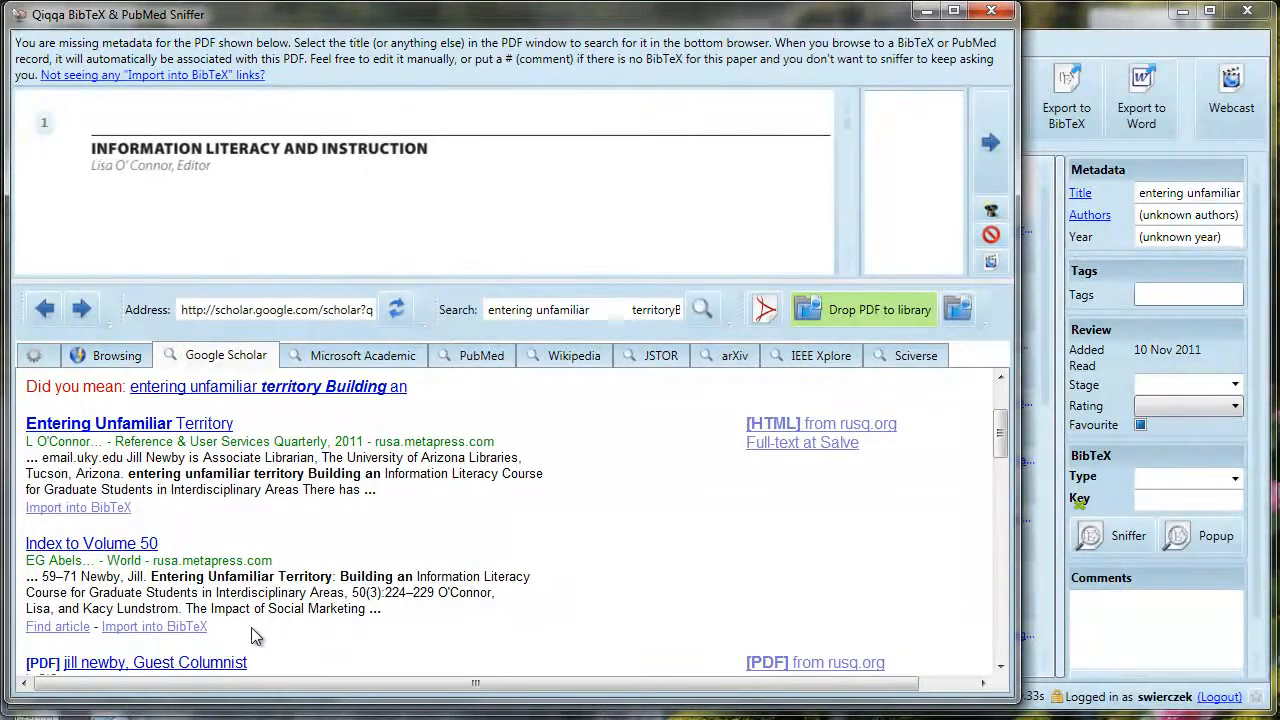
scroll(294, 635, down, 2)
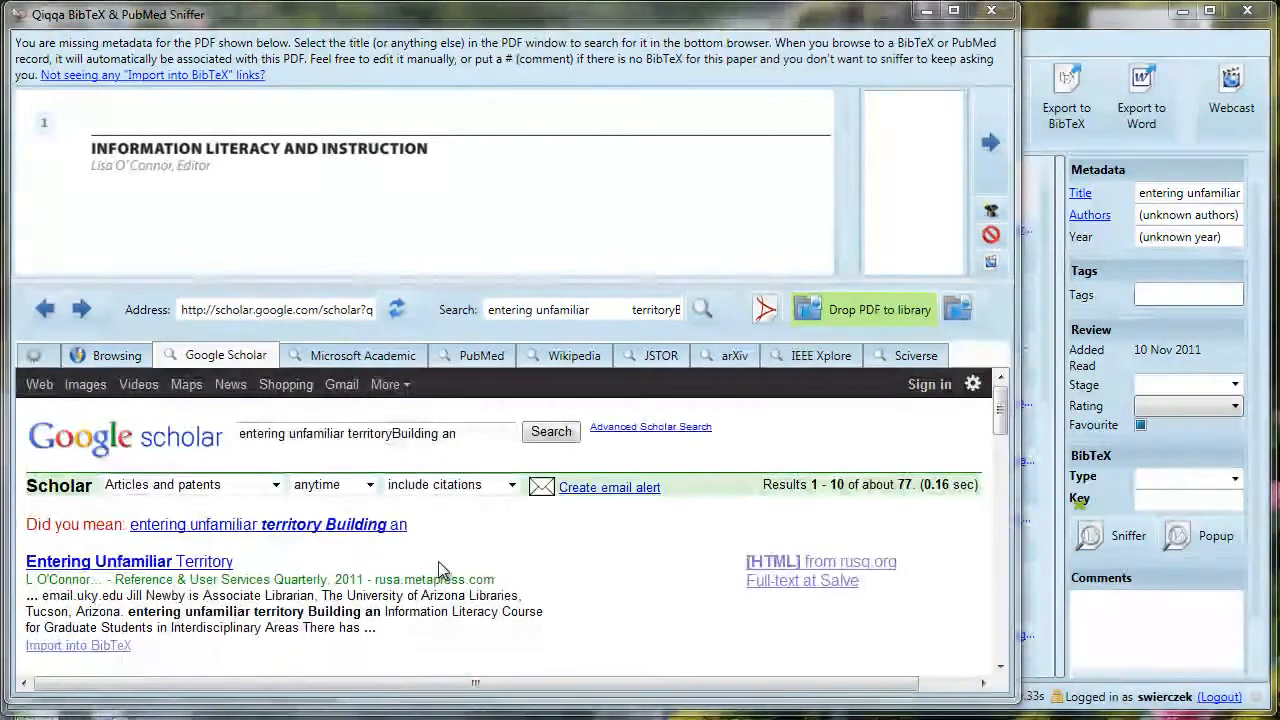
Compare the PDF with the Google Scholar results and import the BibTeX record for "Entering Unfamiliar Territory"
click(847, 262)
click(847, 262)
click(847, 262)
click(847, 262)
click(847, 262)
click(847, 262)
click(847, 262)
click(847, 262)
click(847, 262)
click(847, 262)
click(847, 262)
click(847, 262)
click(847, 262)
click(847, 262)
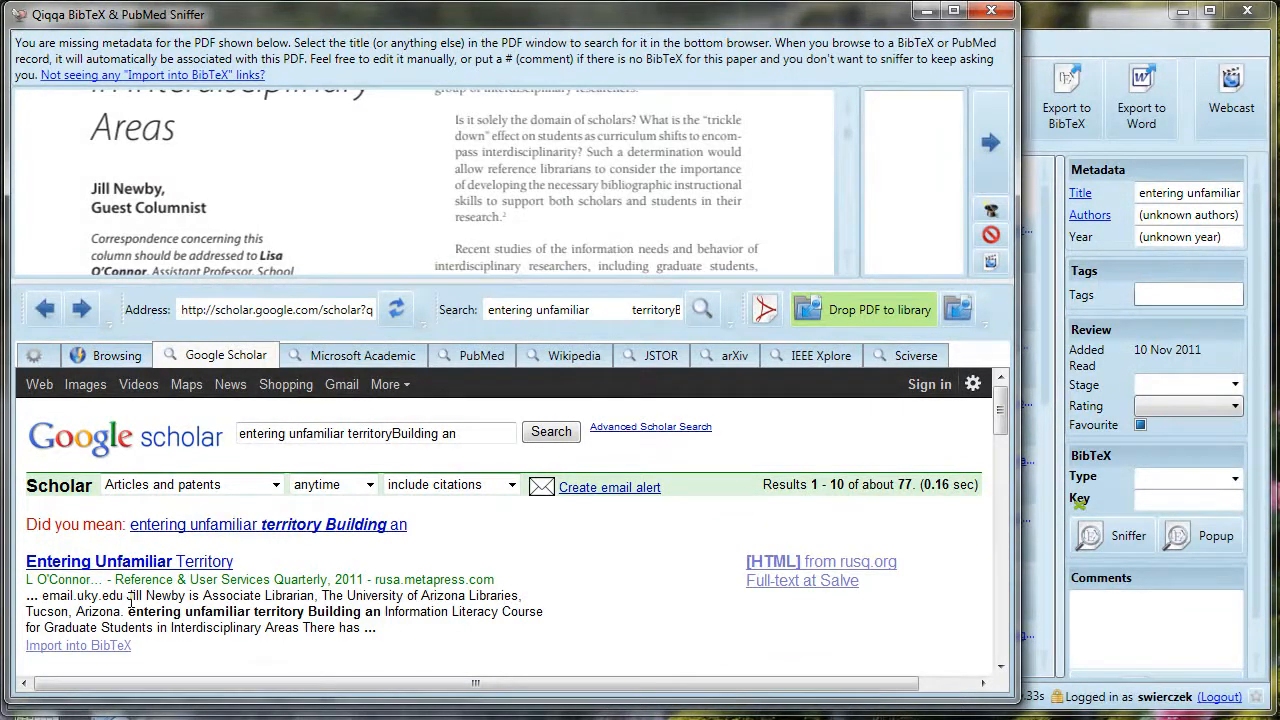
click(100, 646)
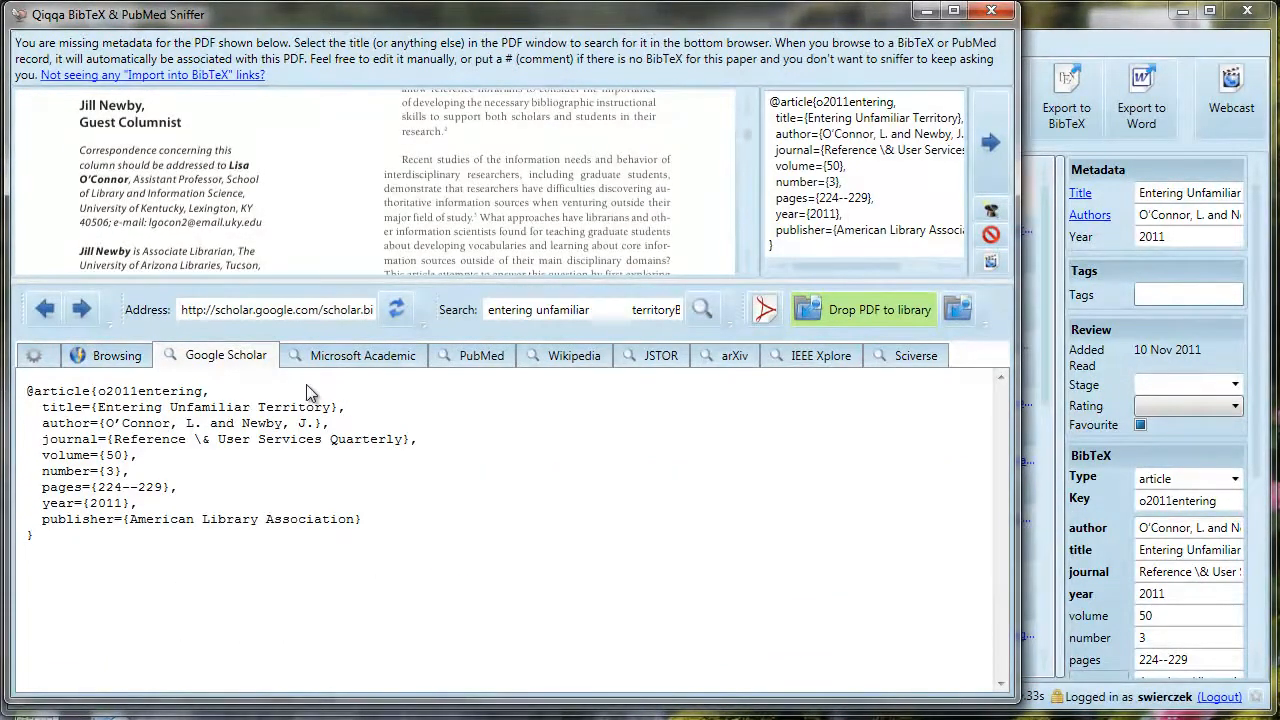
Move to the next PDF and search Google Scholar with its full title, "Web Development in Information Science Undergraduate Education: Integrating Information Literacy and Information Technology"
click(996, 158)
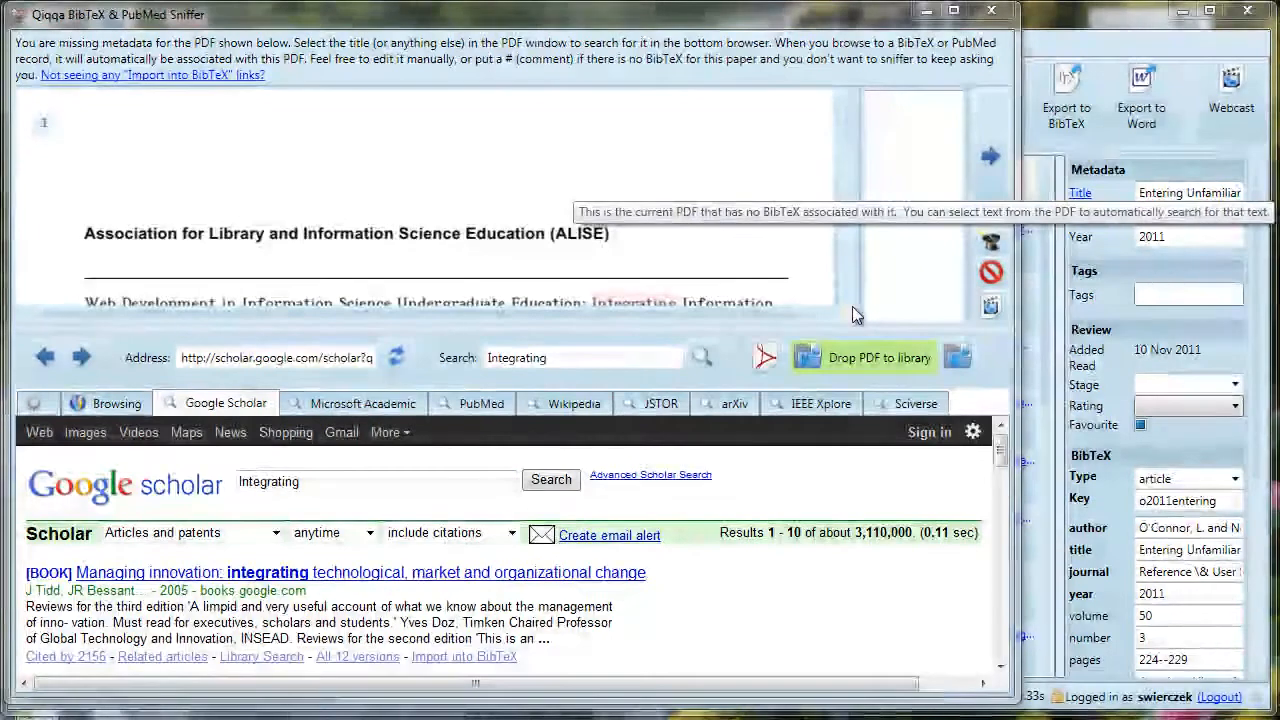
scroll(846, 288, down, 6)
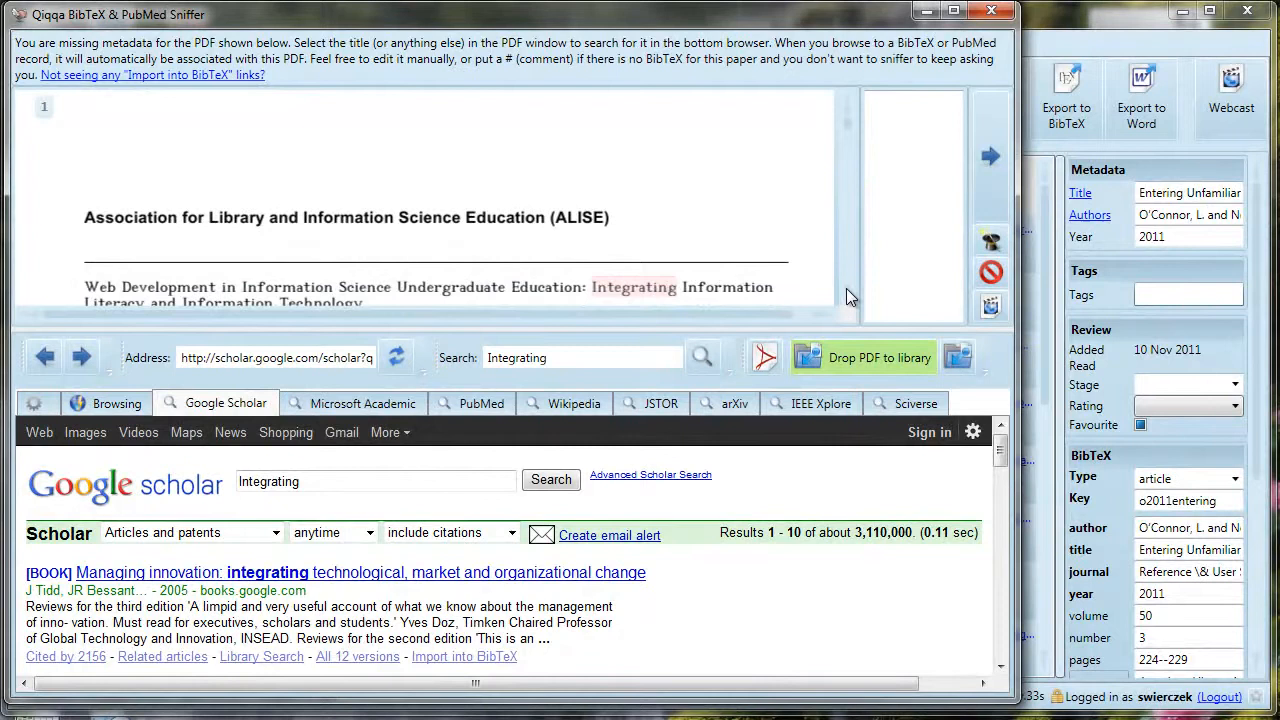
scroll(846, 288, down, 1)
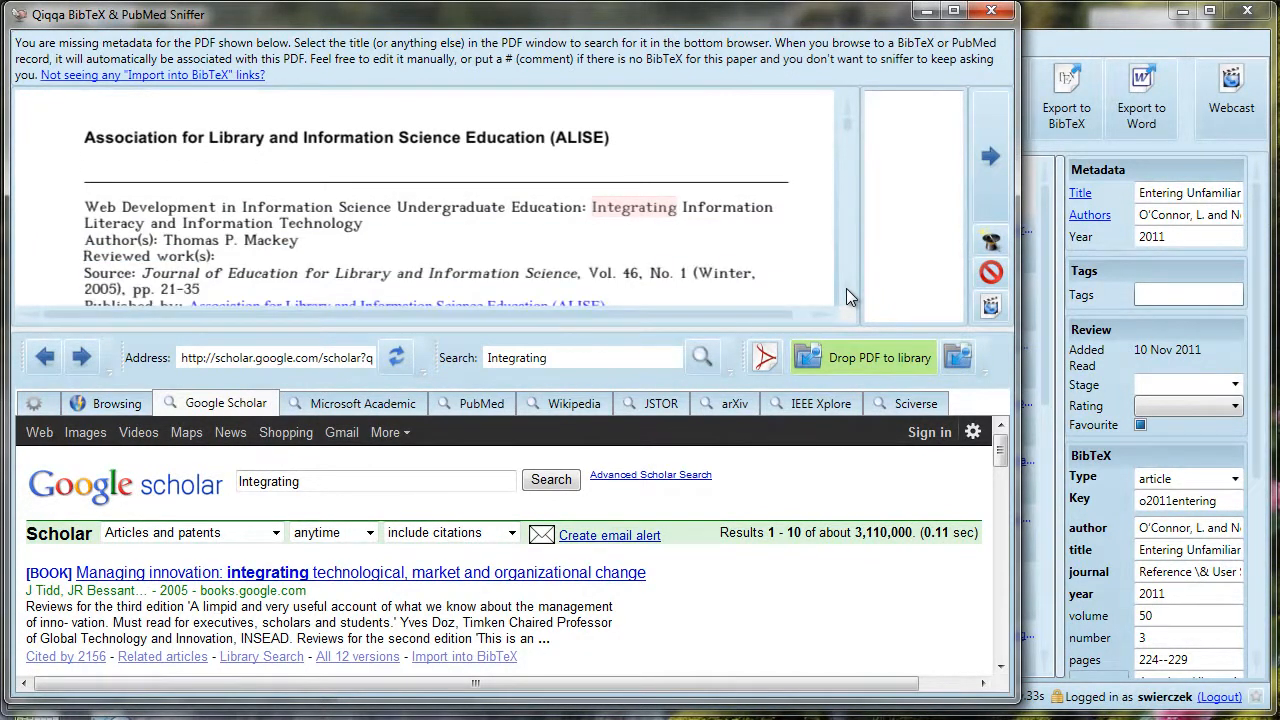
drag(343, 484, 232, 484)
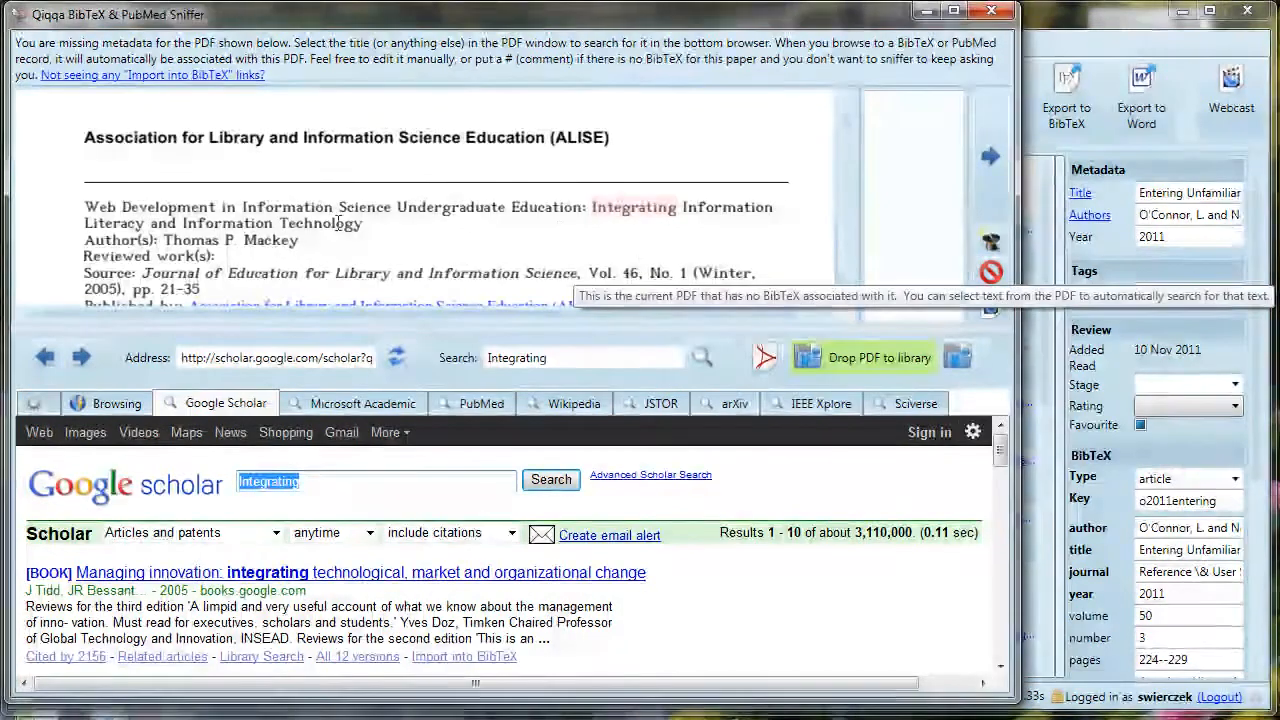
drag(85, 204, 362, 225)
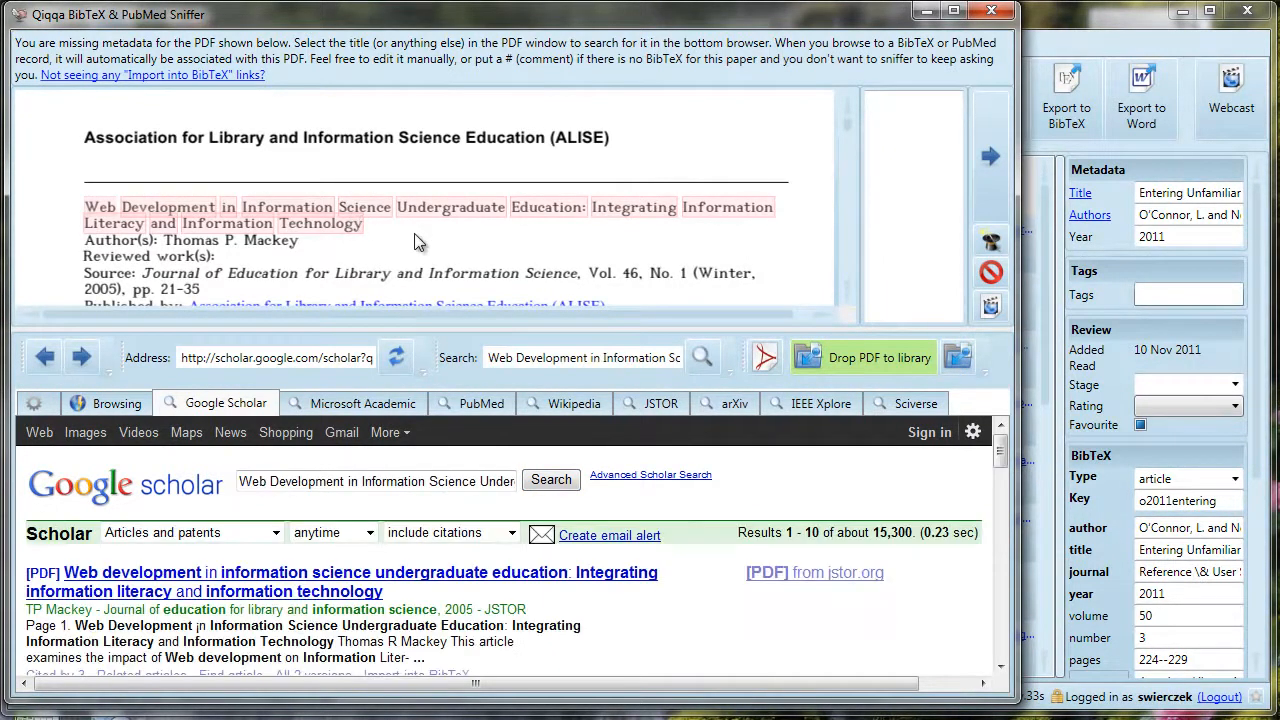
Check the matching Google Scholar result and import its BibTeX record for the web development article
drag(238, 482, 607, 510)
click(582, 622)
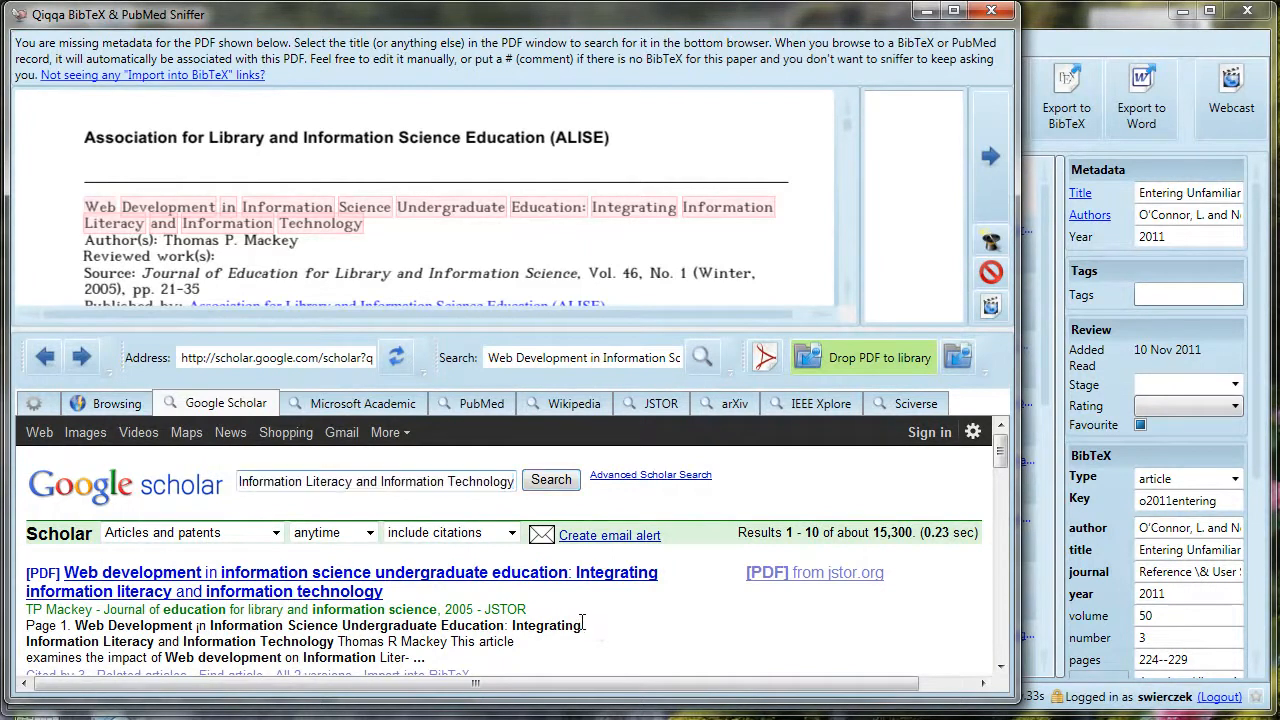
scroll(536, 610, down, 2)
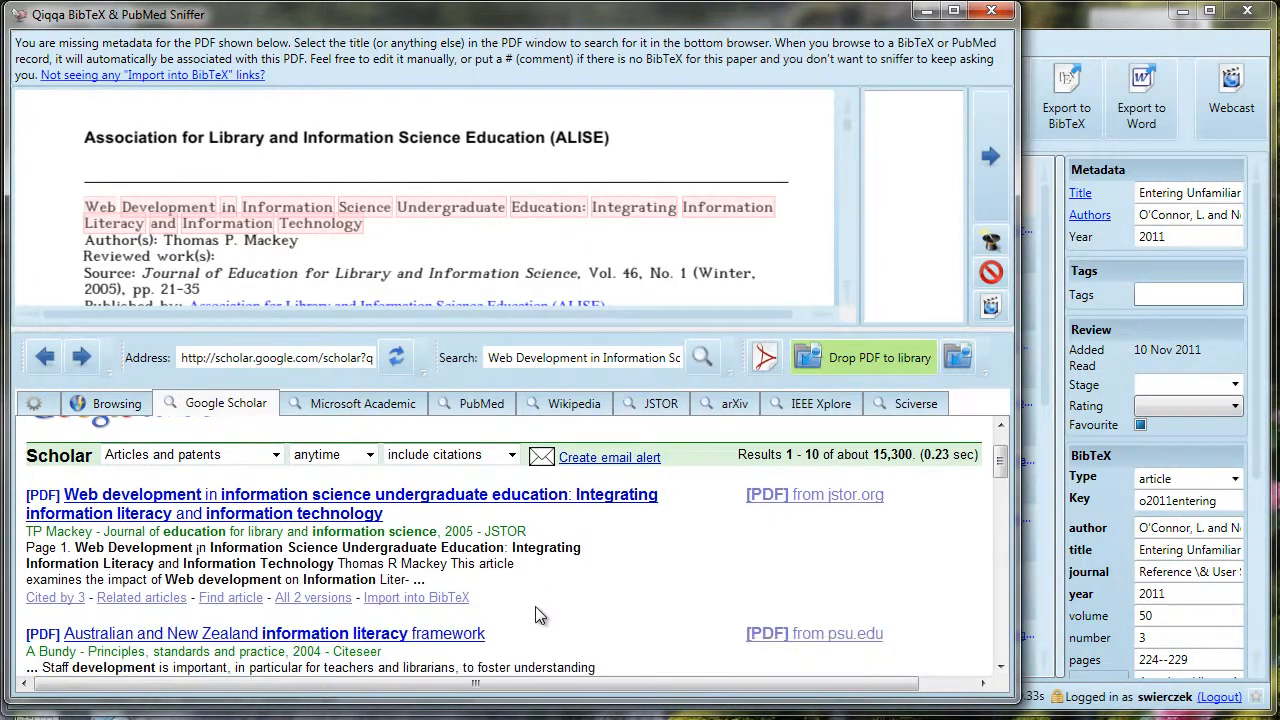
click(420, 598)
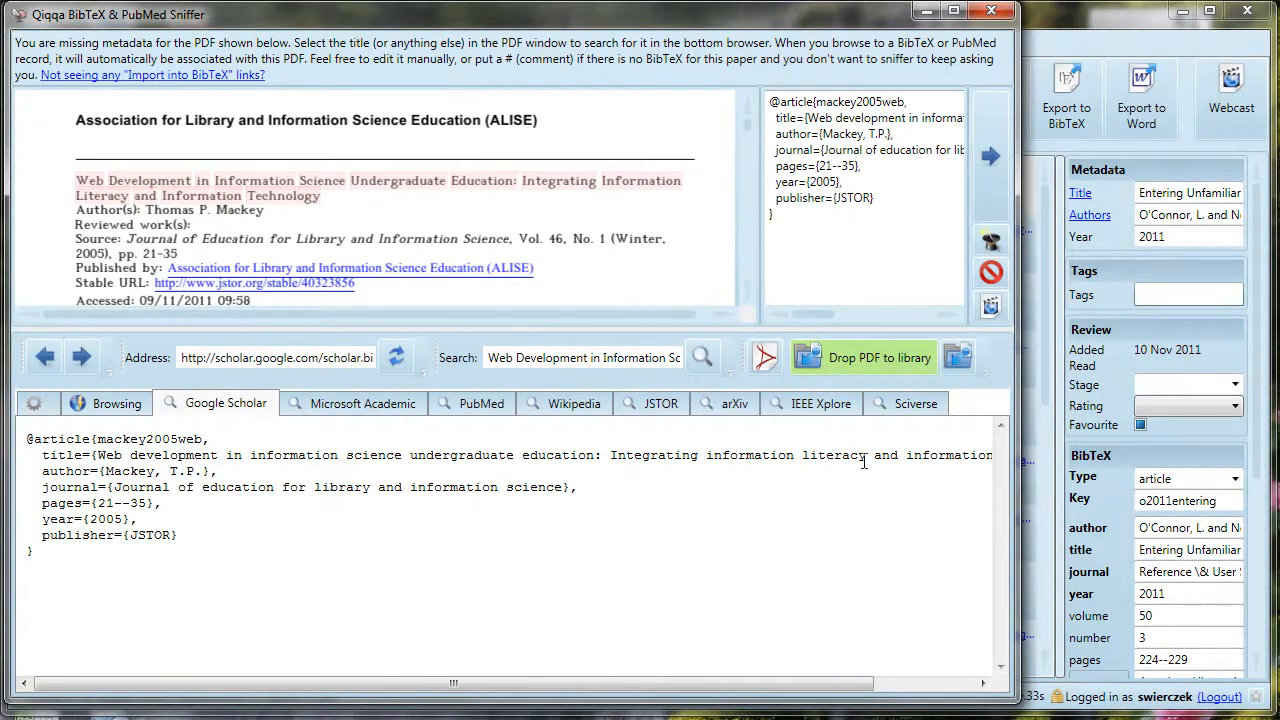
Advance to the "Information Literacy: A Contradictory Coupling" PDF, search Google Scholar by its title only and import the matching BibTeX record
click(991, 155)
click(991, 155)
drag(468, 594, 33, 560)
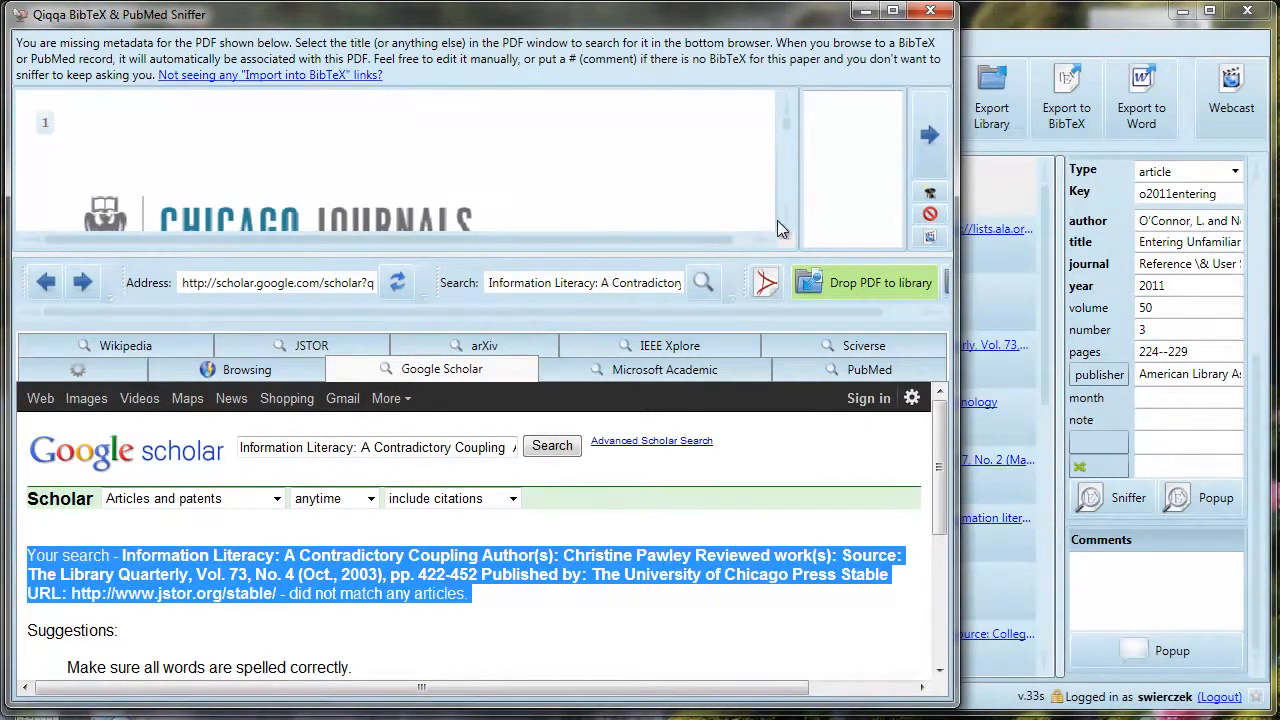
scroll(787, 216, down, 2)
scroll(787, 216, down, 3)
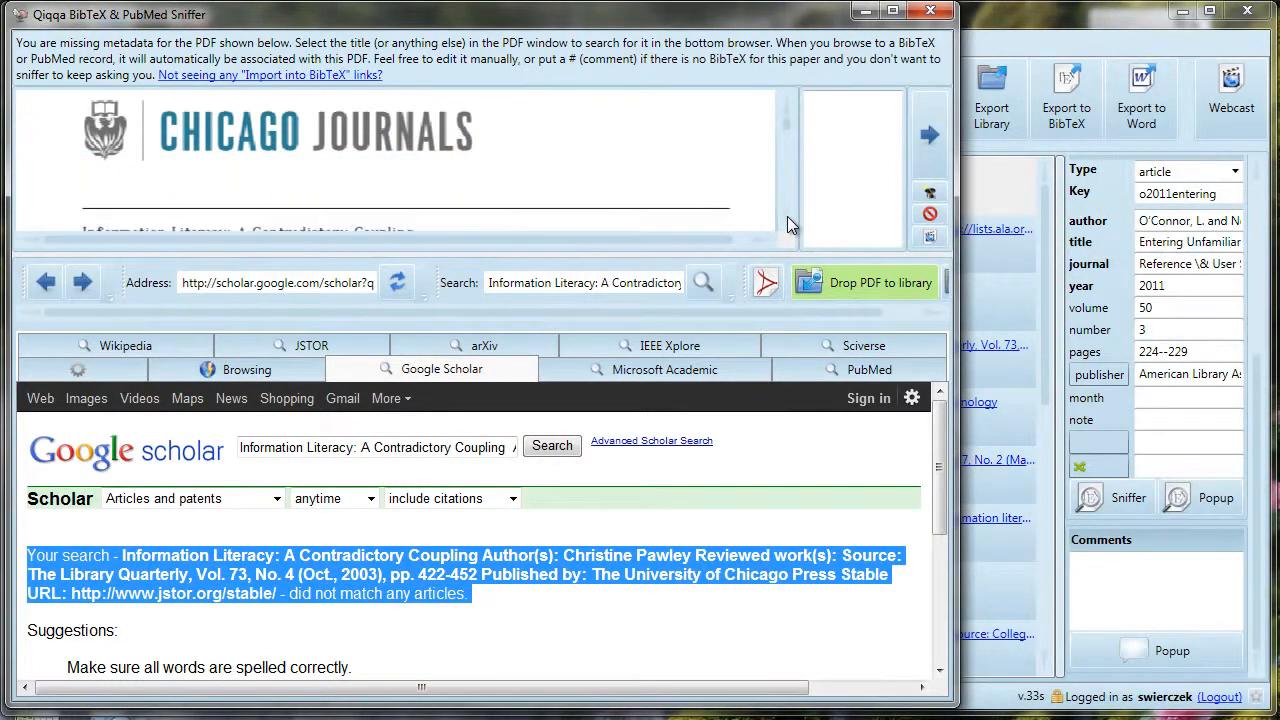
drag(416, 168, 112, 168)
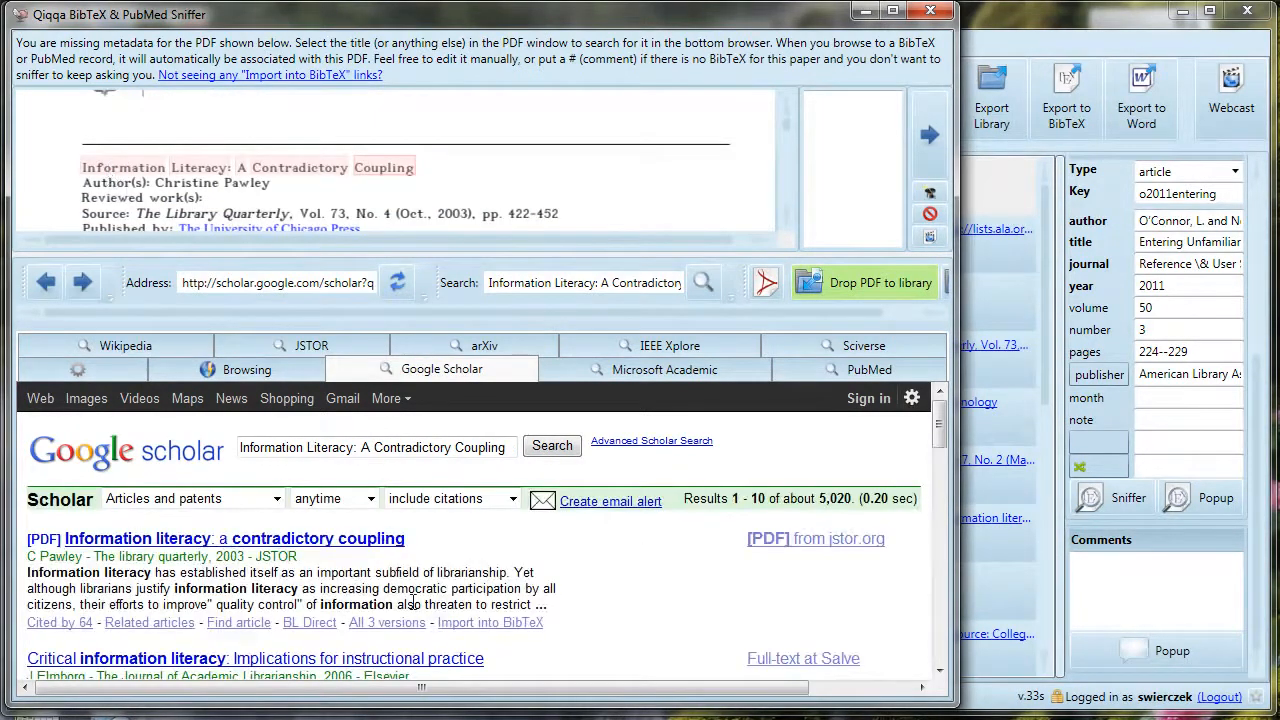
click(484, 623)
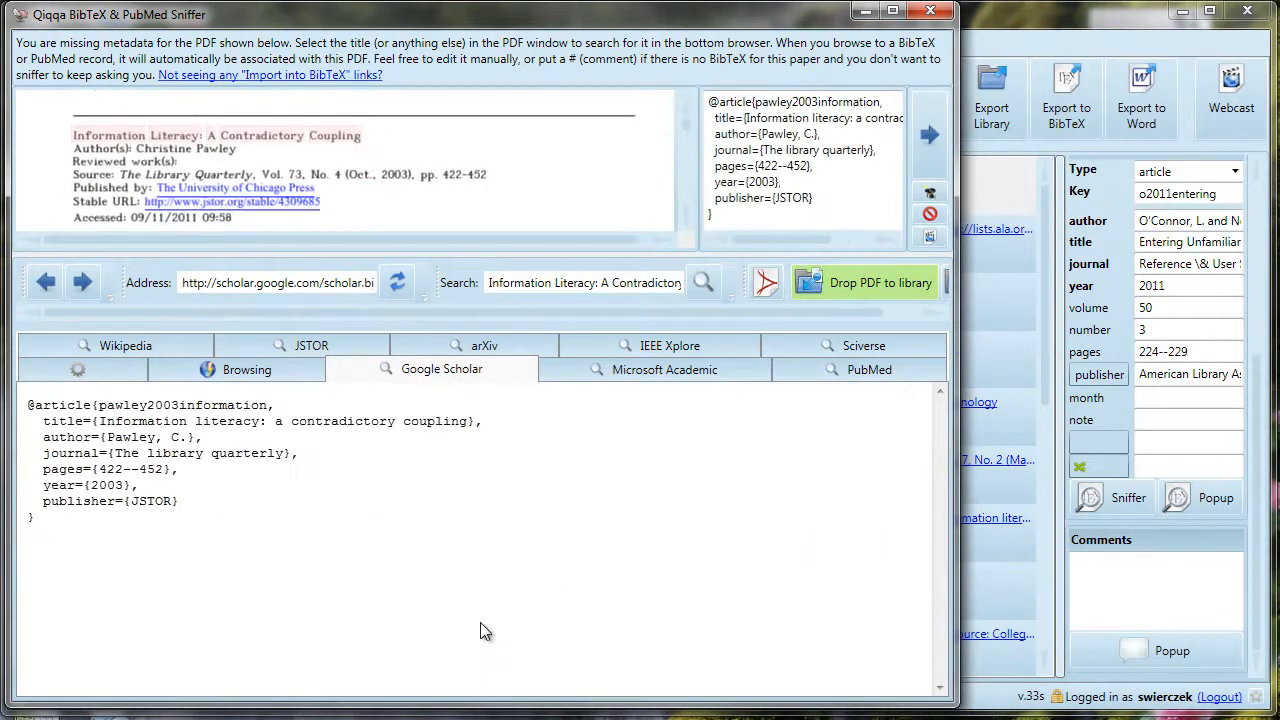
Advance to the "Economic Literacy among Corporate Employees" PDF, search by its title only and import the matching BibTeX record
click(930, 135)
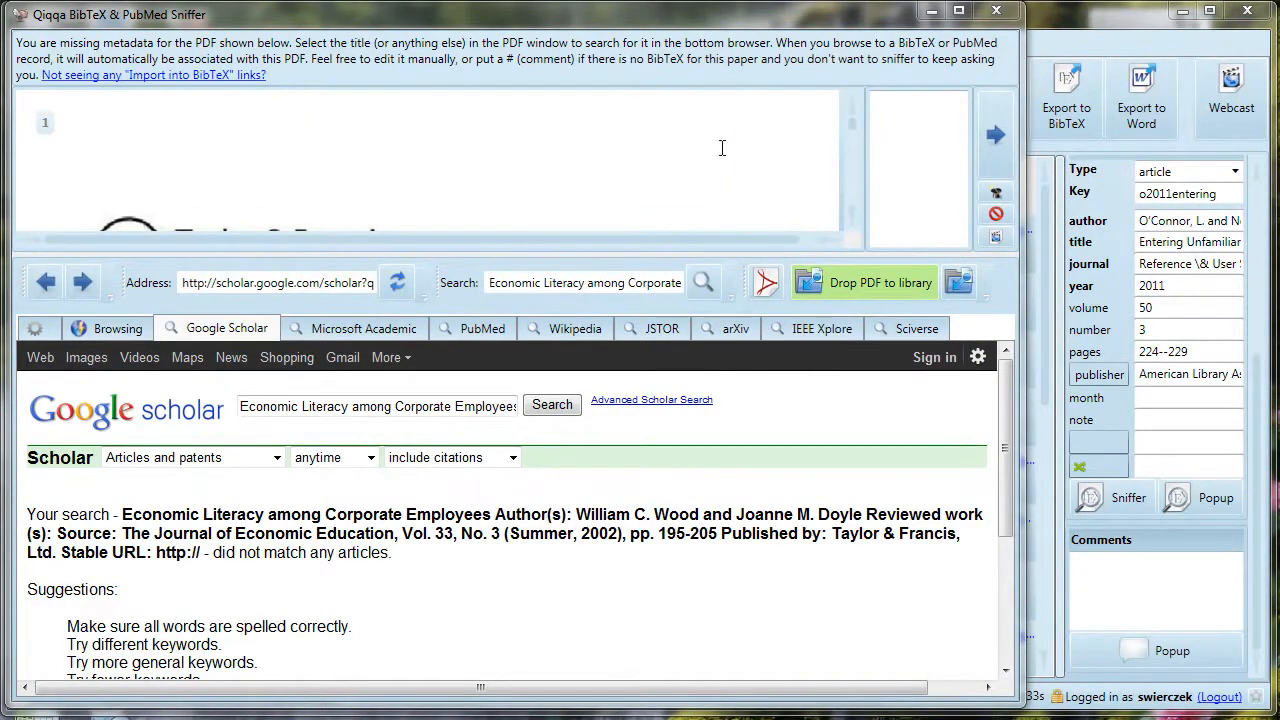
scroll(852, 222, down, 3)
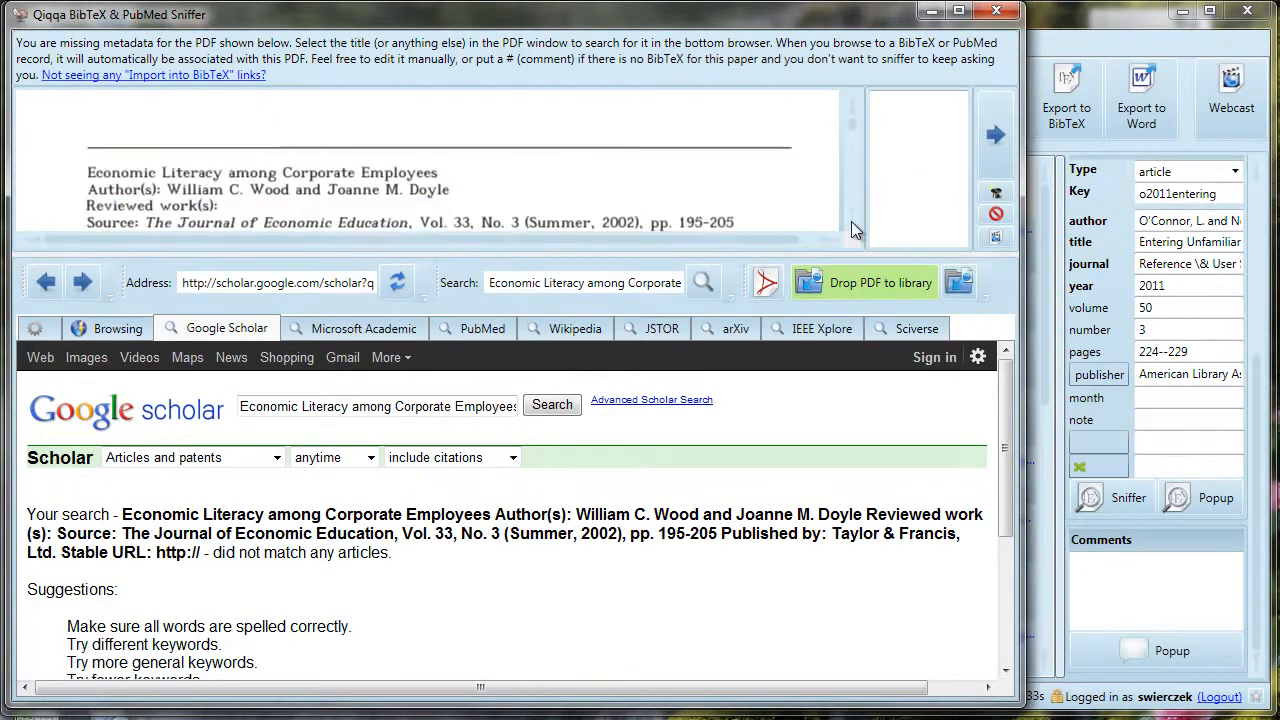
scroll(852, 223, down, 2)
drag(88, 122, 437, 124)
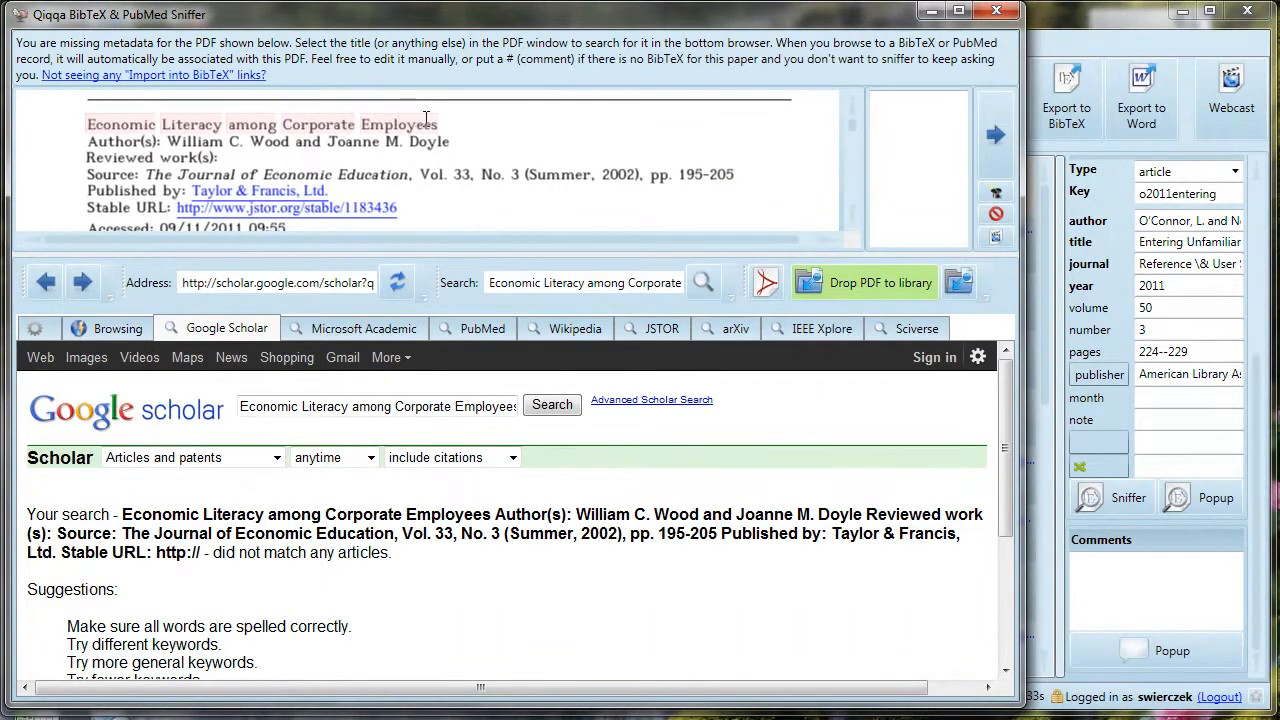
click(420, 581)
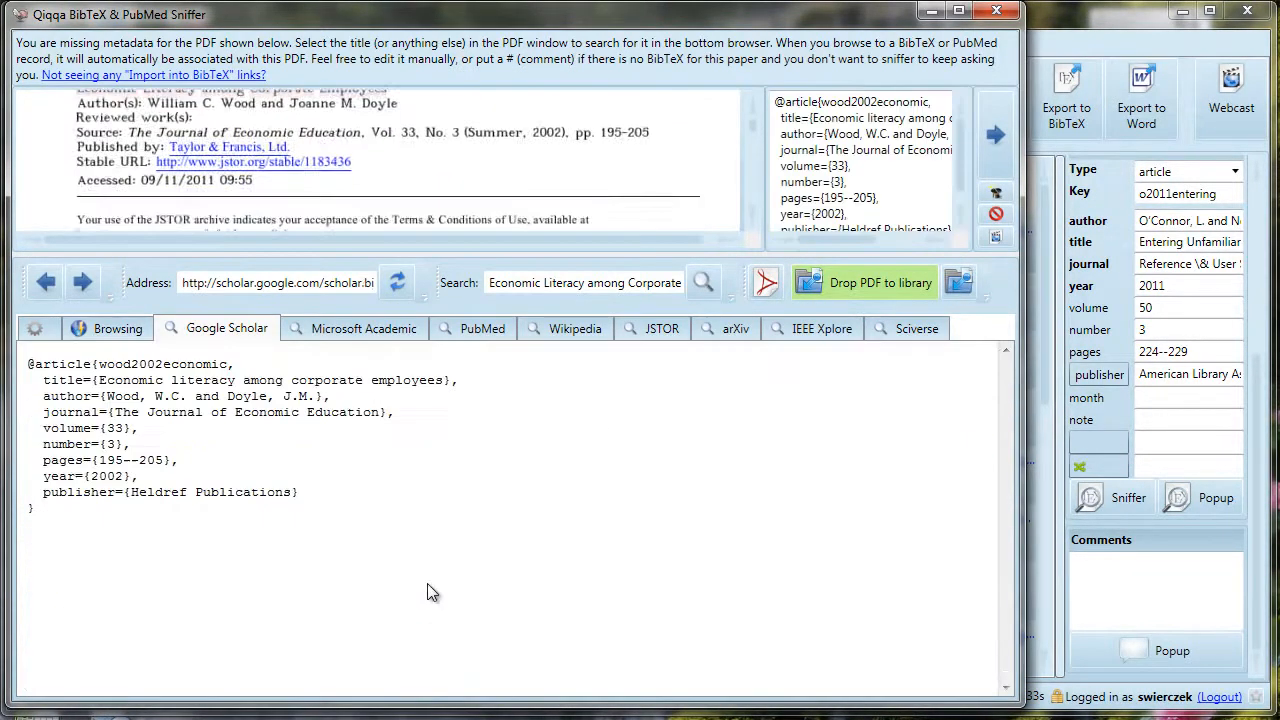
Advance to the "Weighing the Research Paper Option" PDF, turn on automatic BibTeX retrieval and search with its title
click(995, 136)
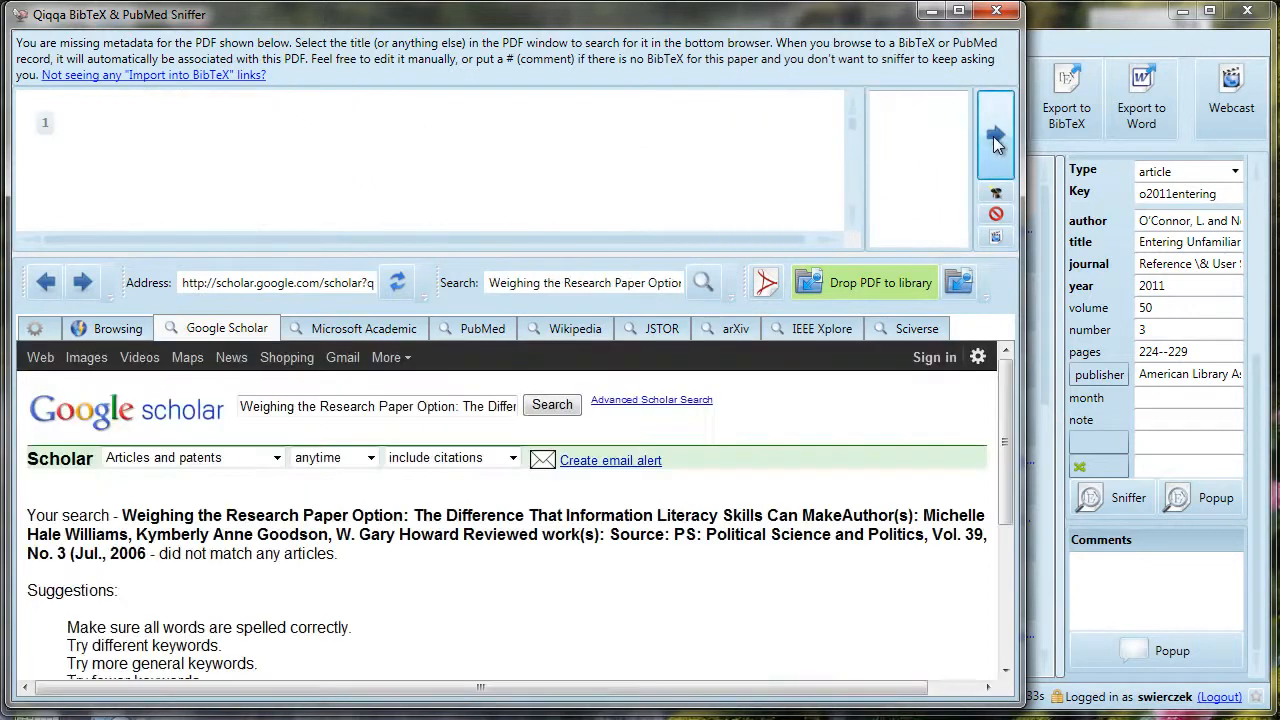
click(994, 195)
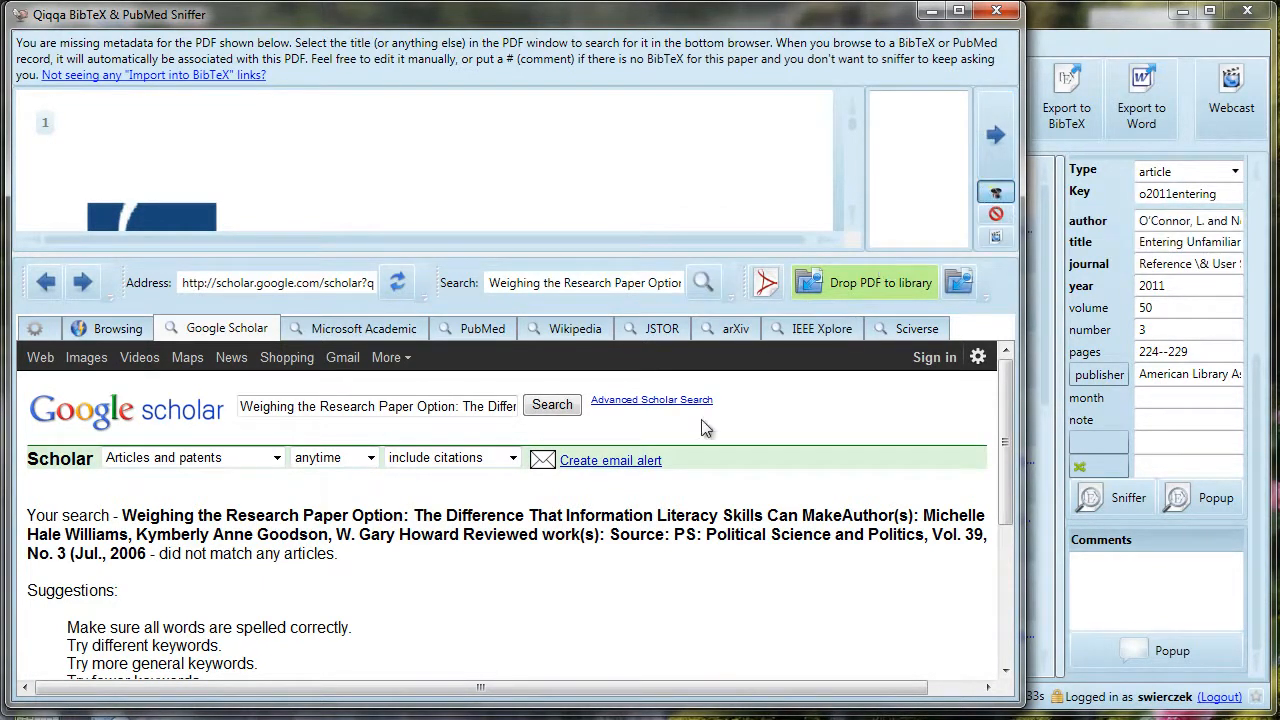
scroll(419, 165, down, 9)
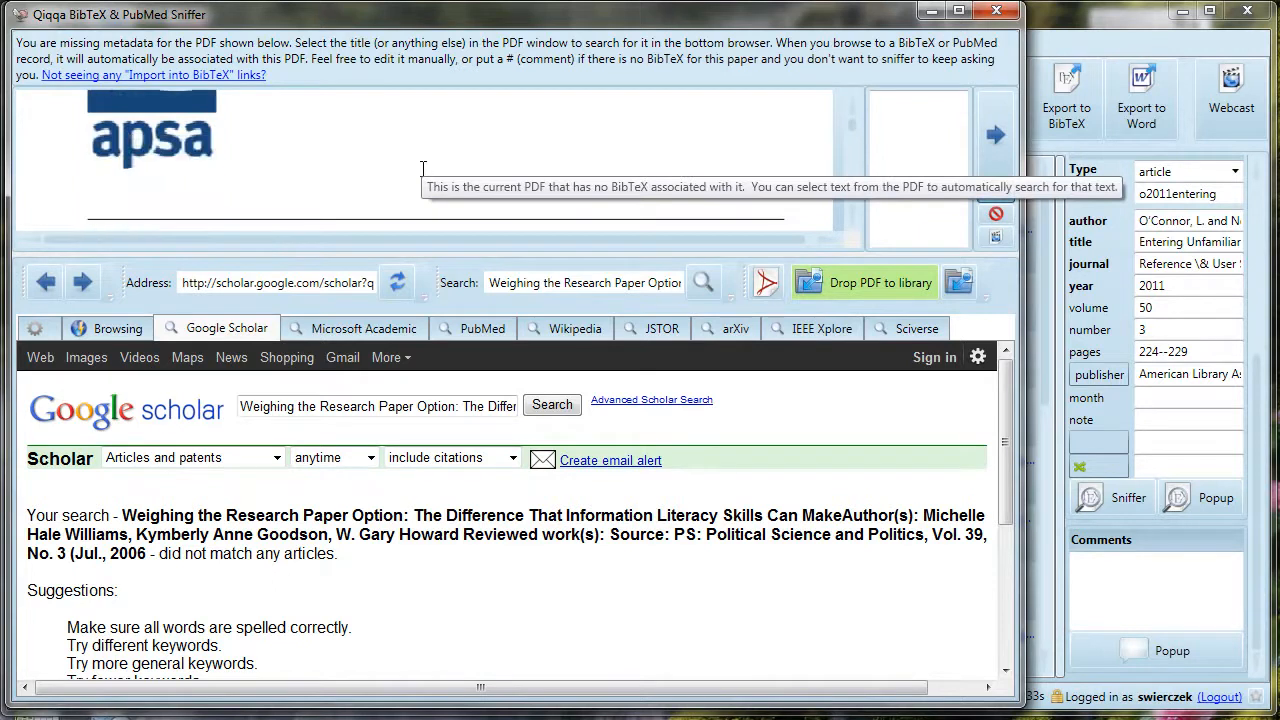
scroll(419, 165, up, 2)
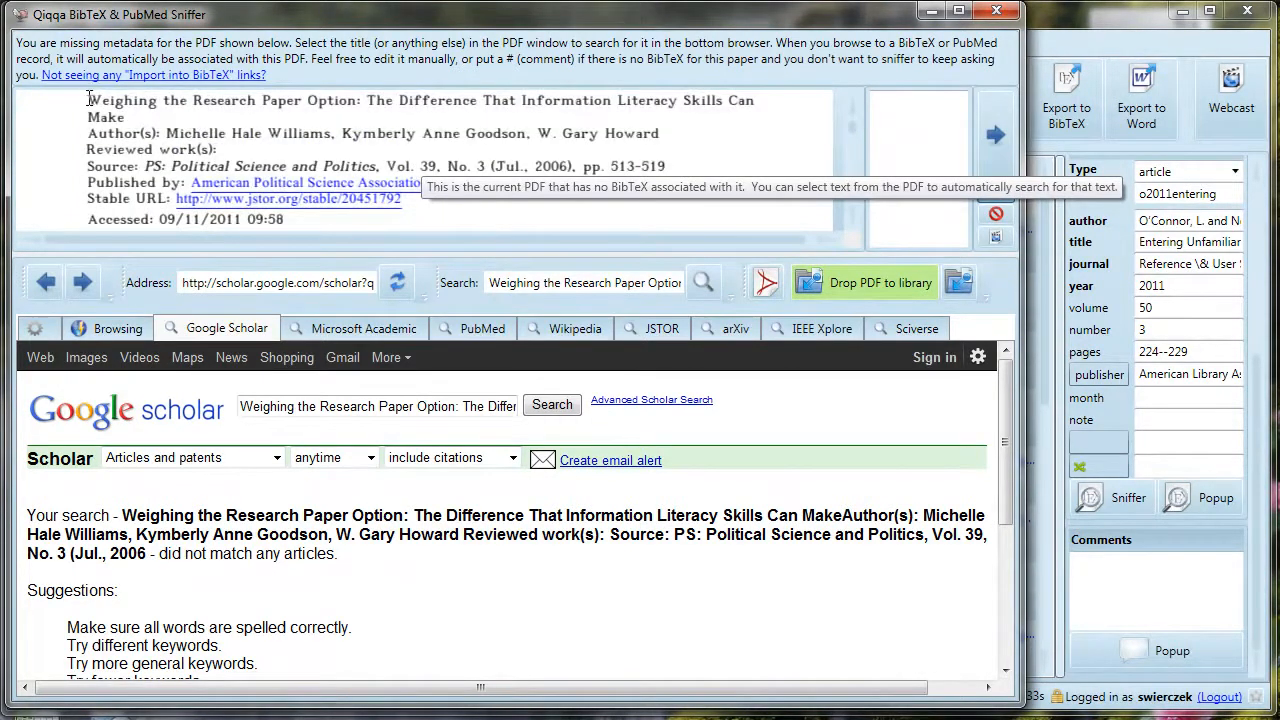
drag(89, 99, 136, 117)
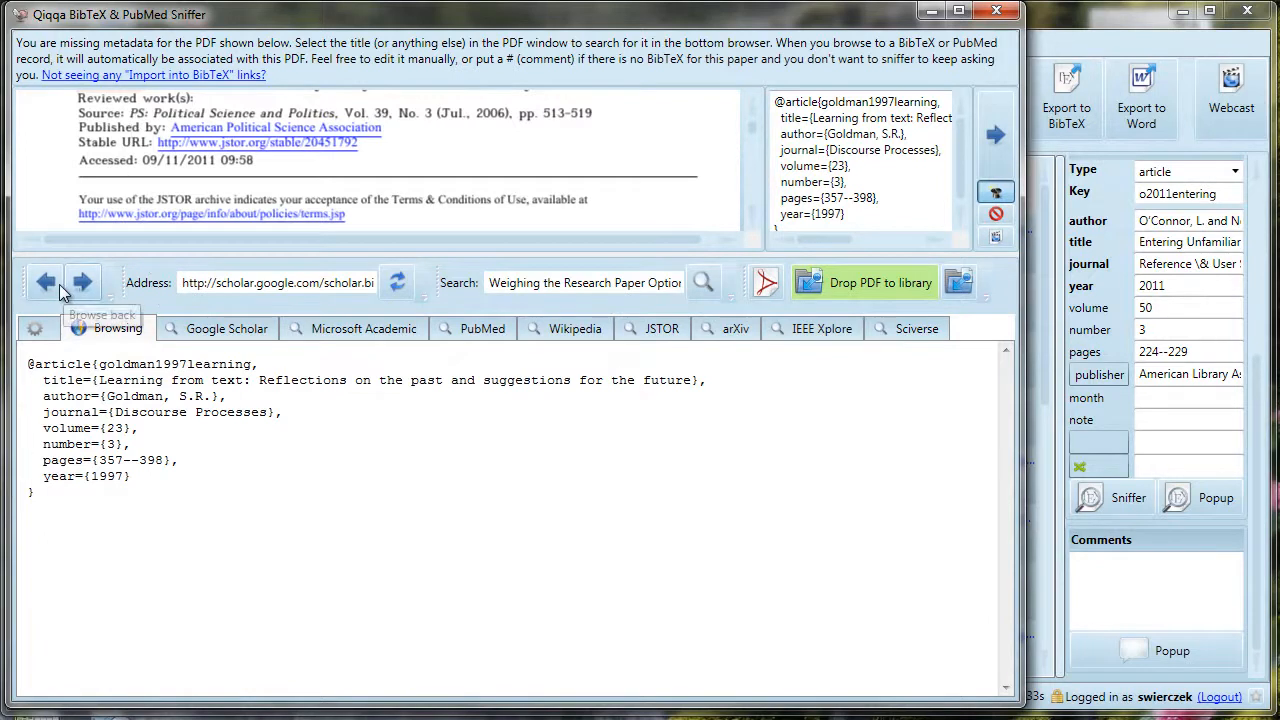
Retrieve the PDF's BibTeX record by selecting the title text "Weighing the Research Paper Option: The Difference That Information Literacy Skills"
drag(389, 112, 416, 113)
scroll(413, 121, up, 1)
scroll(375, 147, up, 1)
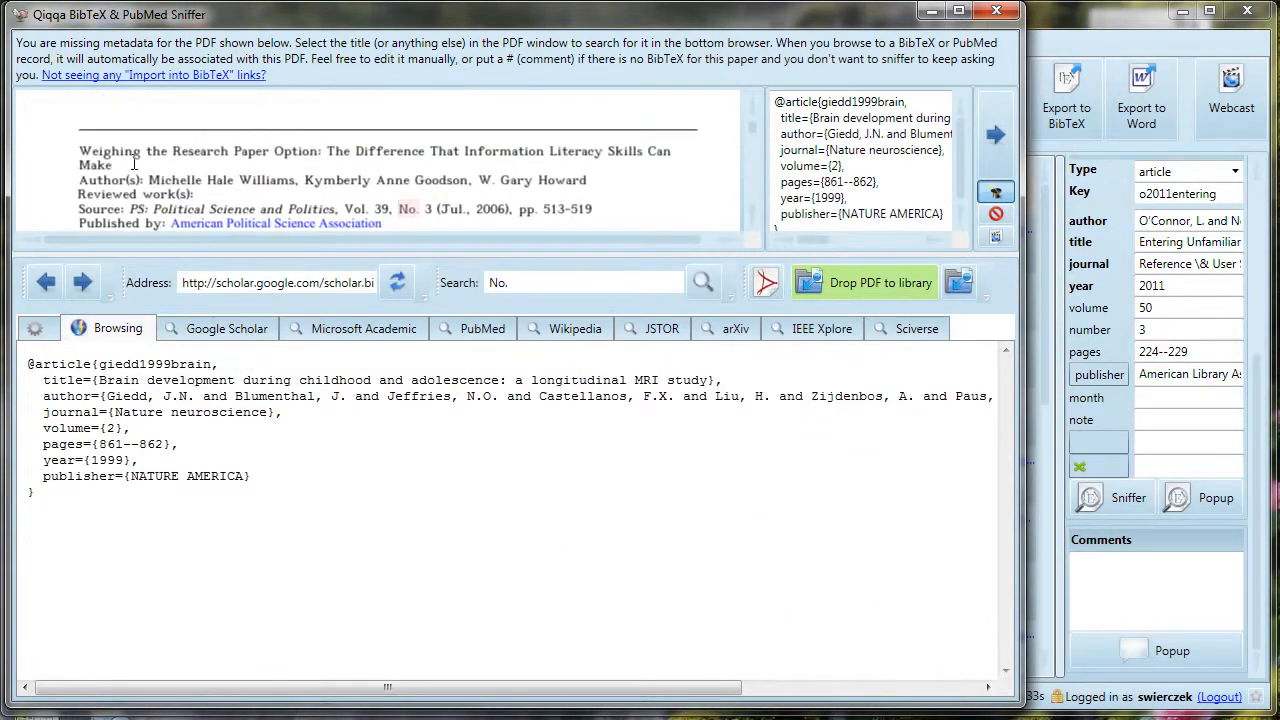
drag(132, 165, 80, 148)
double_click(98, 148)
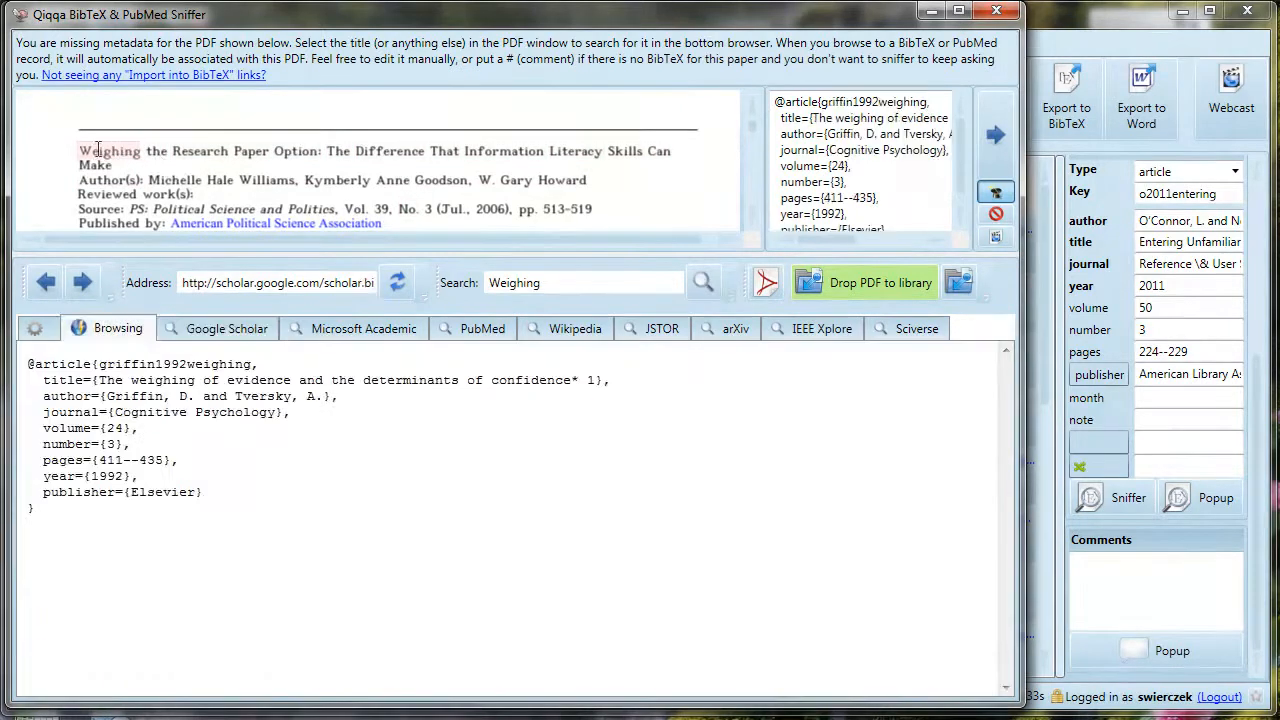
drag(84, 146, 622, 153)
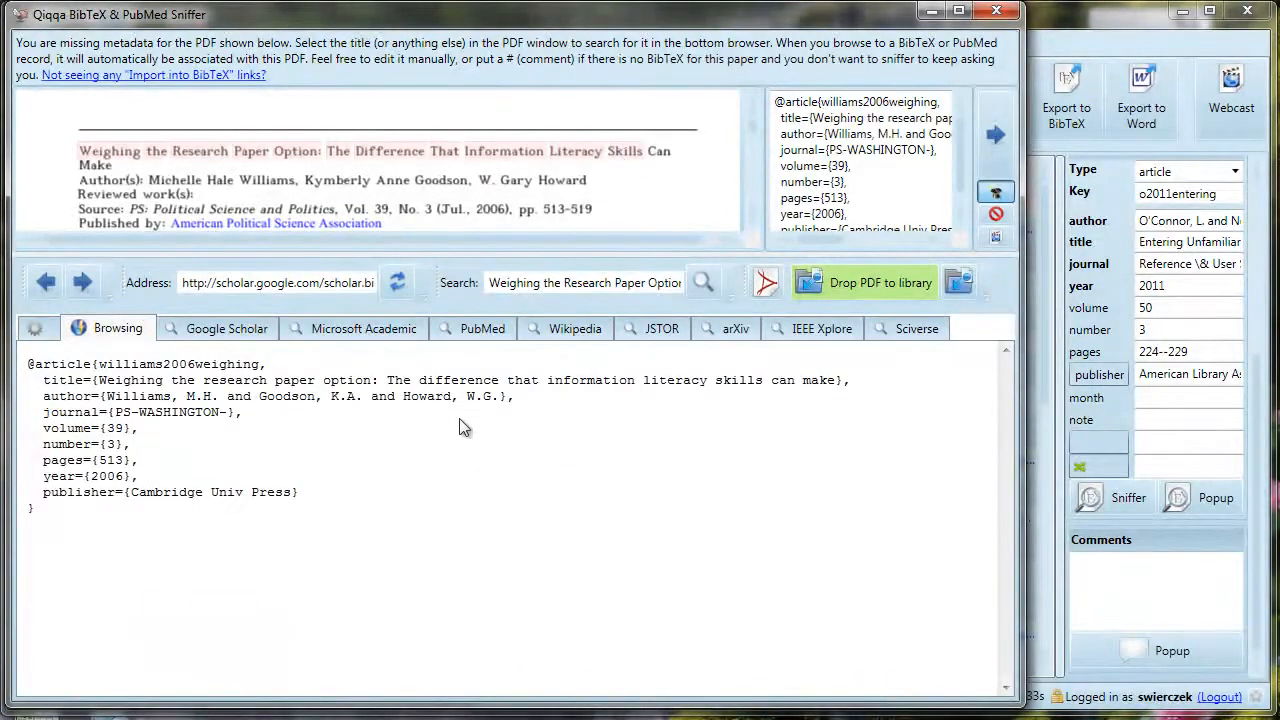
Advance to the "Information Literacy: A Representative Sampling of Resource Types" PDF and search for "Information Literacy Computer in libraries"
click(993, 138)
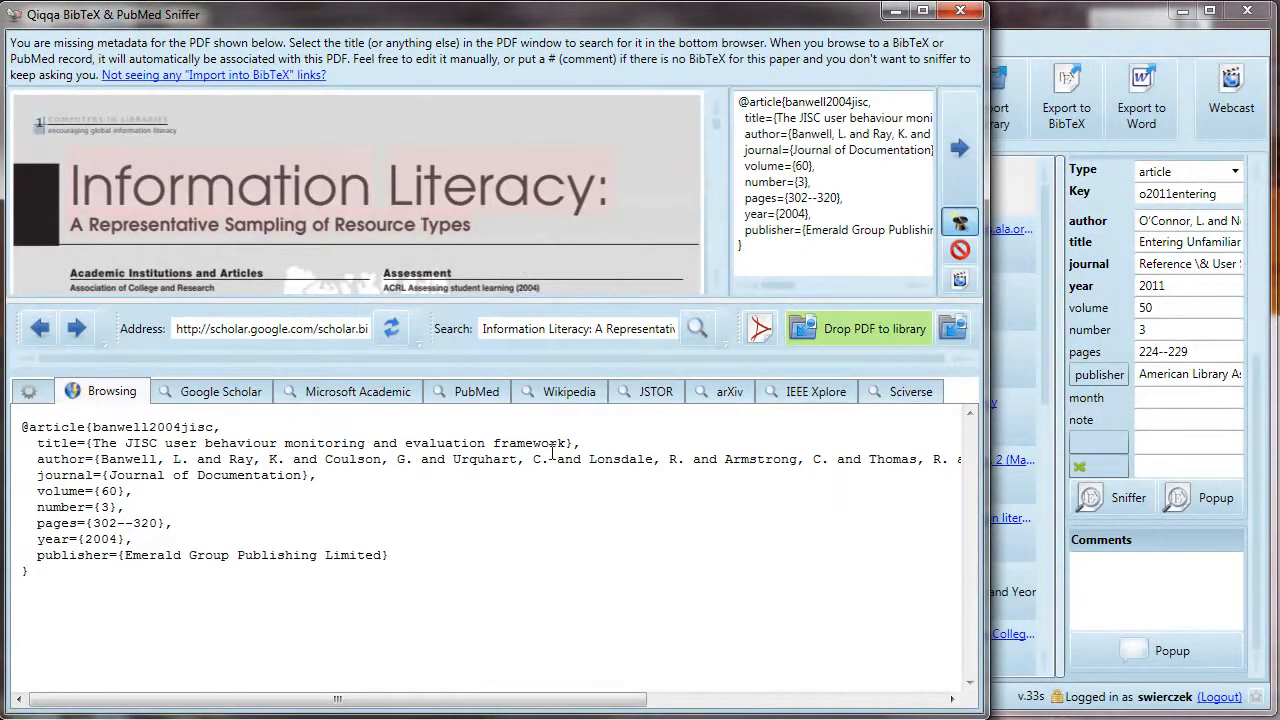
drag(577, 442, 80, 443)
click(484, 336)
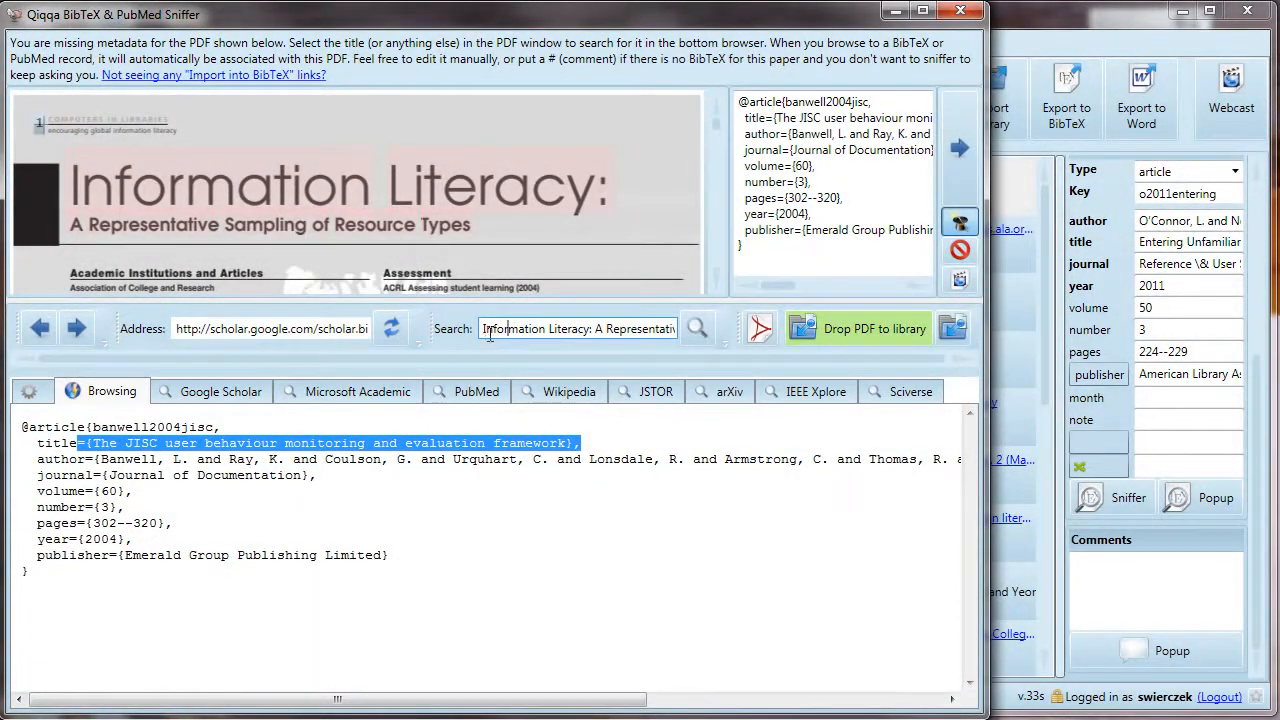
drag(587, 329, 750, 354)
key(Delete)
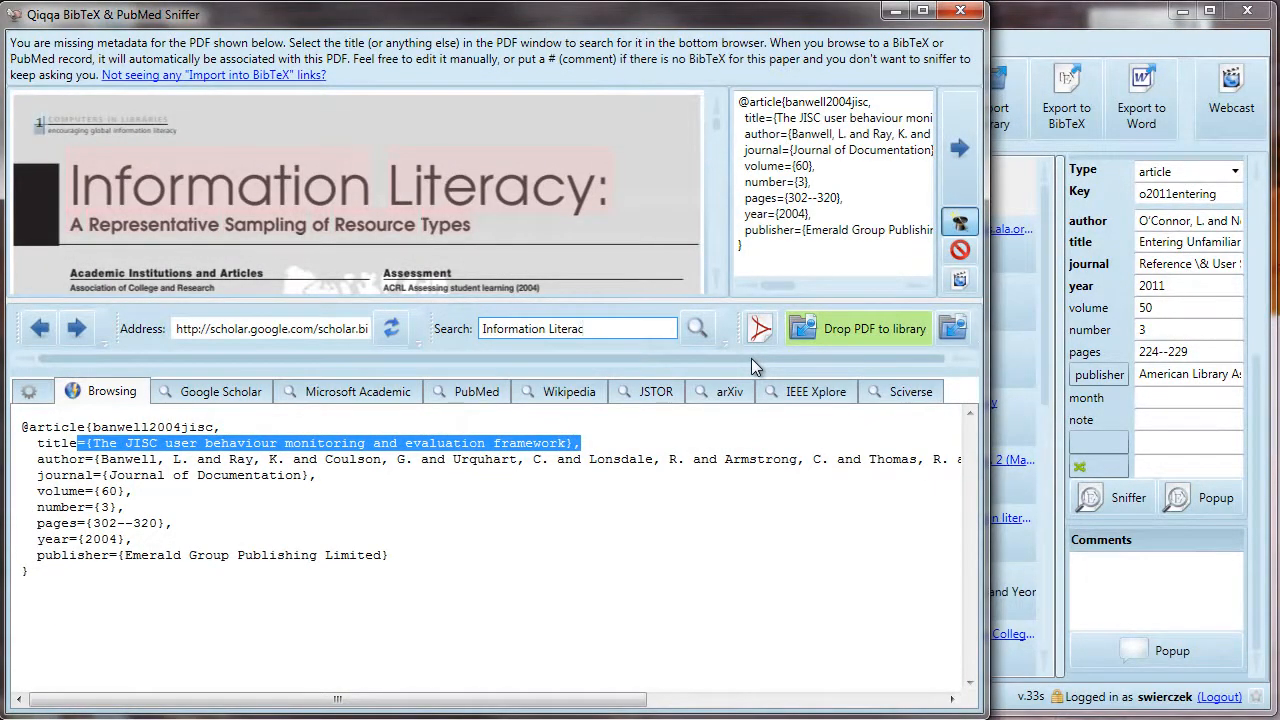
text(y C)
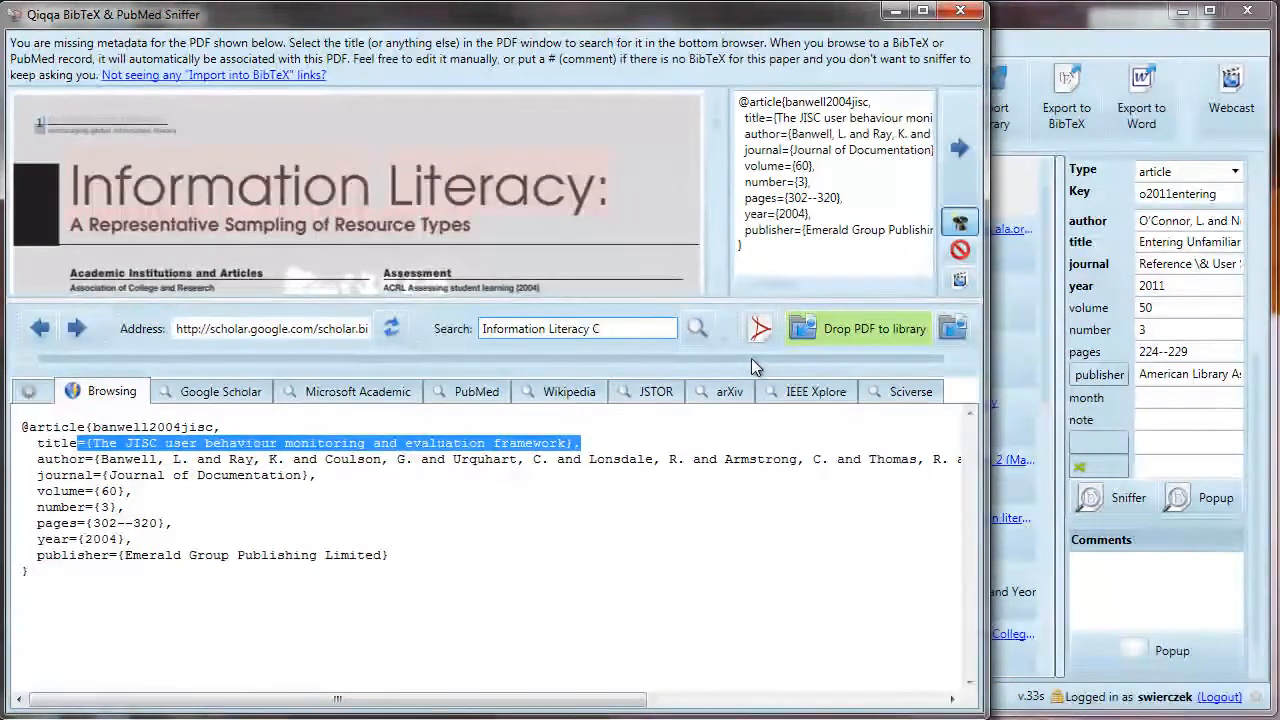
text(omputer in l)
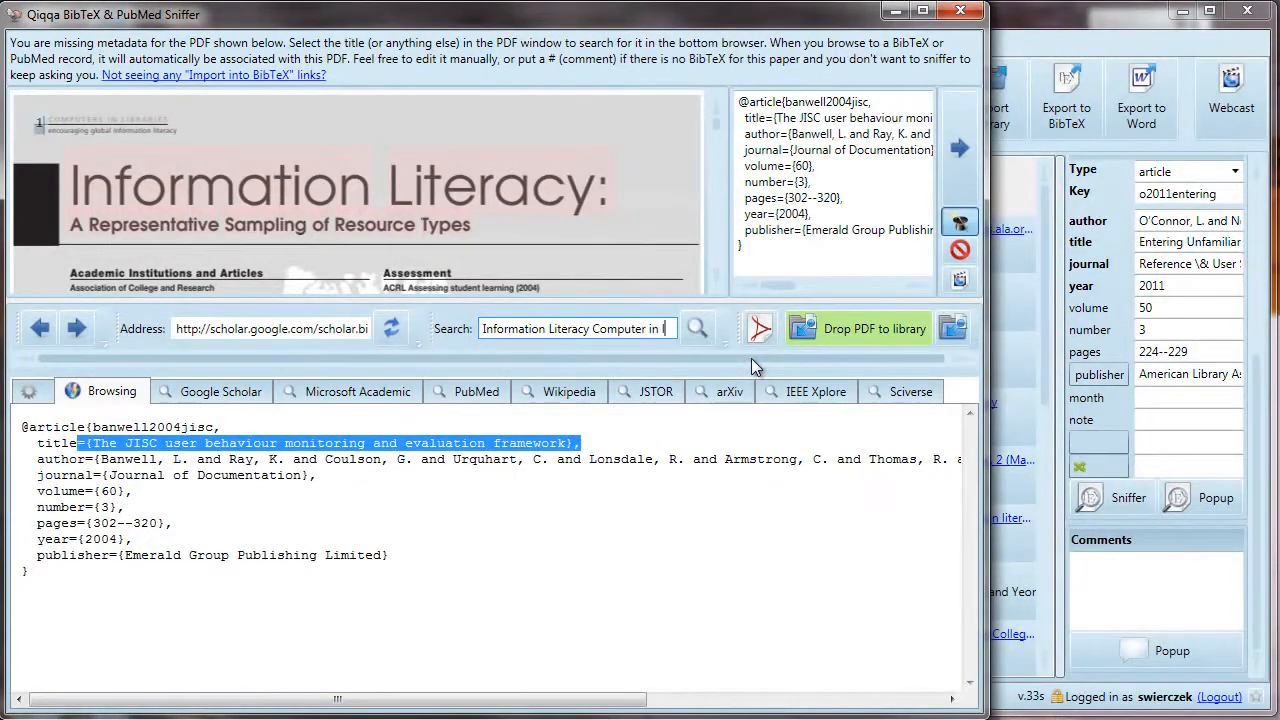
text(ibraries)
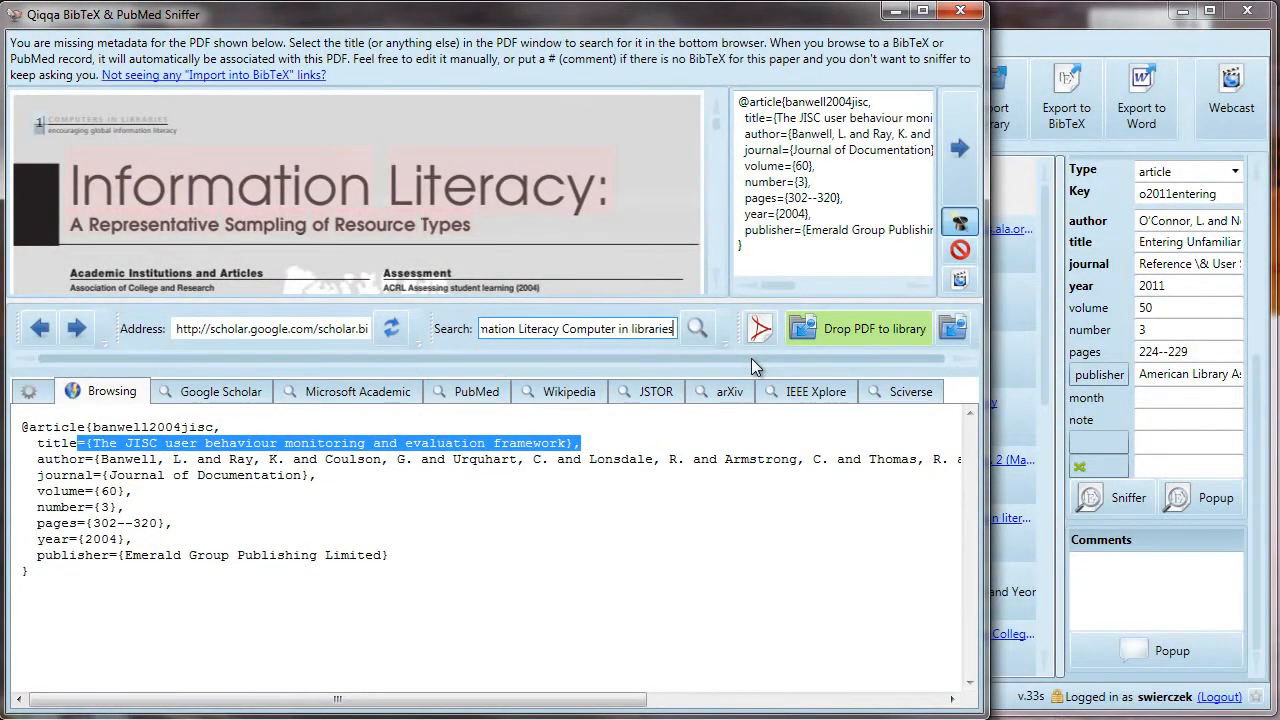
key(Return)
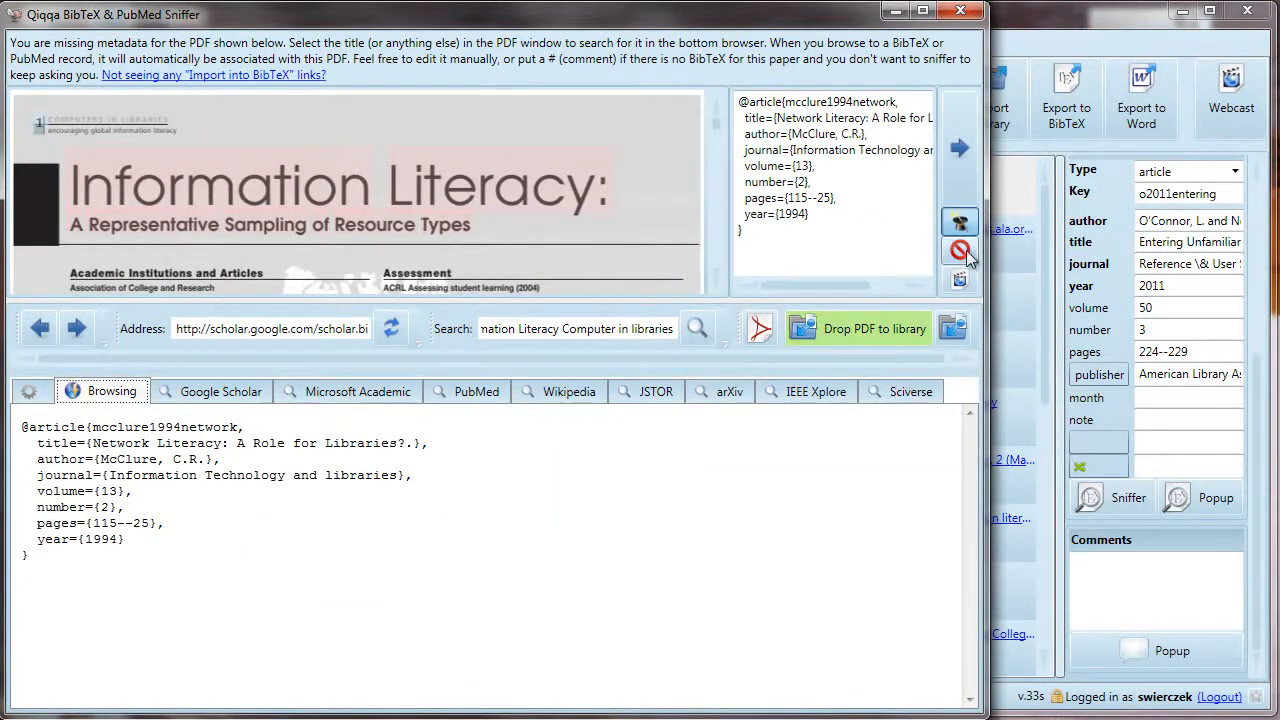
Clear the mismatched "Network Literacy: A Role for Libraries?" BibTeX record from the current PDF
drag(795, 243, 711, 85)
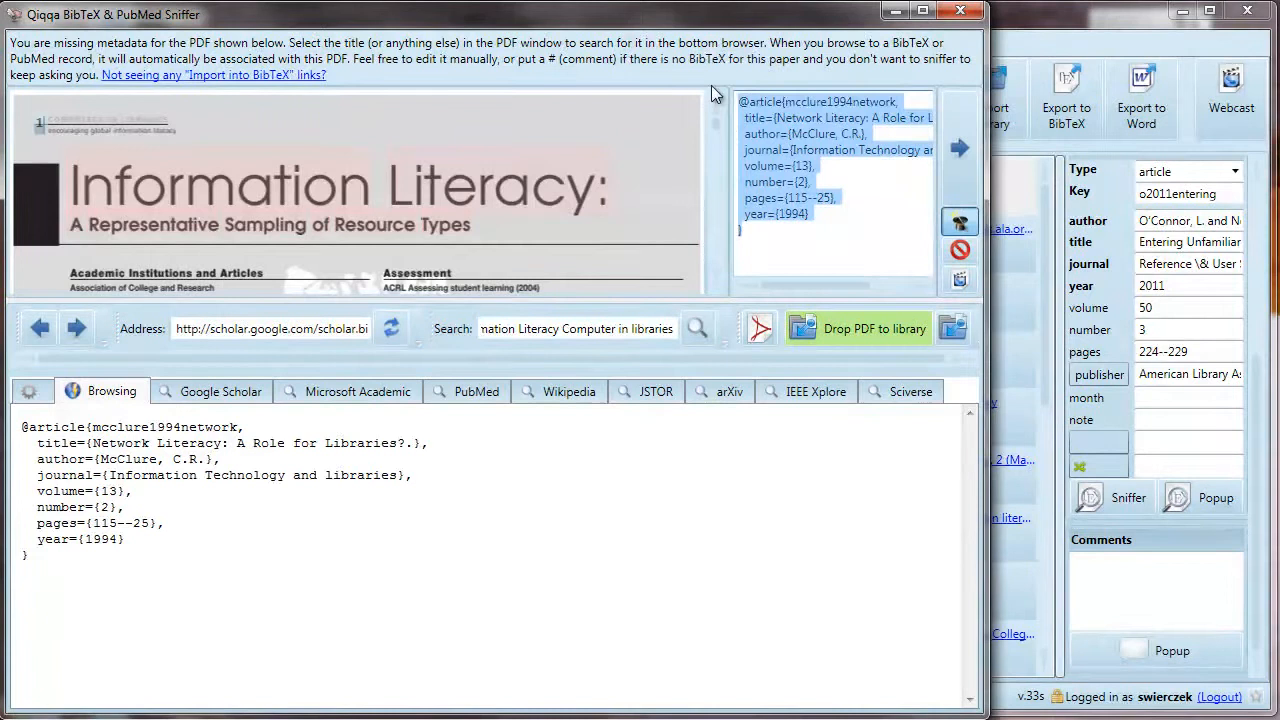
key(Delete)
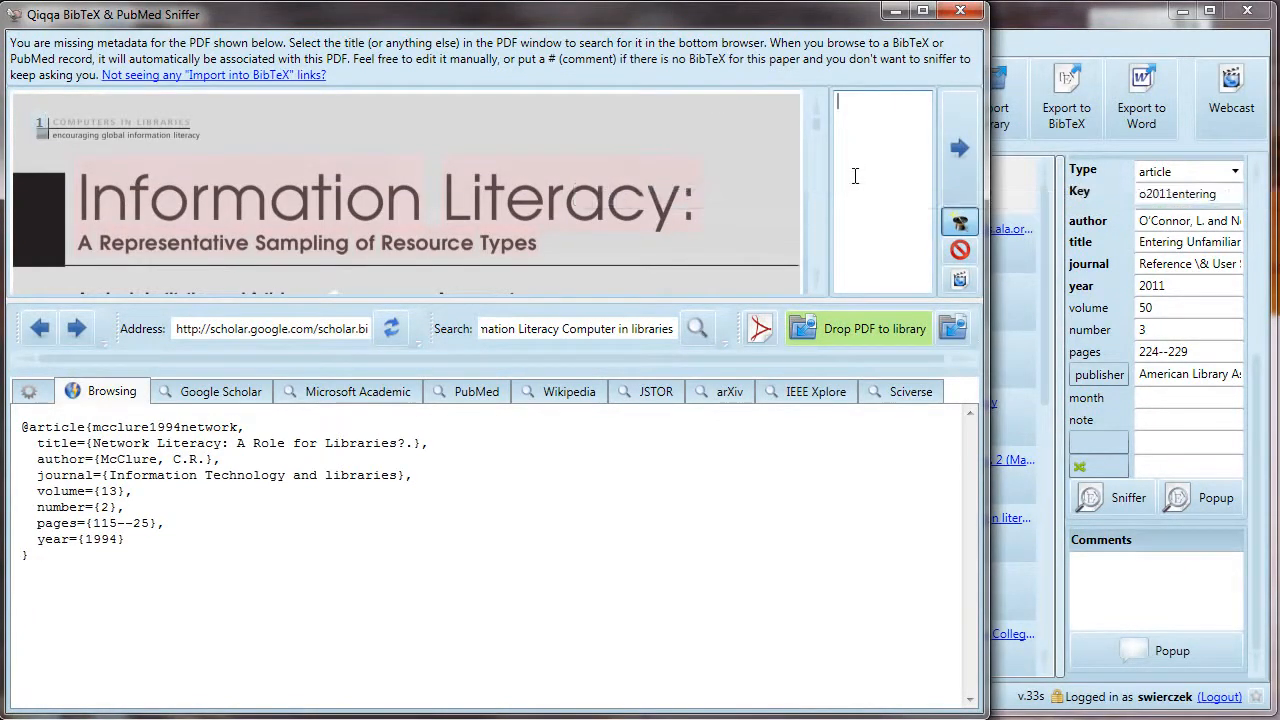
Advance the sniffer past the current PDF and preview the library's "Academic Institutions and Articles" and neighbouring PDFs without metadata
click(951, 160)
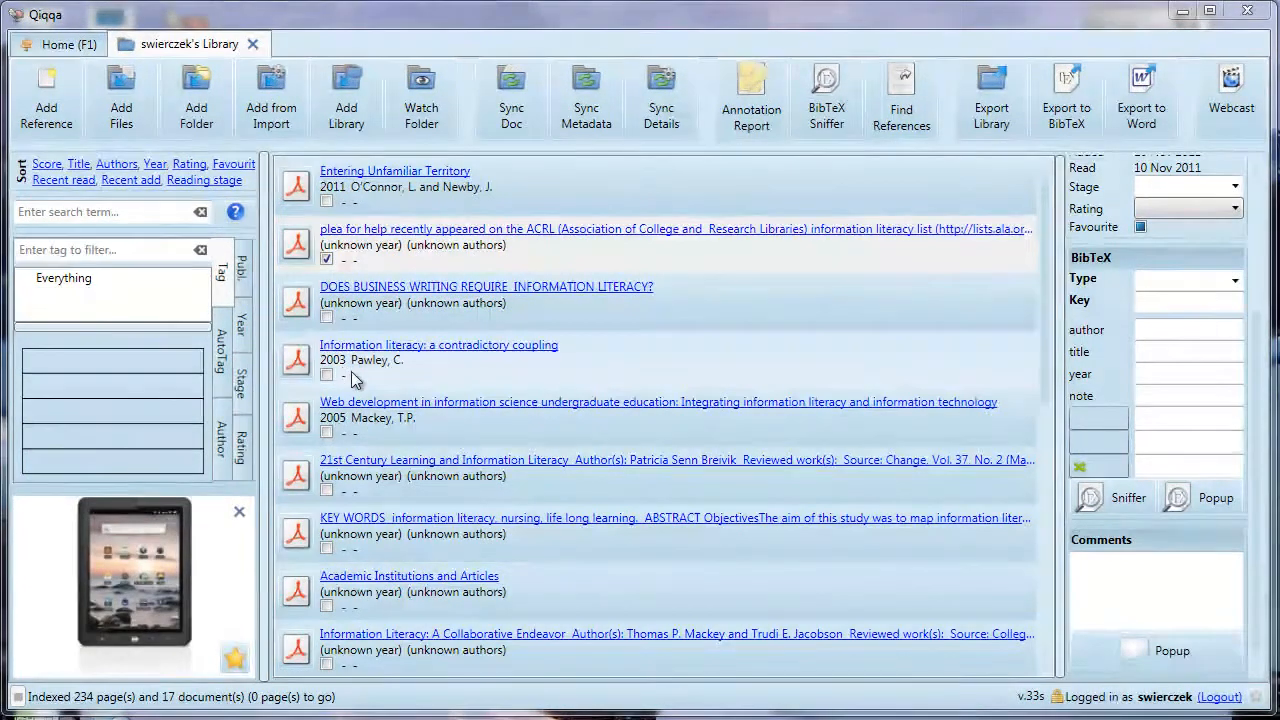
mouse_move(305, 595)
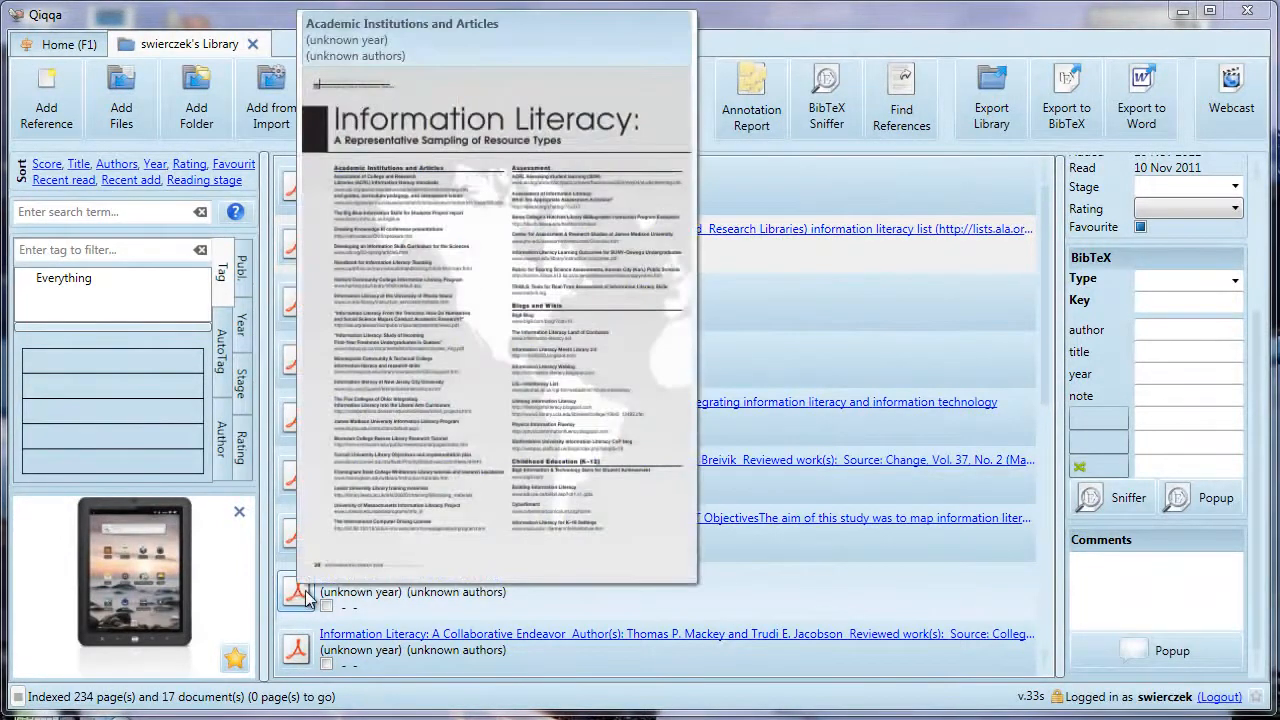
mouse_move(296, 545)
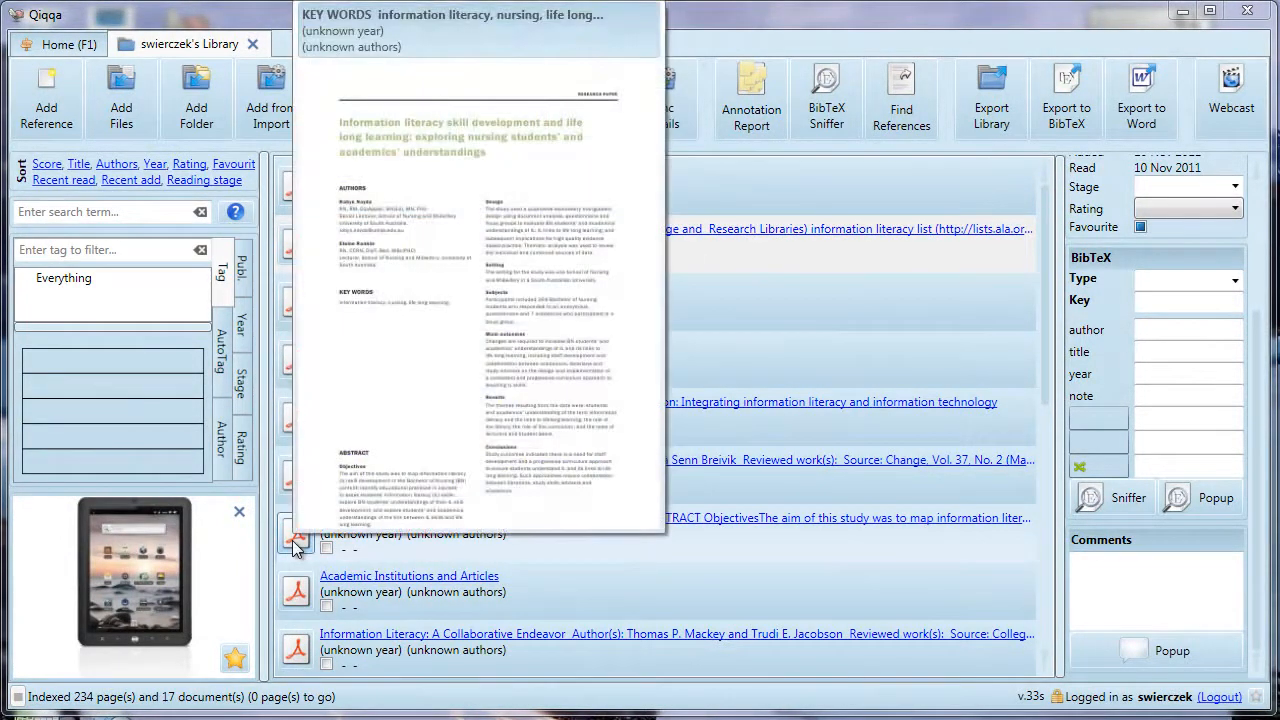
mouse_move(294, 490)
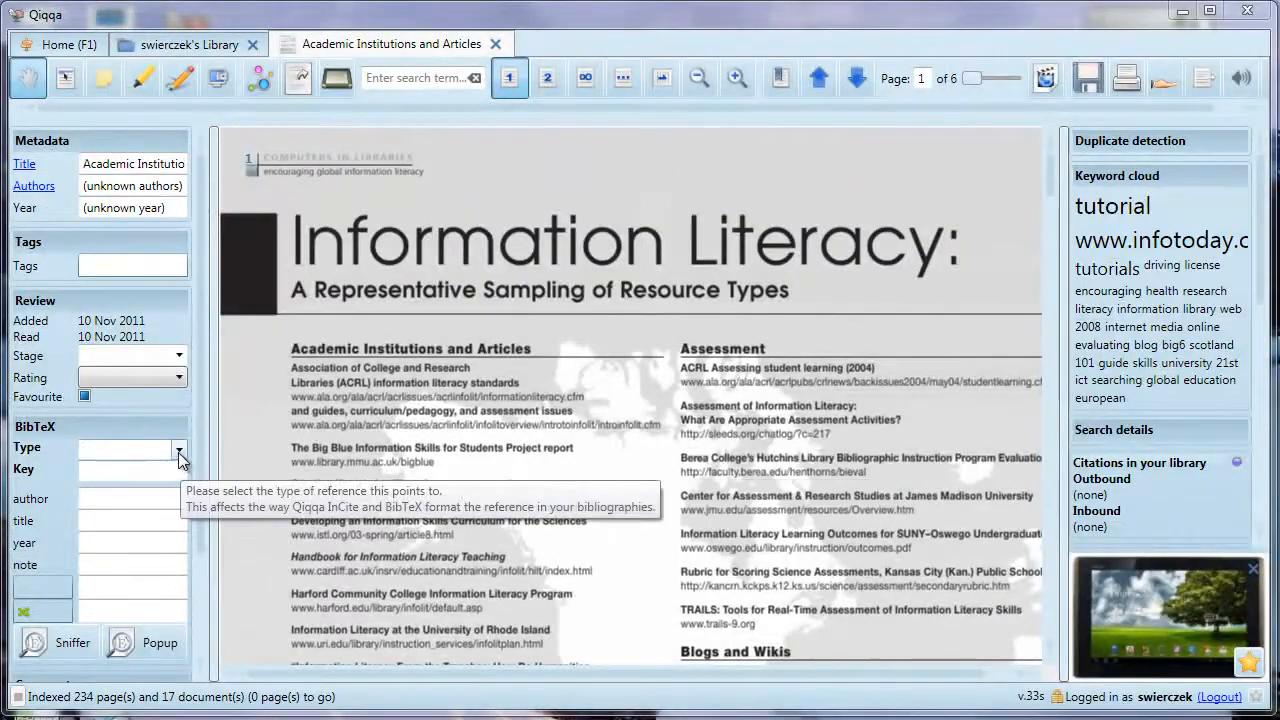
Set the PDF's BibTeX type to article and its title to "Information literacy: a representative sampling of resource types"
click(178, 452)
click(153, 466)
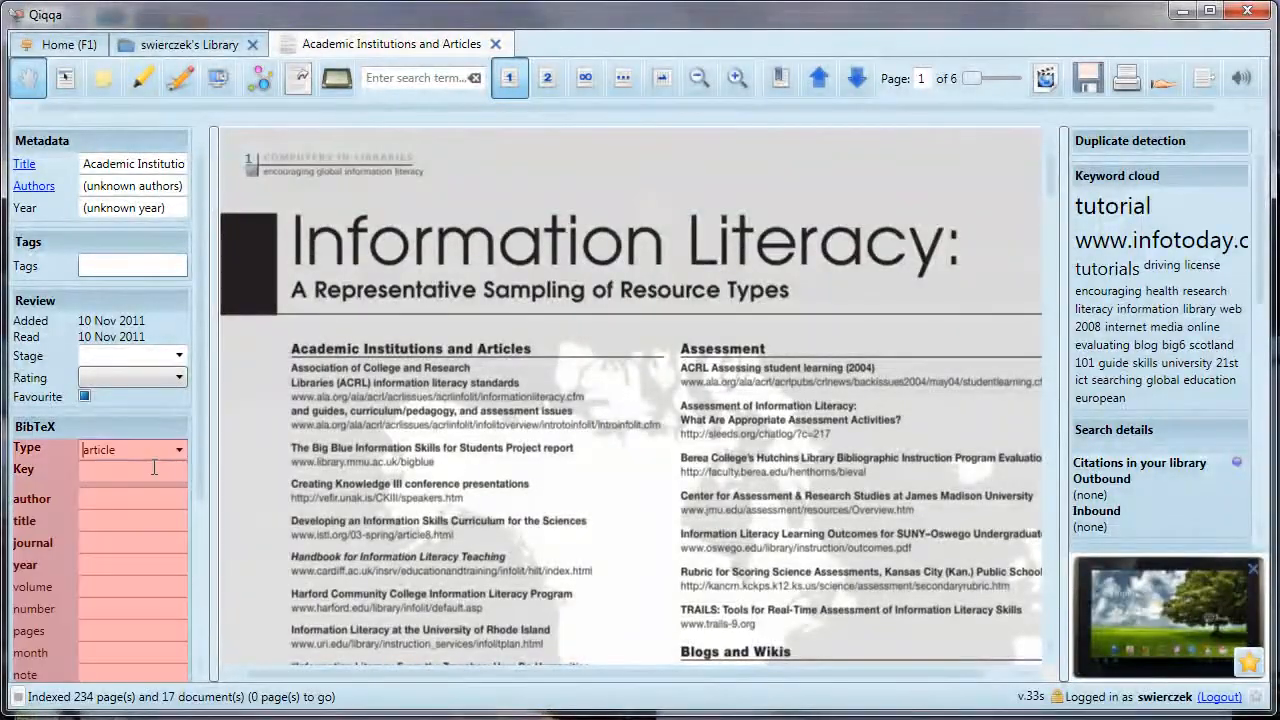
click(120, 500)
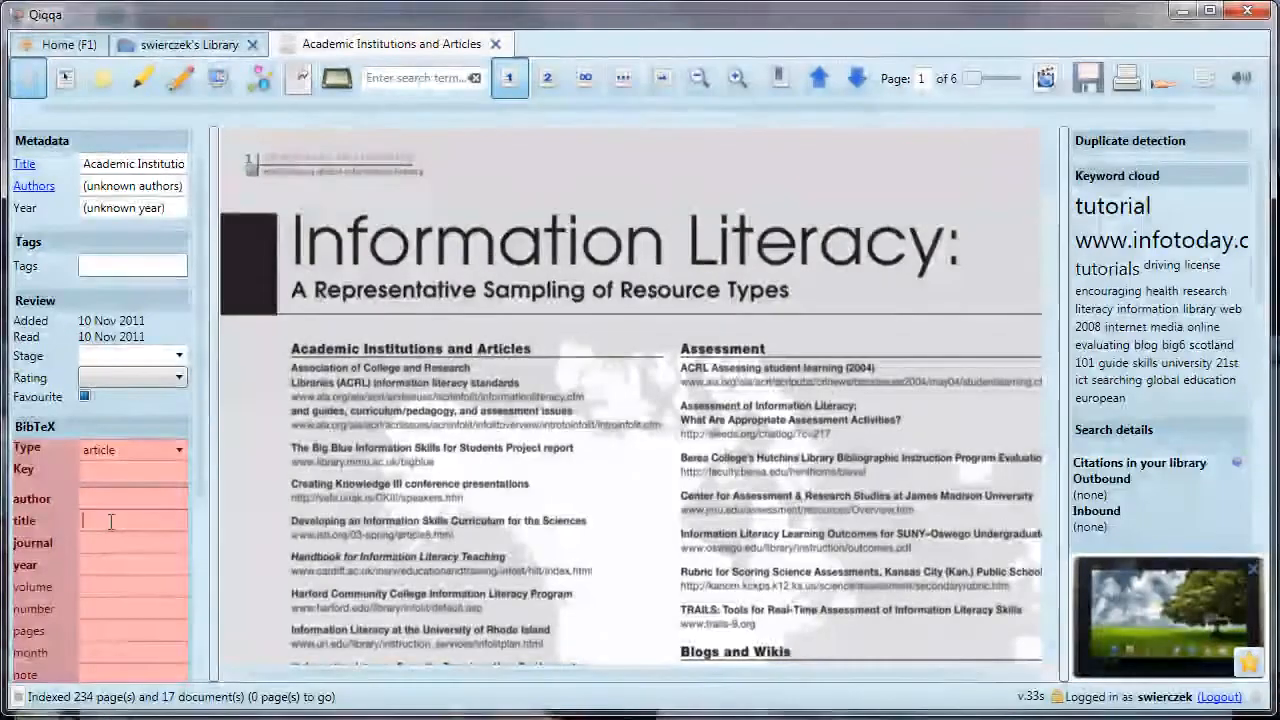
click(112, 521)
text(Informayion)
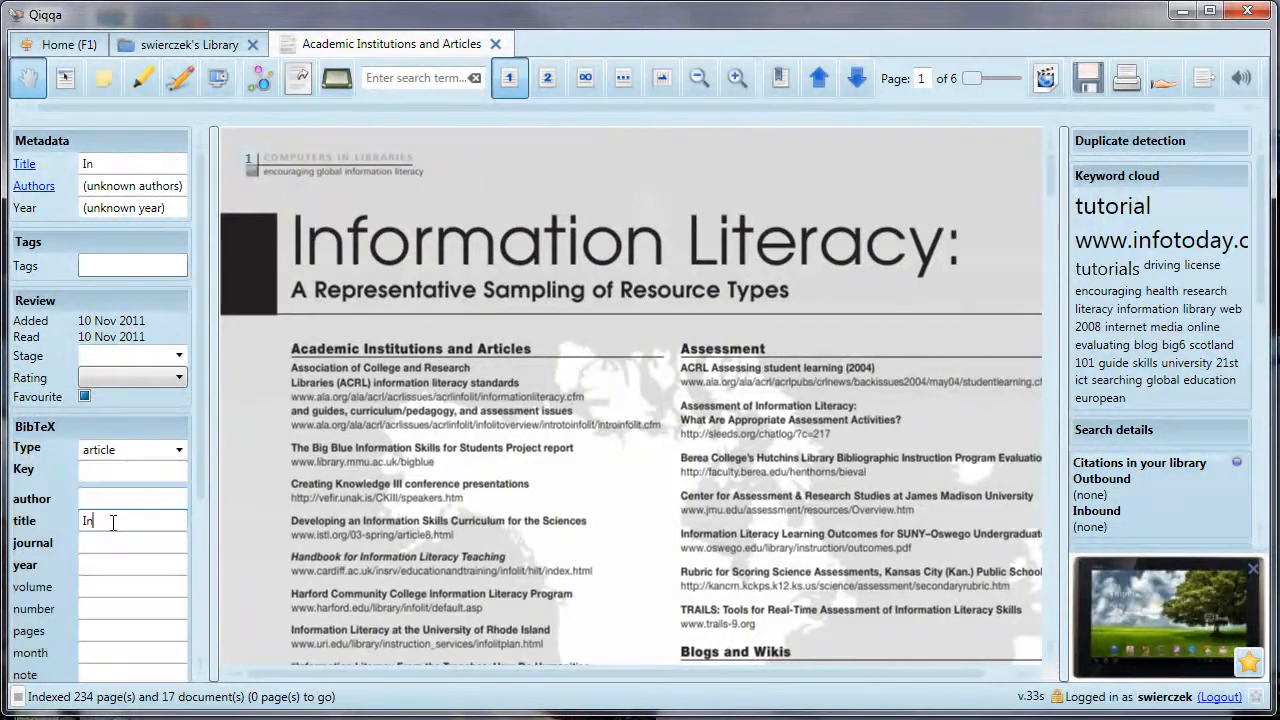
key(BackSpace)
key(BackSpace)
key(BackSpace)
text(tion lit)
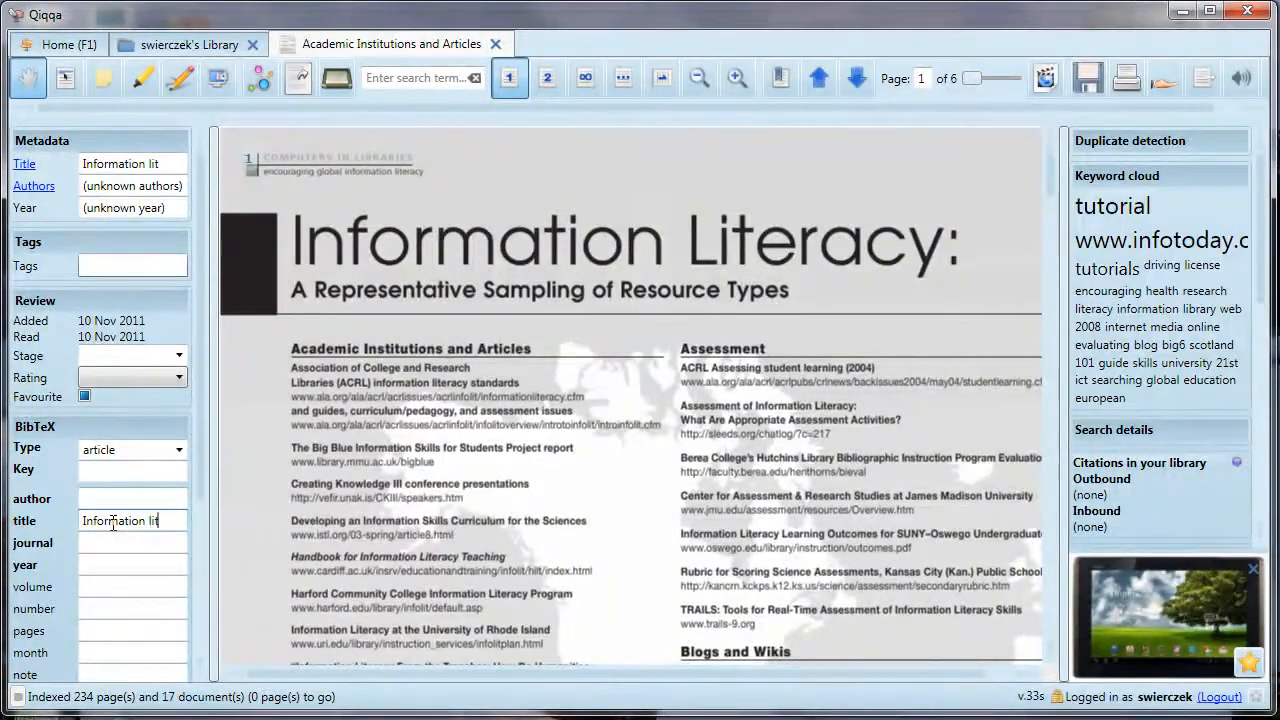
text(eracy: )
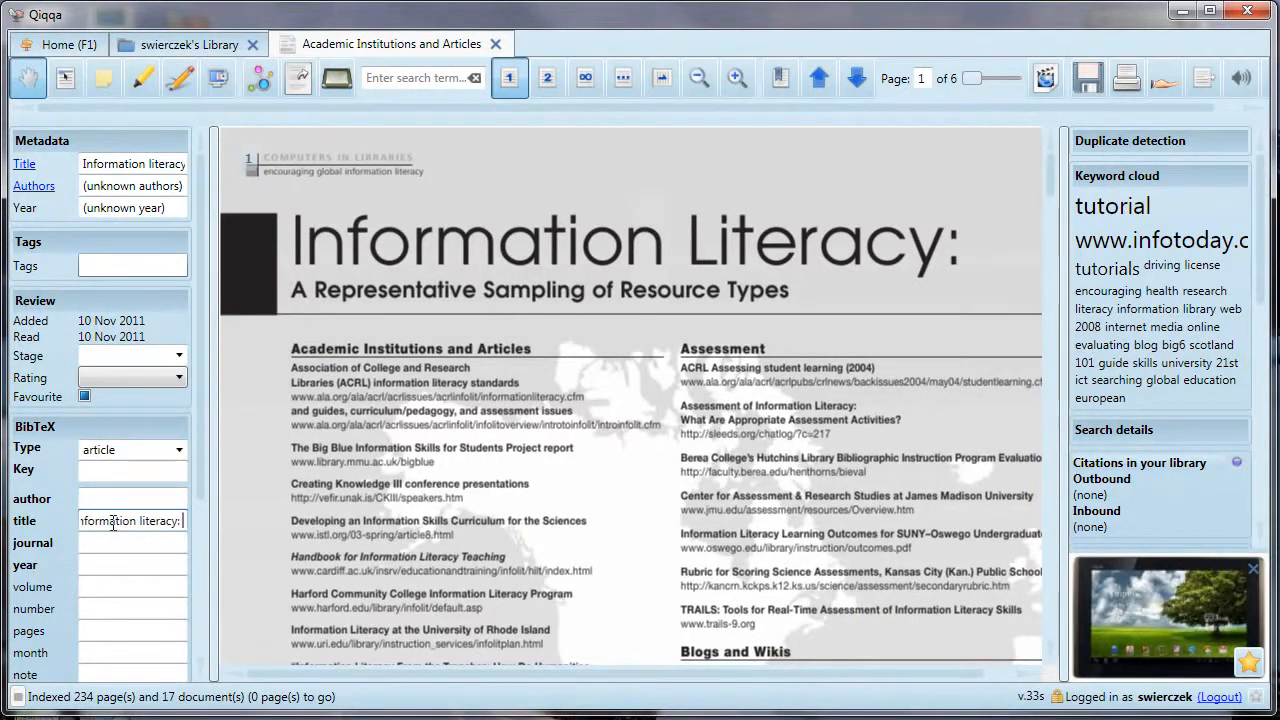
text(a representative)
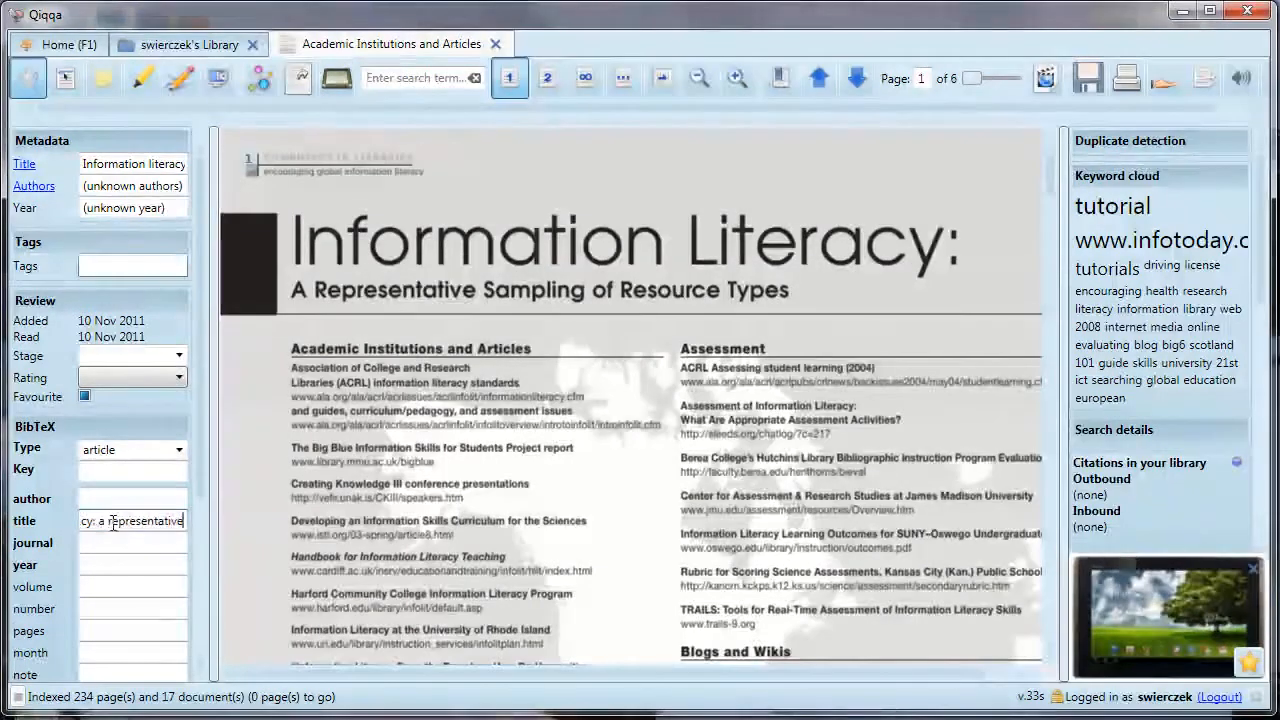
text( sampling of)
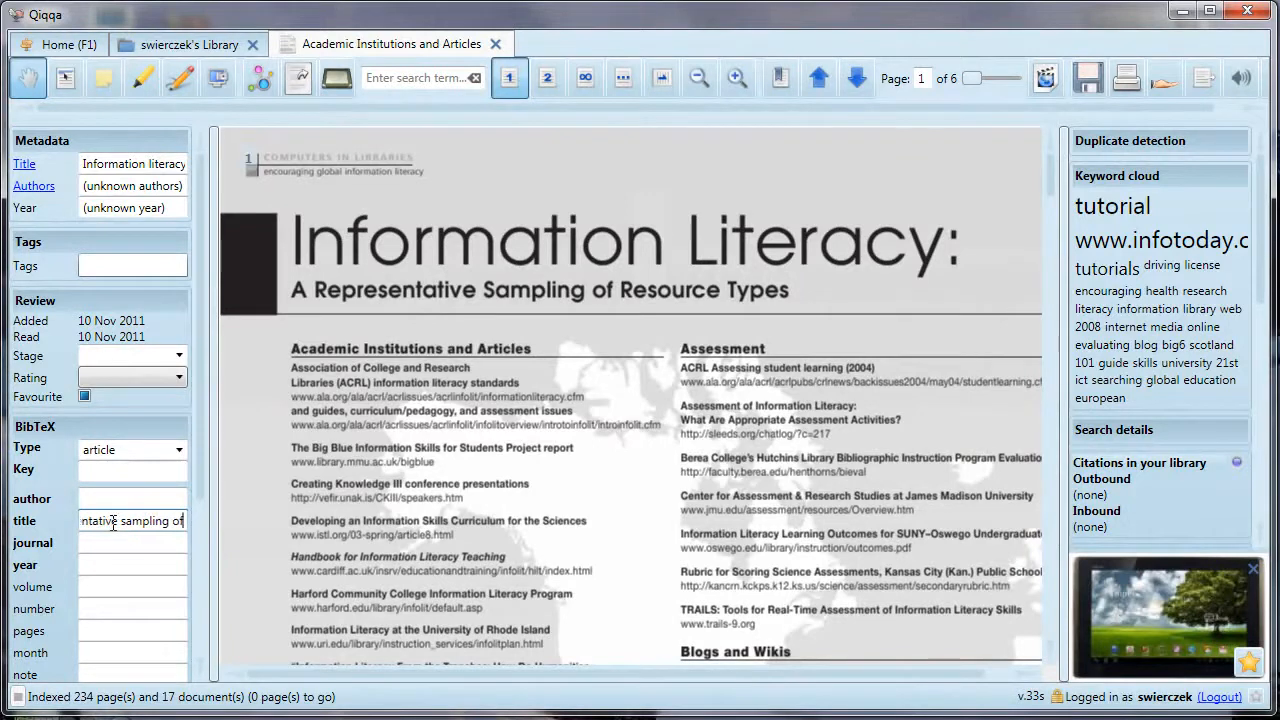
text( resource types)
key(Tab)
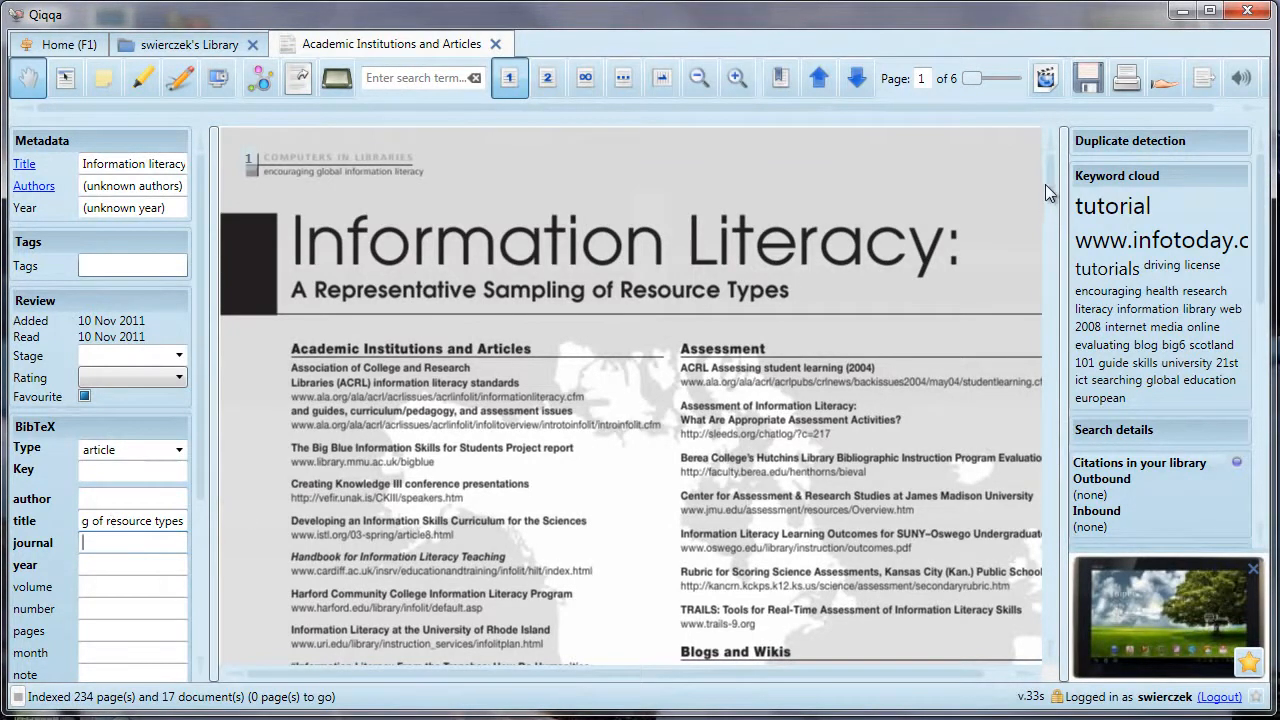
Enter "Computers in libraries" as the article's journal and 2008 as its year
drag(1046, 184, 1047, 222)
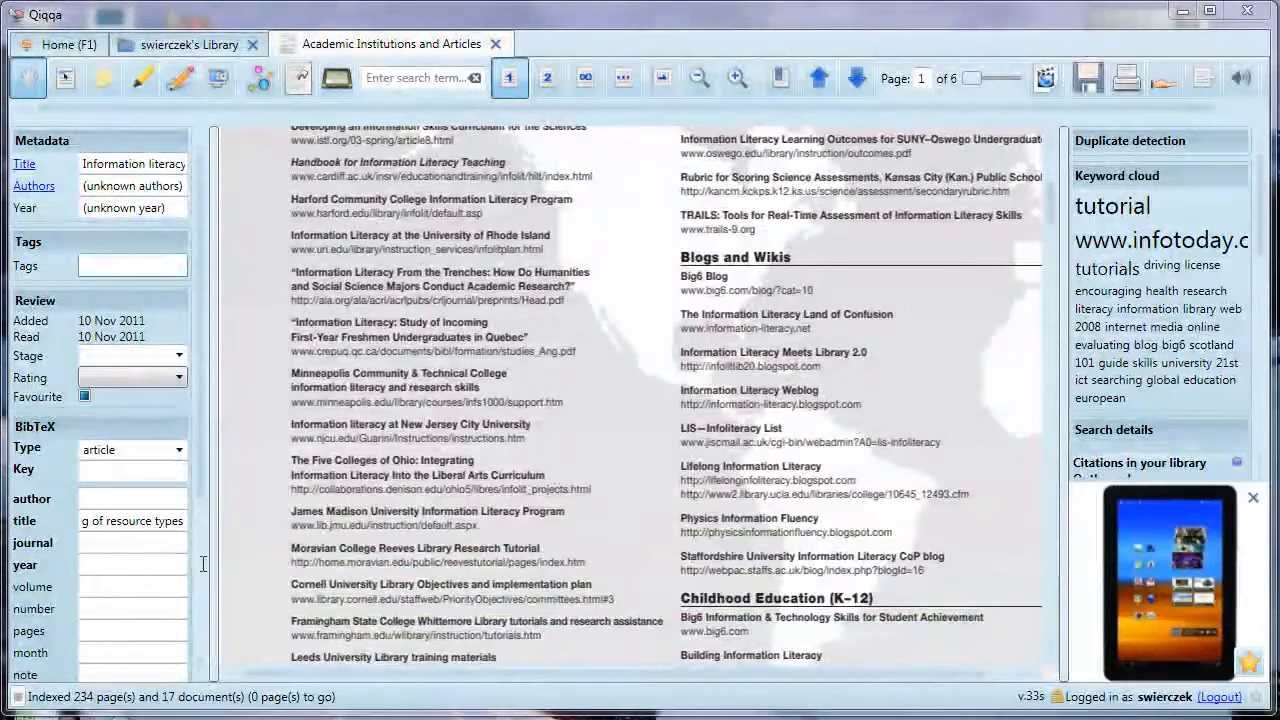
click(144, 545)
text(Computers in l)
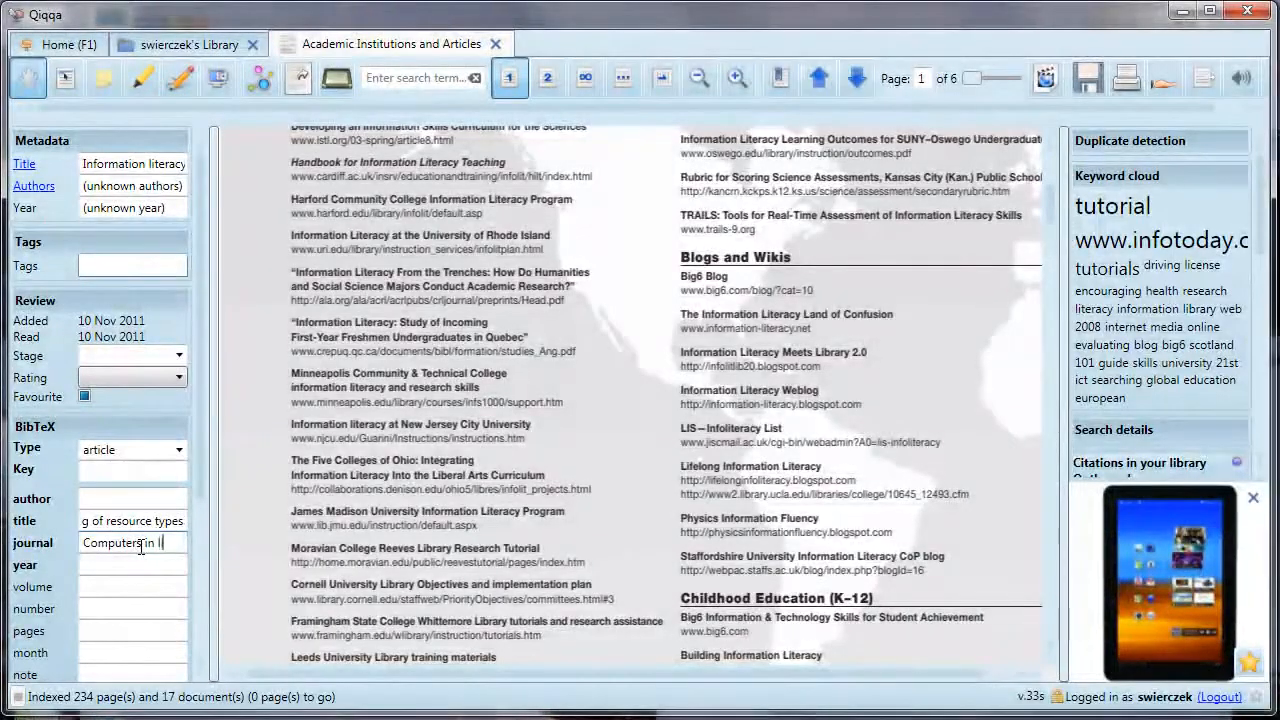
text(ibraries)
key(Tab)
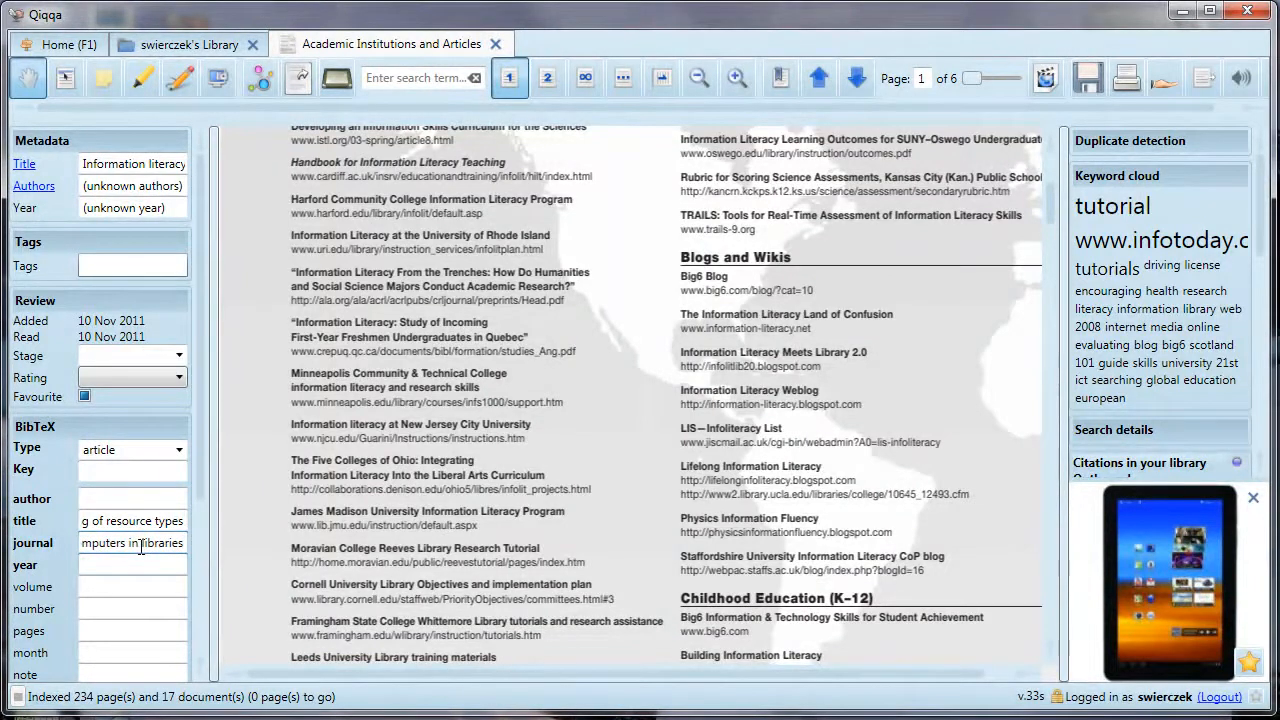
text(2008)
key(Tab)
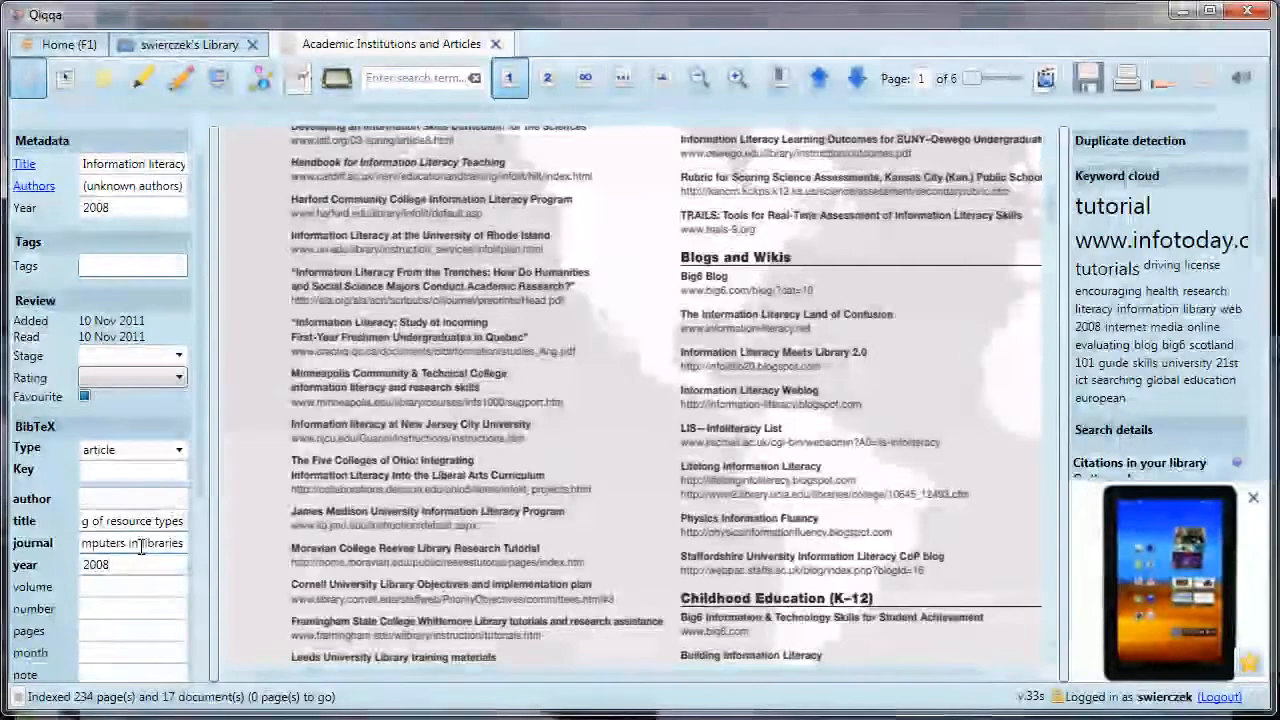
Fill in the article's volume 28, number 10, pages 28-32 and month Nov/Dec
text(28)
key(Tab)
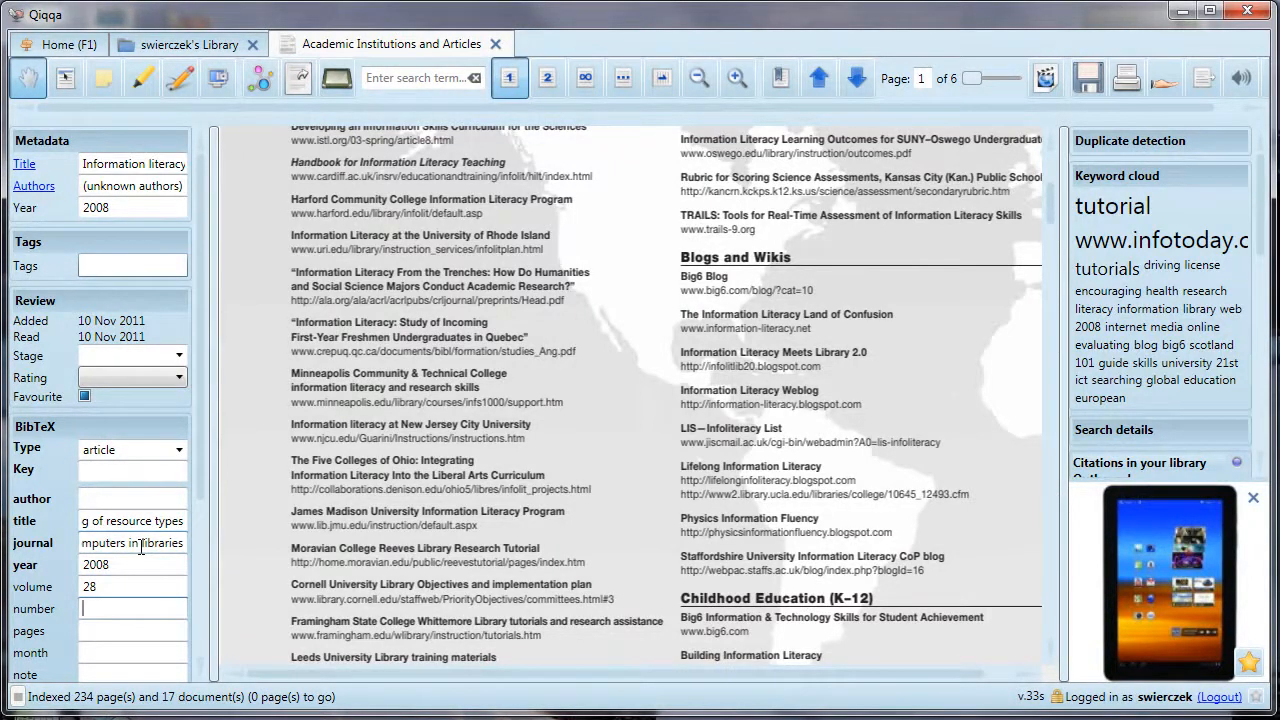
text(10)
key(Tab)
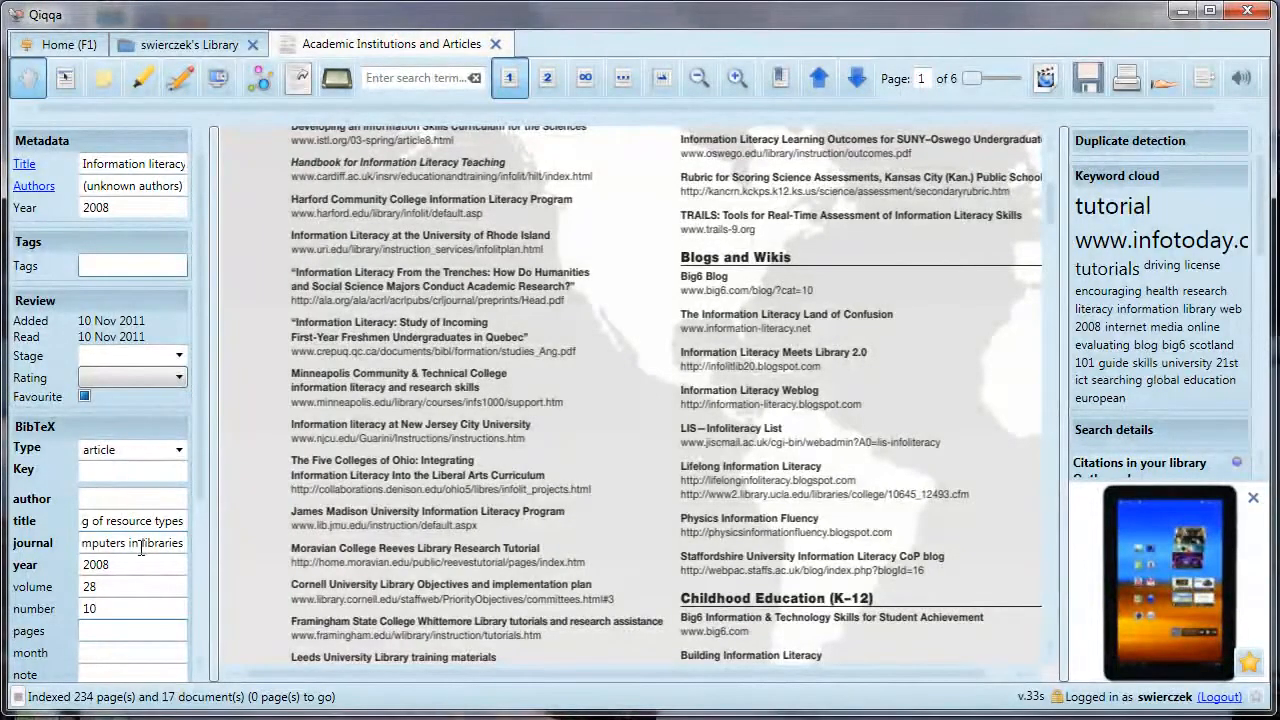
text(28-32)
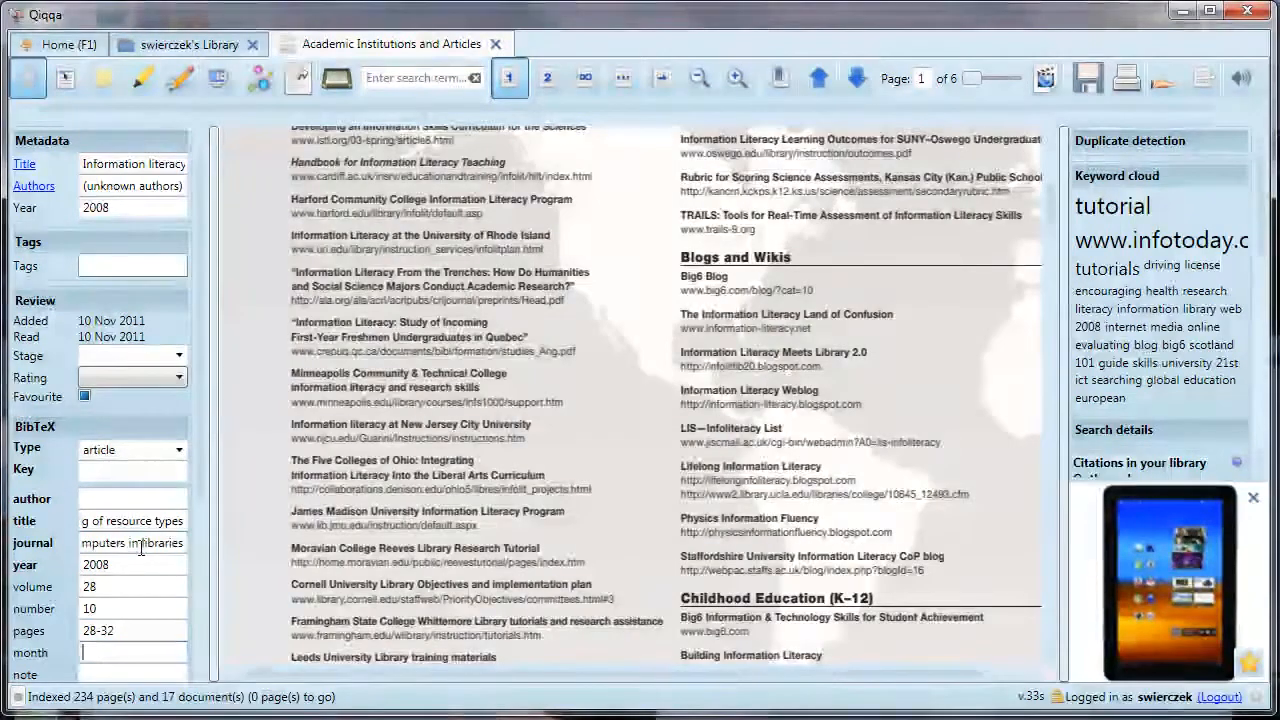
text(Nov/Dec)
key(Tab)
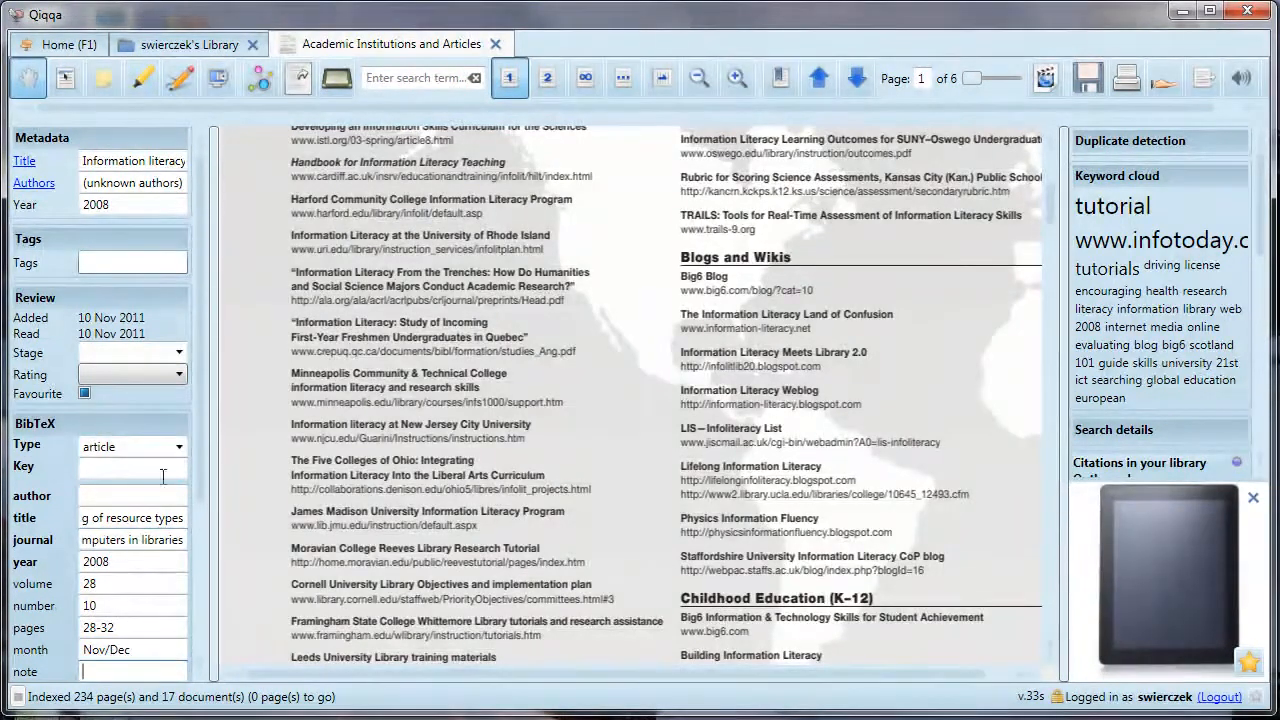
Add a comment naming who recommended the article in LIS530 class, and close the PDF
drag(198, 452, 174, 580)
click(114, 486)
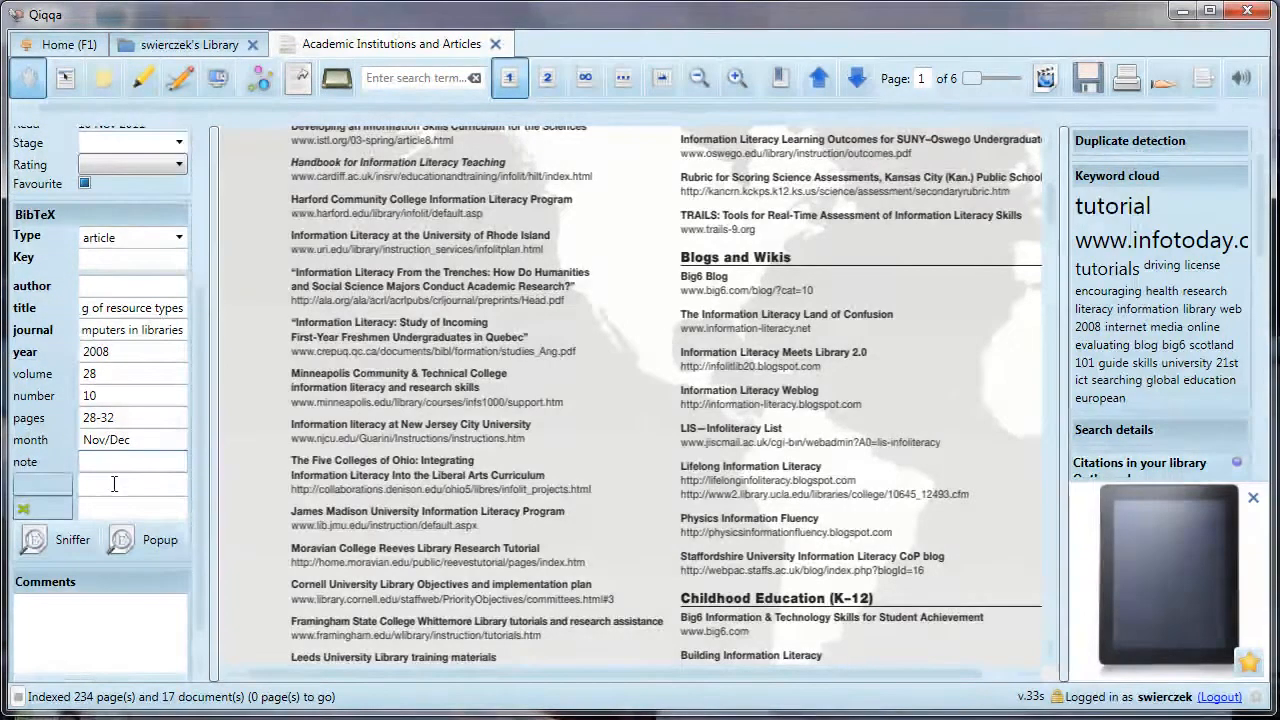
click(114, 507)
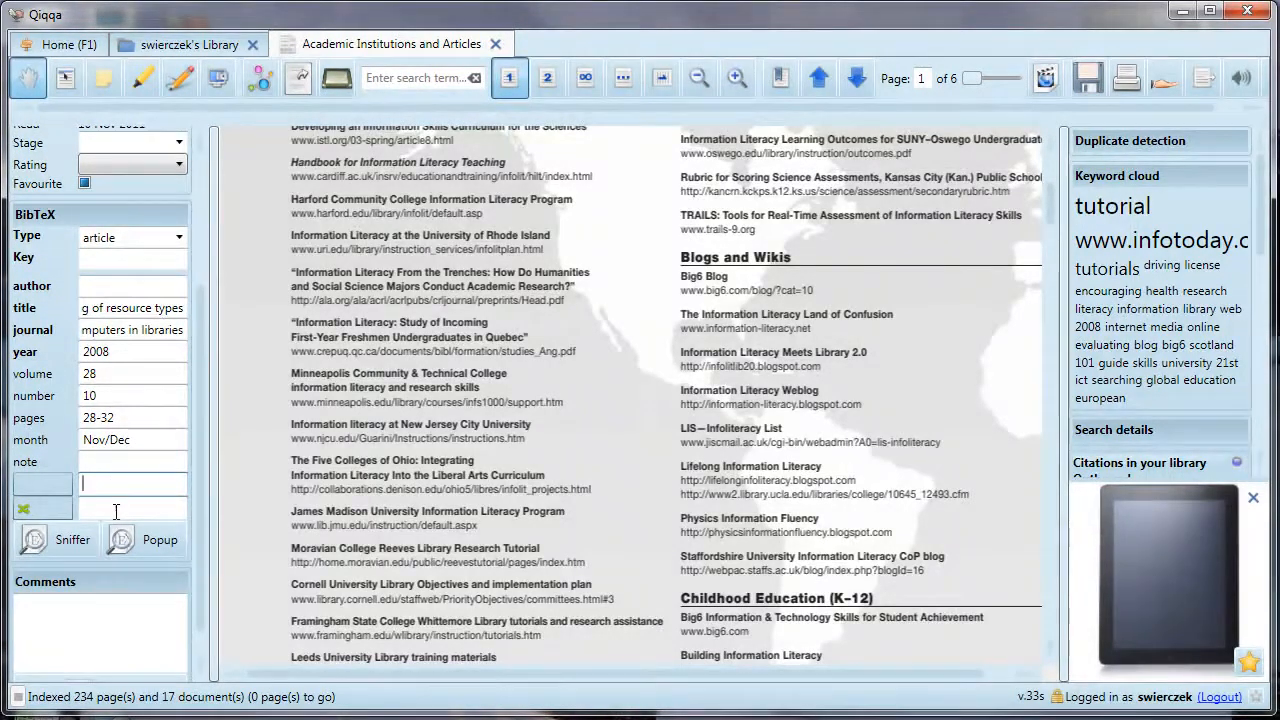
click(108, 618)
text(Recommene)
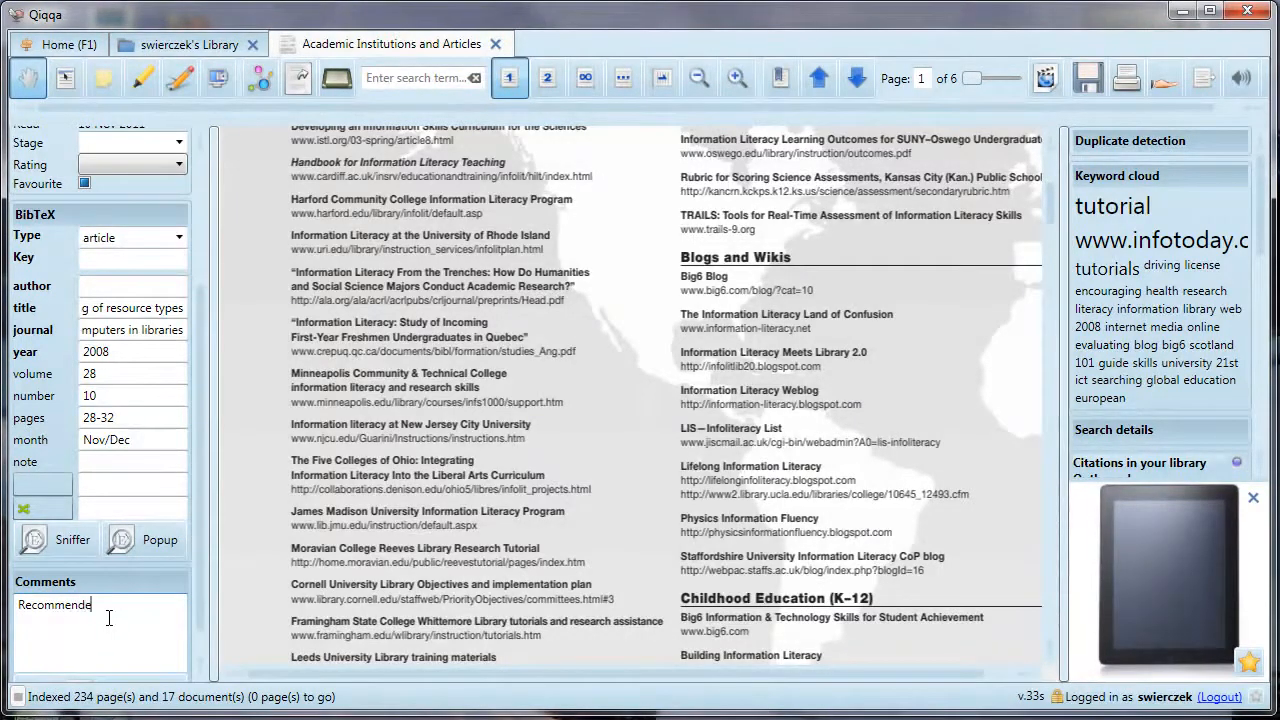
text(ed by Sue in LIS530 class.)
click(494, 45)
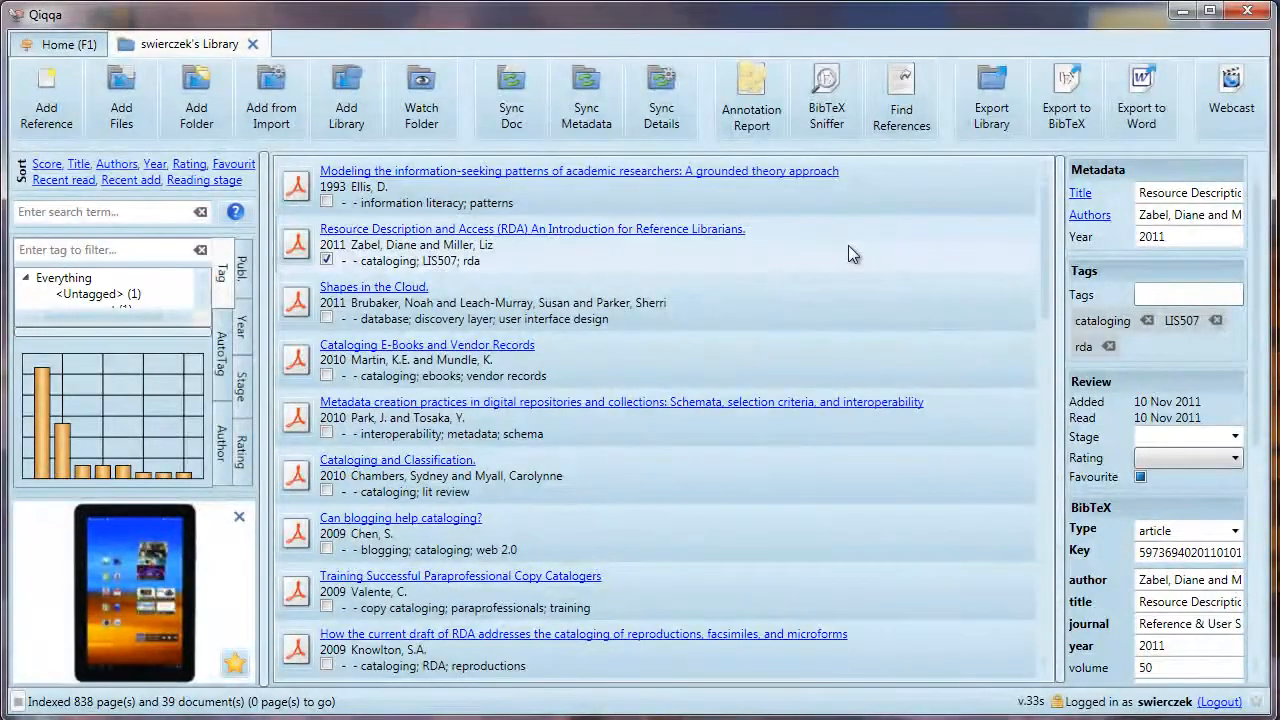
Add the tag "cloud" to the "Shapes in the Cloud." article in the library
click(826, 308)
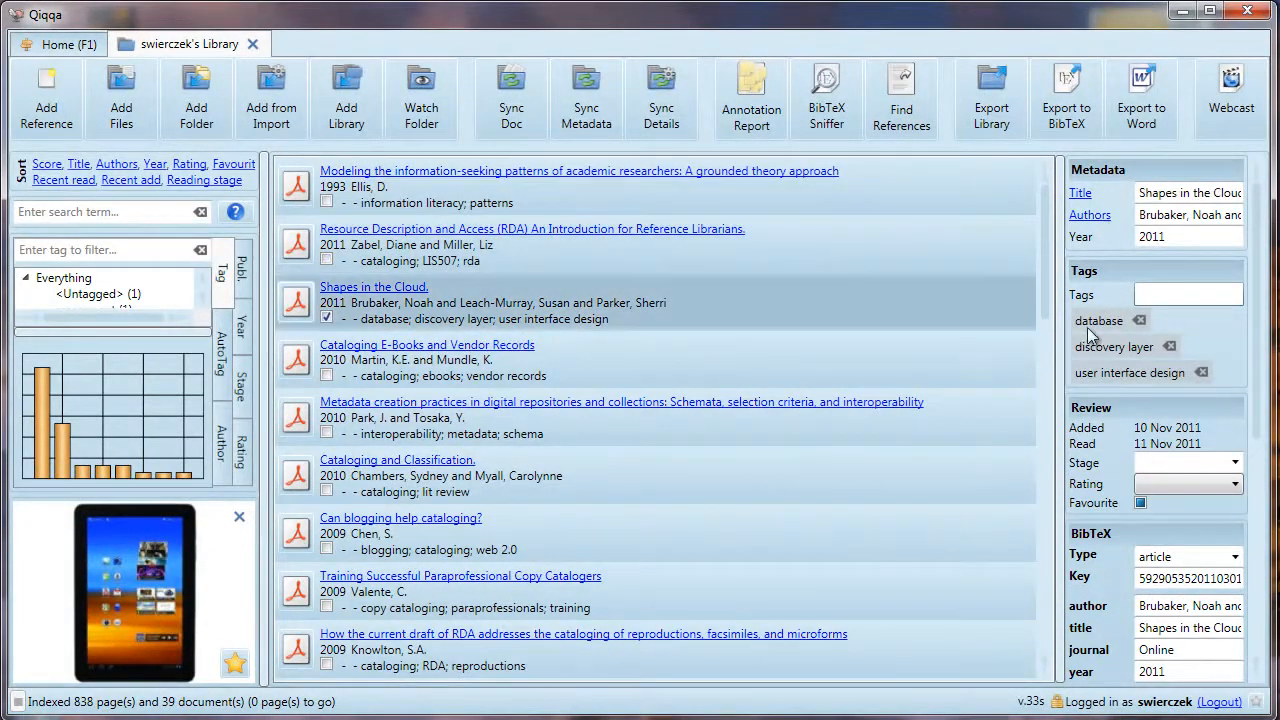
click(1192, 295)
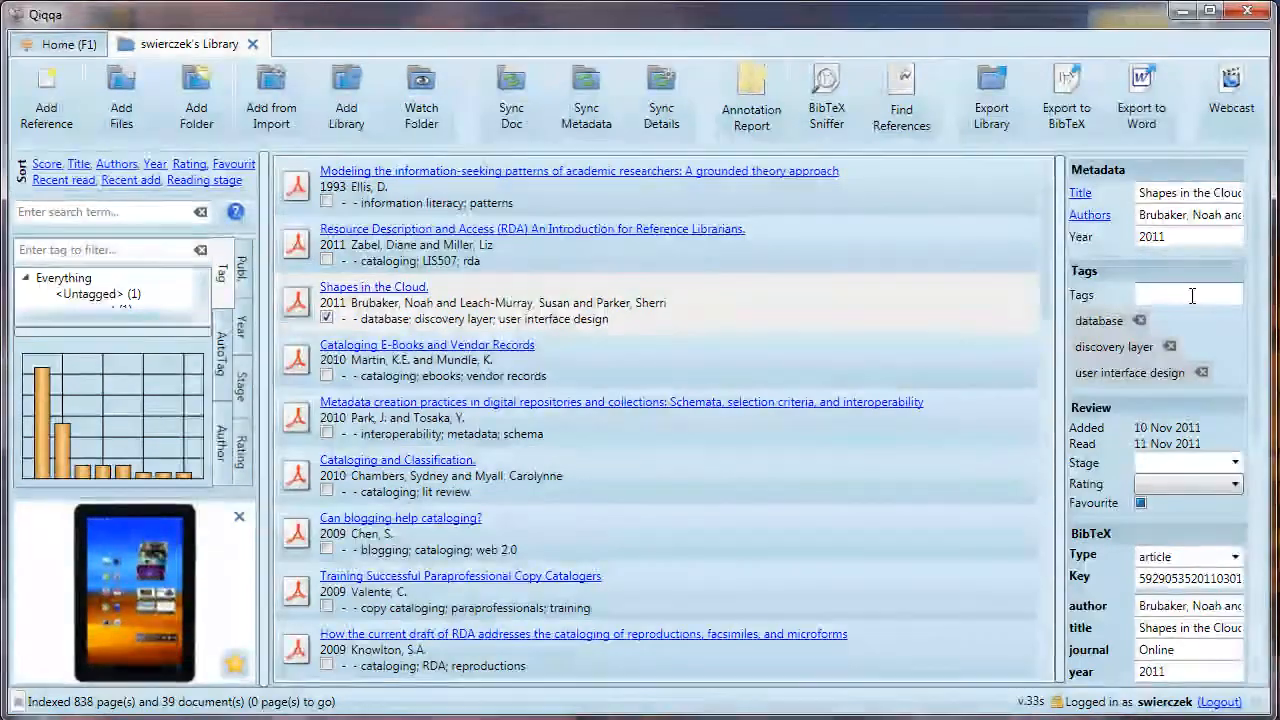
text(cloud)
key(Return)
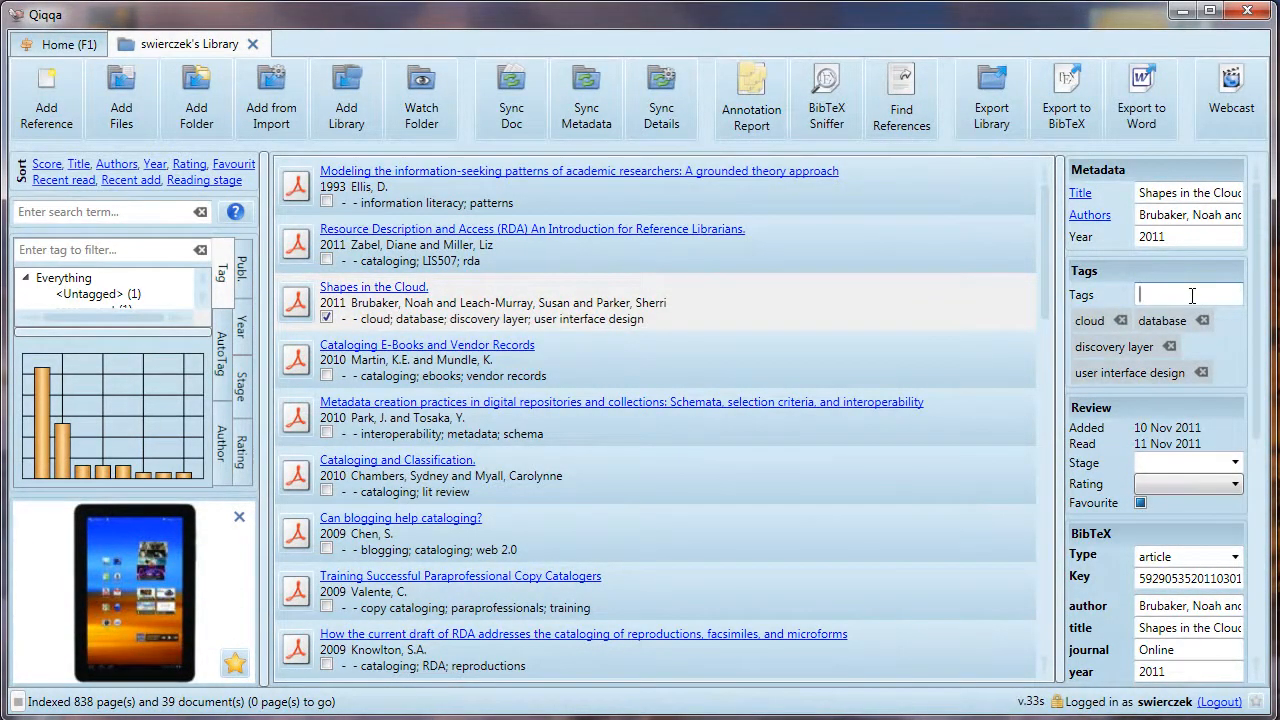
Add the existing "cloud" tag to "Cataloging E-Books and Vendor Records" and remove it again
click(757, 350)
click(1168, 294)
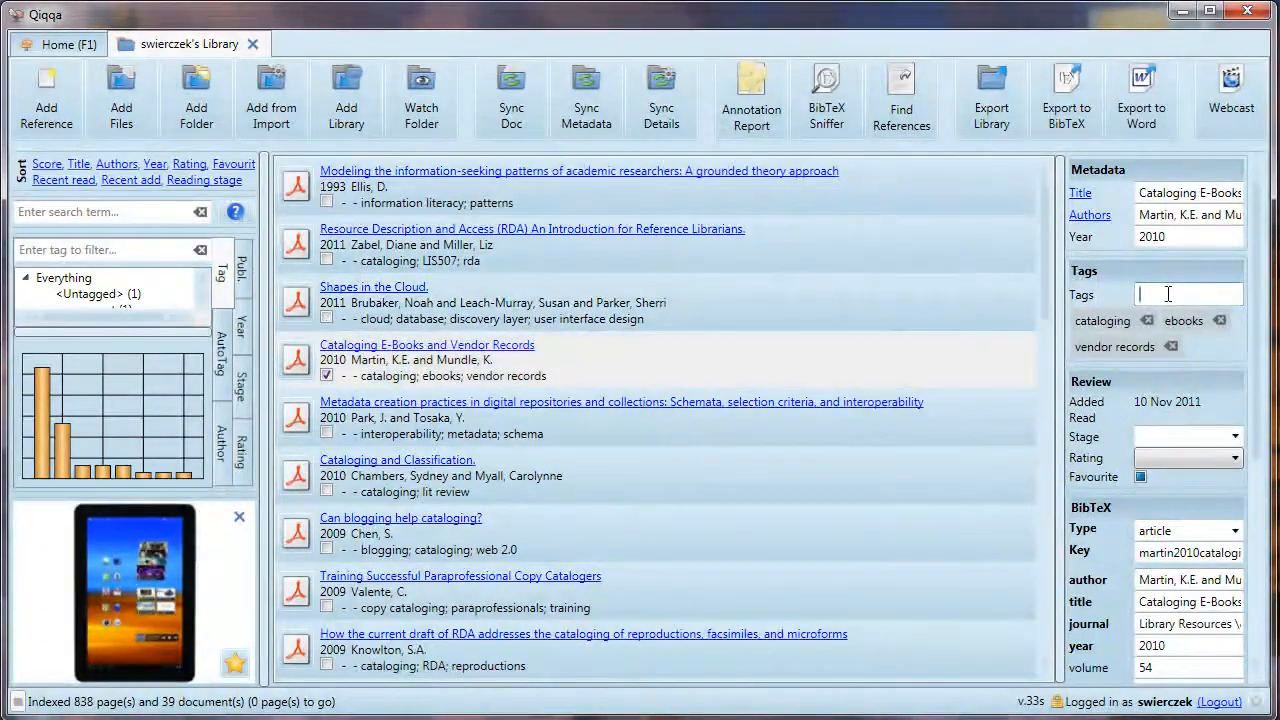
text(cl)
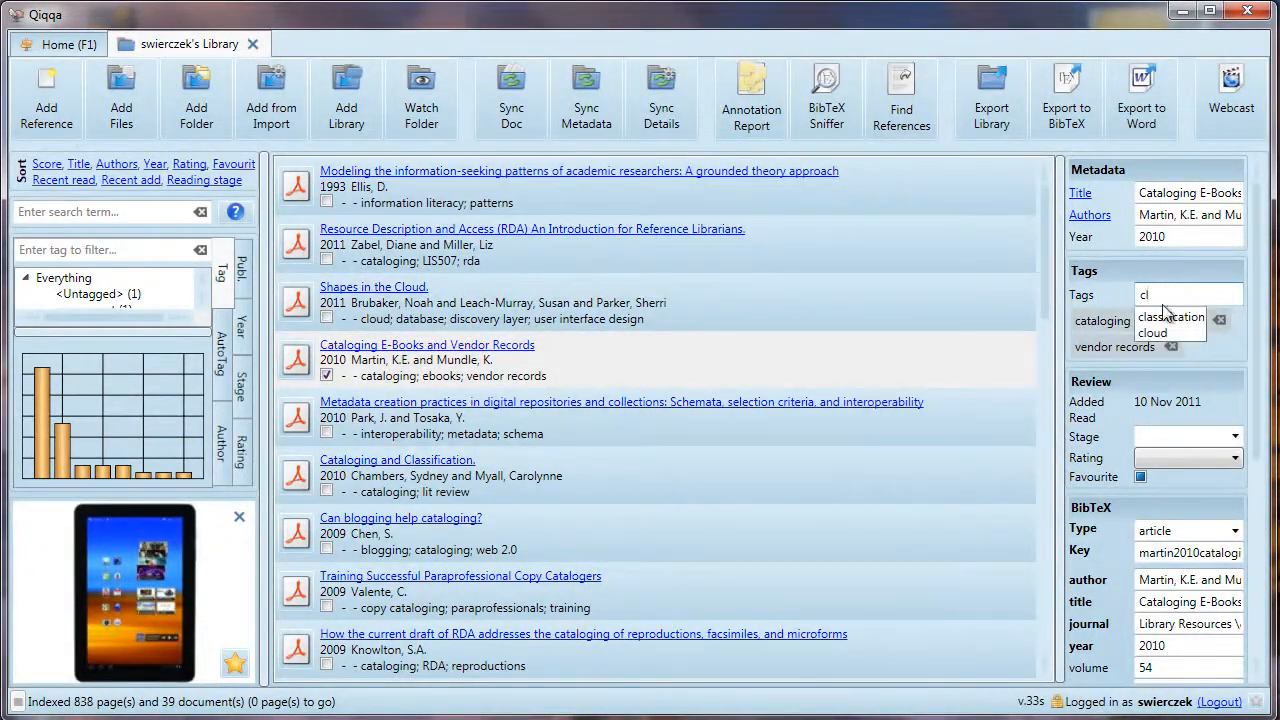
click(1163, 334)
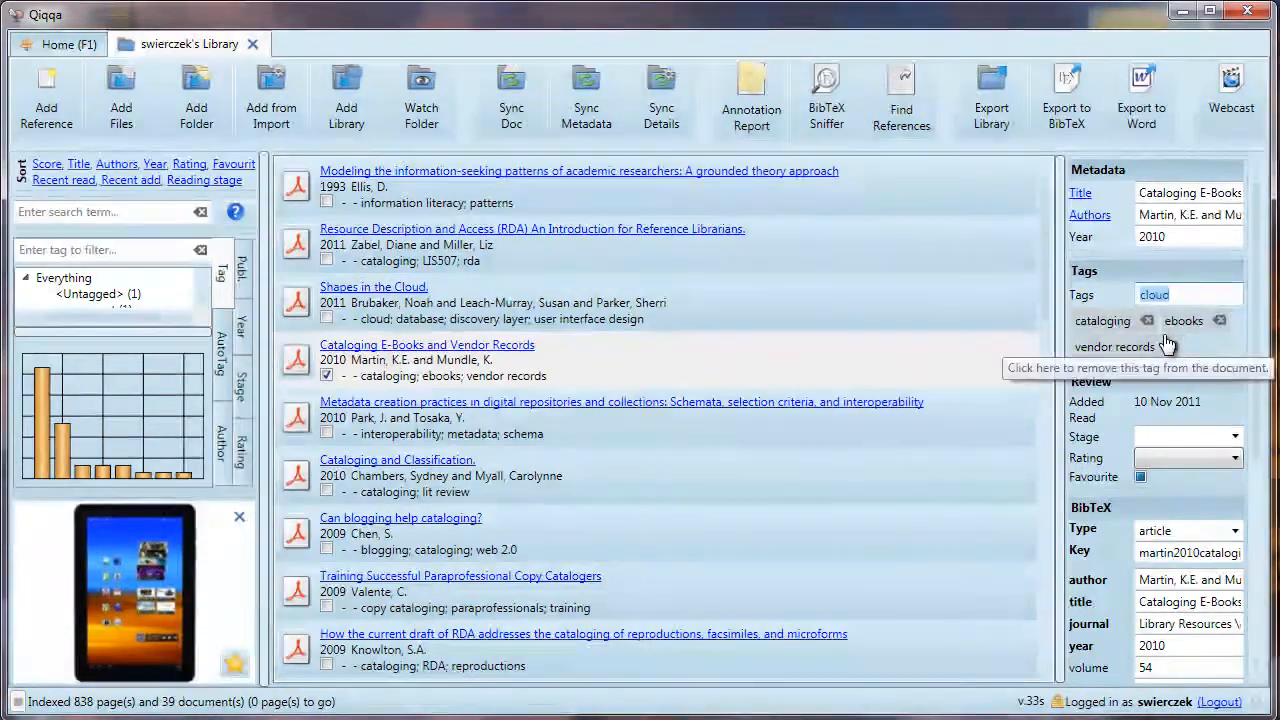
key(Return)
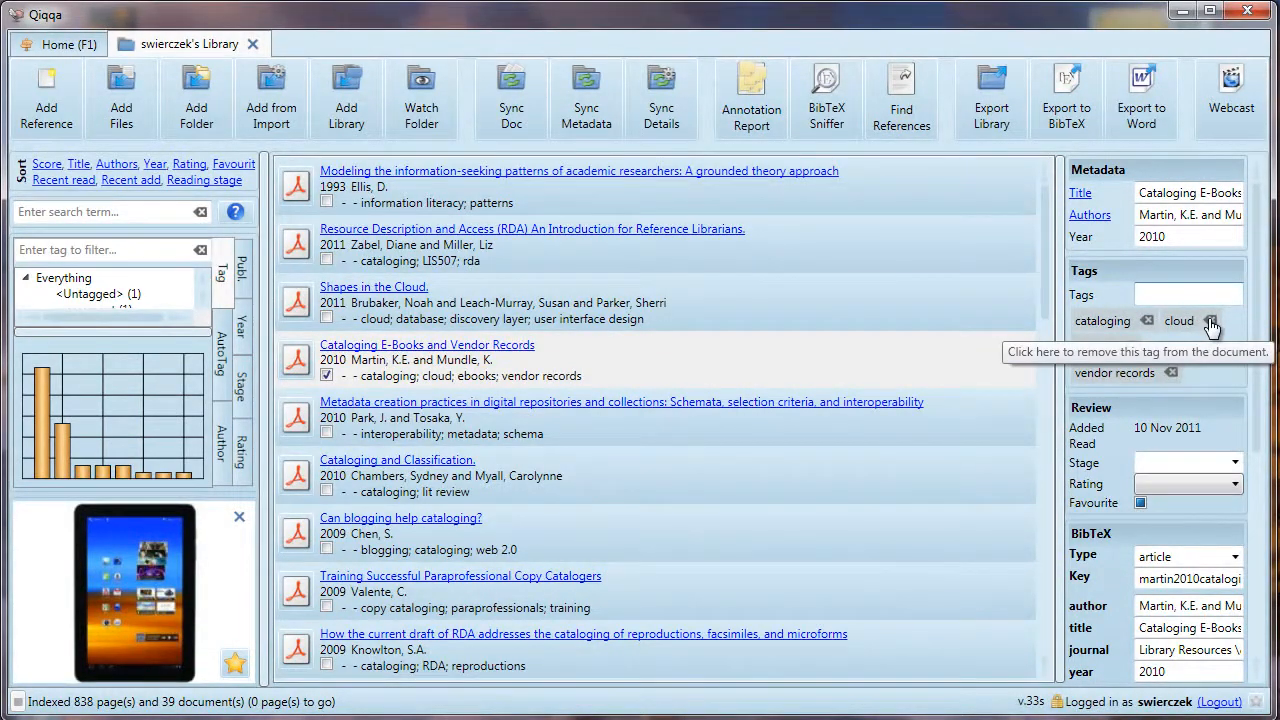
click(1210, 321)
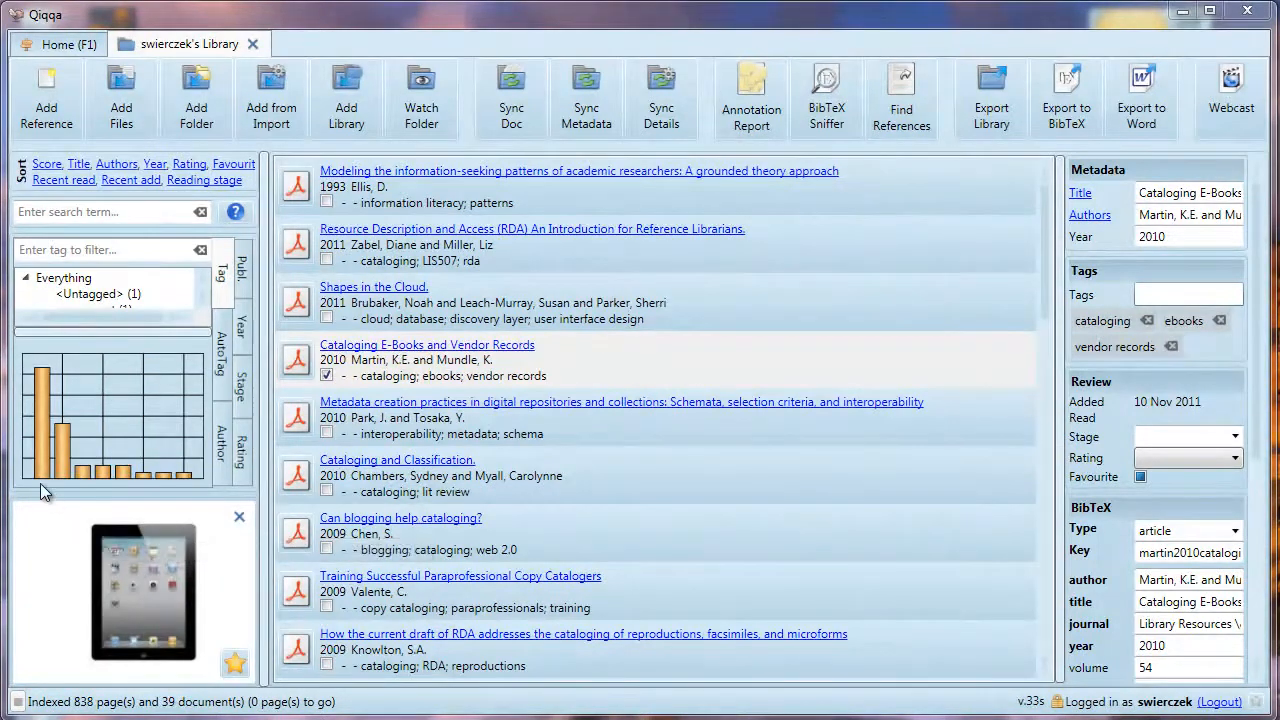
Examine the library's tag distribution chart and browse the list of tags assigned to the documents
mouse_move(40, 470)
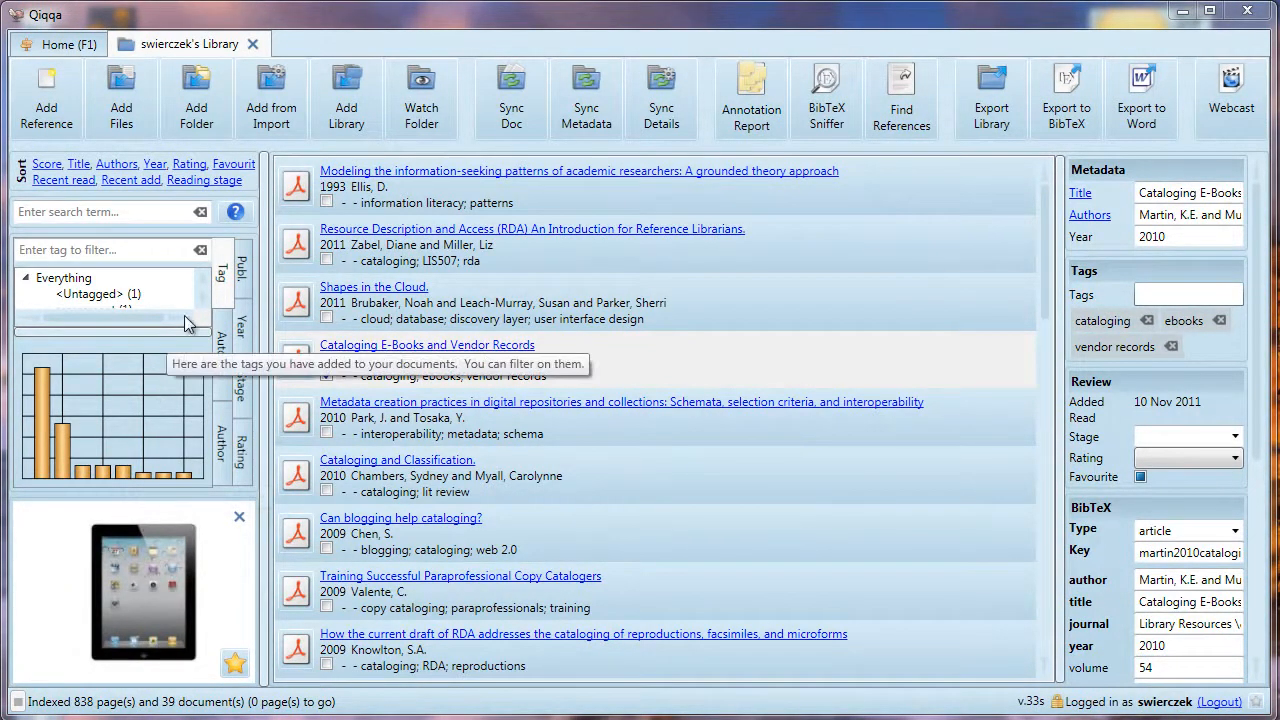
scroll(205, 305, down, 2)
scroll(205, 305, down, 4)
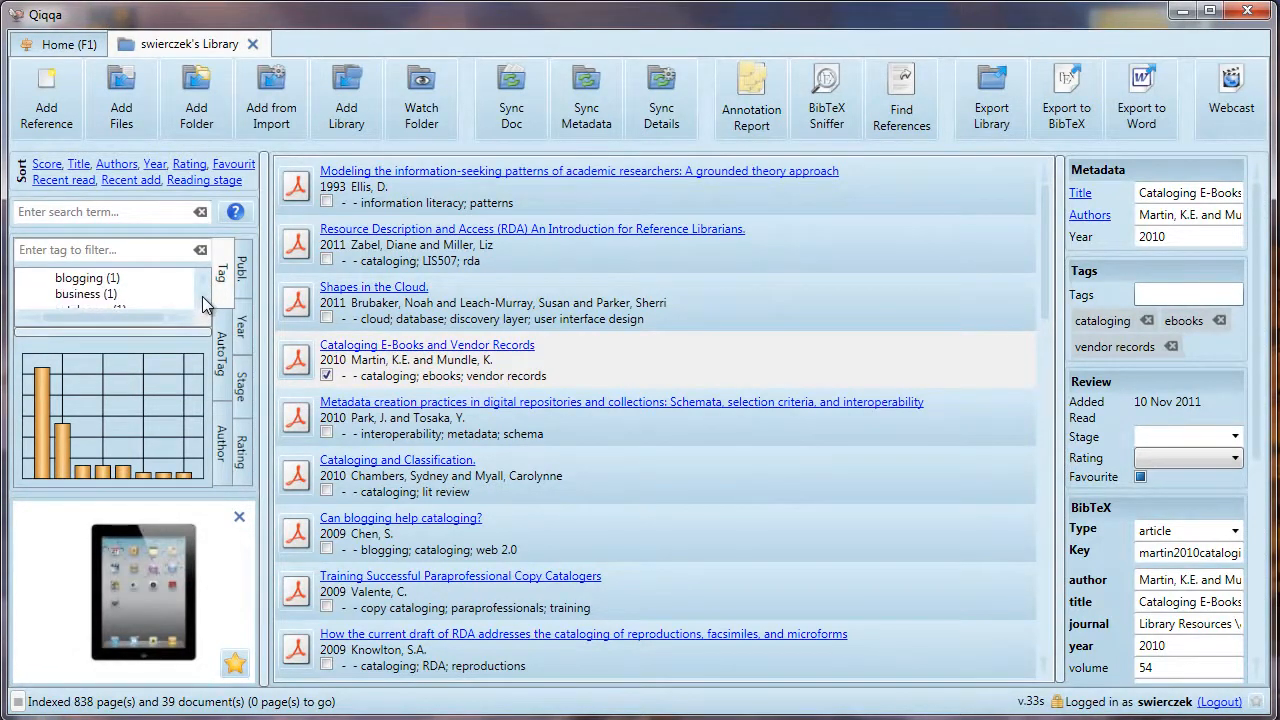
scroll(205, 305, down, 4)
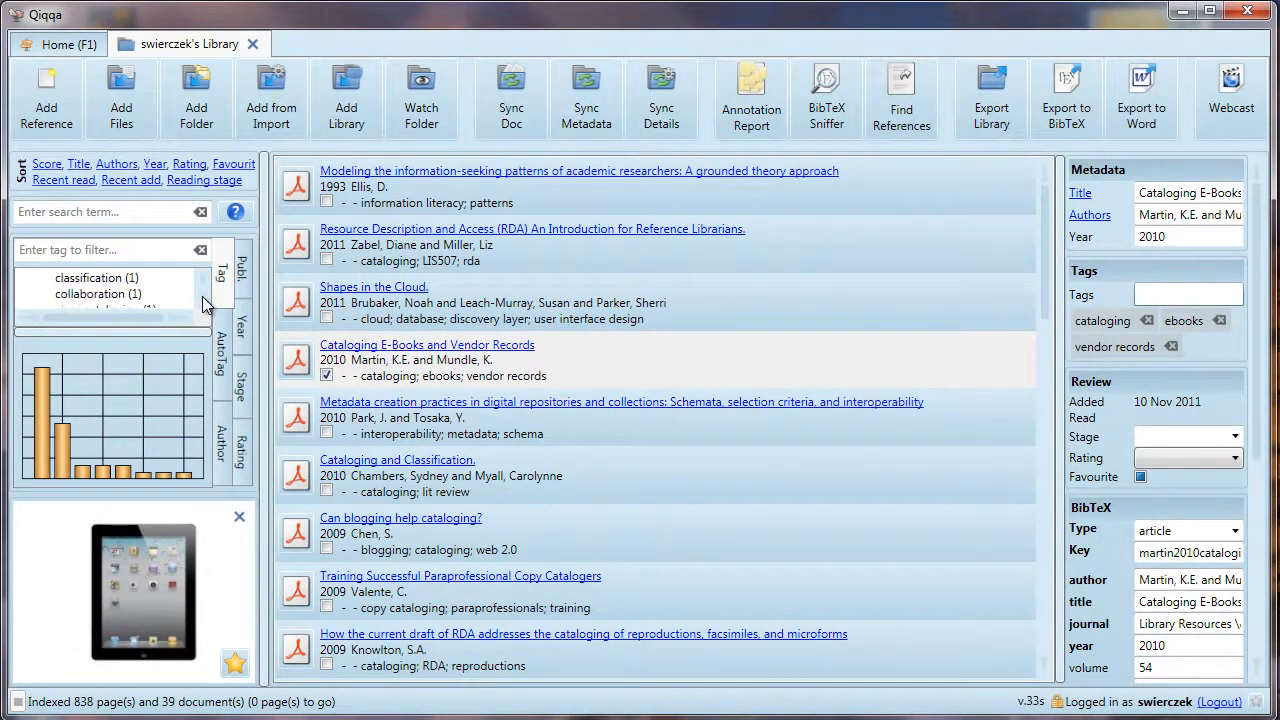
scroll(205, 305, down, 2)
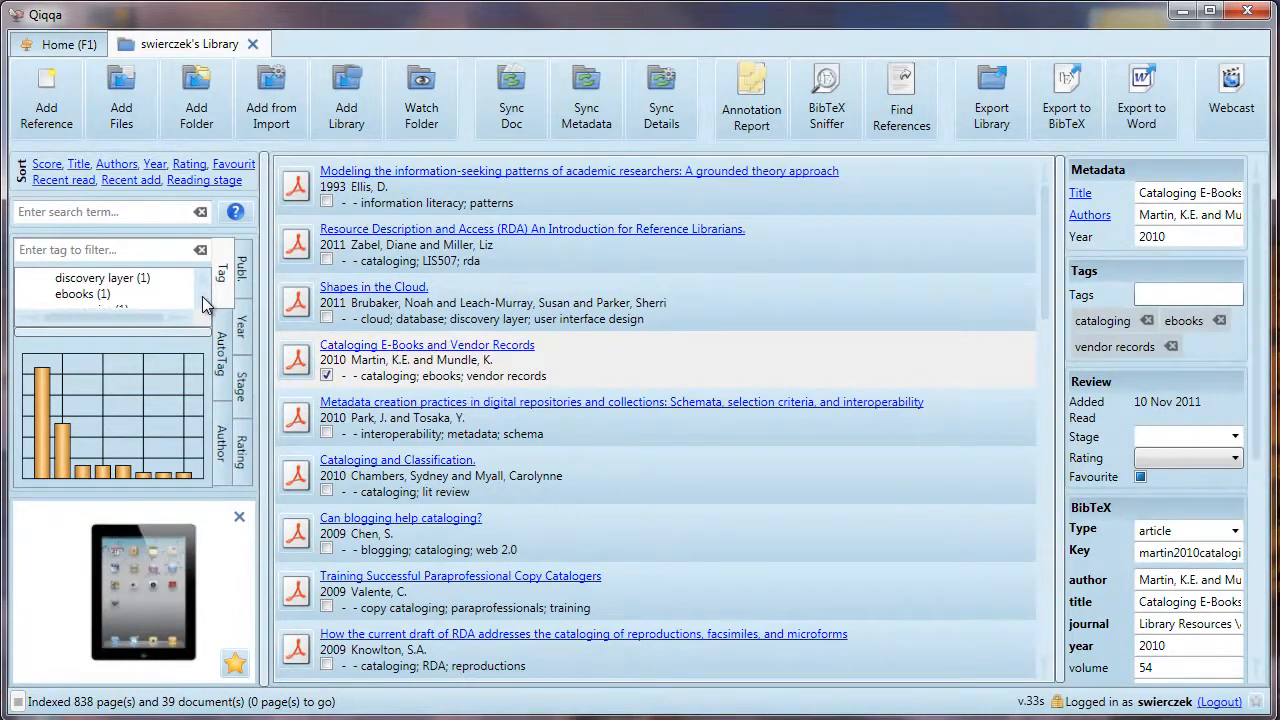
scroll(205, 305, down, 1)
scroll(205, 305, down, 1)
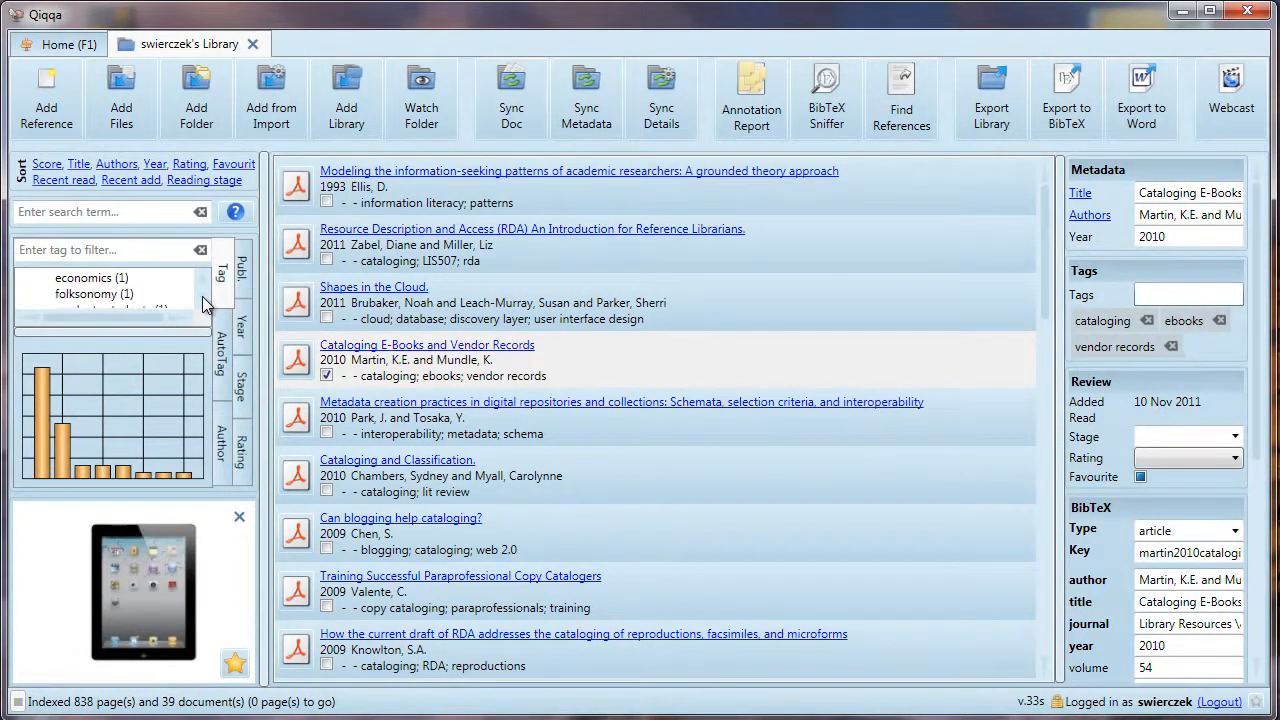
scroll(205, 305, down, 2)
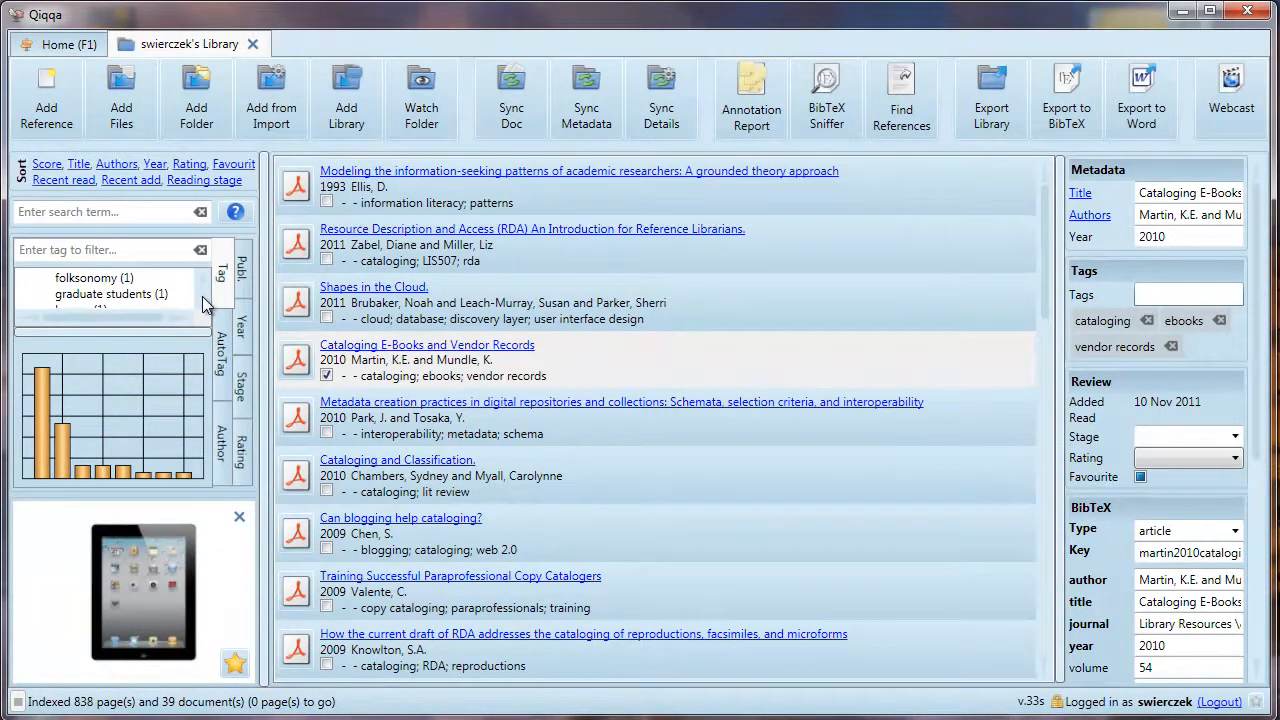
Review the automatically generated tags and their chart, and view the AutoTag black/whitelists without saving changes
click(220, 350)
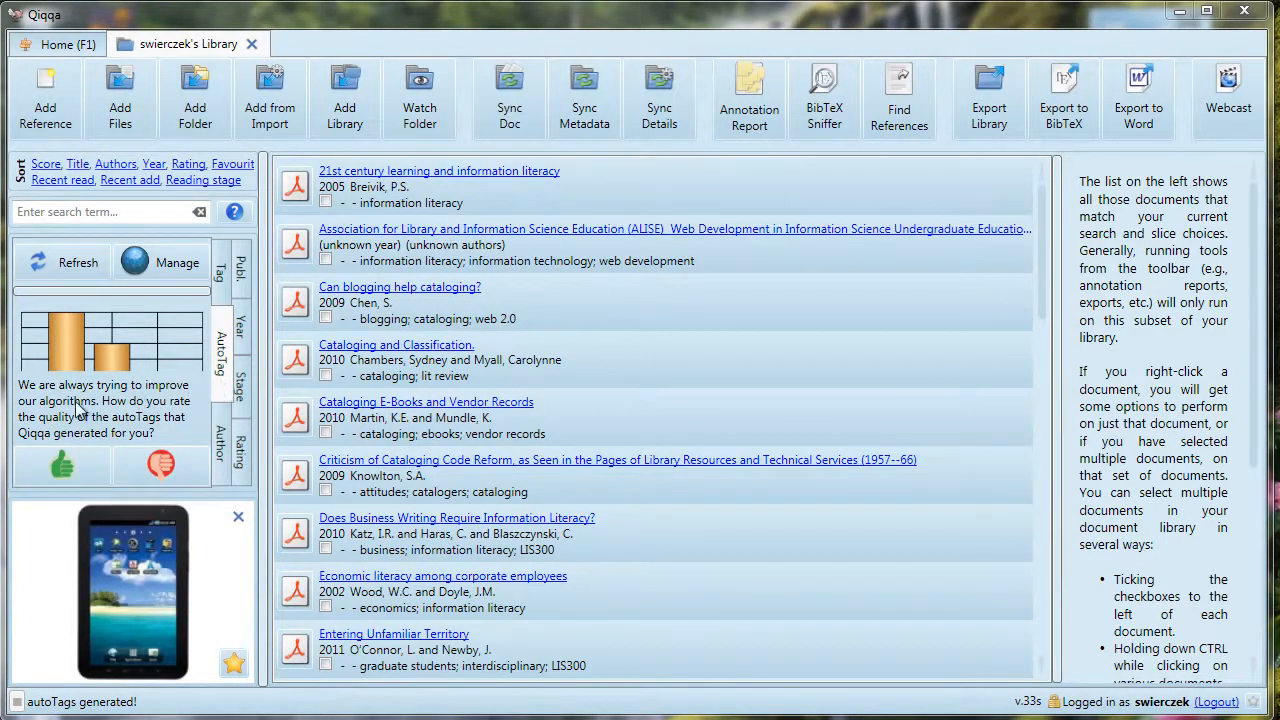
mouse_move(65, 362)
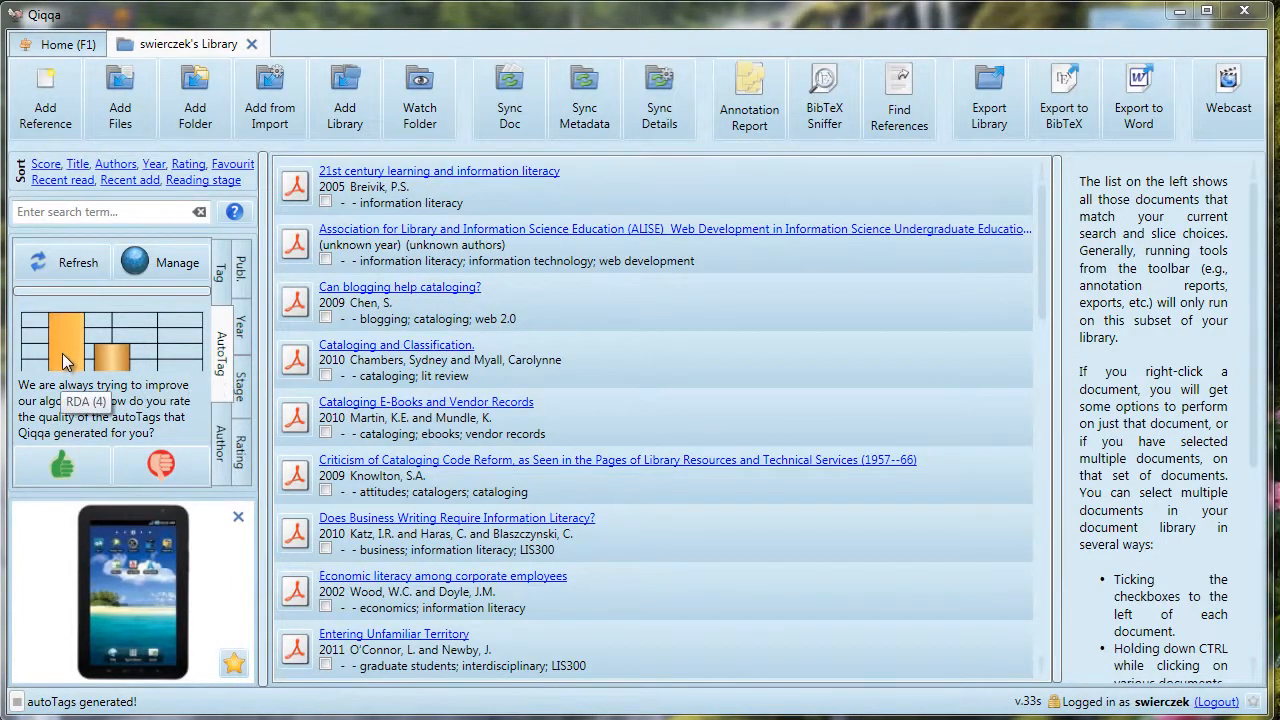
mouse_move(112, 365)
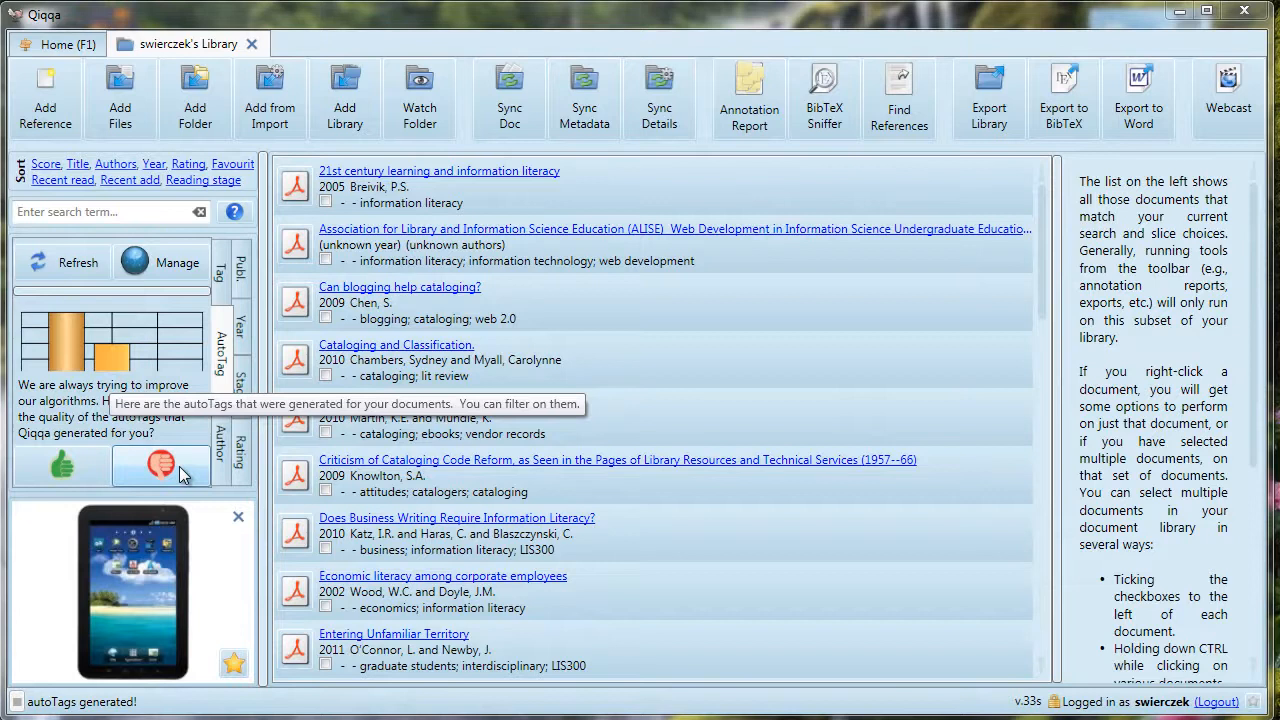
click(170, 260)
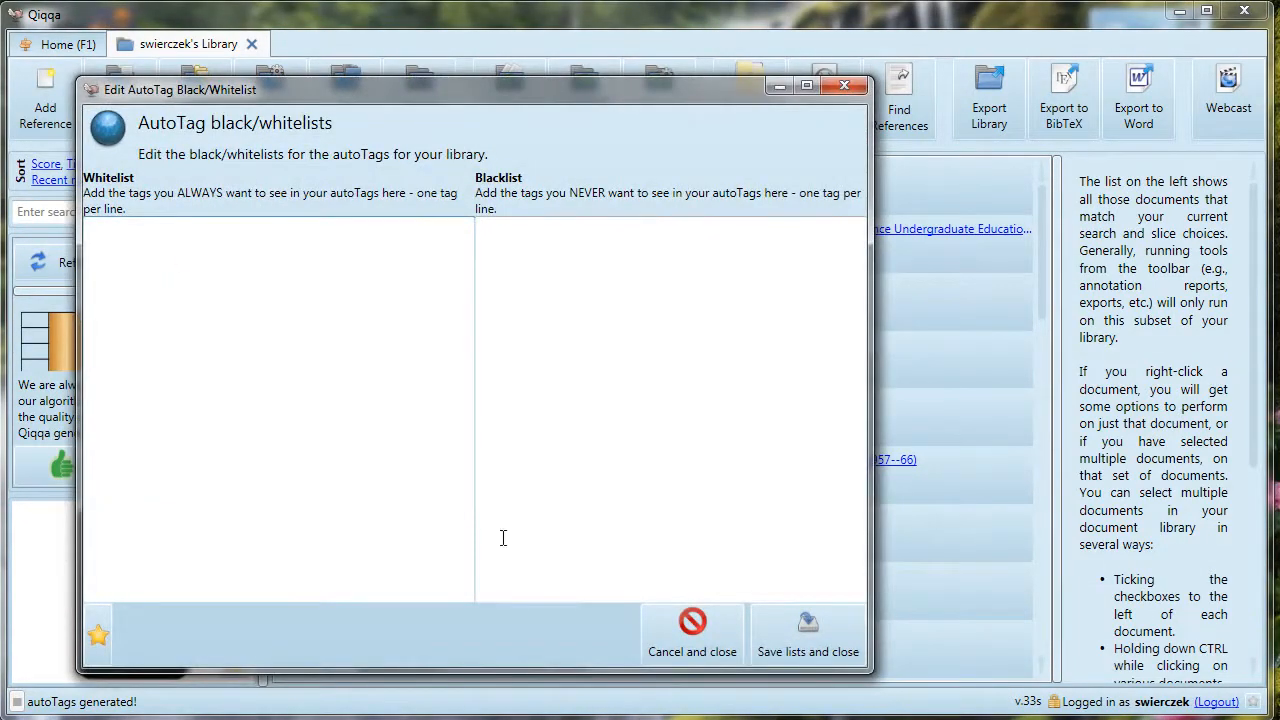
click(684, 652)
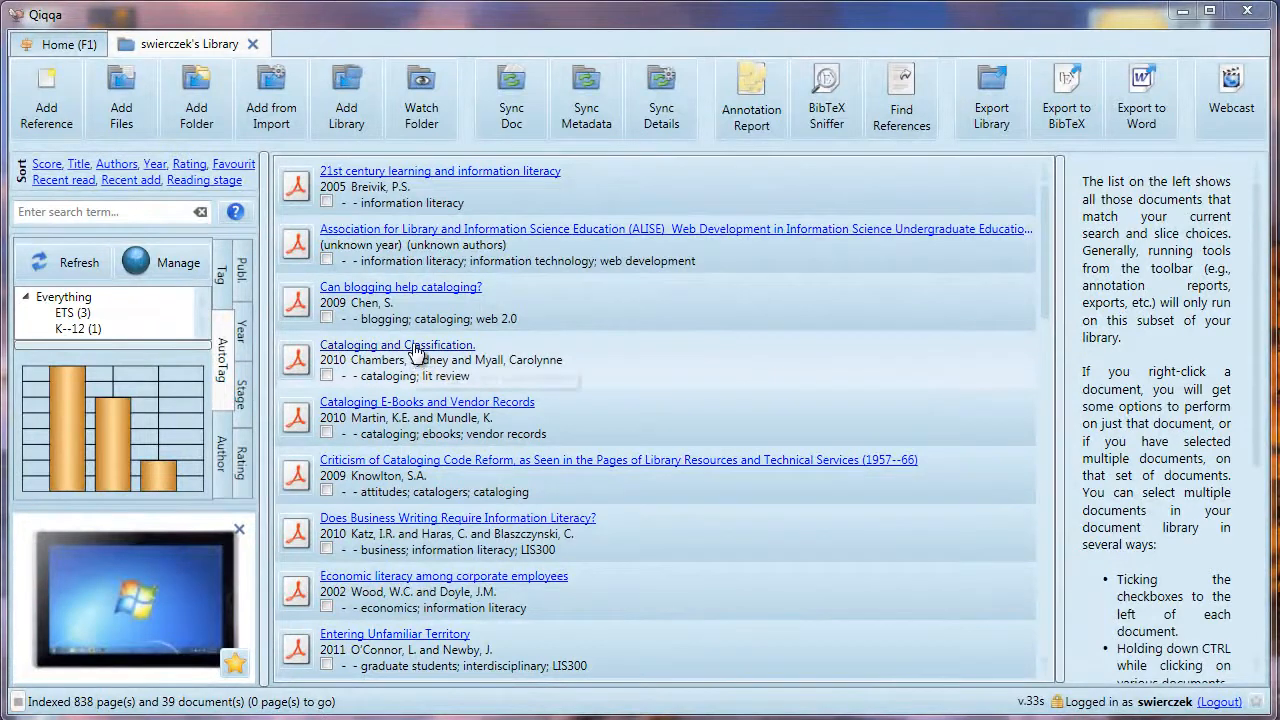
Open the article "Entering Unfamiliar Territory" from the library and view its metadata down to the BibTeX and comments fields
mouse_move(303, 365)
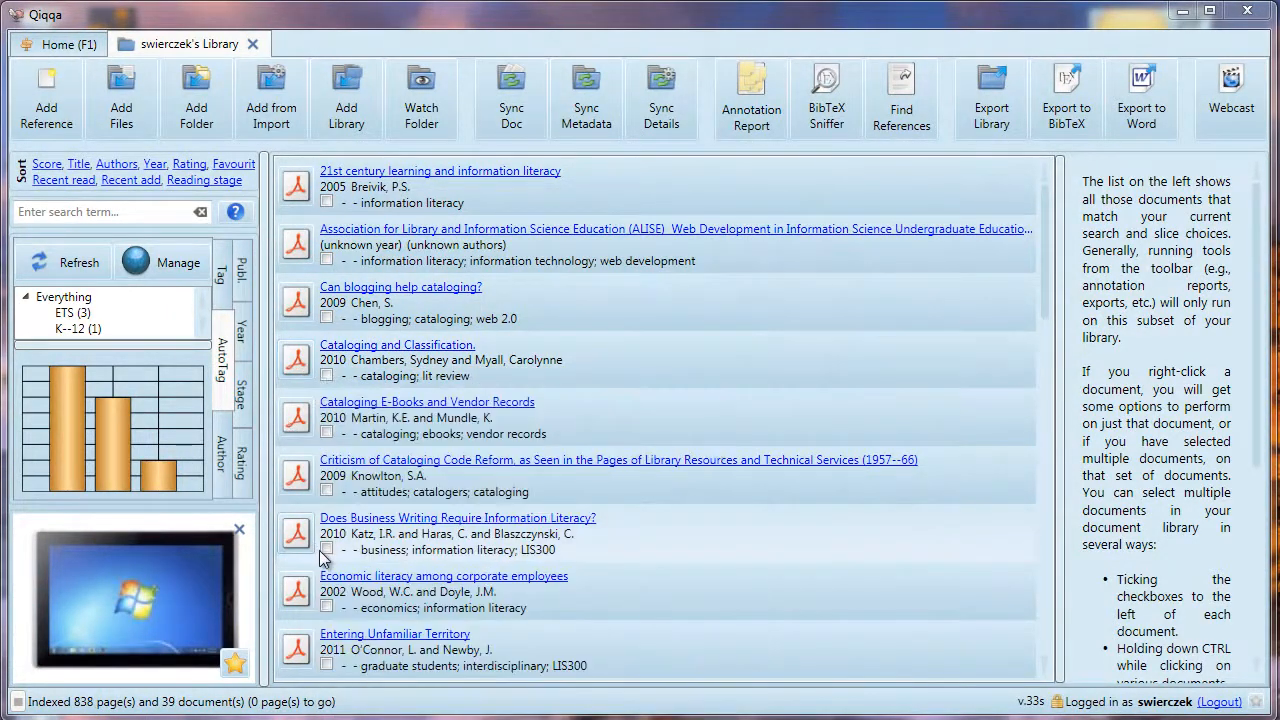
click(380, 637)
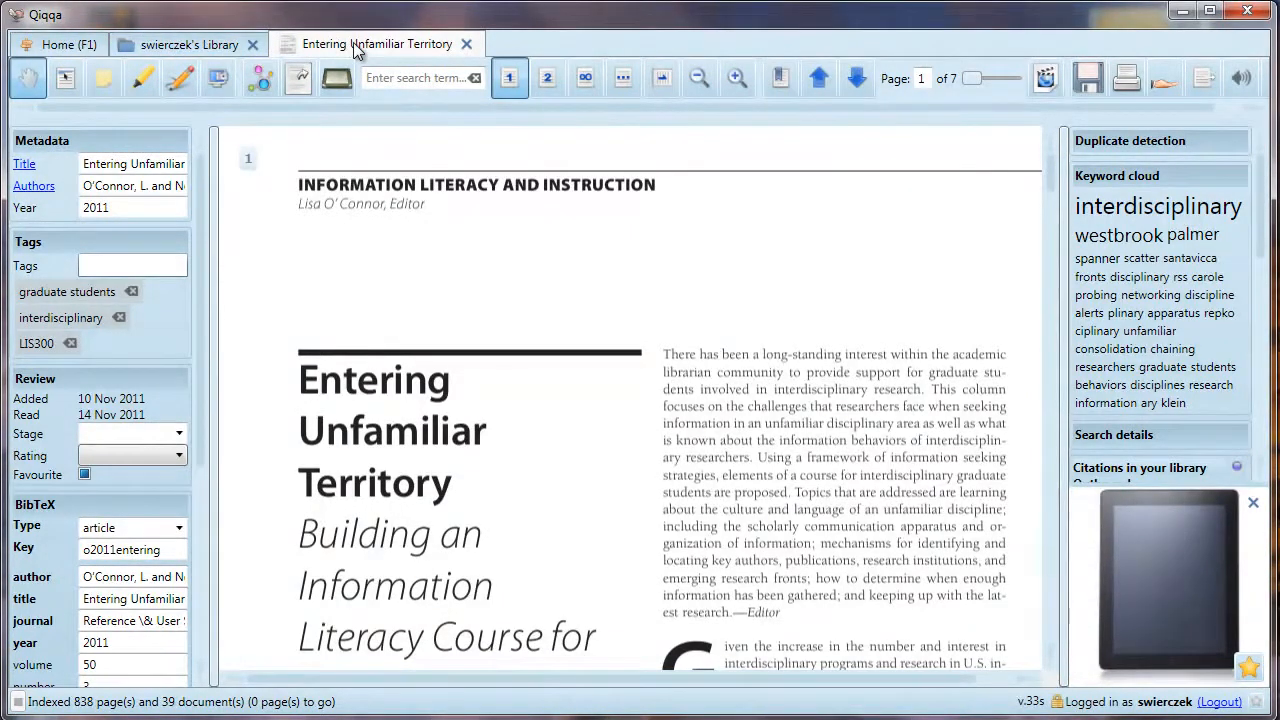
click(214, 55)
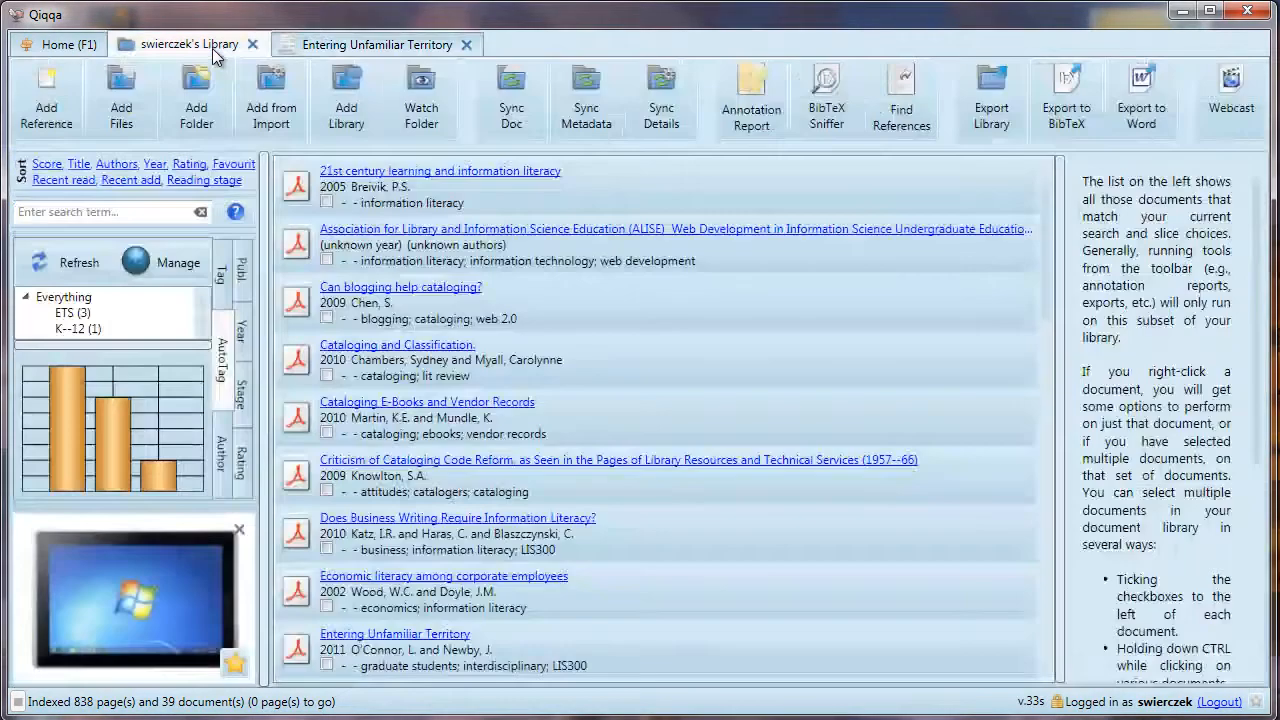
click(50, 50)
click(318, 44)
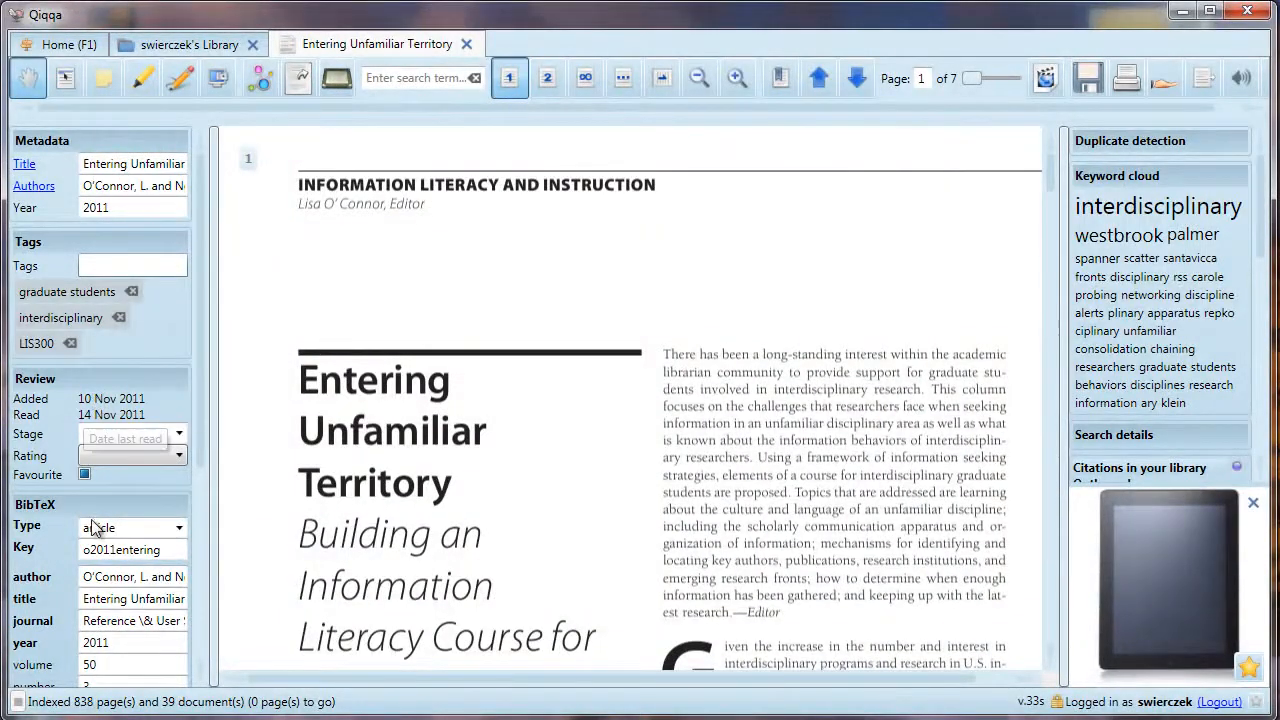
drag(203, 390, 177, 610)
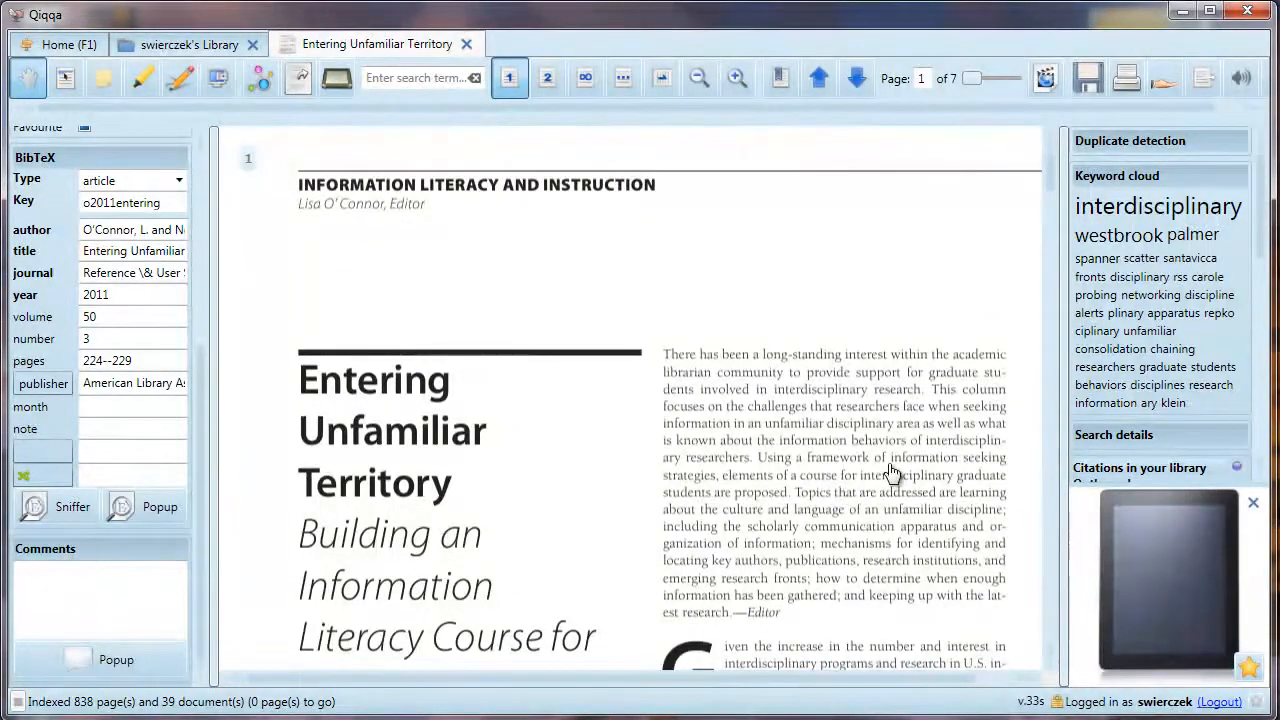
Dismiss the advertisement and examine the article's keyword cloud, citations in the library and similar papers in Google Scholar
mouse_move(1143, 145)
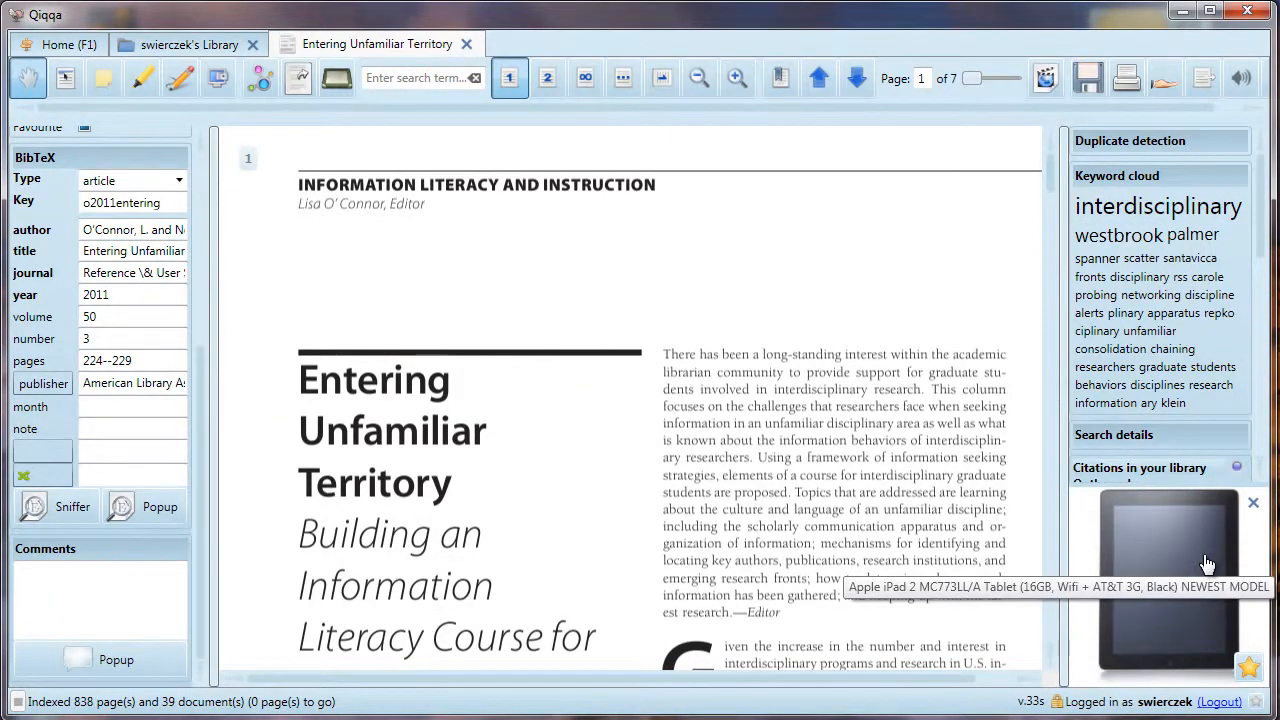
click(1254, 506)
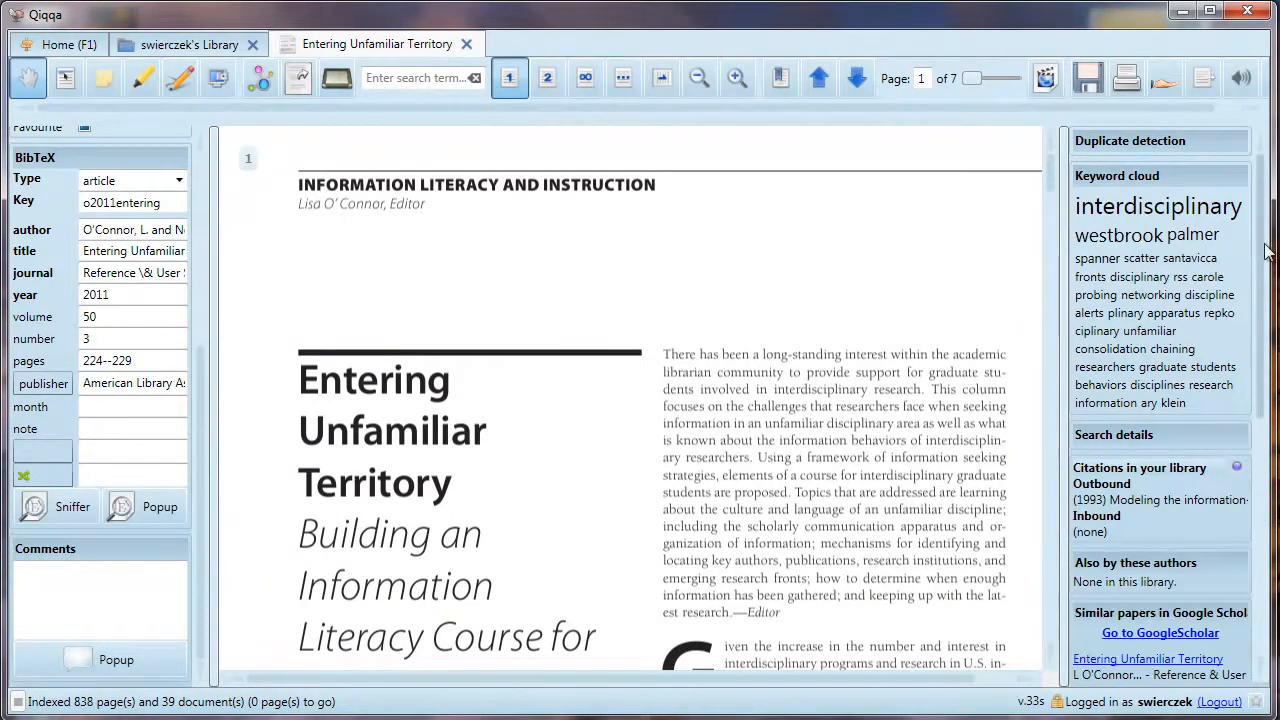
drag(1261, 244, 1250, 338)
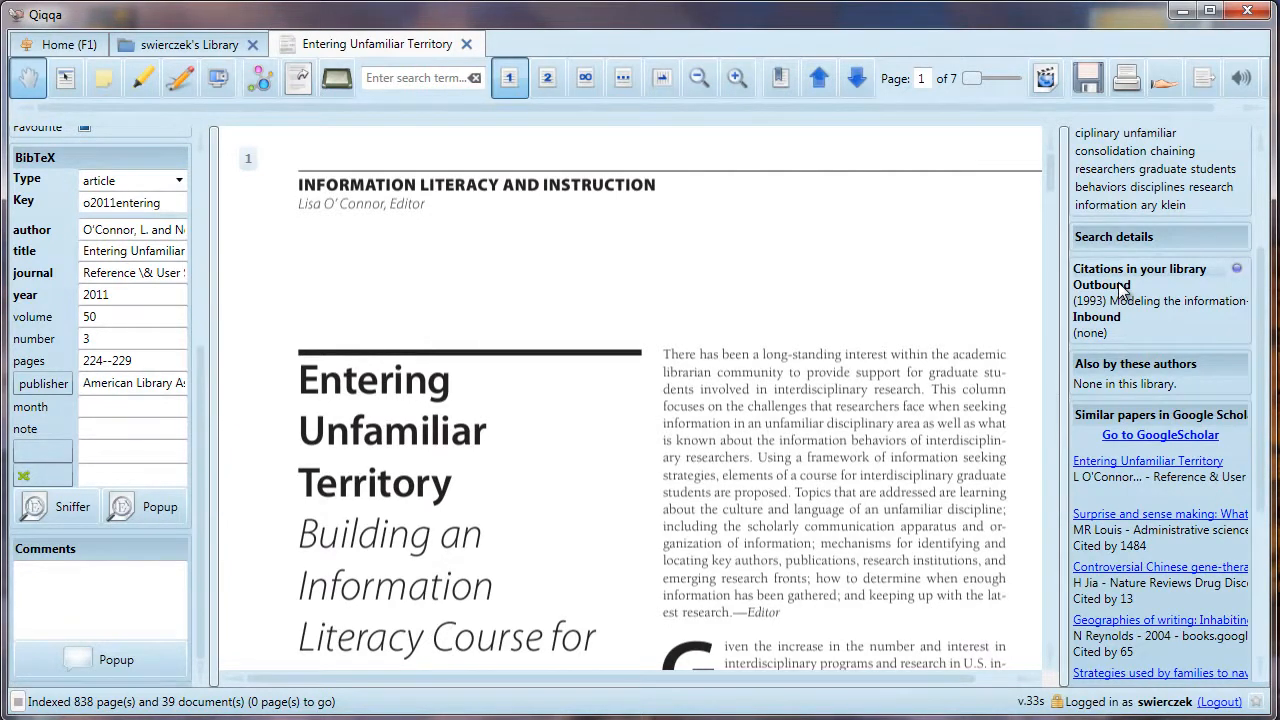
mouse_move(1150, 311)
drag(1262, 372, 1258, 440)
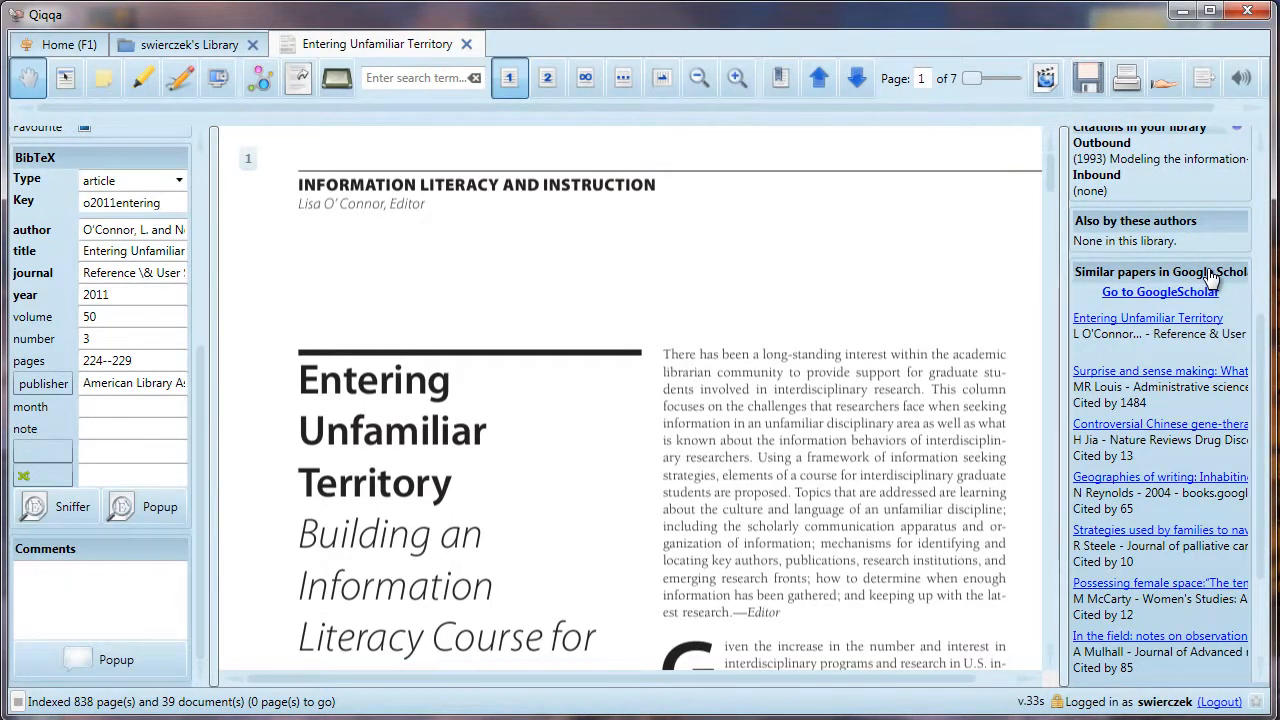
drag(1264, 340, 1262, 428)
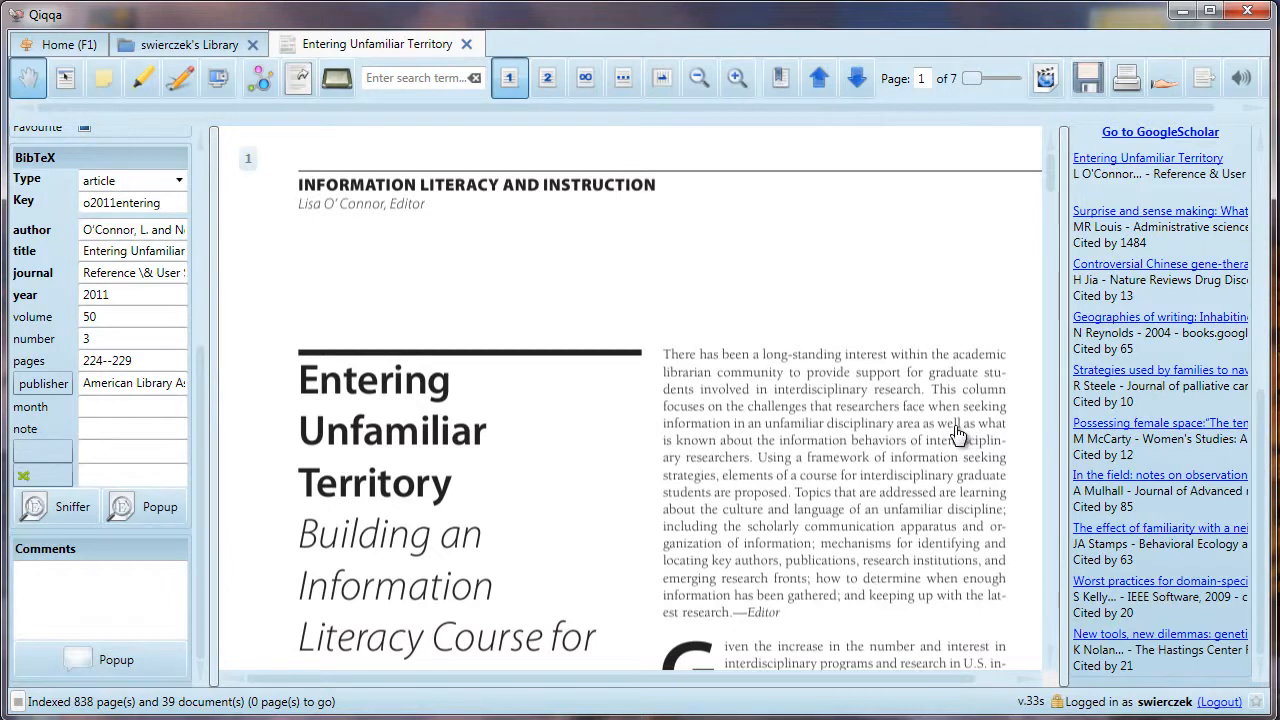
Preview the article at full width without the side panels, and restore the panels
click(333, 84)
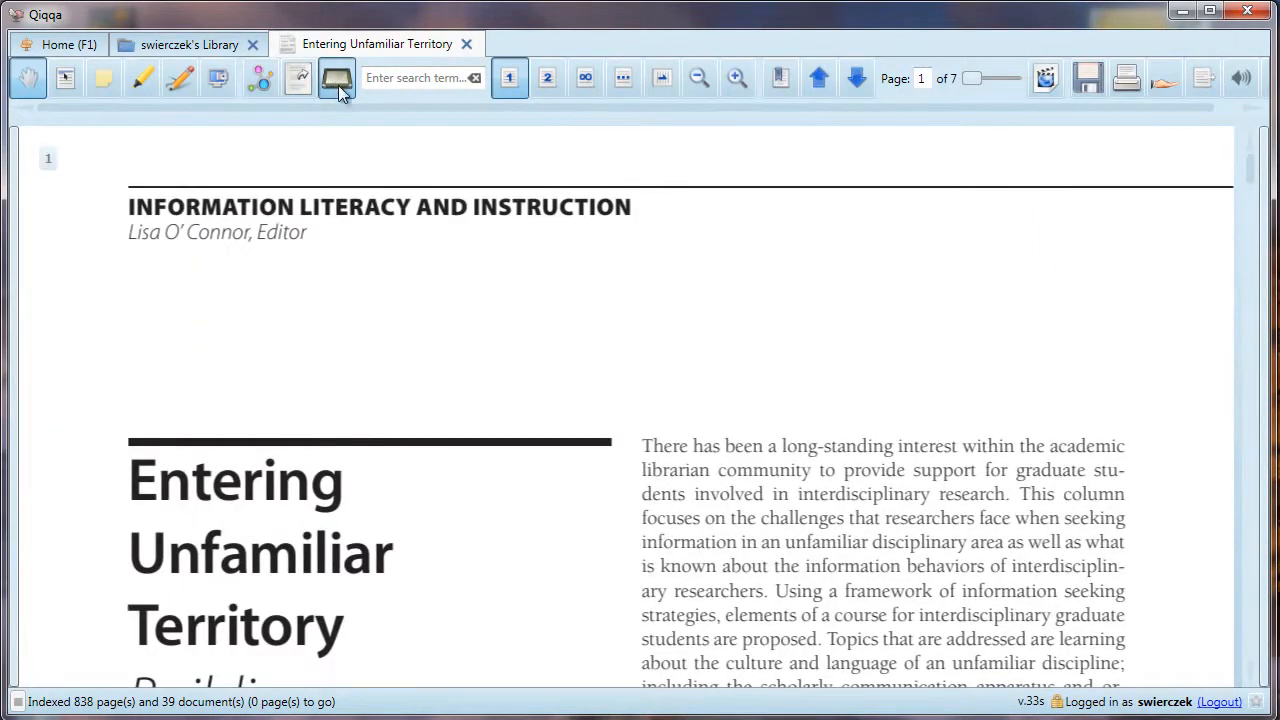
scroll(531, 349, down, 3)
scroll(537, 354, up, 3)
click(332, 82)
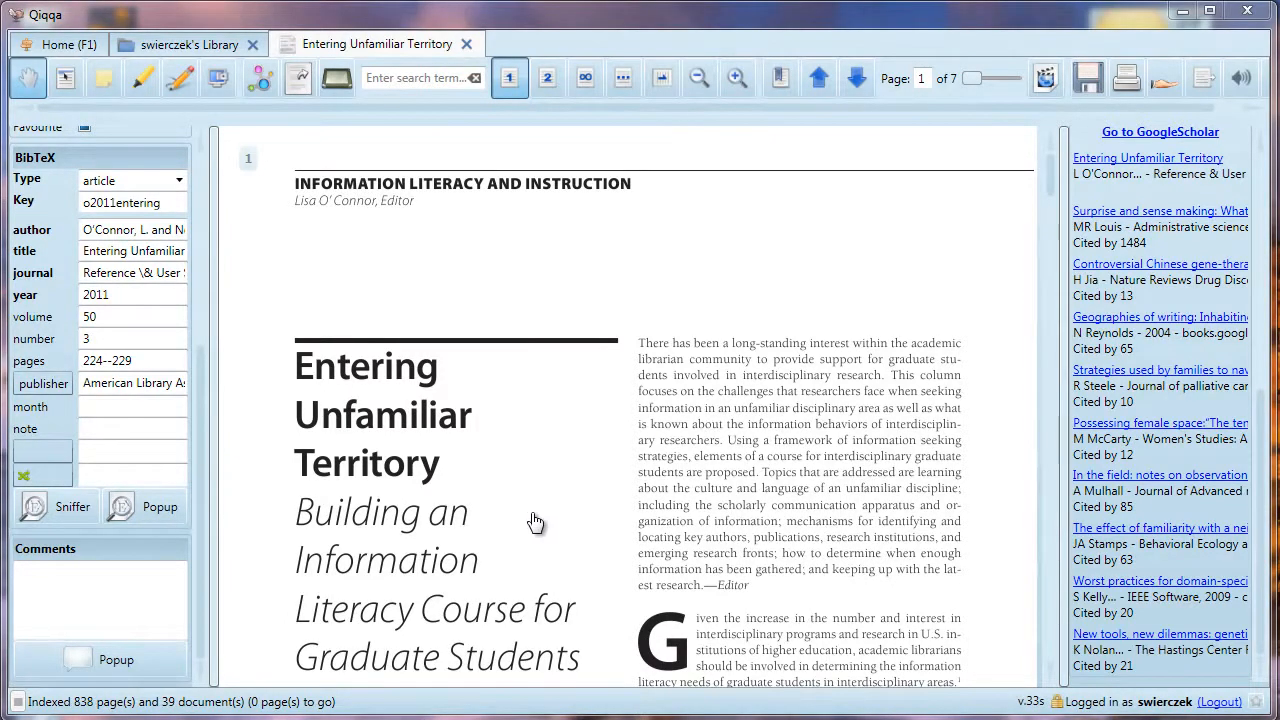
Hide the side panels for full-width reading and move around the article's first page with the hand tool
click(336, 80)
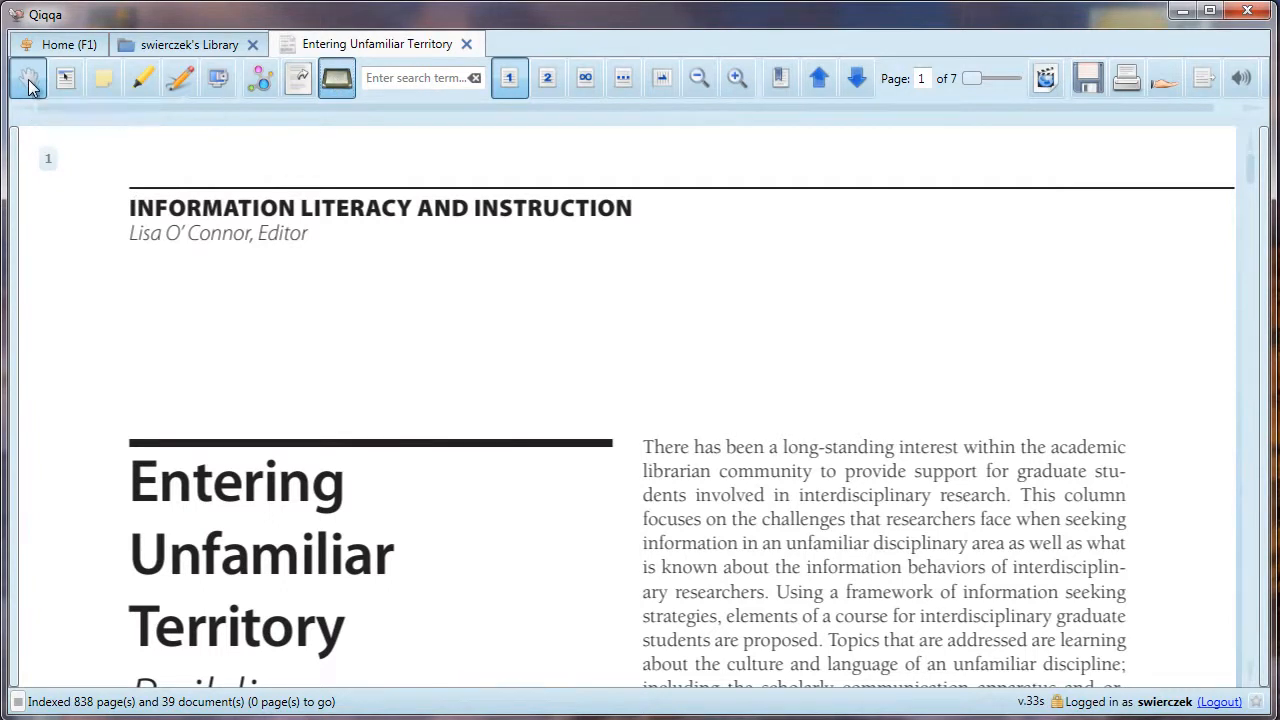
drag(474, 551, 519, 543)
mouse_move(757, 643)
mouse_down()
mouse_move(757, 323)
mouse_move(751, 663)
mouse_up()
scroll(743, 520, down, 5)
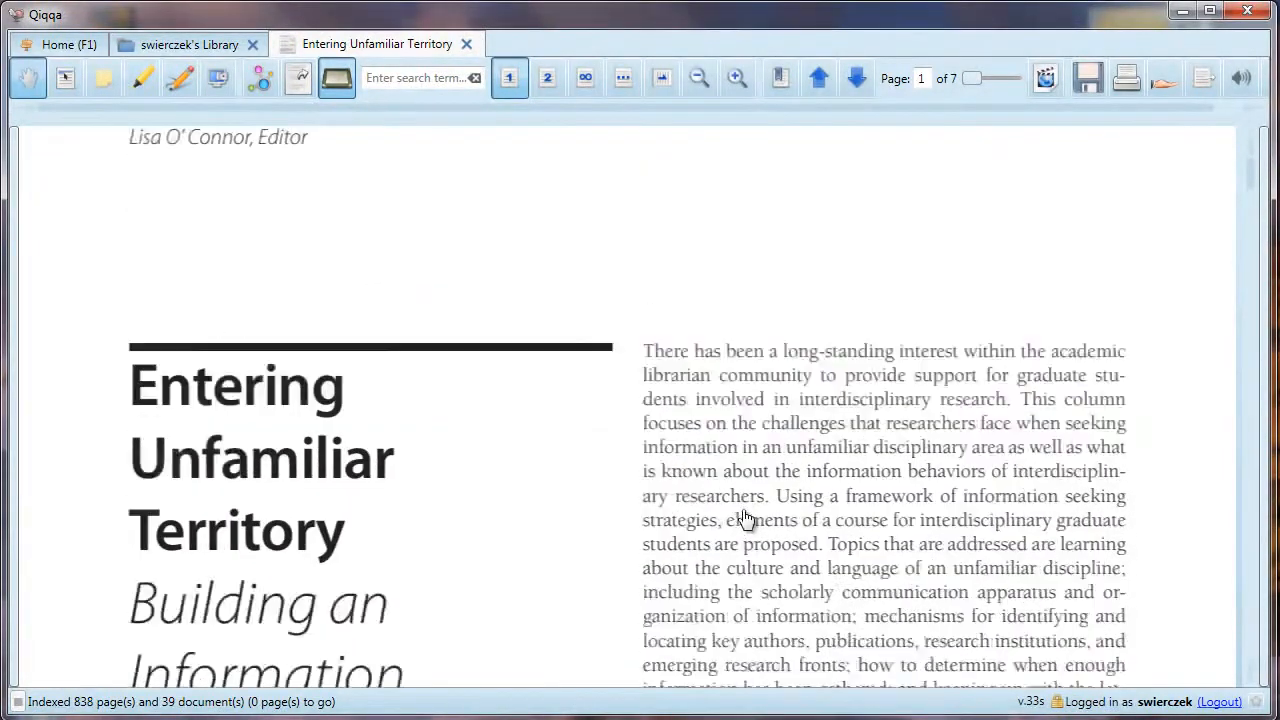
scroll(743, 517, up, 5)
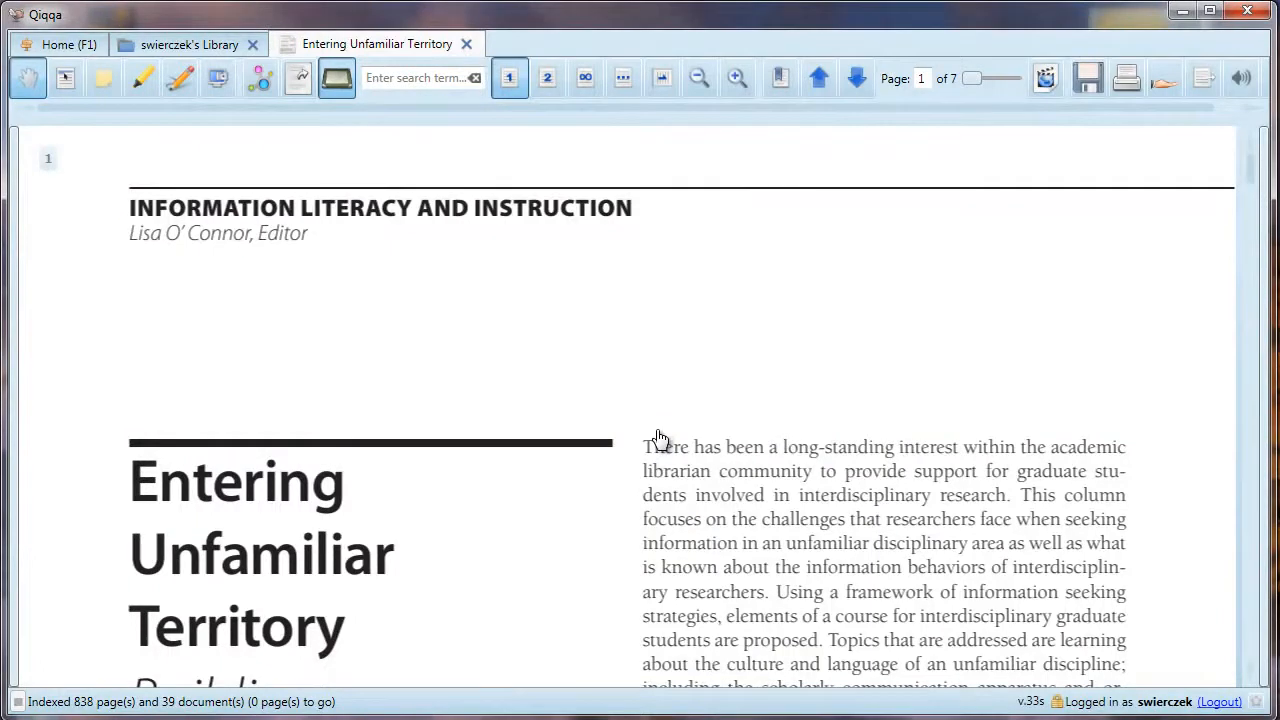
Select the abstract text from "There has been" to "identifying" and inspect the actions offered for it and for the word "community"
click(66, 80)
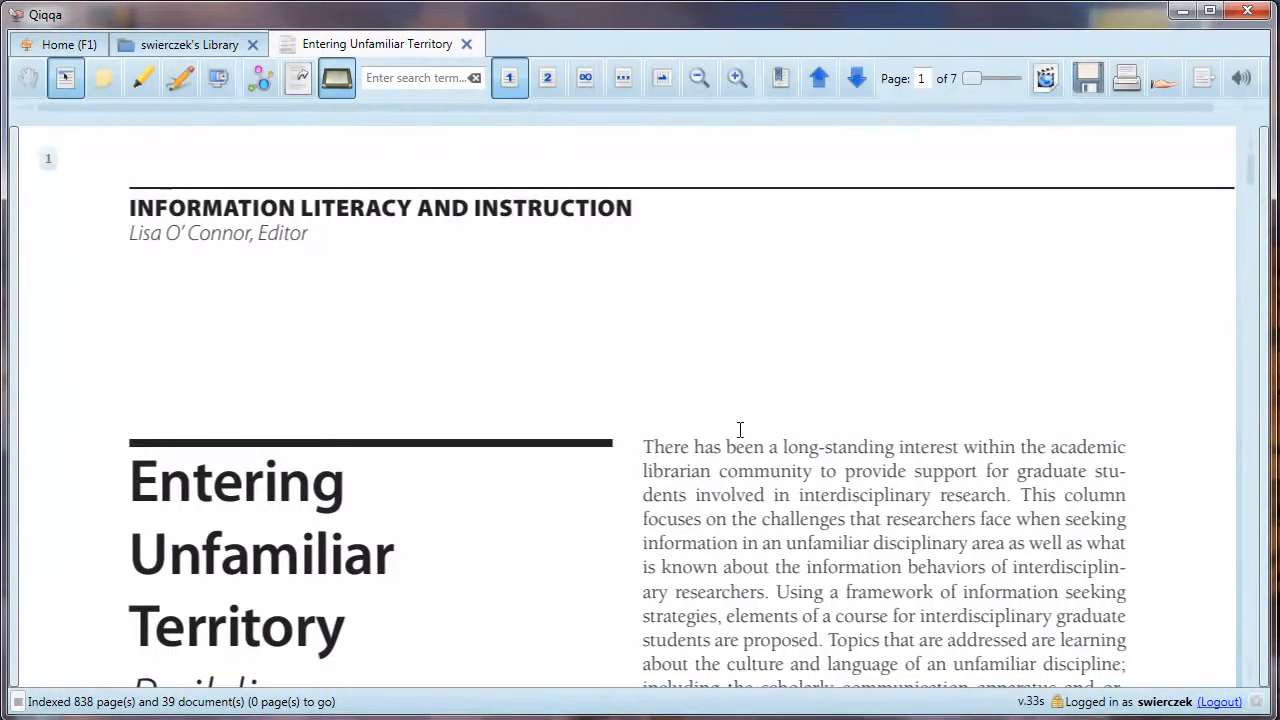
scroll(740, 432, down, 1)
scroll(740, 432, down, 1)
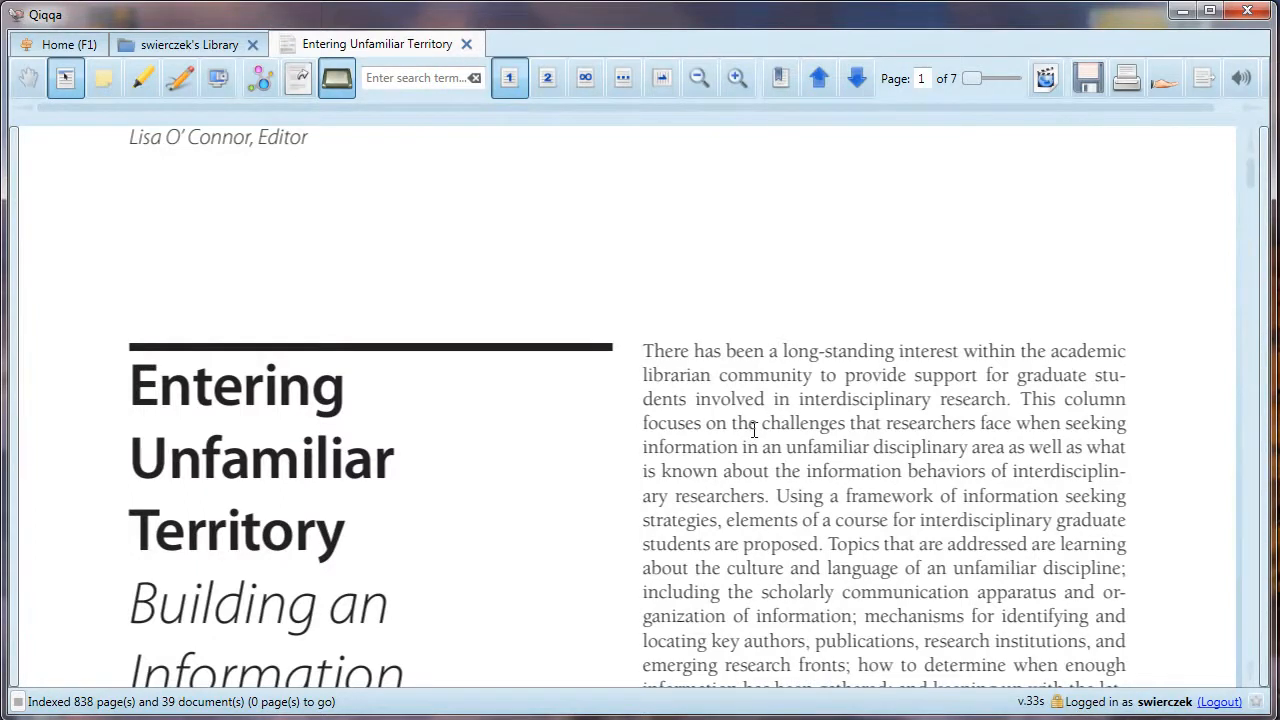
drag(640, 345, 1087, 616)
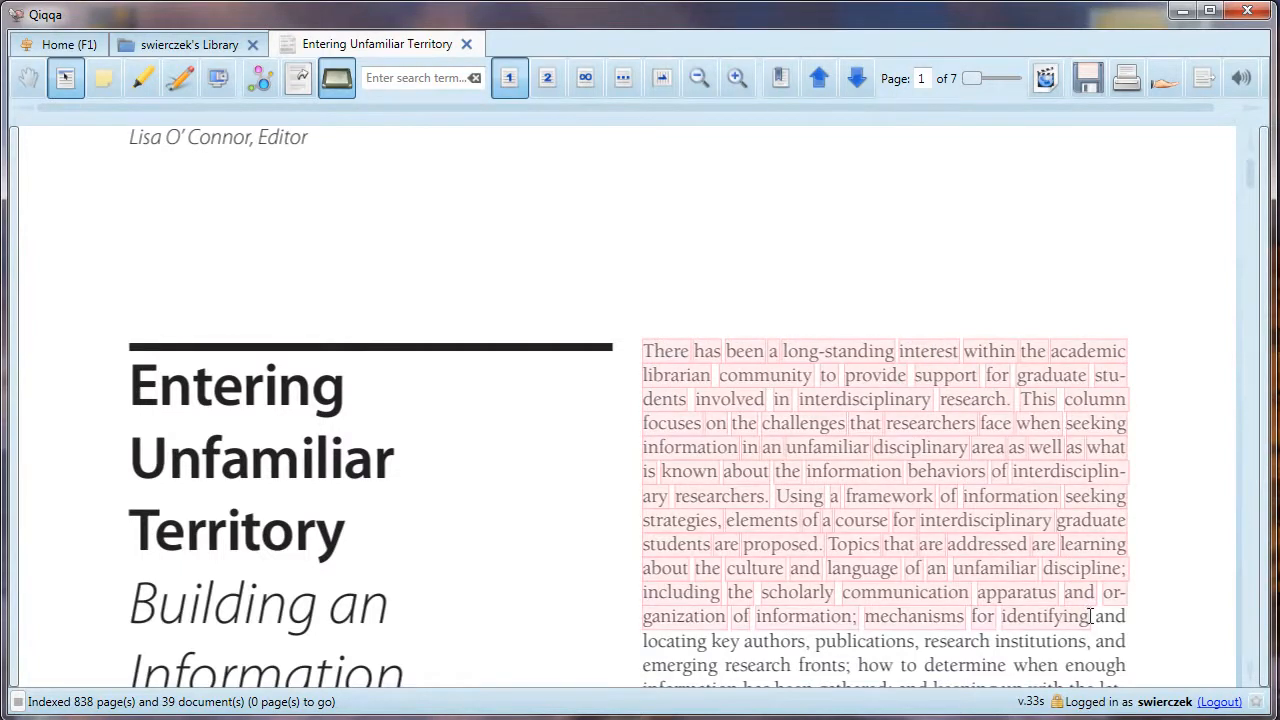
right_click(785, 450)
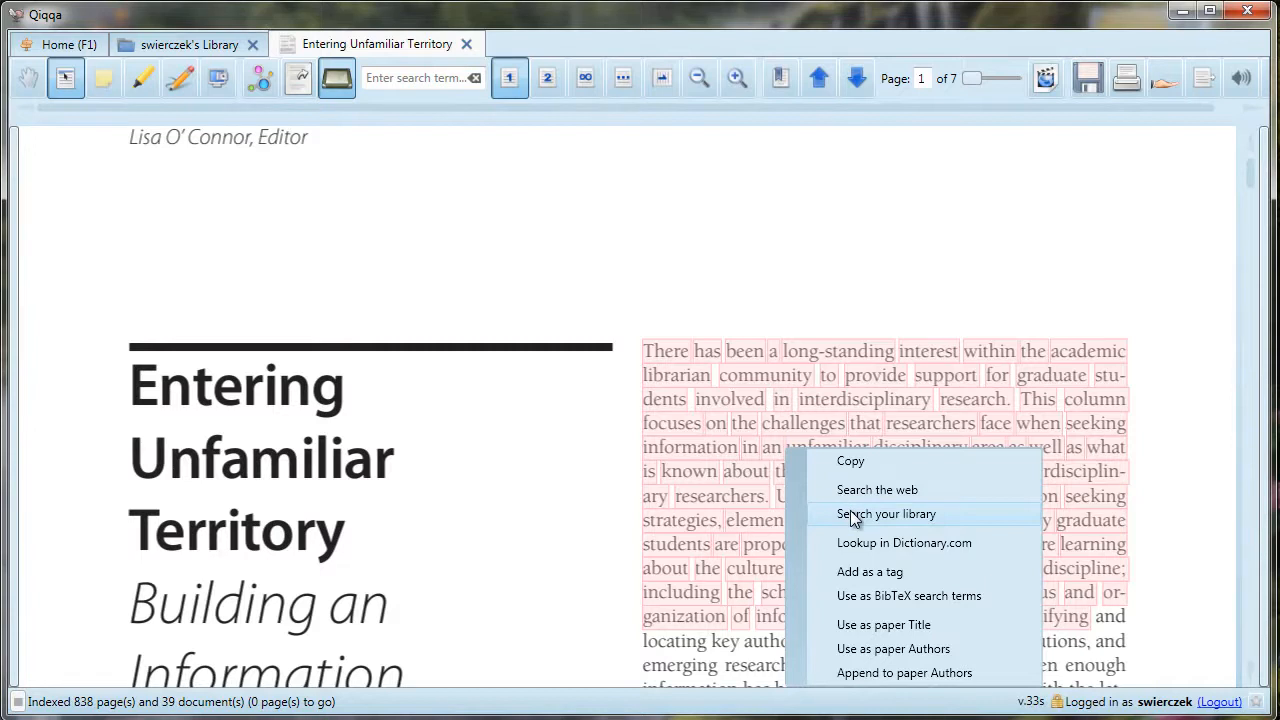
click(817, 316)
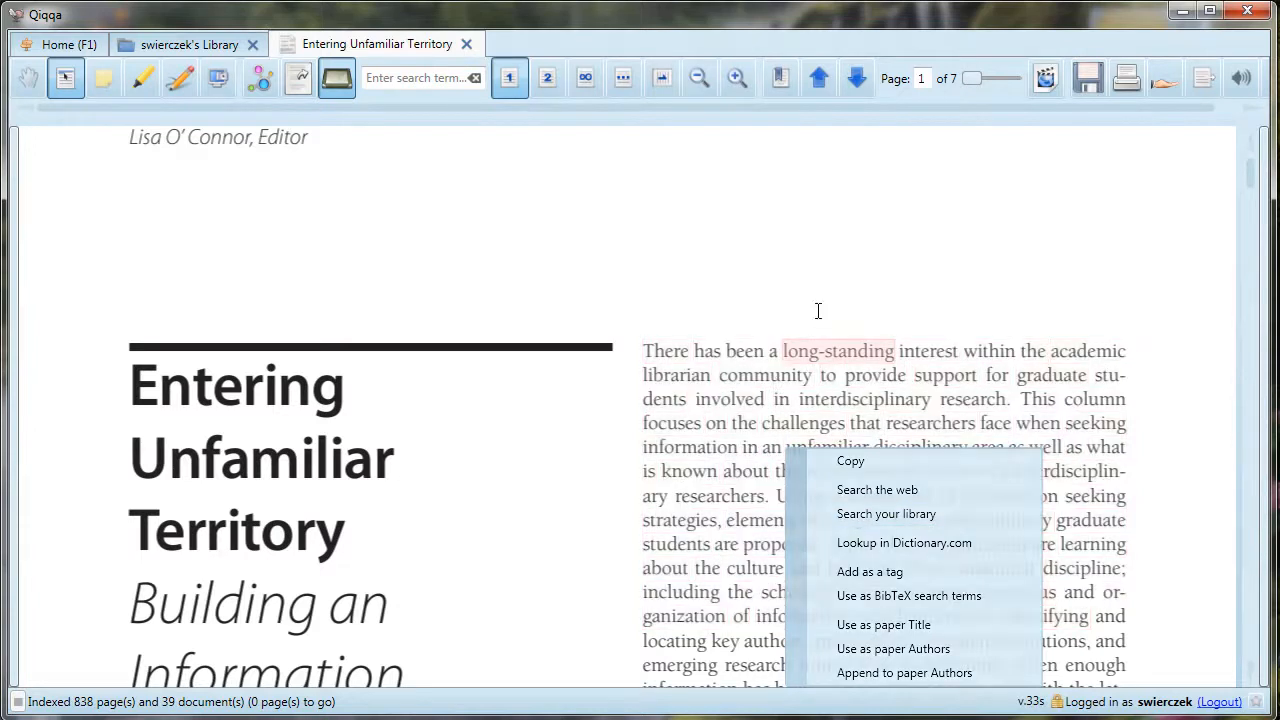
right_click(766, 375)
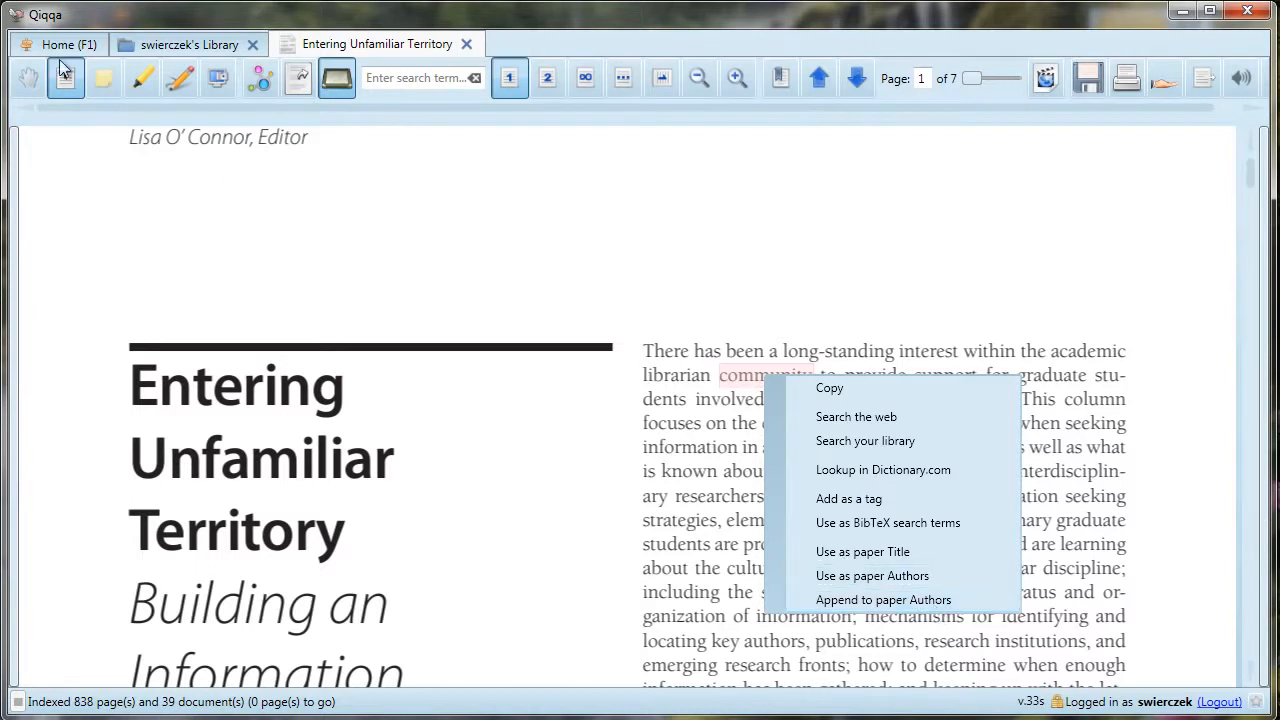
Annotate the "Recent studies of the information needs" paragraph on page 1 with the tag "tagging" and comment "this is a statement of the author's thesis"
click(25, 84)
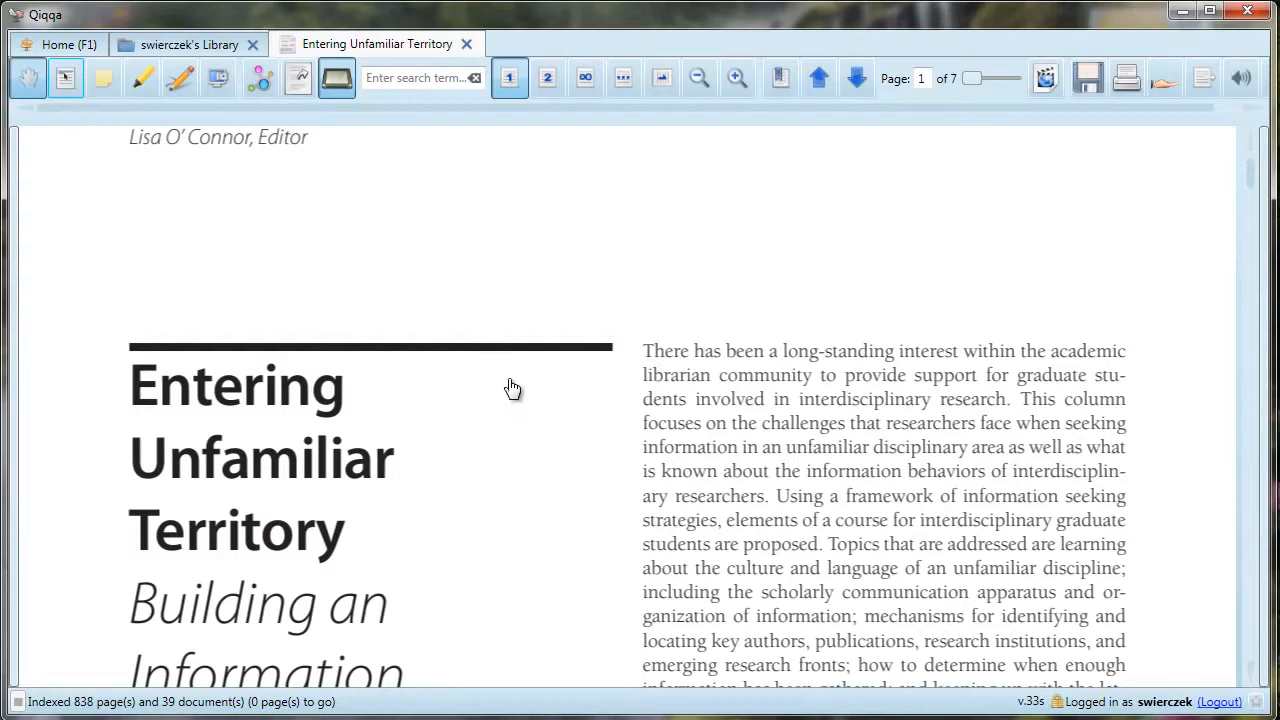
scroll(512, 390, down, 1)
scroll(512, 390, down, 20)
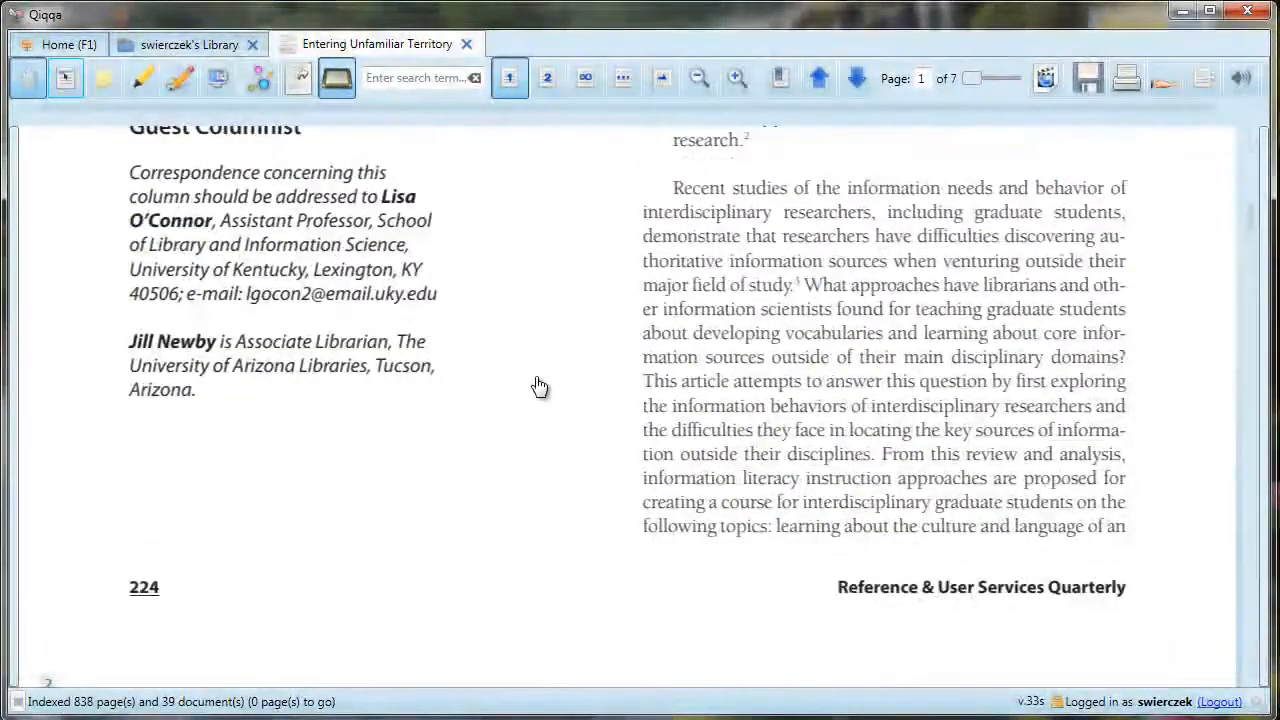
click(103, 79)
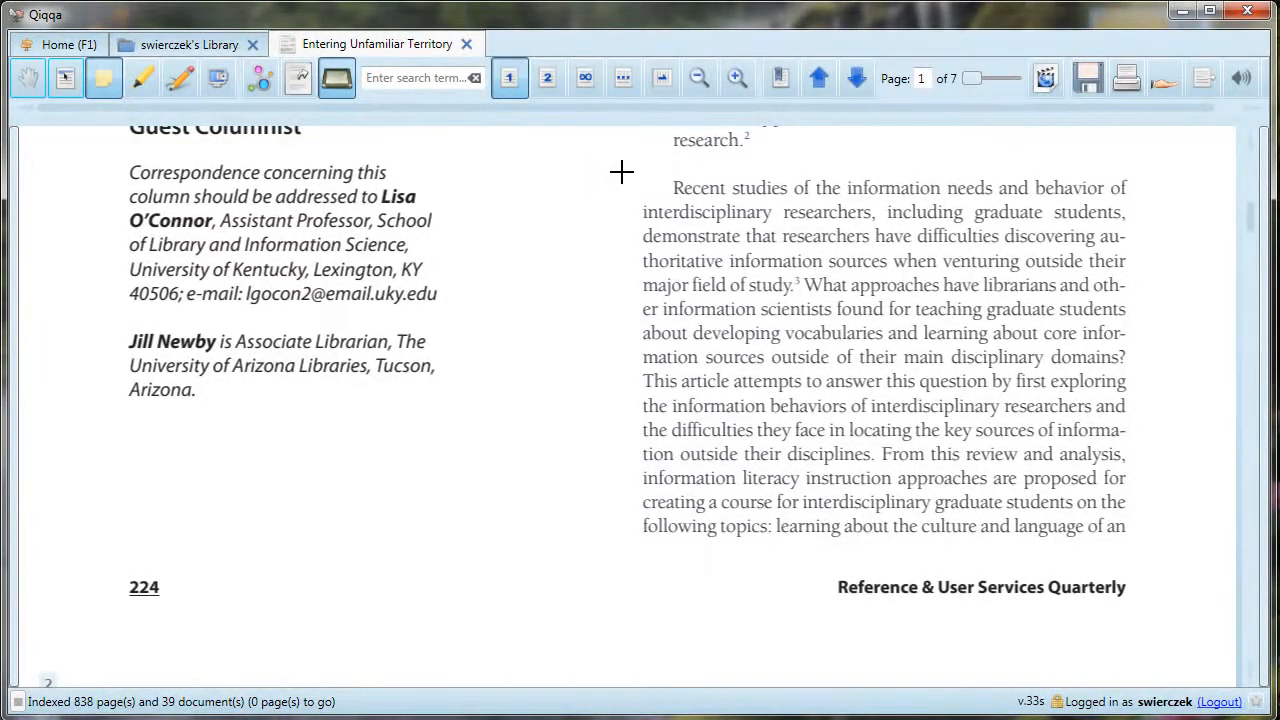
mouse_move(621, 172)
mouse_down()
mouse_move(638, 364)
mouse_move(1011, 537)
mouse_move(1151, 546)
mouse_up()
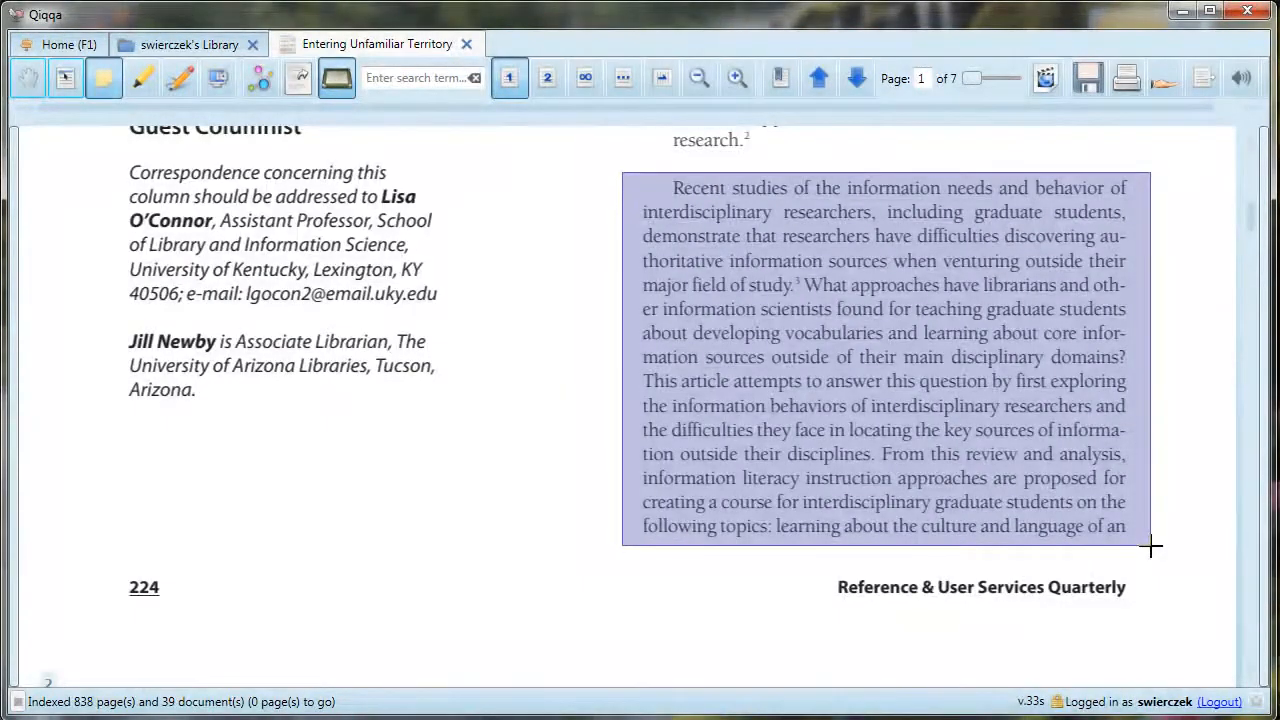
click(731, 528)
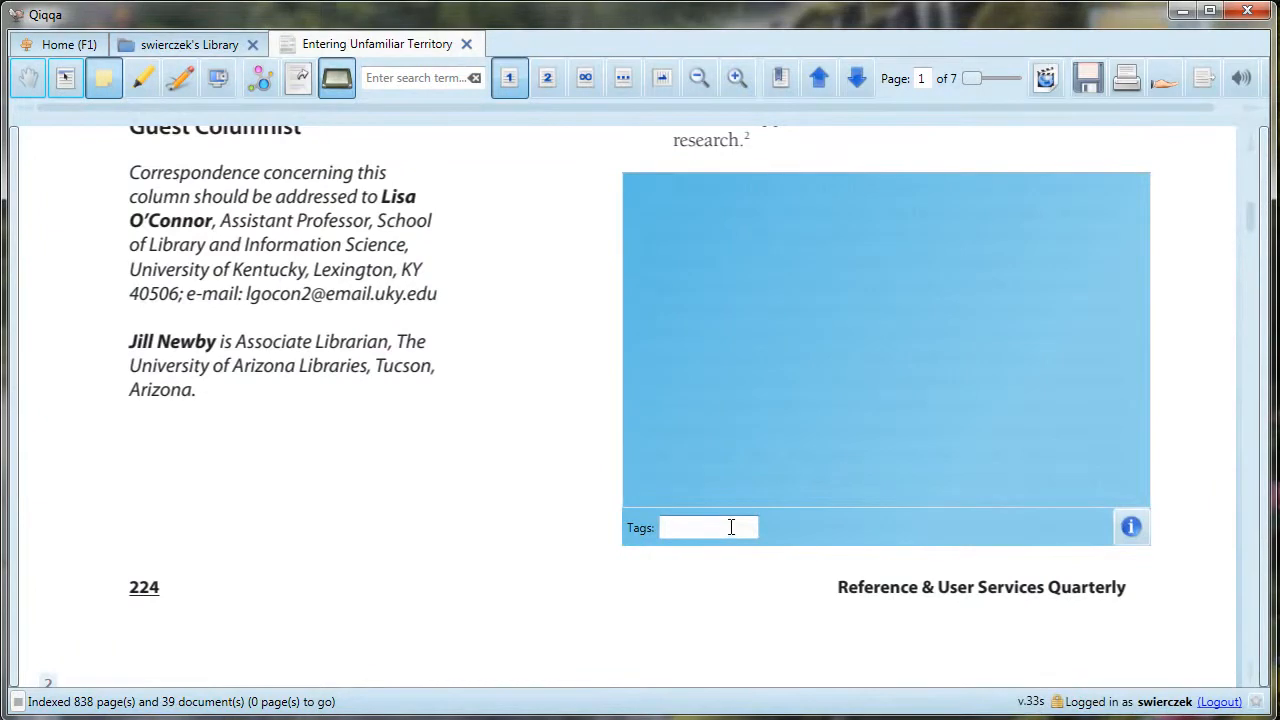
text(tagging)
key(Return)
click(711, 222)
text(this )
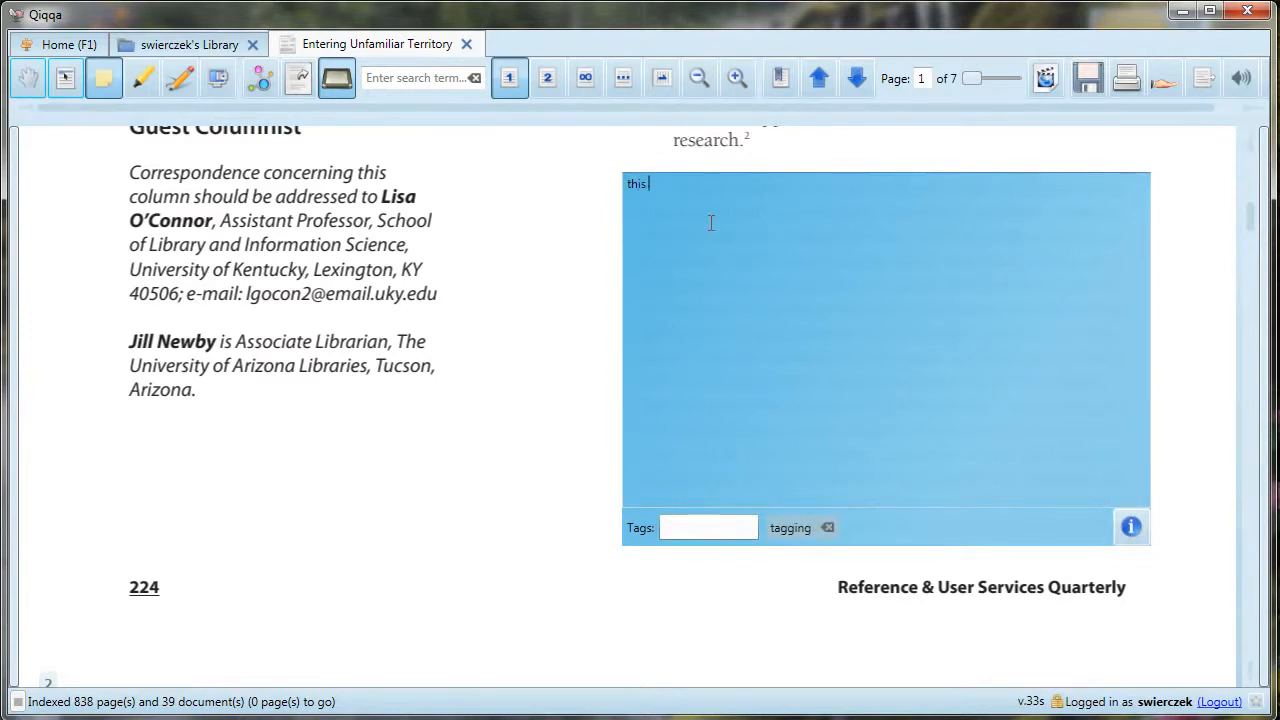
text(is a statement of the author's thesis)
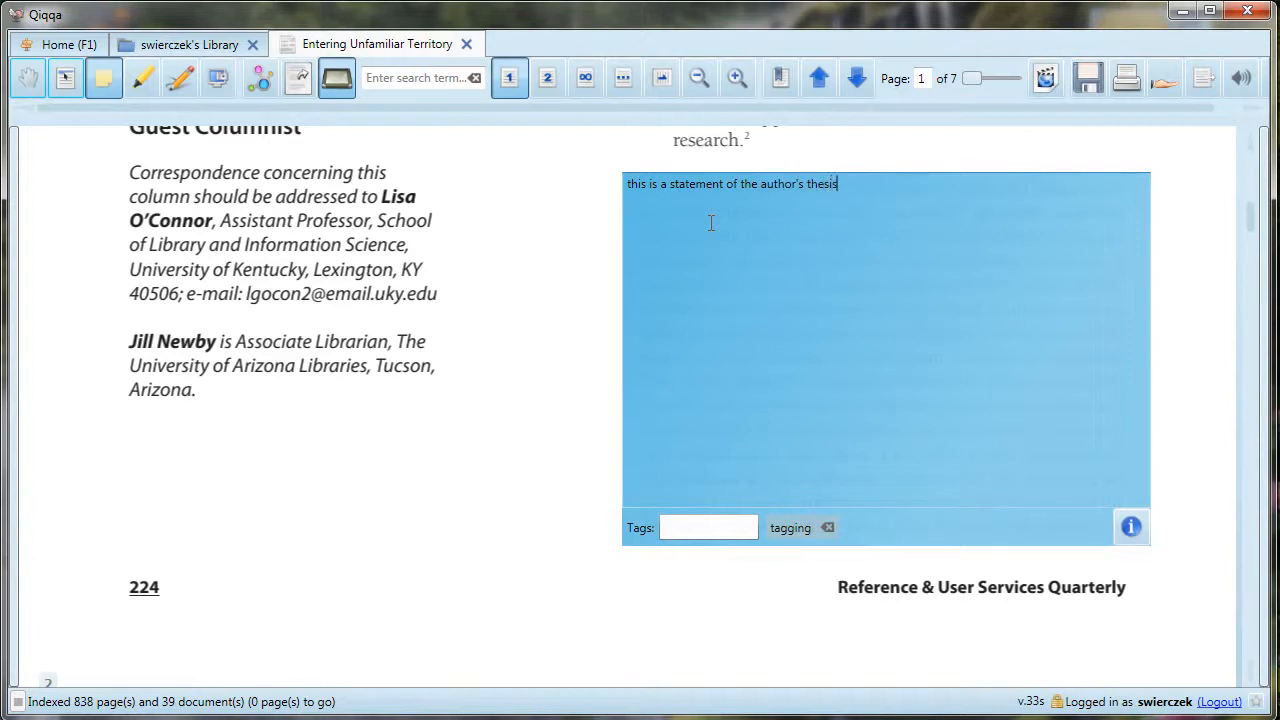
Set the new annotation's color to pink and its rating to 4, and return to the hand tool
click(1131, 528)
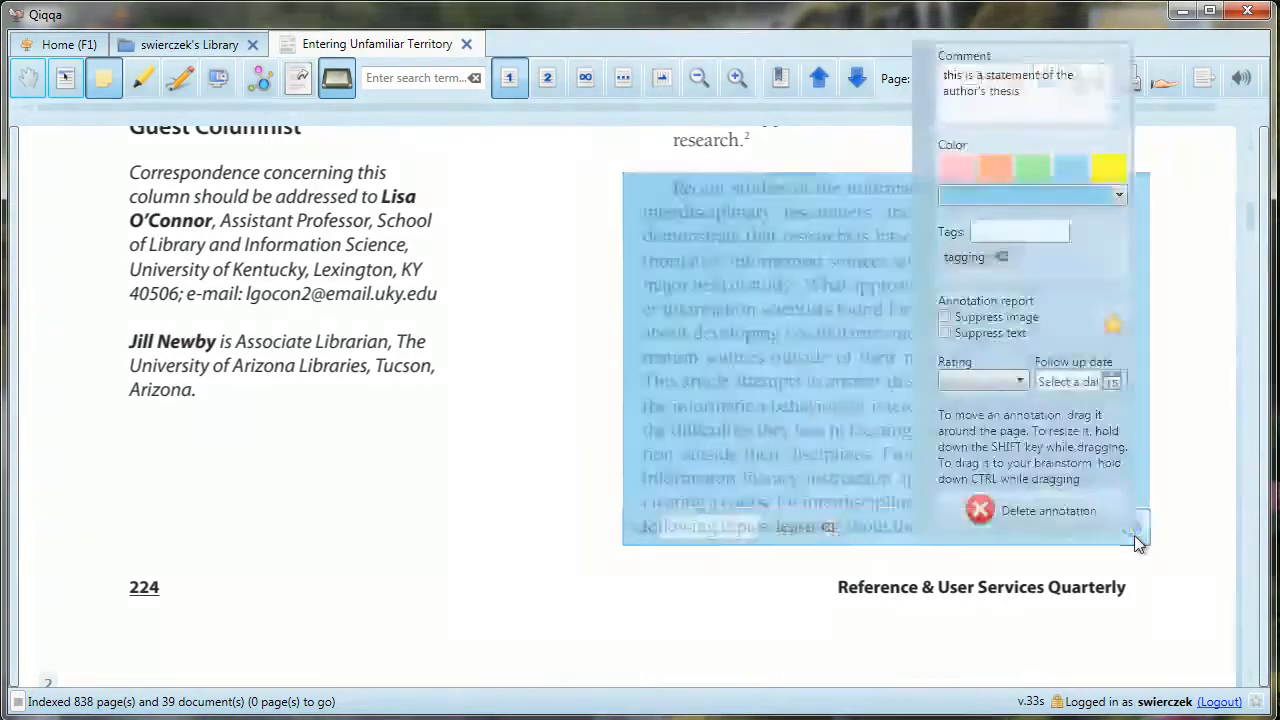
click(955, 170)
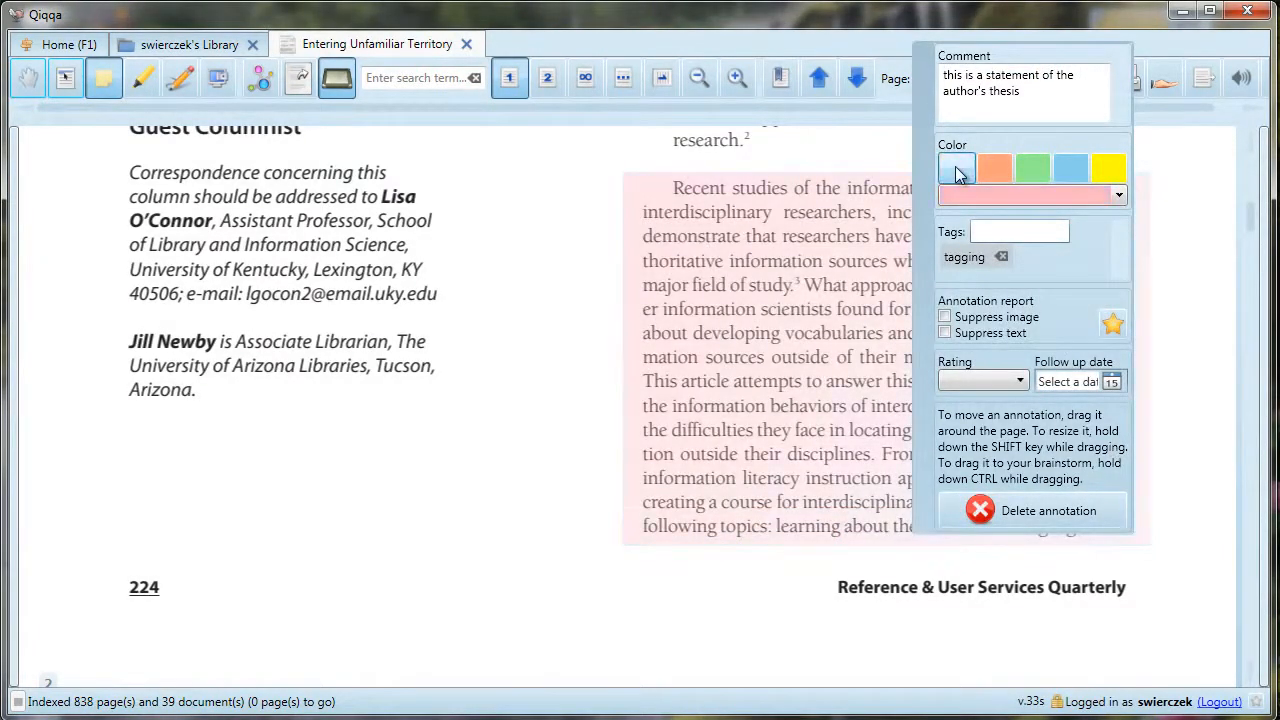
click(1028, 231)
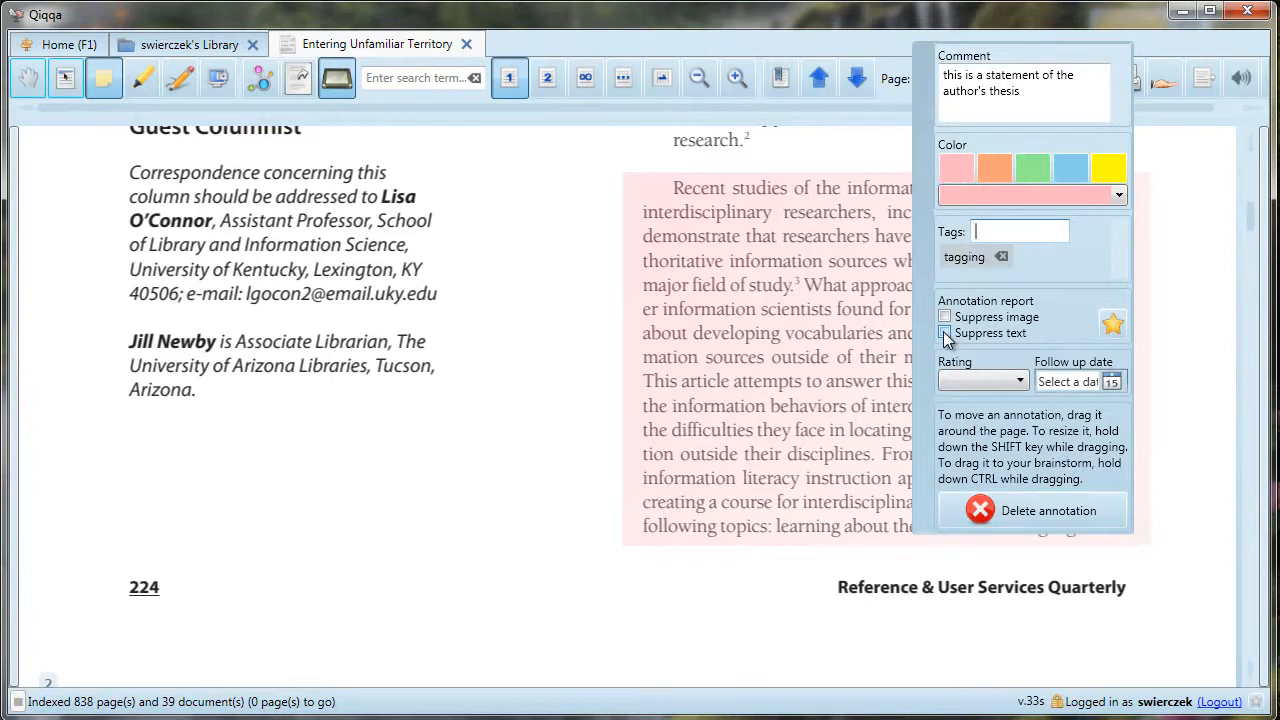
click(1020, 381)
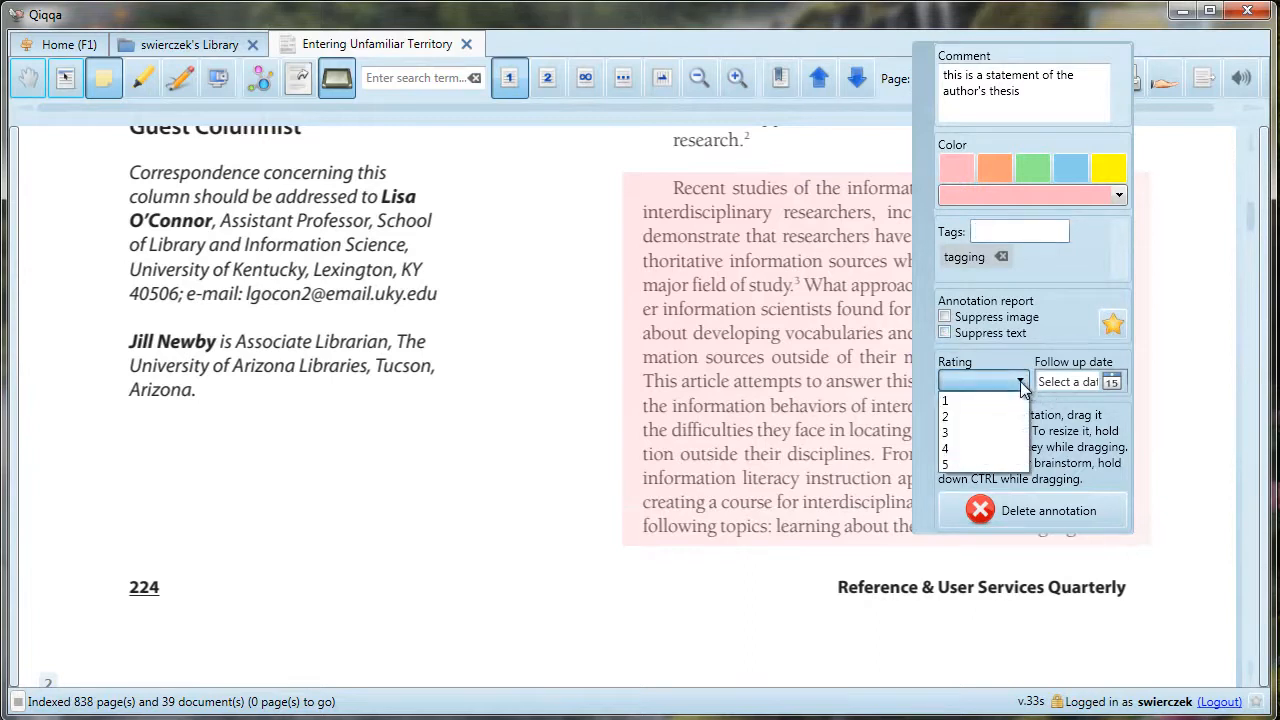
click(1006, 452)
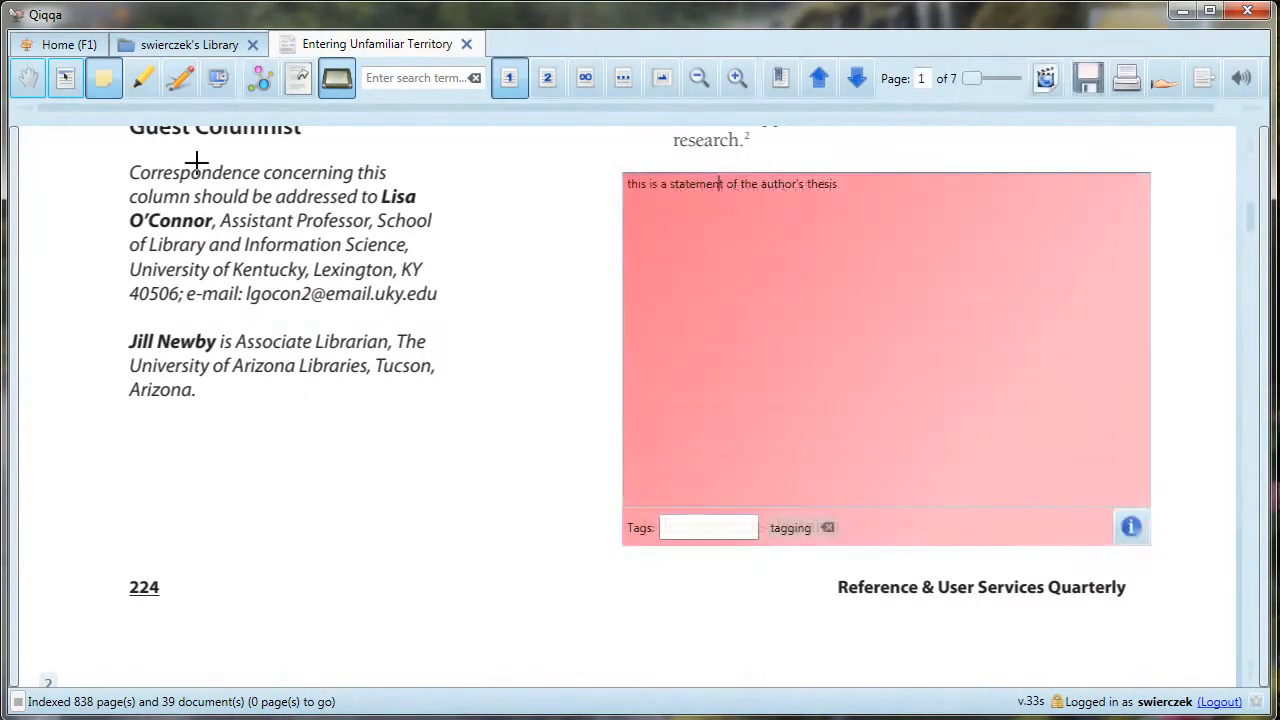
click(27, 80)
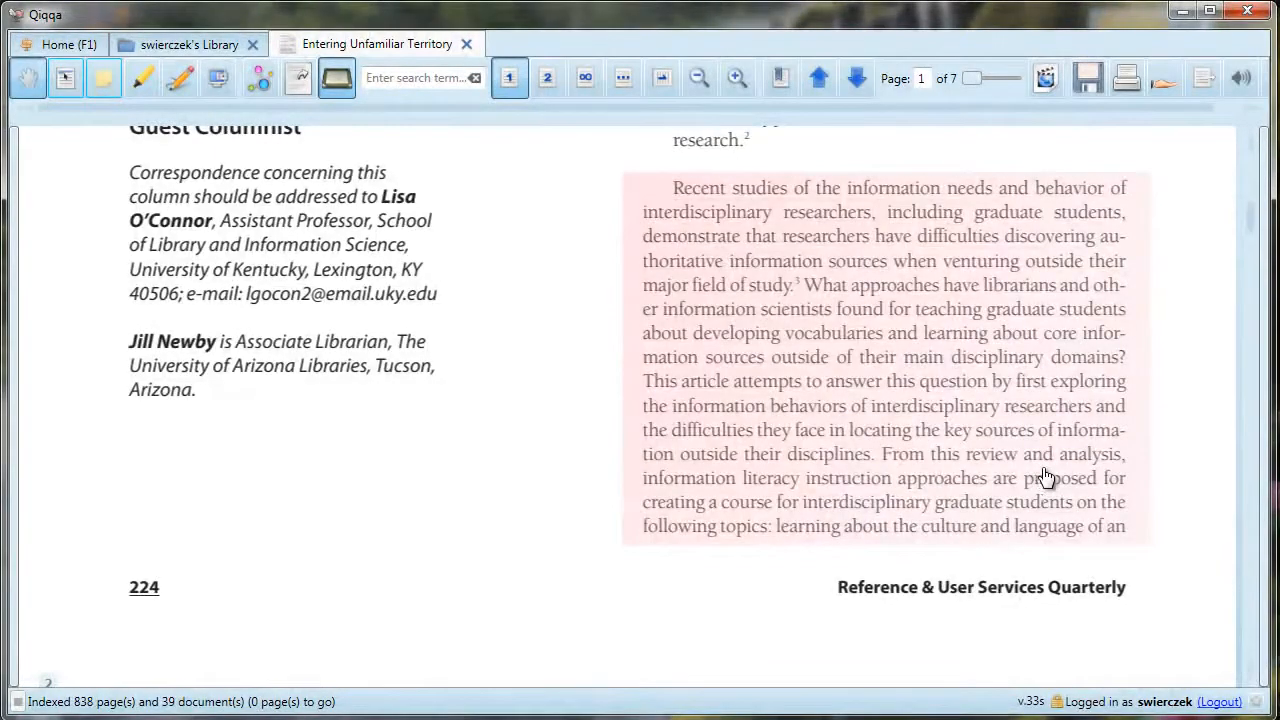
Highlight the opening words through "interdisciplinary research as" under "Challenges of Interdisciplinary Research" on page 2, and clear a trial highlight on "academic"
scroll(290, 310, down, 8)
click(142, 83)
drag(130, 348, 585, 352)
drag(455, 421, 528, 421)
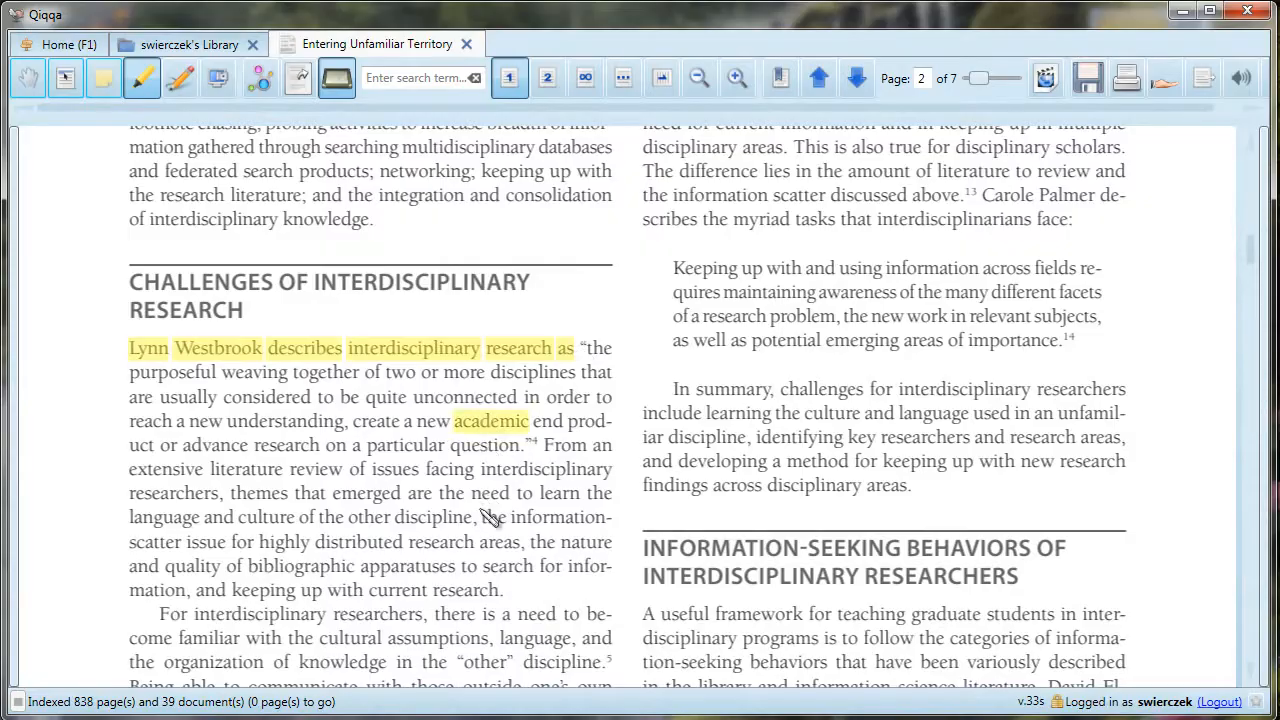
click(512, 422)
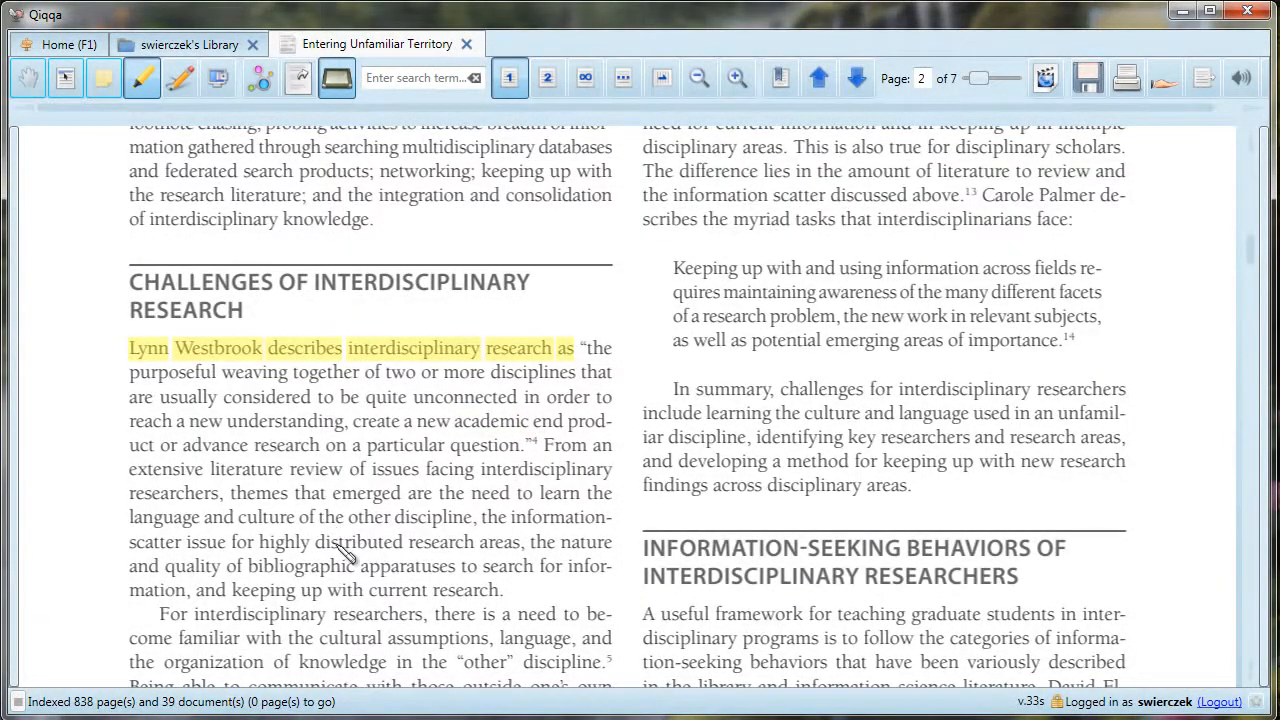
click(26, 86)
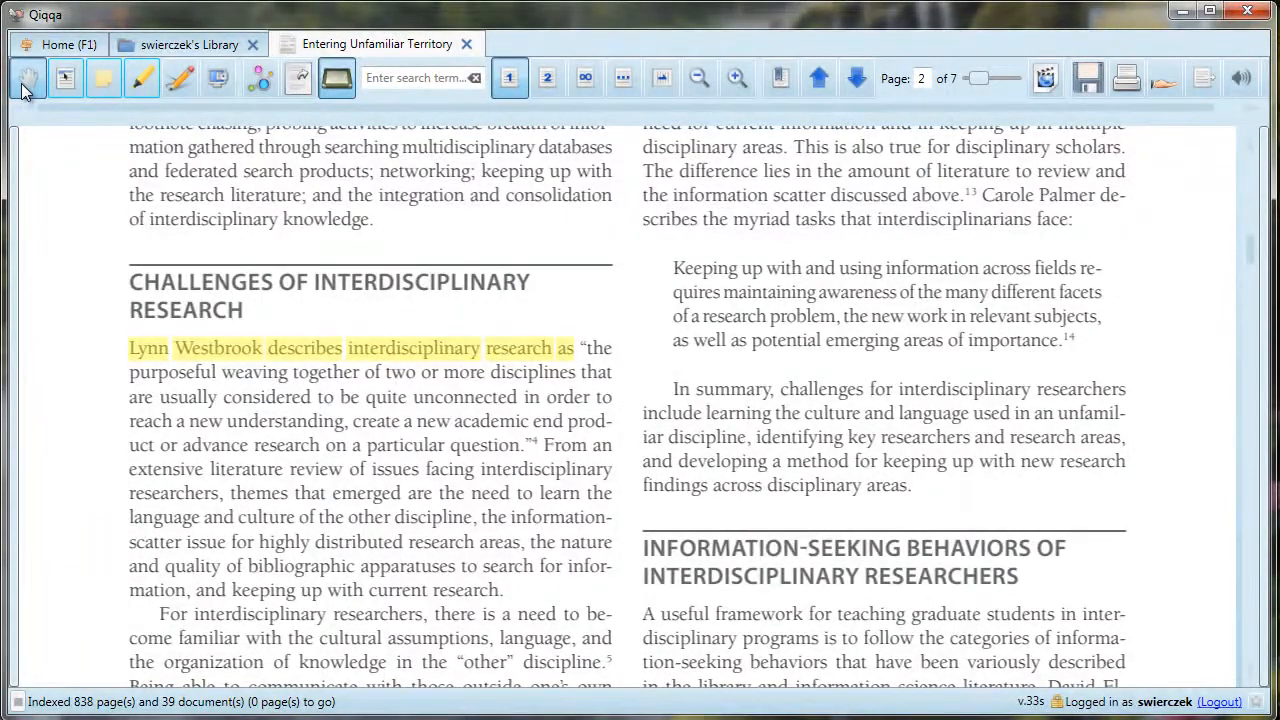
Draw a small freehand ink note in the page 2 margin beside the paragraph starting "For interdisciplinary researchers"
scroll(360, 420, down, 4)
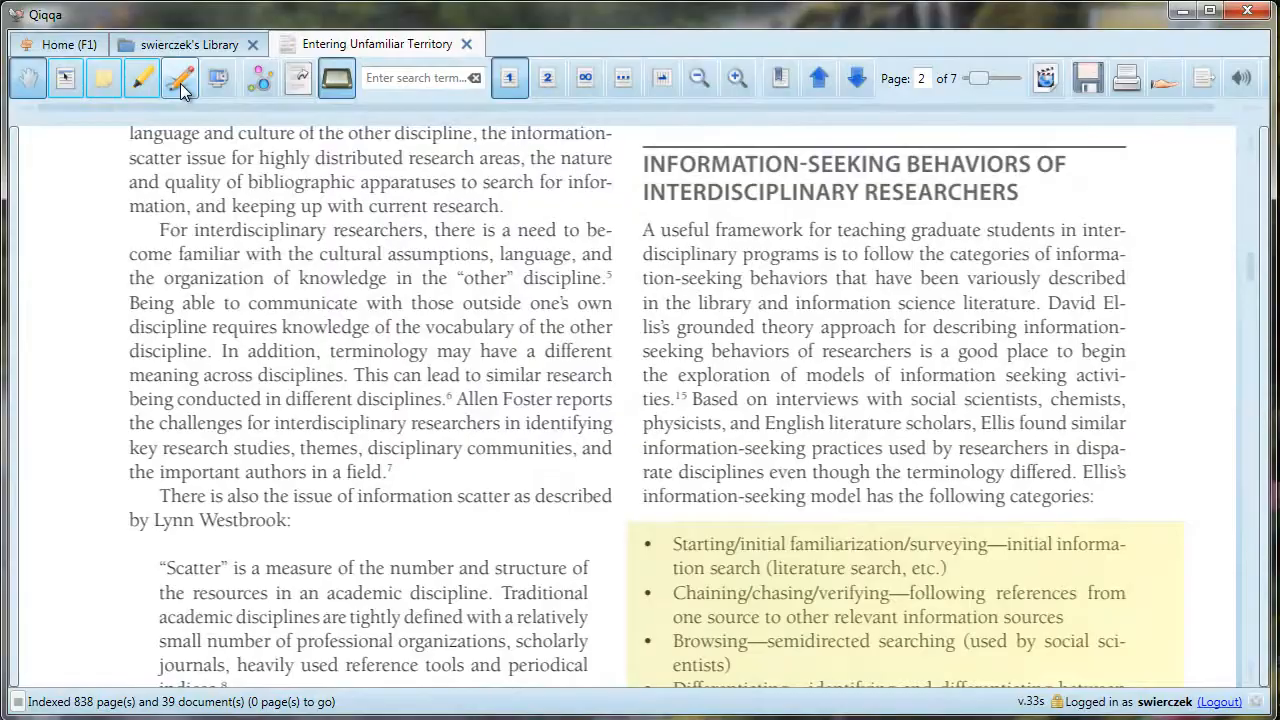
click(181, 88)
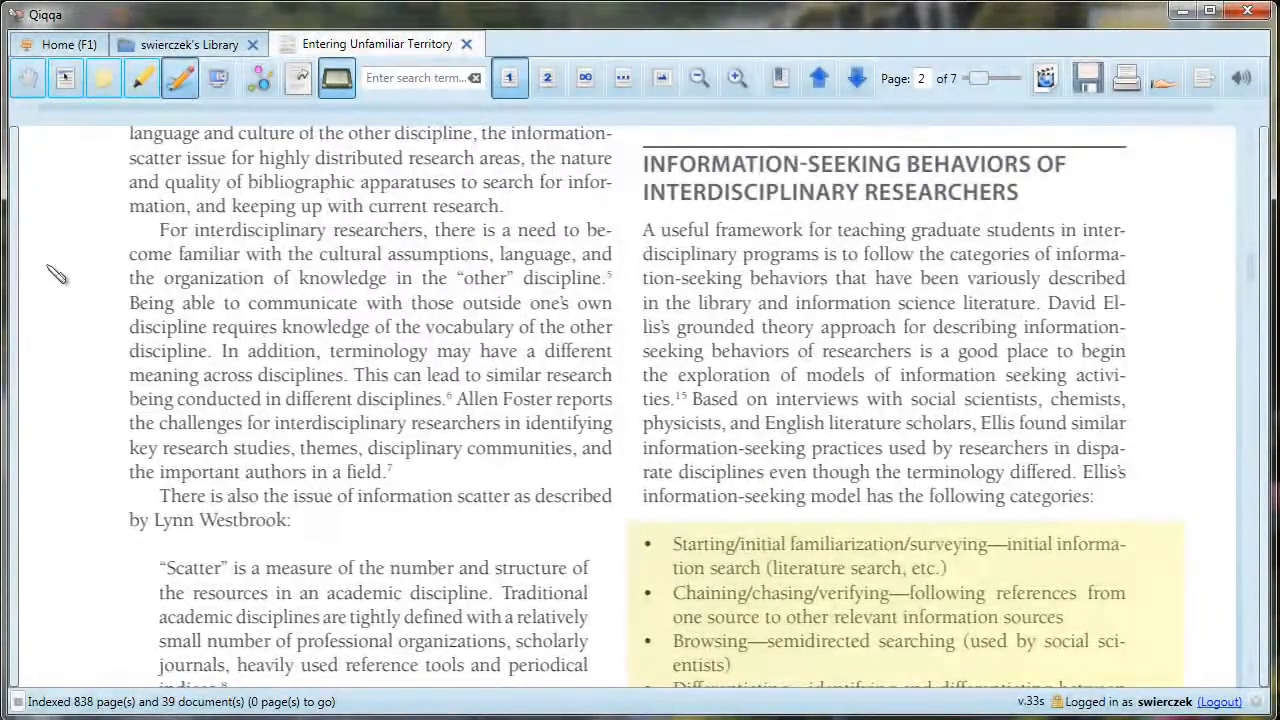
mouse_move(40, 264)
mouse_down()
mouse_move(39, 284)
mouse_move(40, 264)
mouse_move(51, 284)
mouse_move(46, 271)
mouse_move(74, 268)
mouse_move(84, 284)
mouse_up()
click(36, 83)
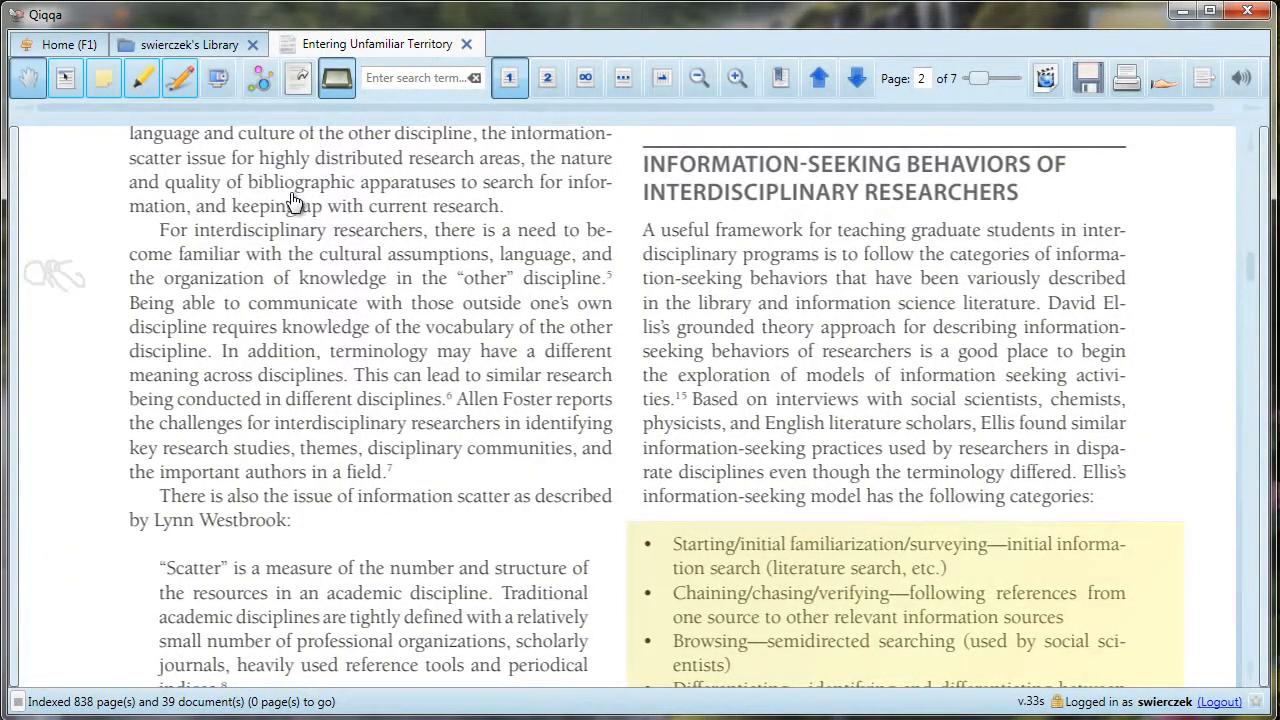
Copy a snapshot of the highlighted bulleted list on page 3 to the clipboard and find library documents that cite the article
click(217, 78)
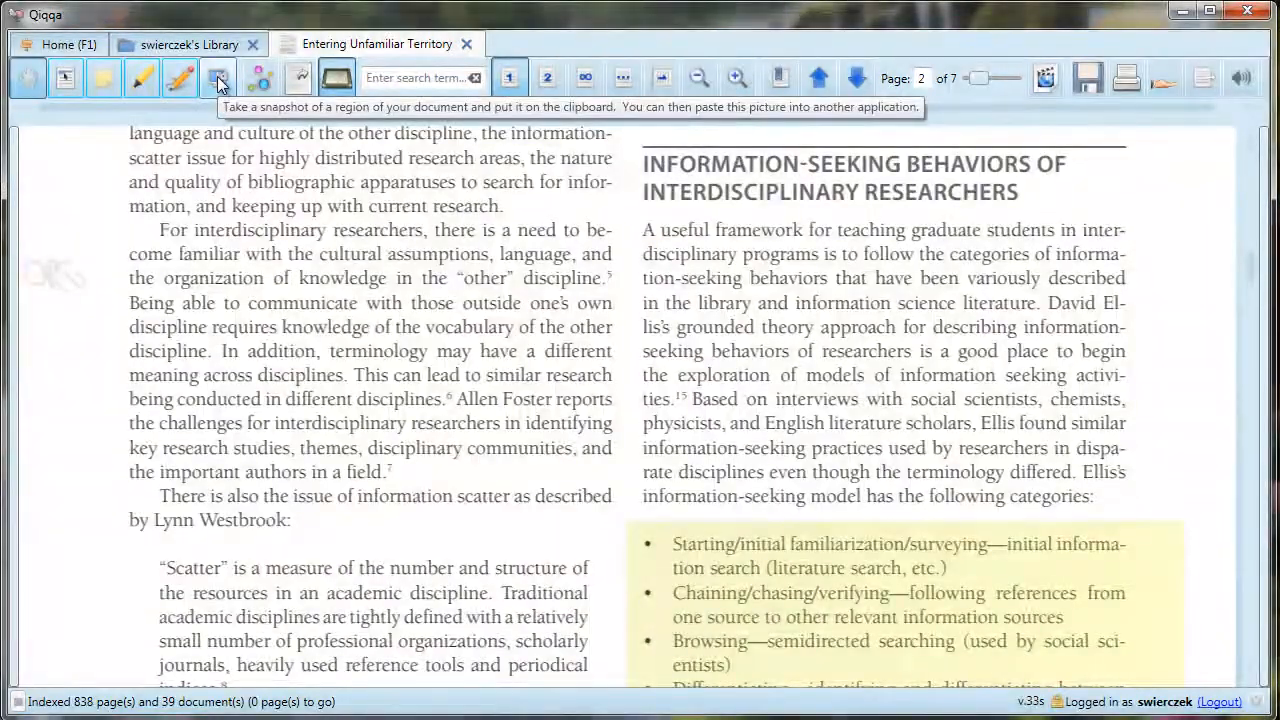
scroll(450, 270, down, 3)
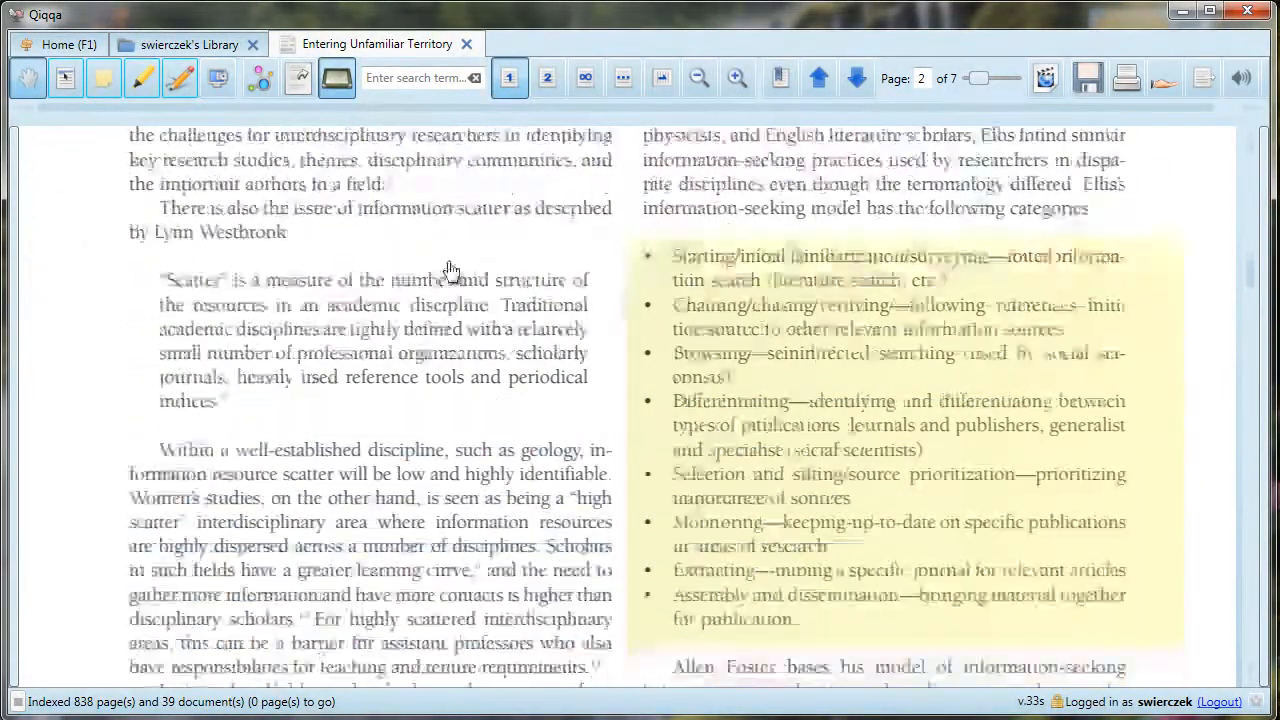
scroll(450, 270, down, 10)
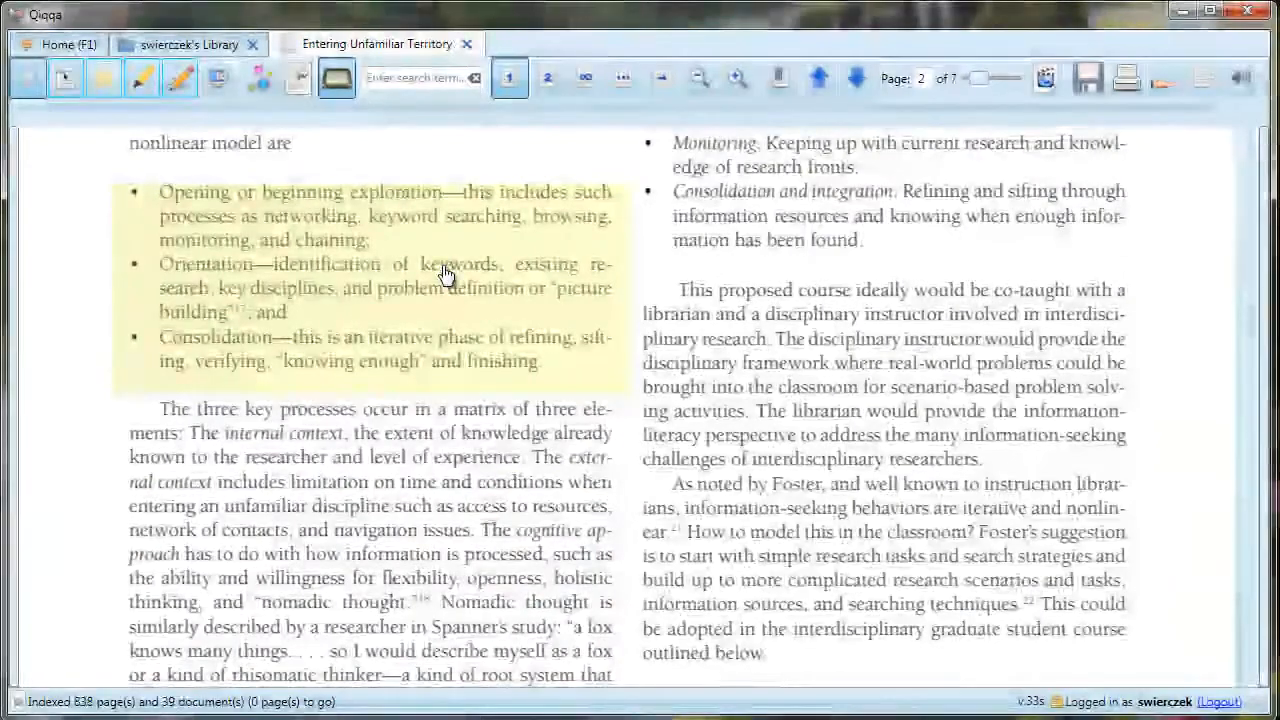
click(212, 77)
drag(114, 176, 628, 377)
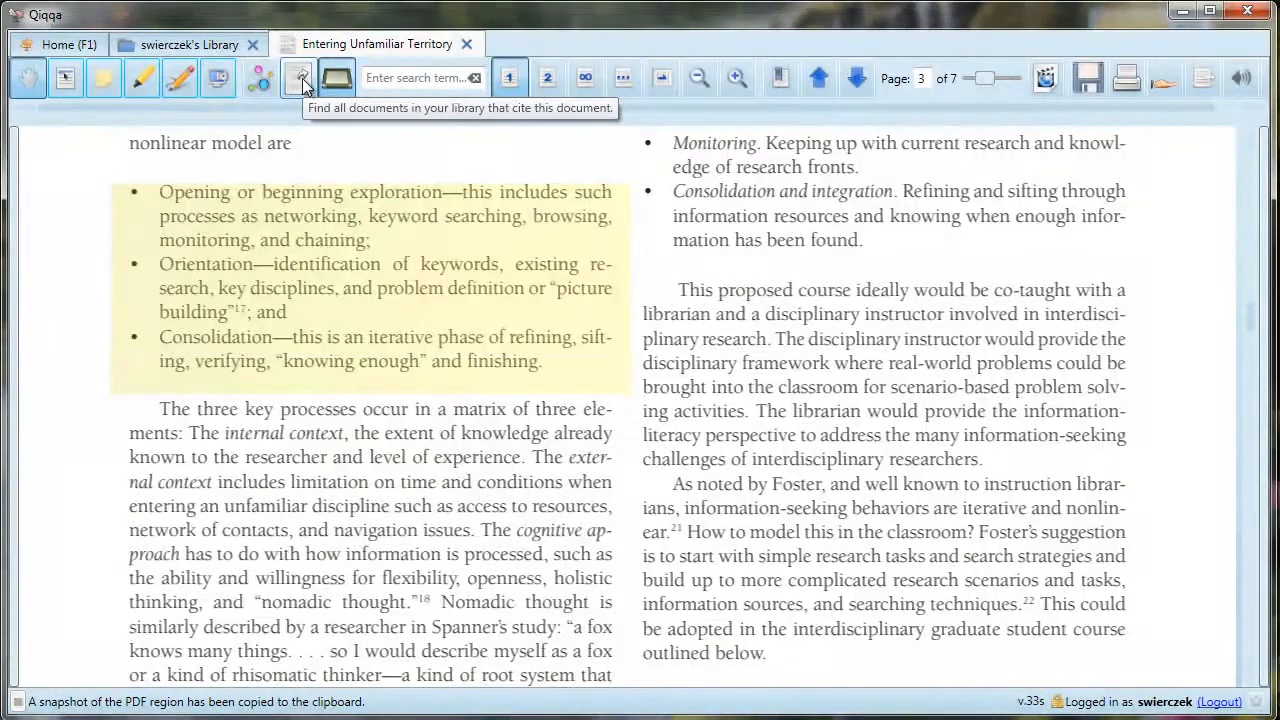
click(301, 80)
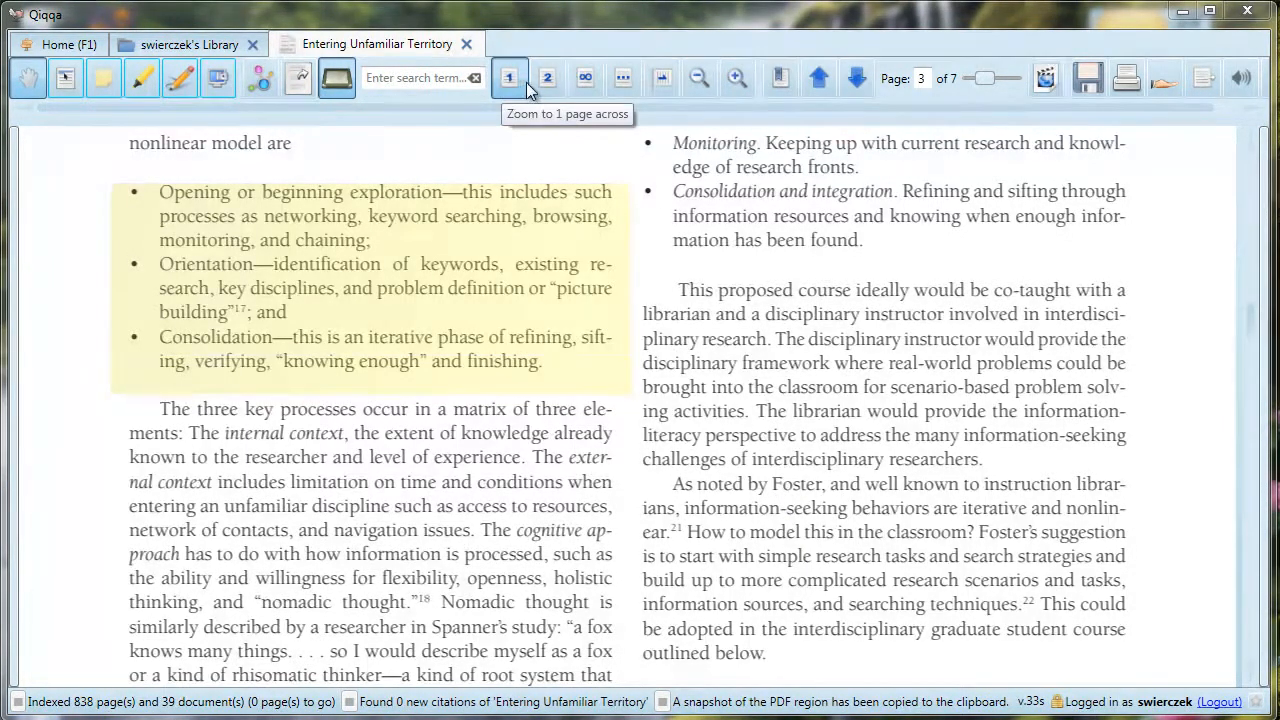
View the article two pages across, with all pages at once, and zoomed to full page
click(552, 82)
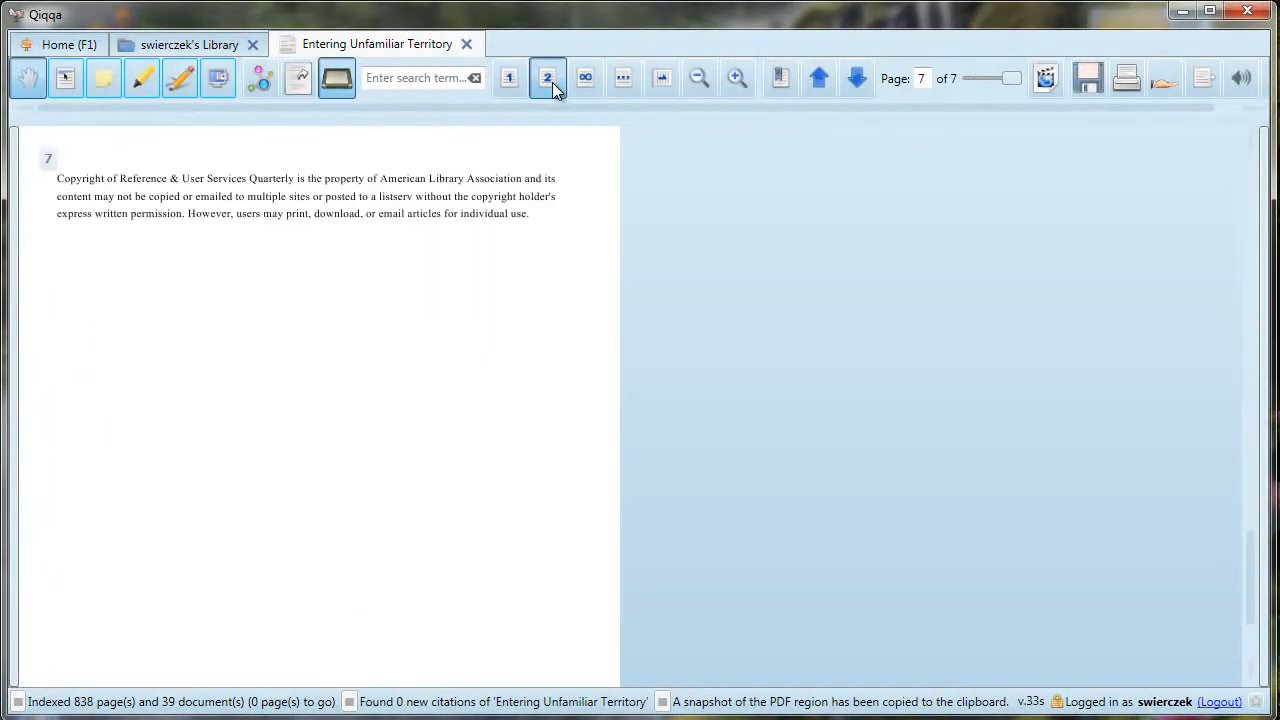
scroll(530, 365, up, 5)
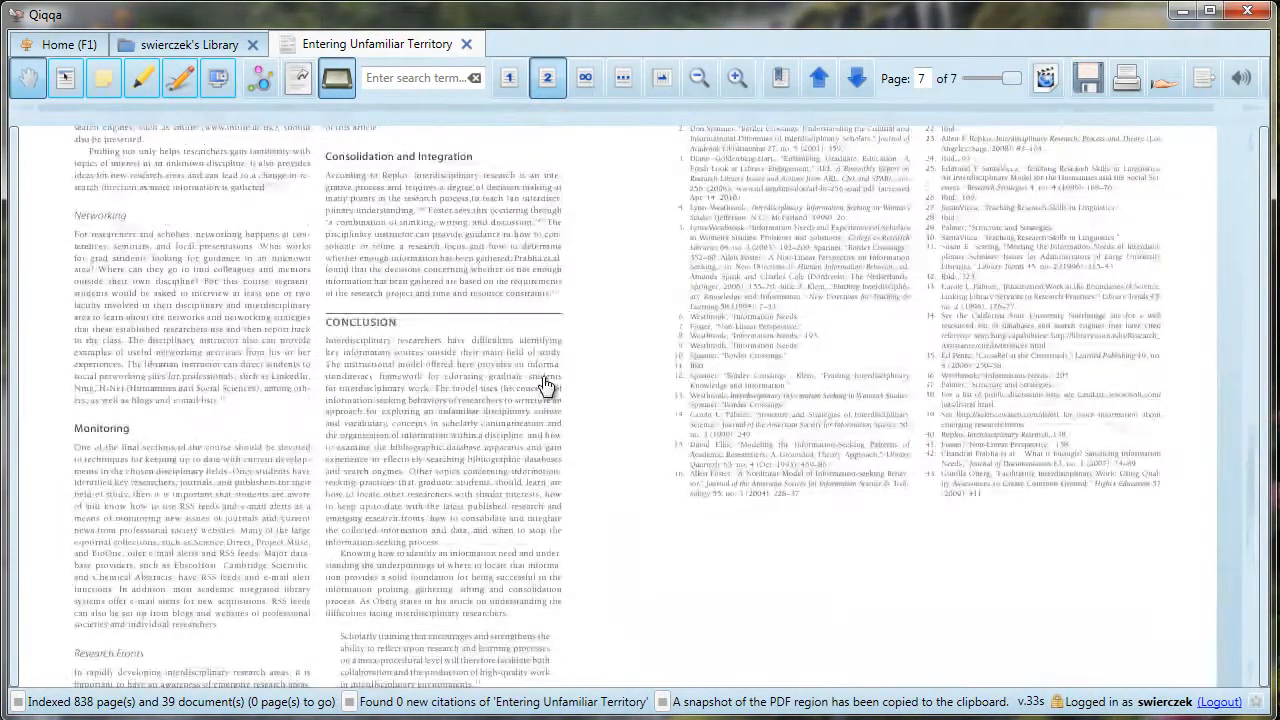
scroll(548, 388, up, 10)
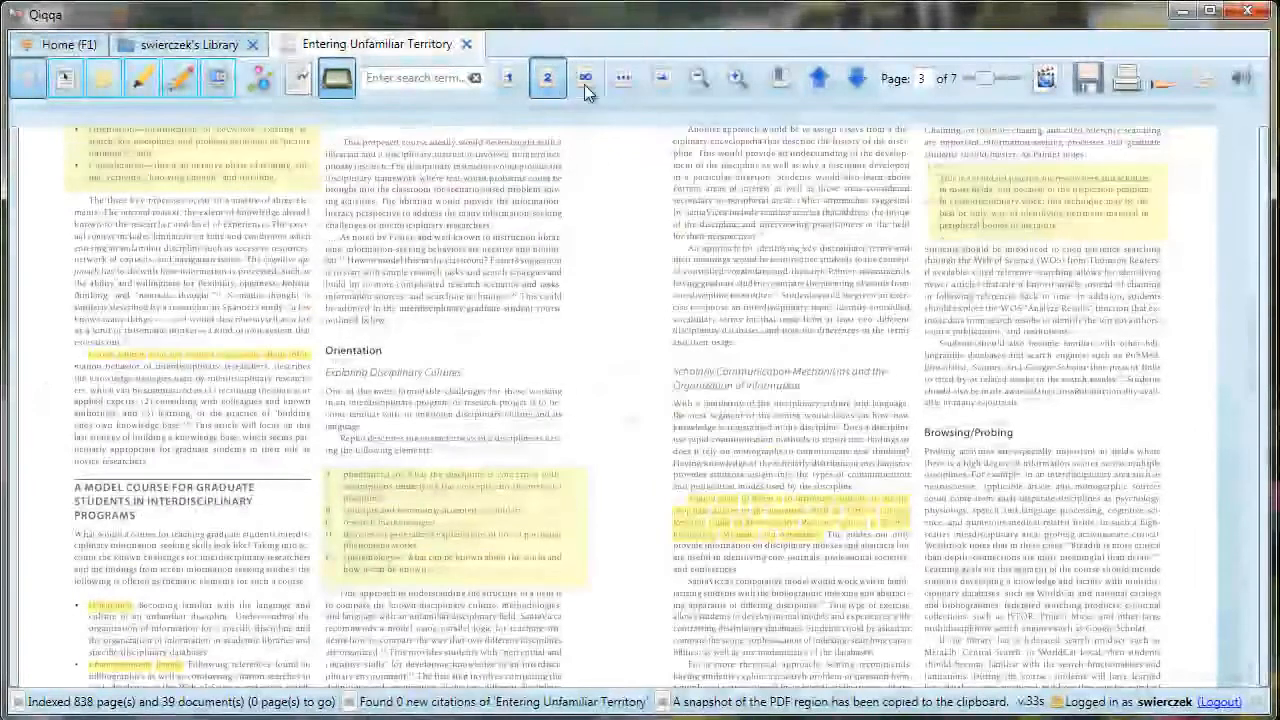
click(589, 82)
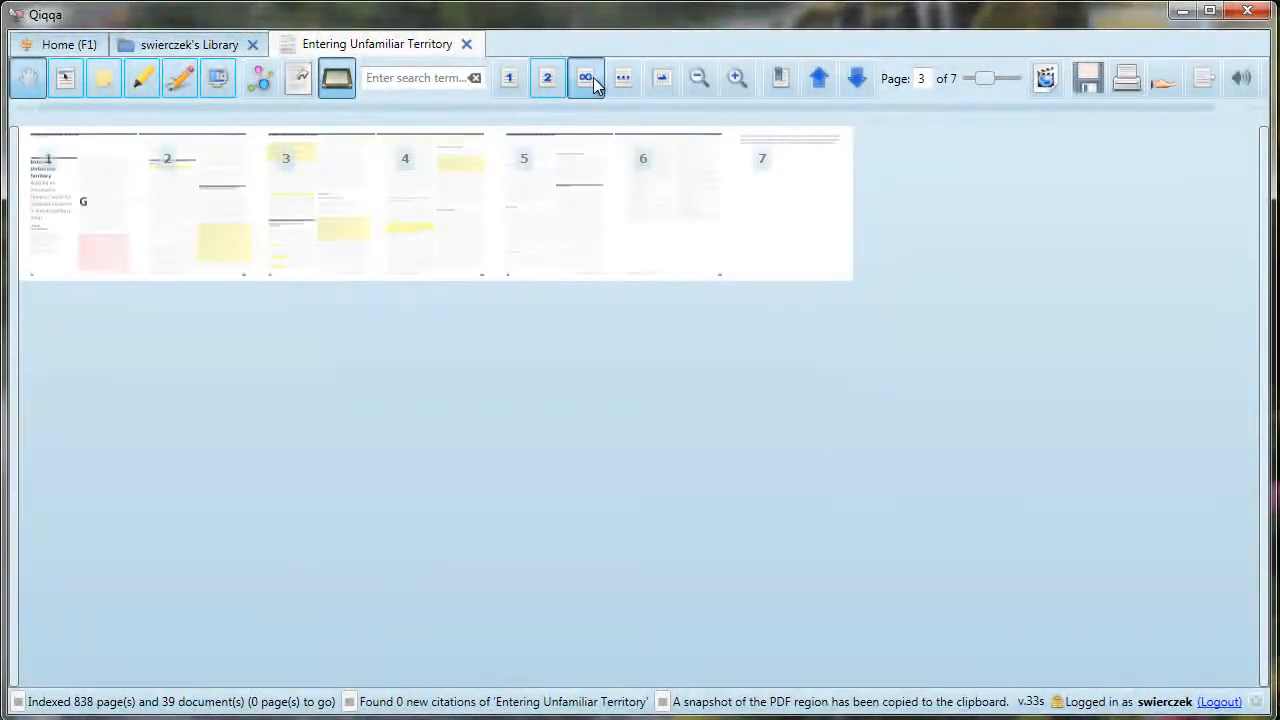
double_click(238, 250)
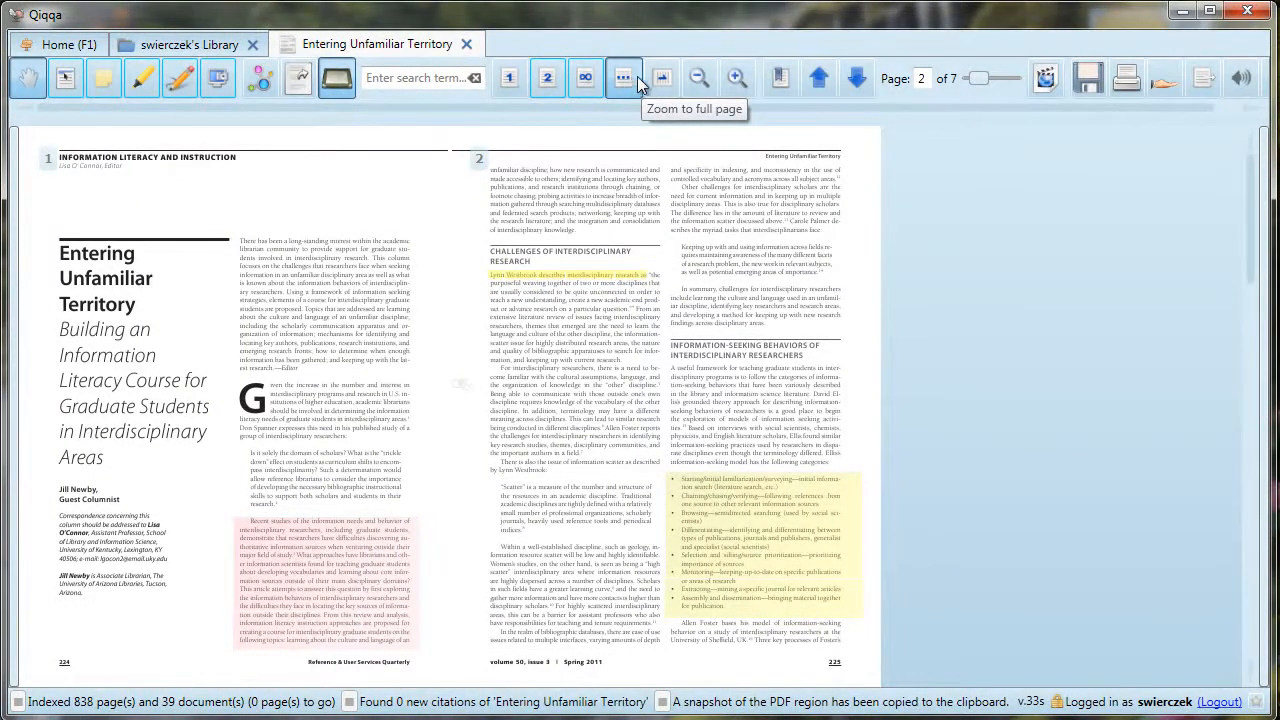
Rotate page 2 in quarter turns through a full circle
click(659, 86)
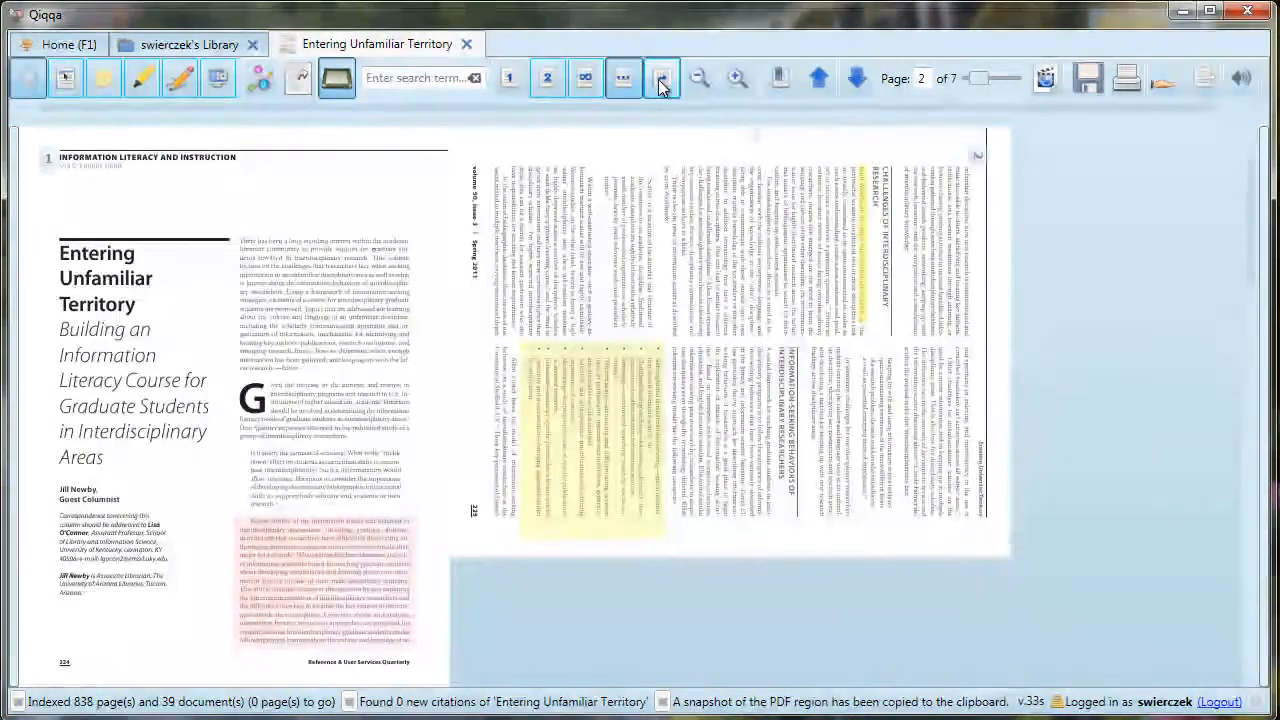
click(659, 86)
click(659, 86)
click(659, 86)
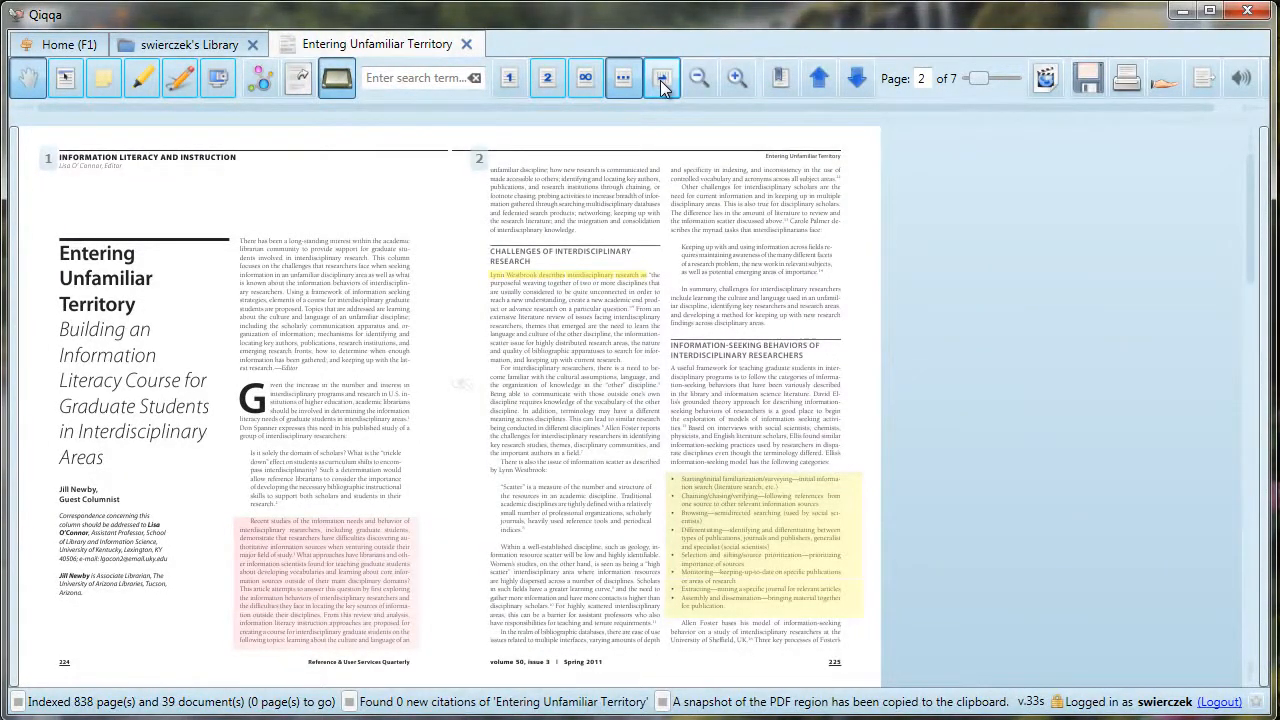
Jump to the article's Conclusion section
click(699, 79)
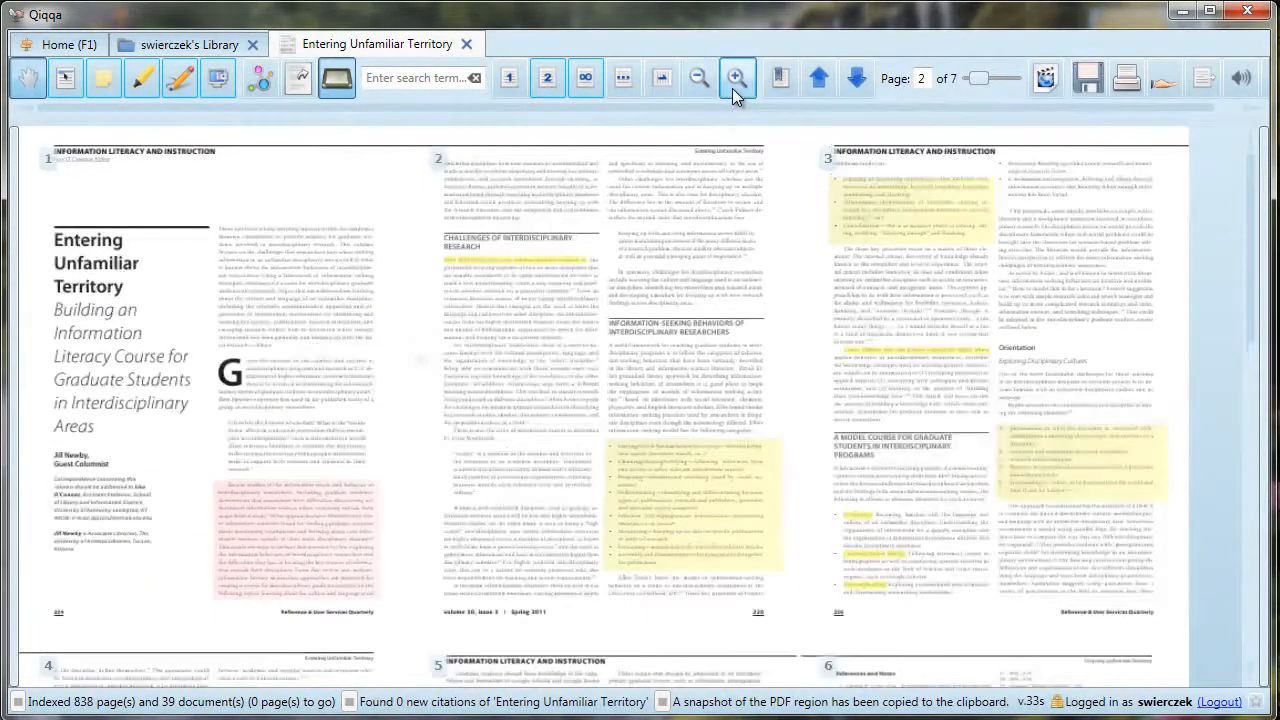
click(732, 88)
click(732, 88)
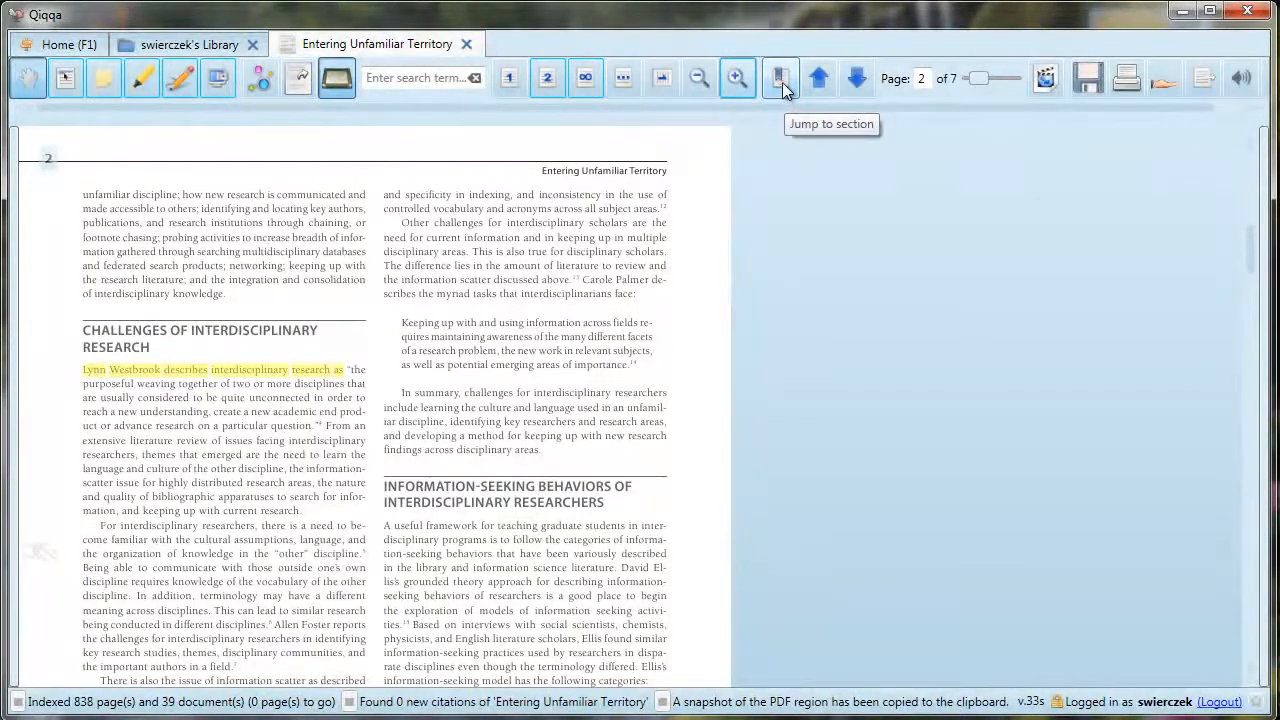
click(781, 80)
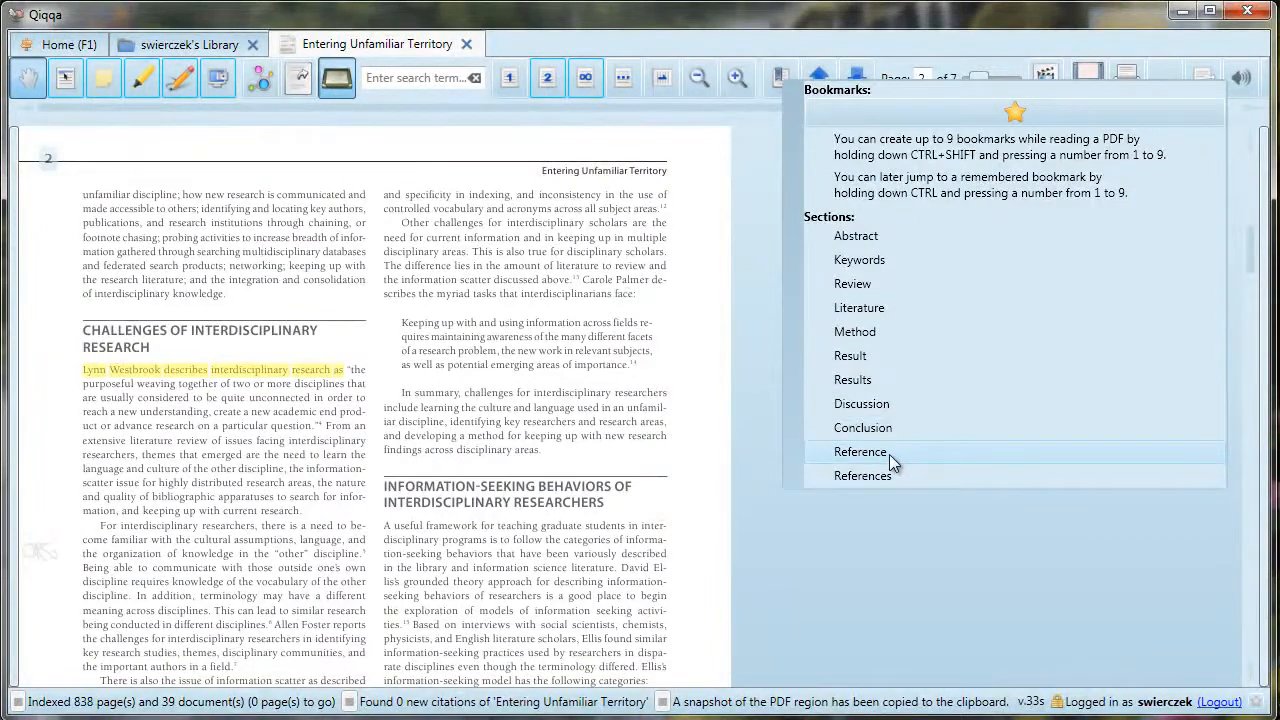
click(882, 430)
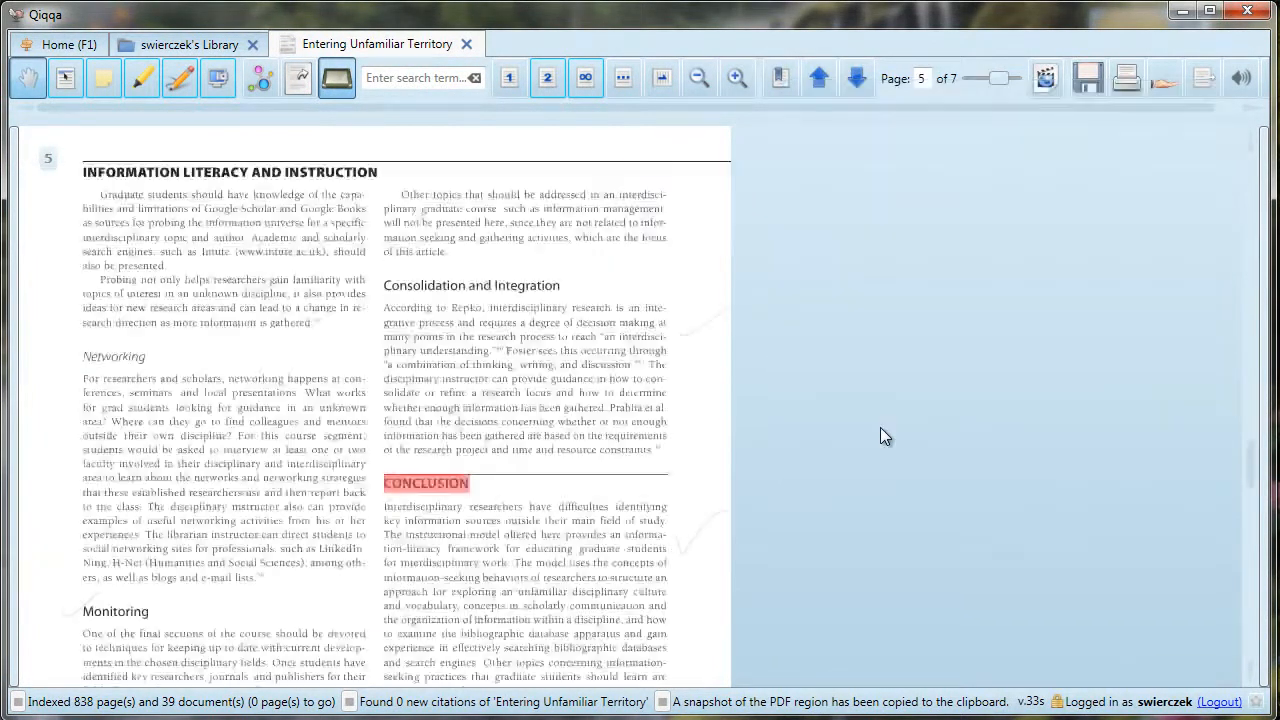
Page back to page 3 of the article, forward to page 4, and back through the pages with the page slider
scroll(543, 493, down, 3)
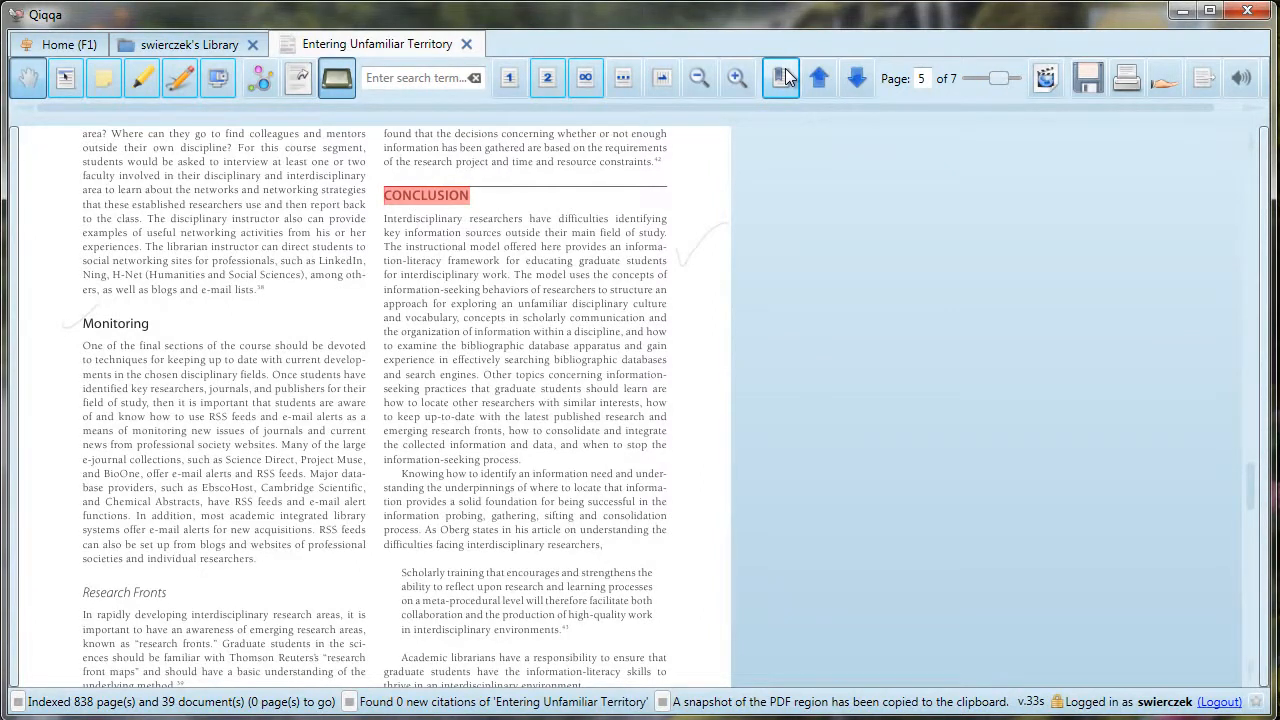
click(820, 90)
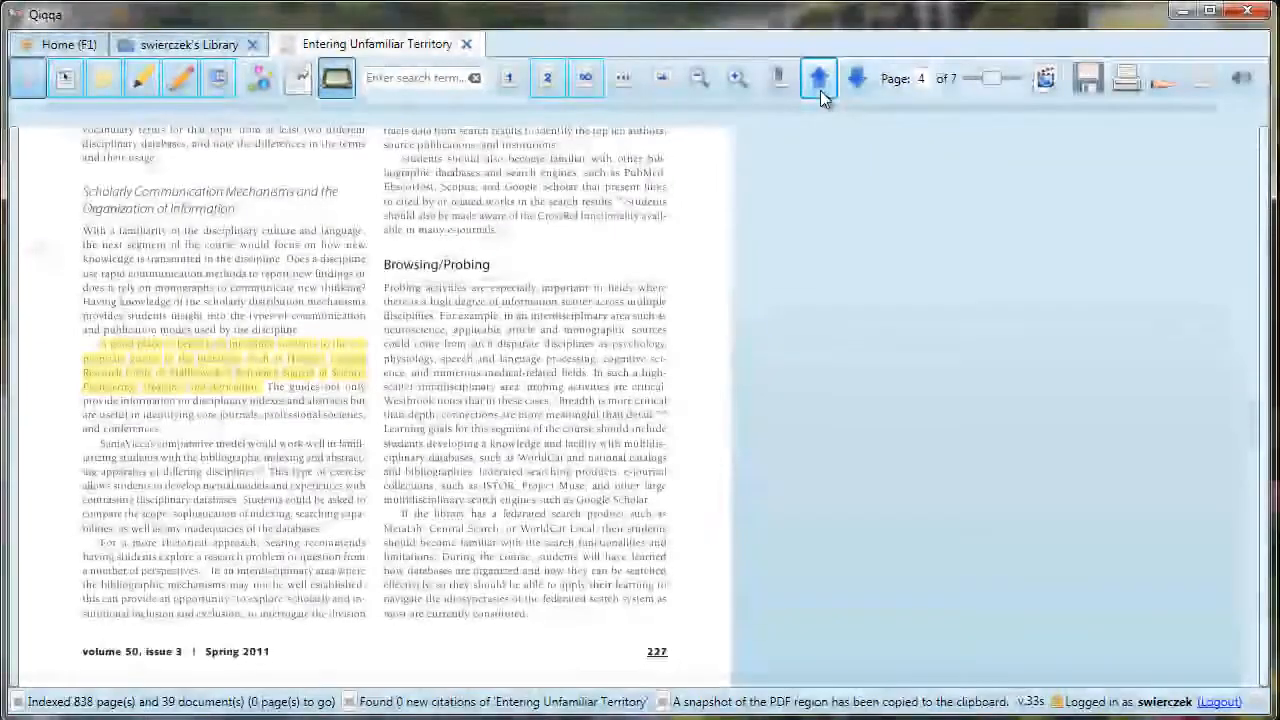
click(820, 90)
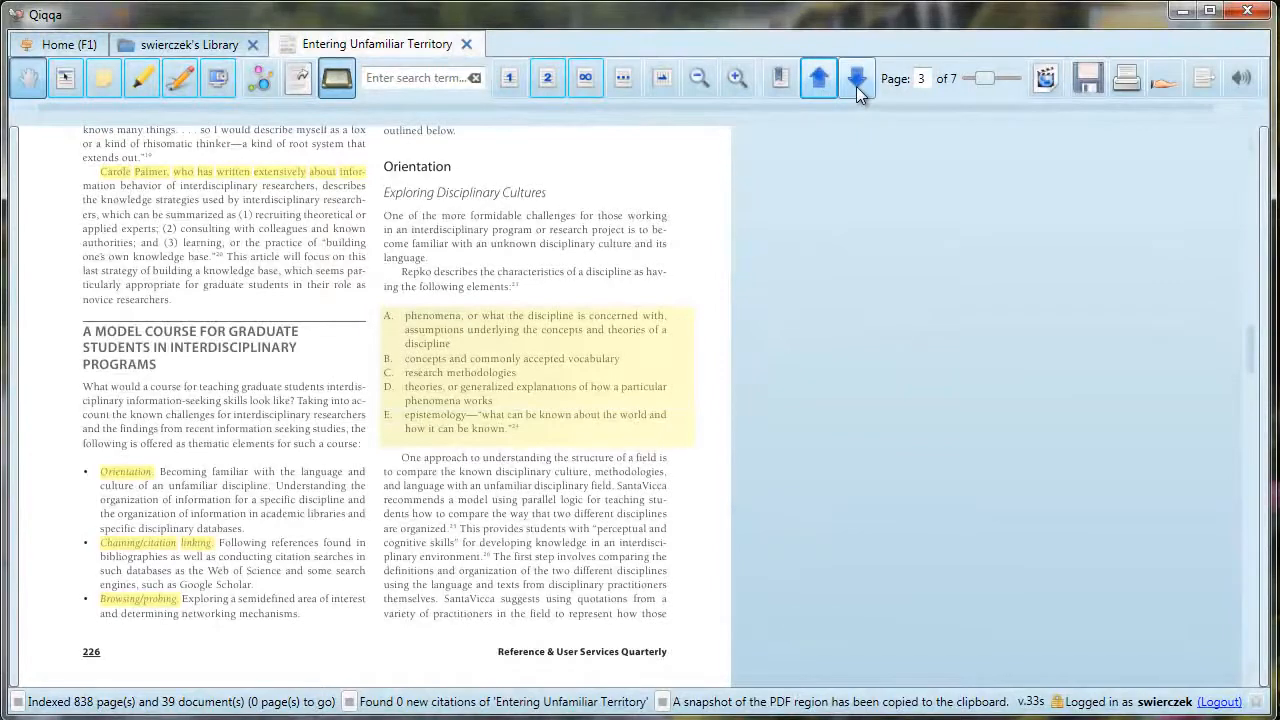
click(857, 90)
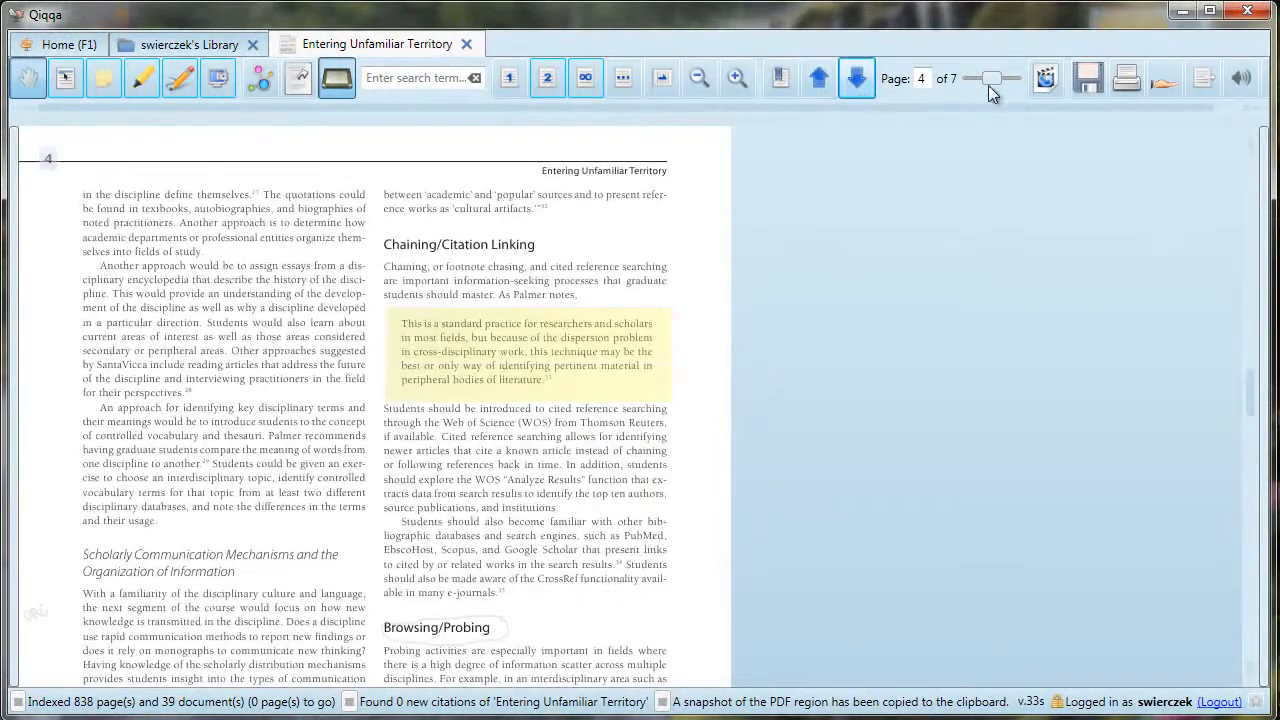
drag(995, 77, 984, 76)
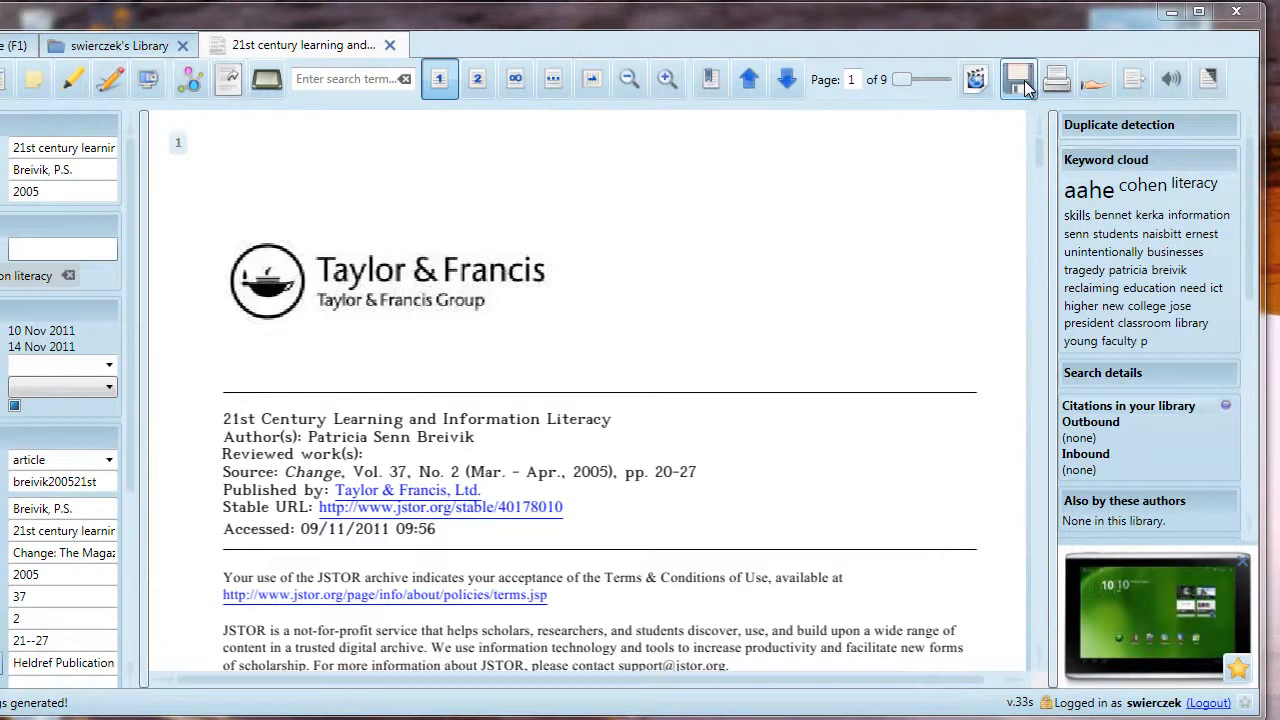
Share the article "21st century learning and information literacy" online and dismiss the sharing confirmation
click(1093, 88)
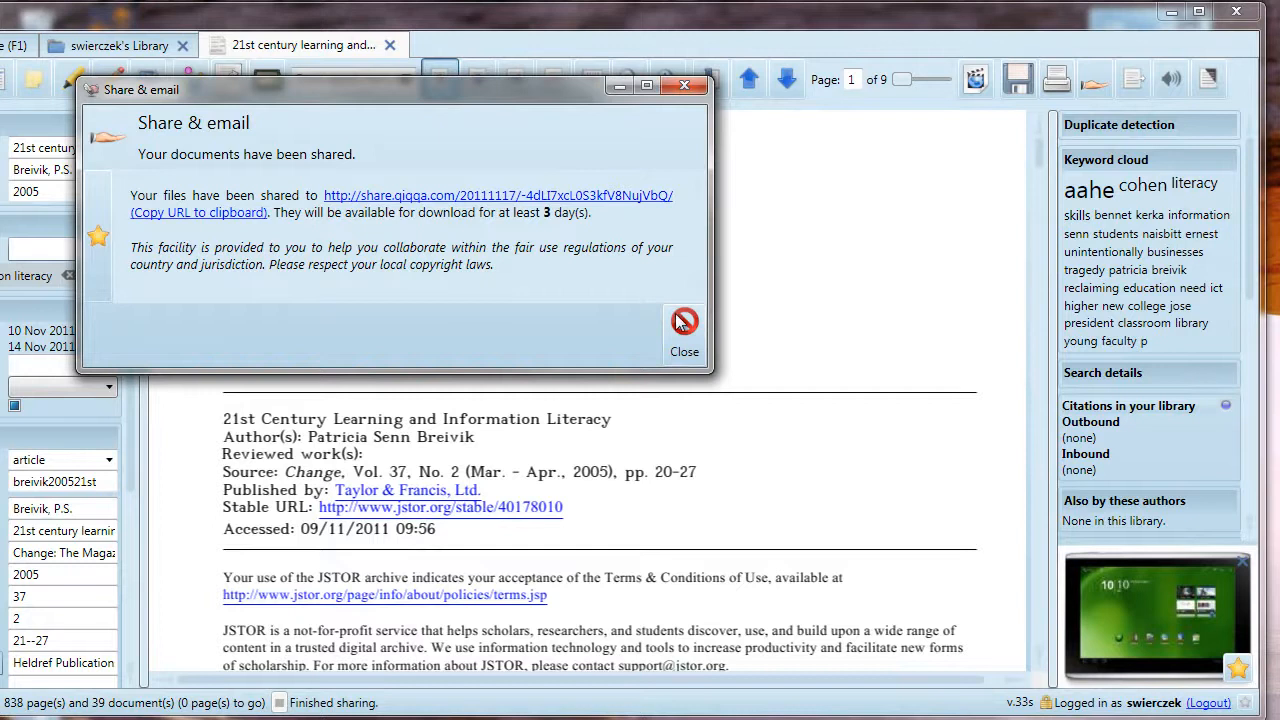
click(681, 328)
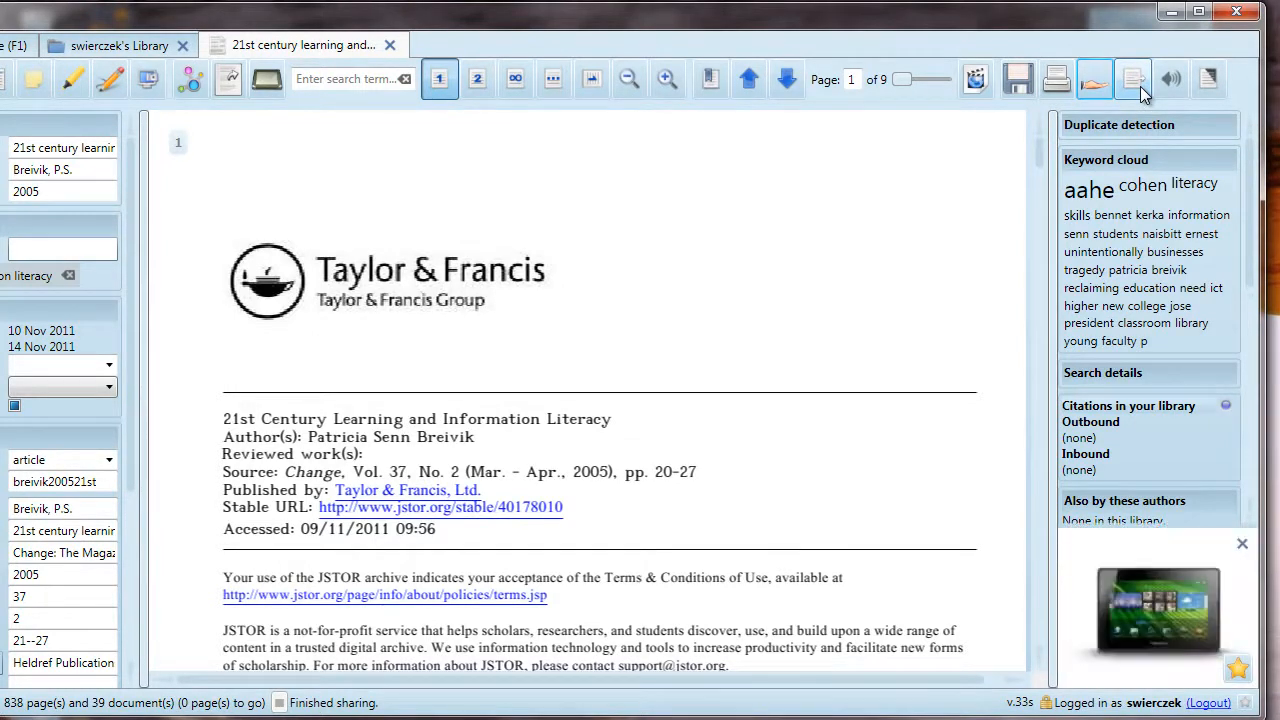
Toggle the article's page colours between inverted white-on-black and normal display
click(1207, 82)
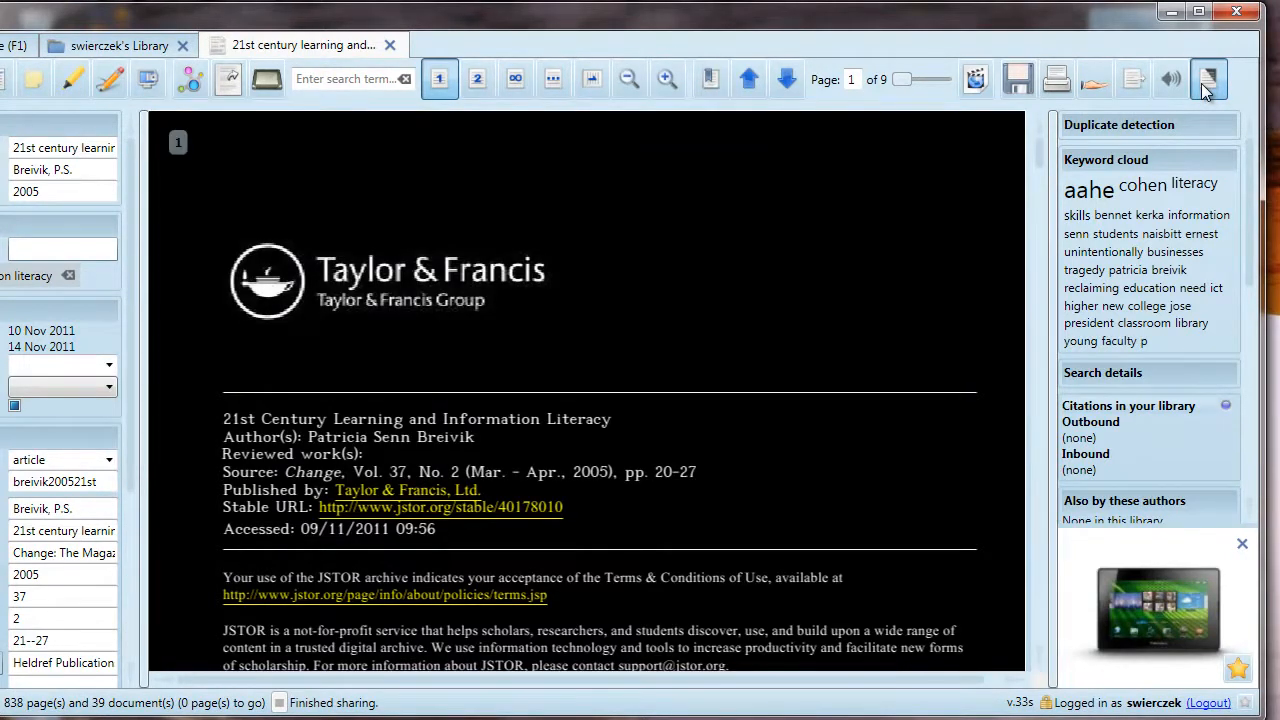
click(1207, 85)
click(1207, 88)
click(1207, 88)
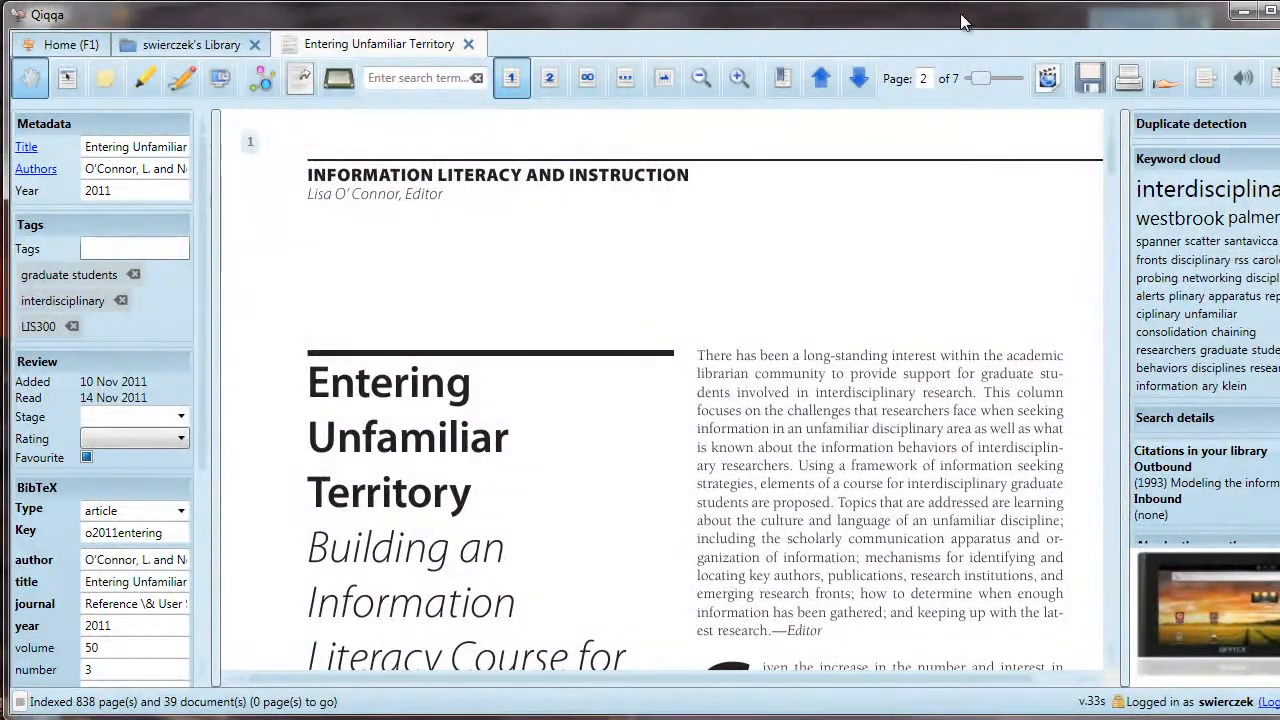
Close the article, filter the library by the interdisciplinary tag, and clear that filter
click(469, 45)
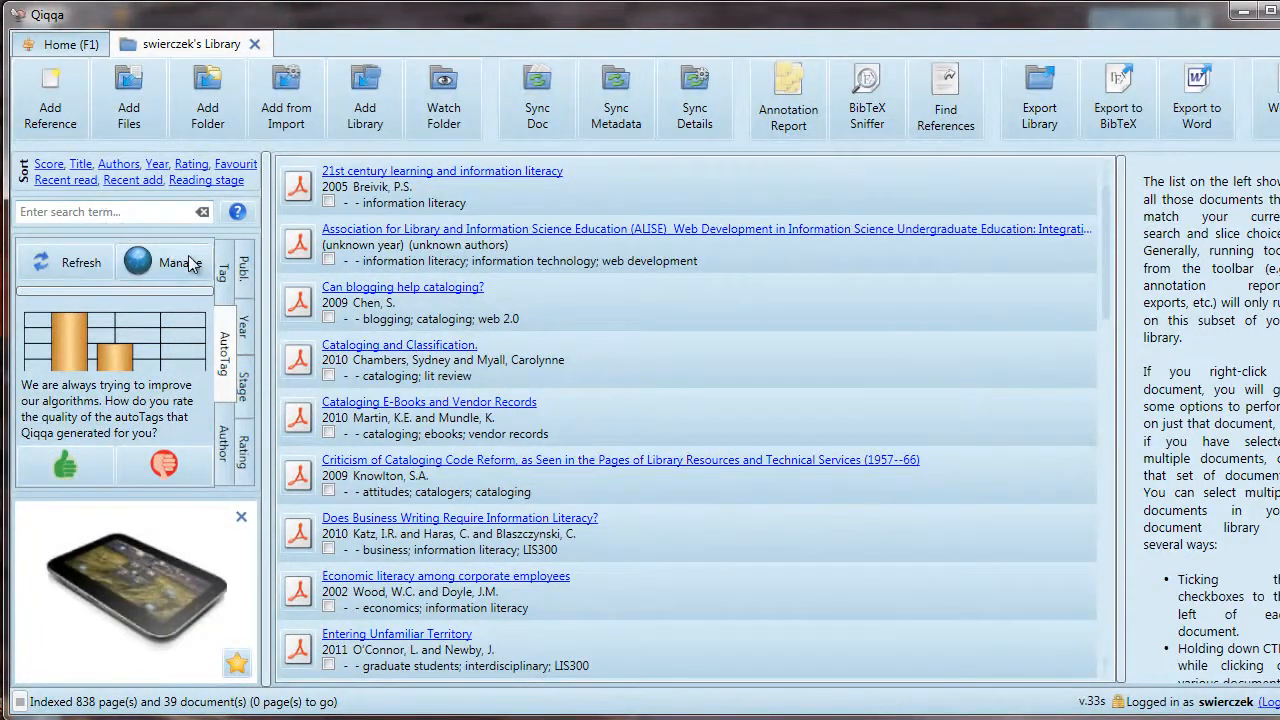
click(221, 268)
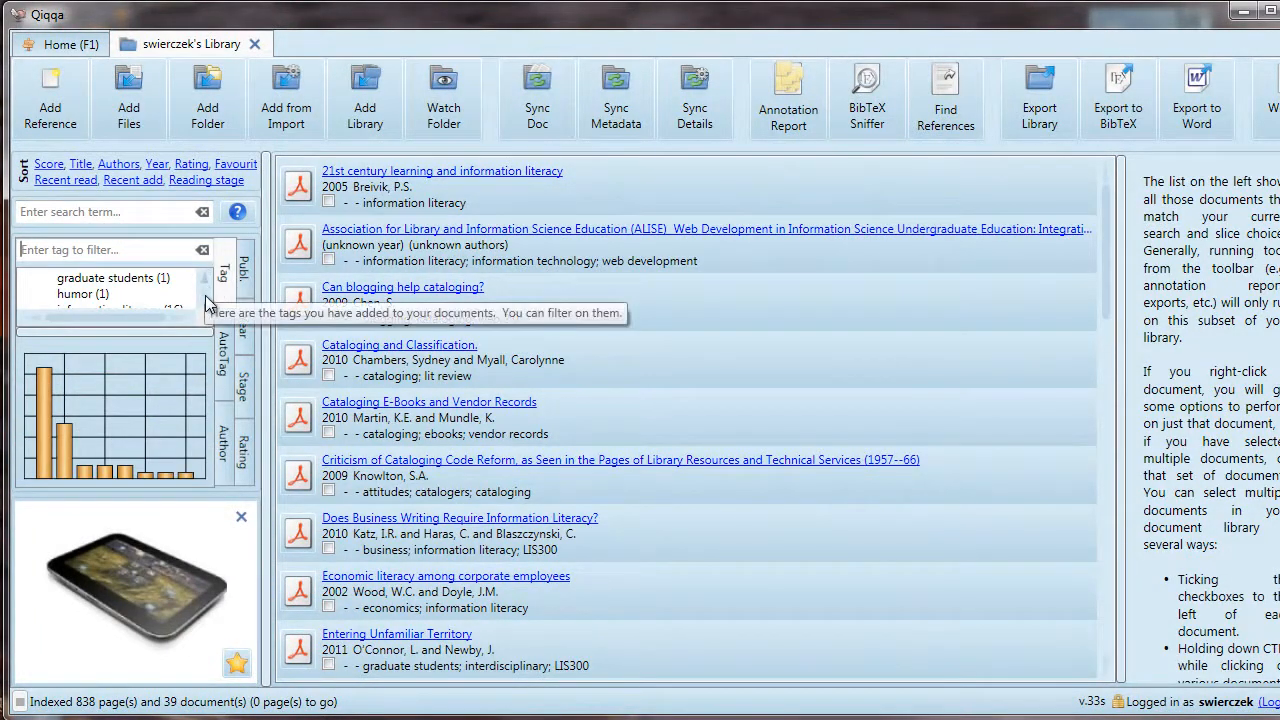
scroll(207, 300, down, 3)
scroll(207, 300, down, 1)
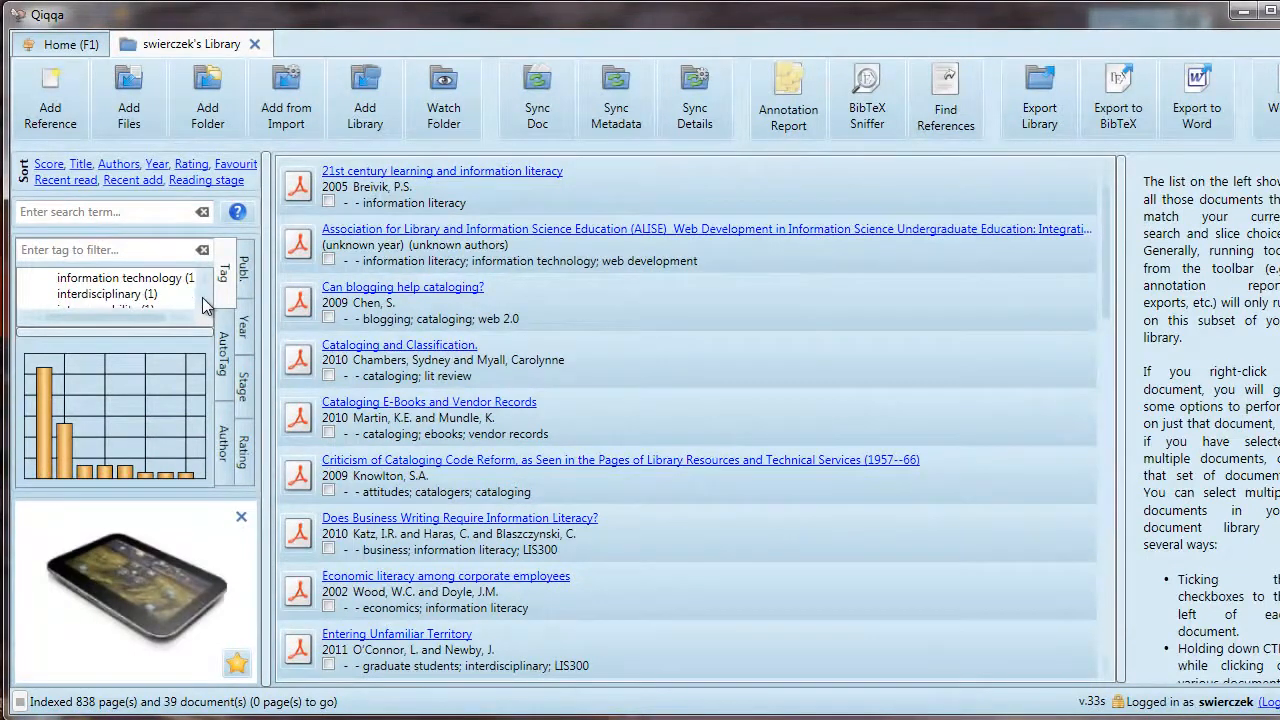
click(165, 296)
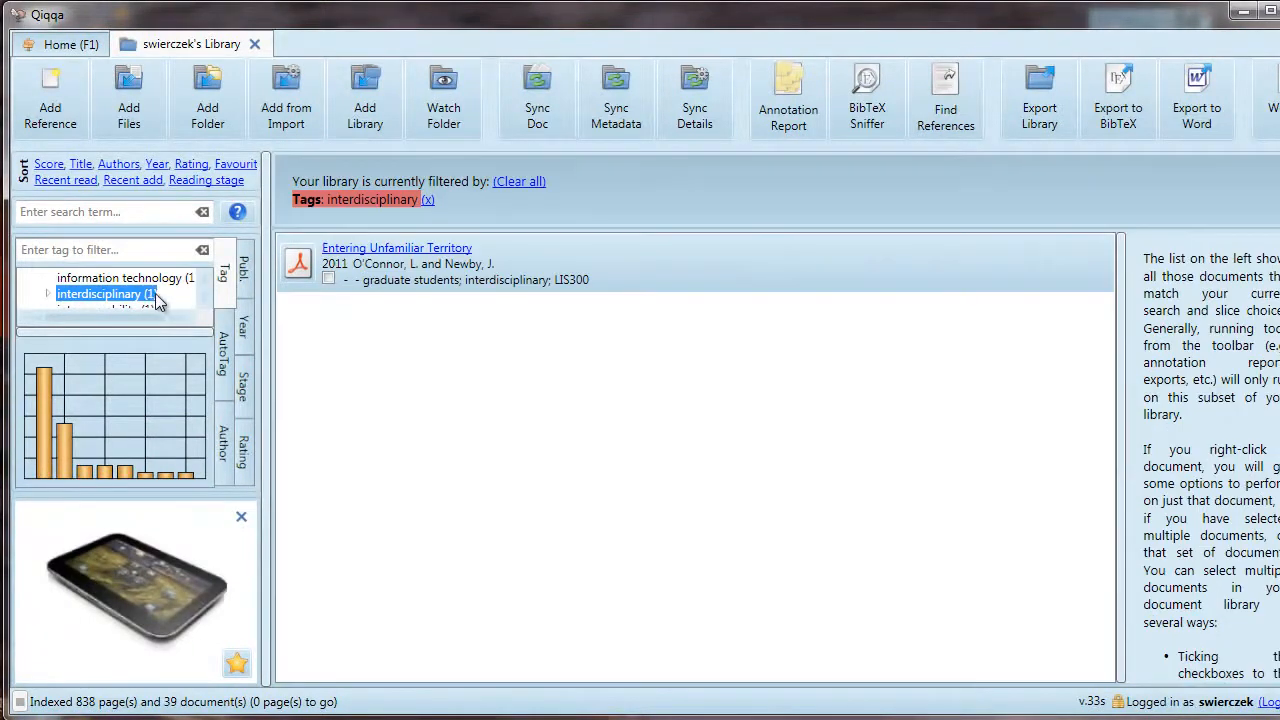
click(427, 200)
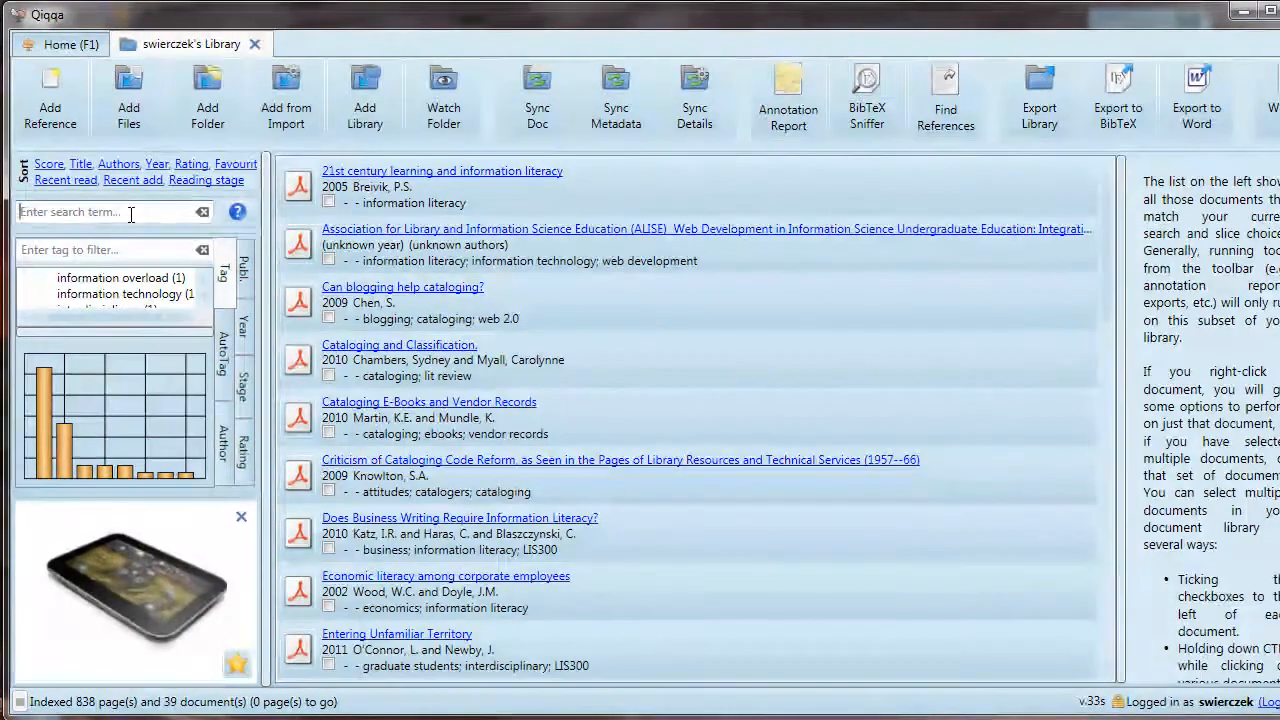
Search the library for "interdisciplinary" and clear the search filter
text(interdisciplinary)
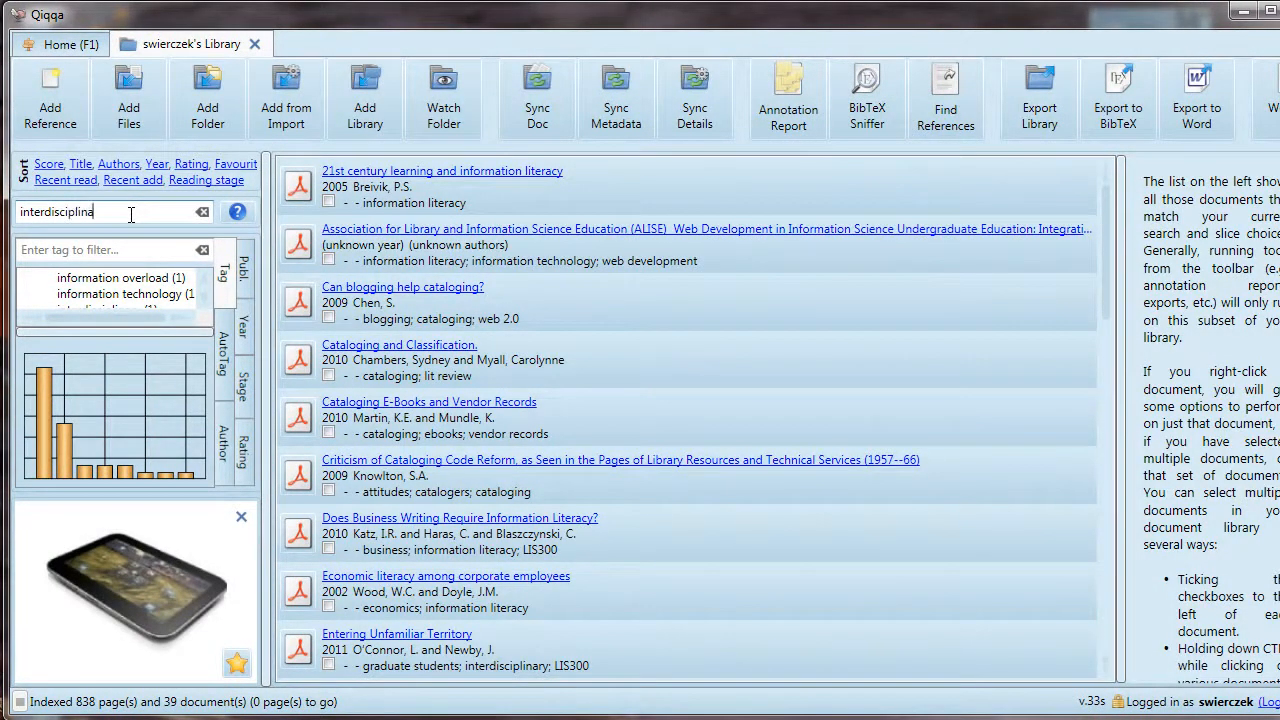
key(Return)
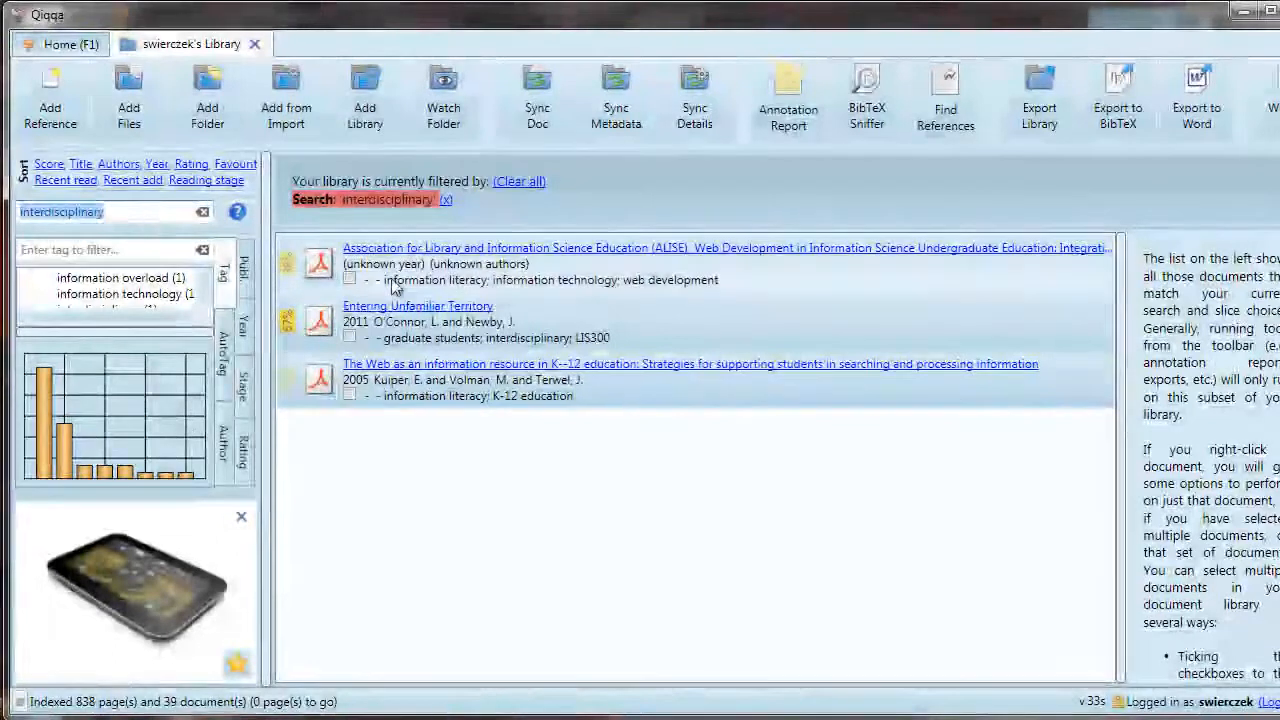
click(446, 200)
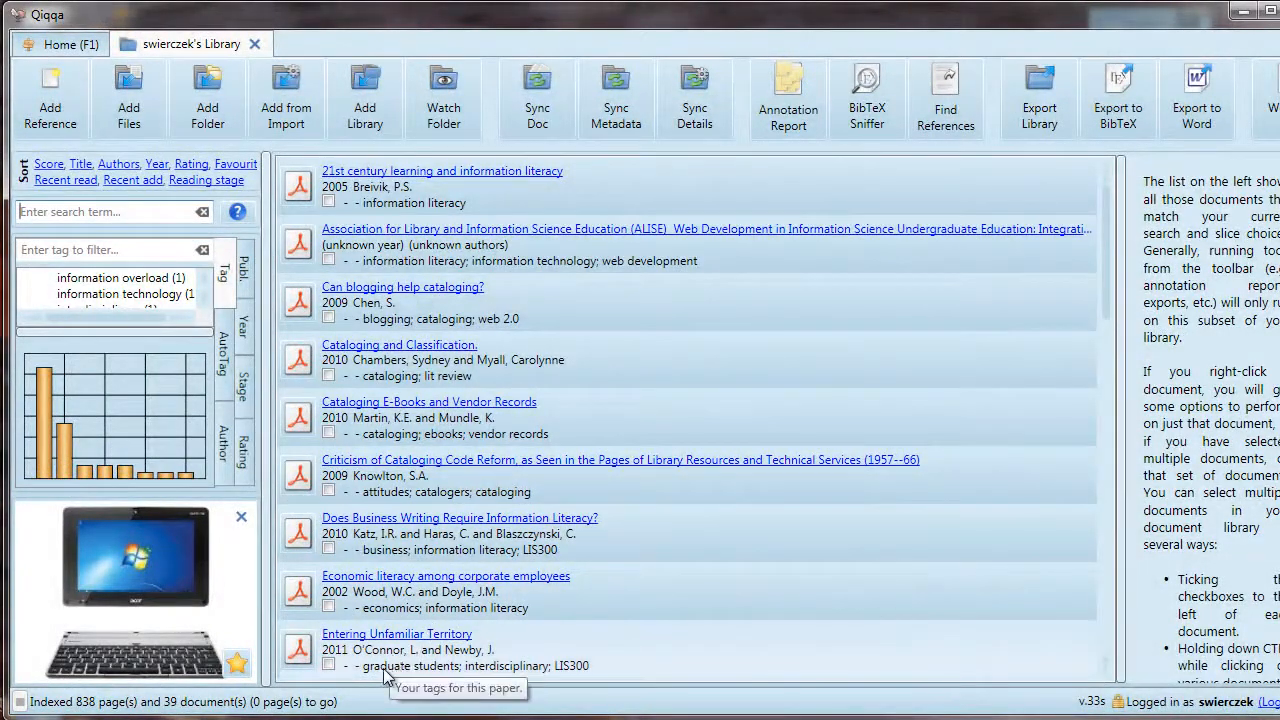
Tick the document Entering Unfamiliar Territory and look through the rest of the library list
click(329, 666)
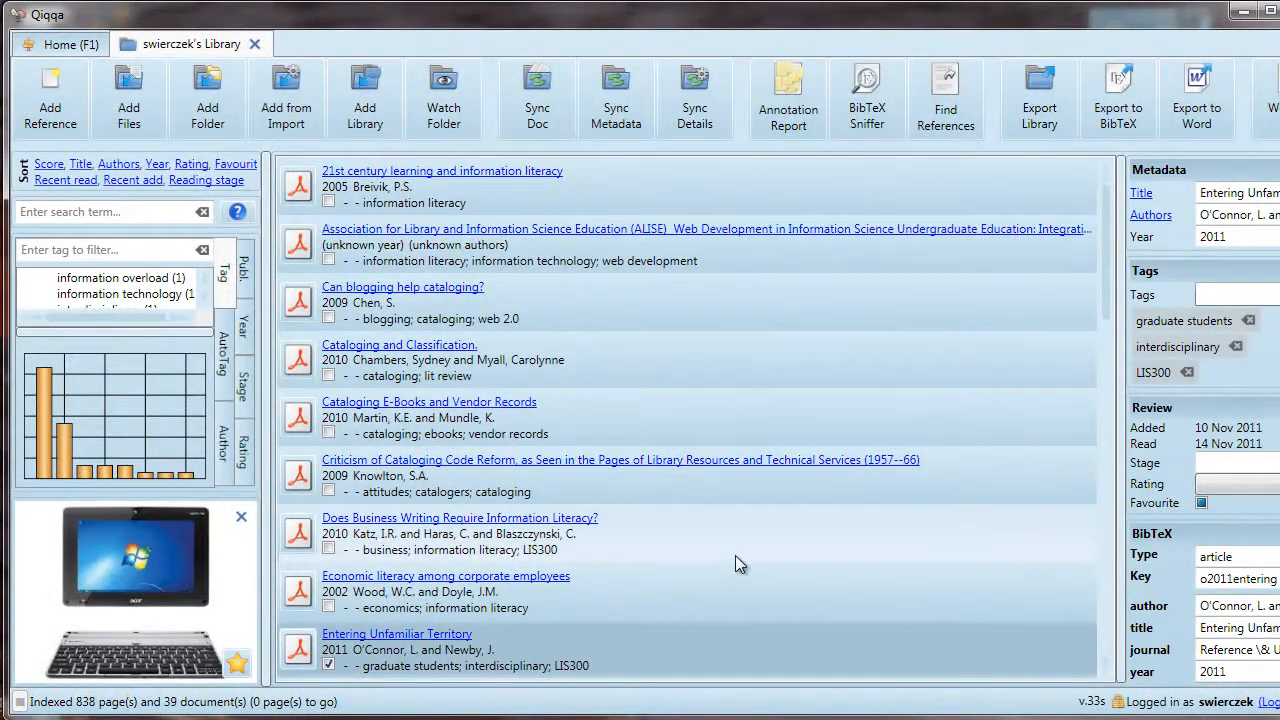
scroll(735, 562, down, 2)
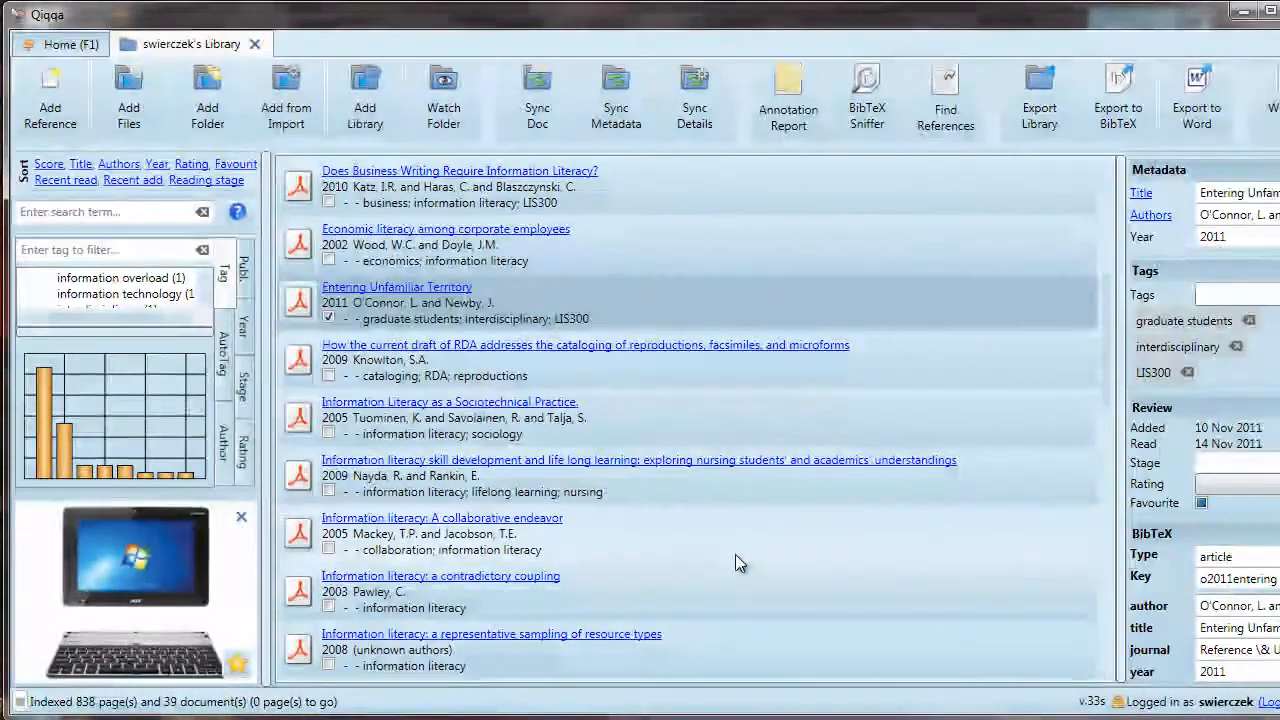
scroll(735, 563, down, 3)
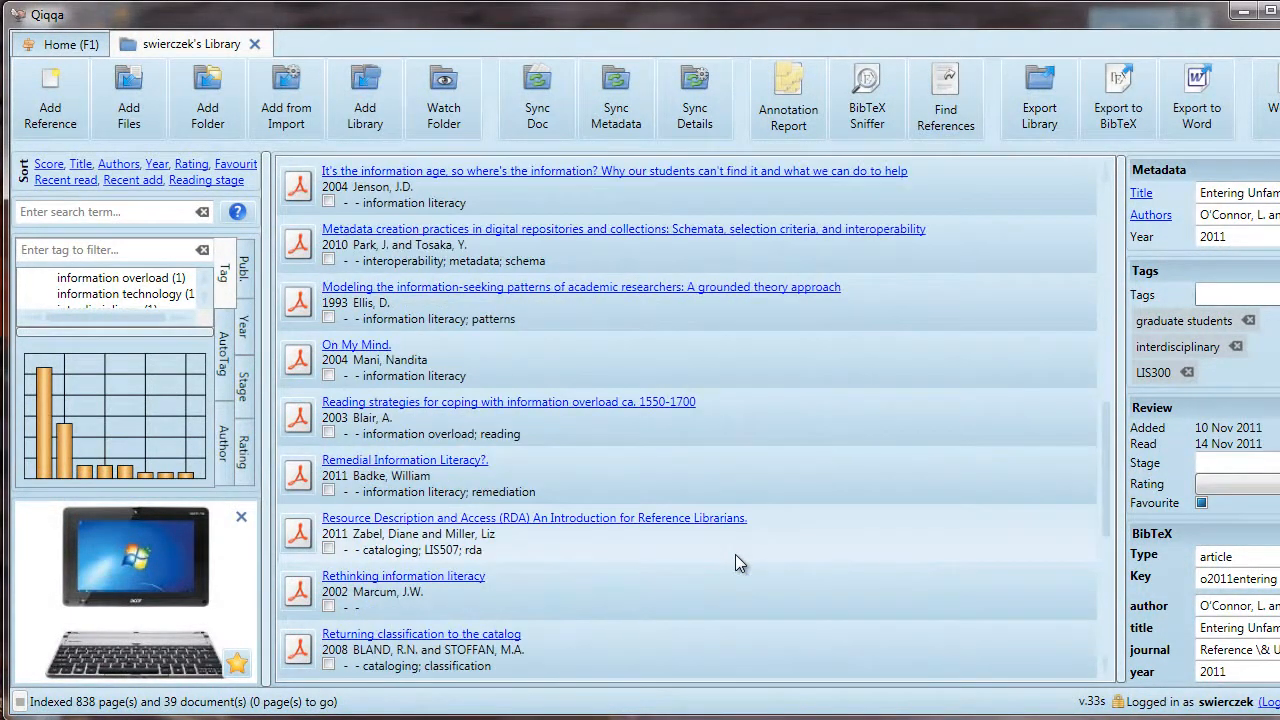
scroll(735, 554, down, 1)
scroll(735, 554, down, 1)
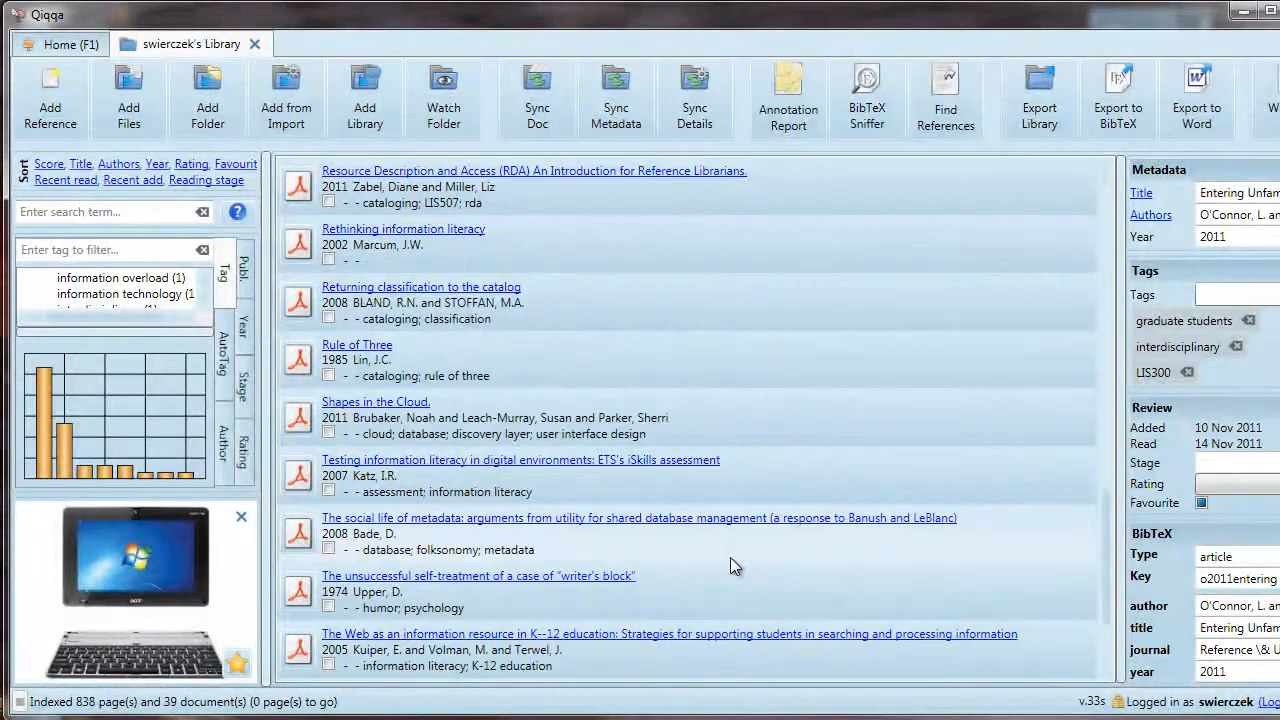
scroll(735, 554, up, 7)
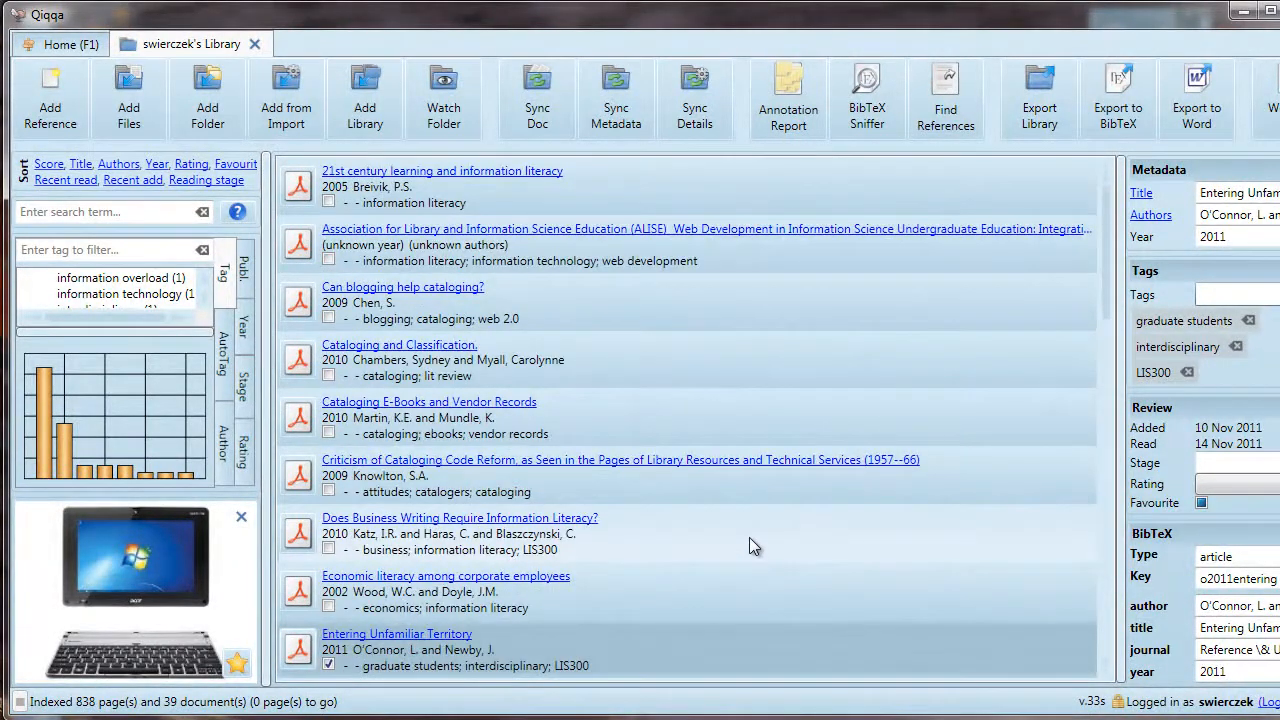
Generate an annotation report that includes all annotation tags
click(810, 103)
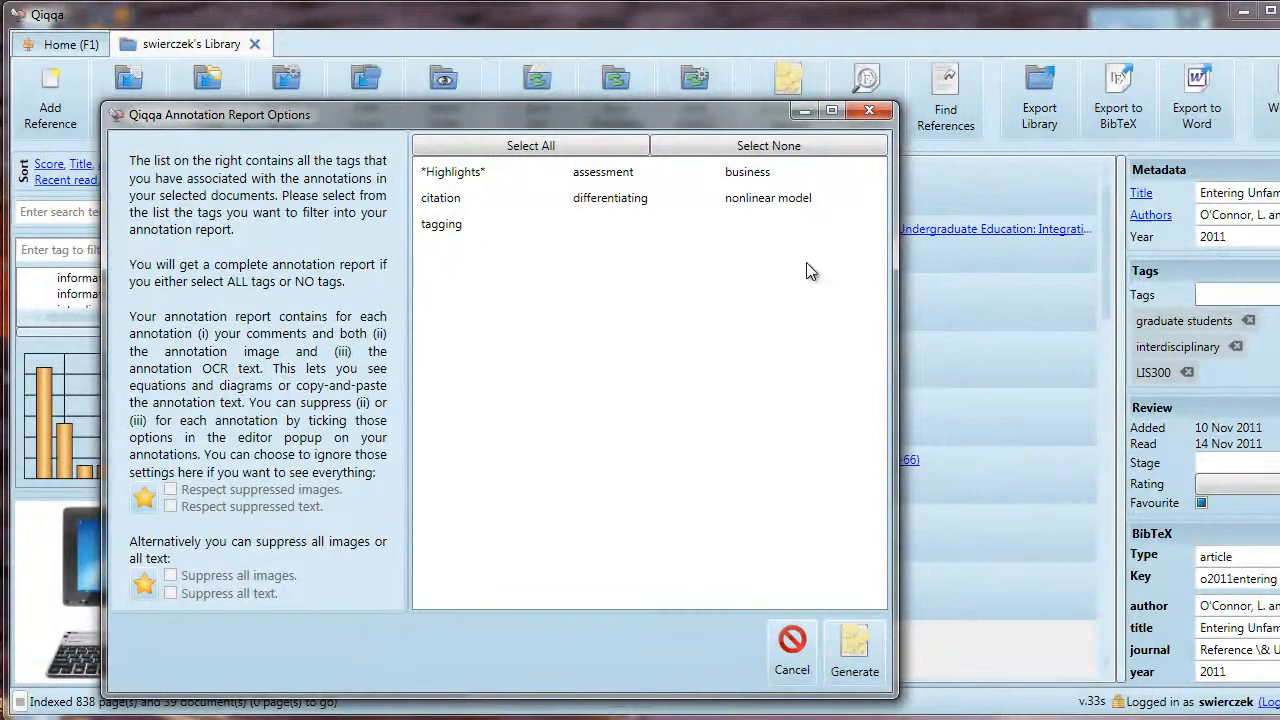
click(617, 143)
click(858, 663)
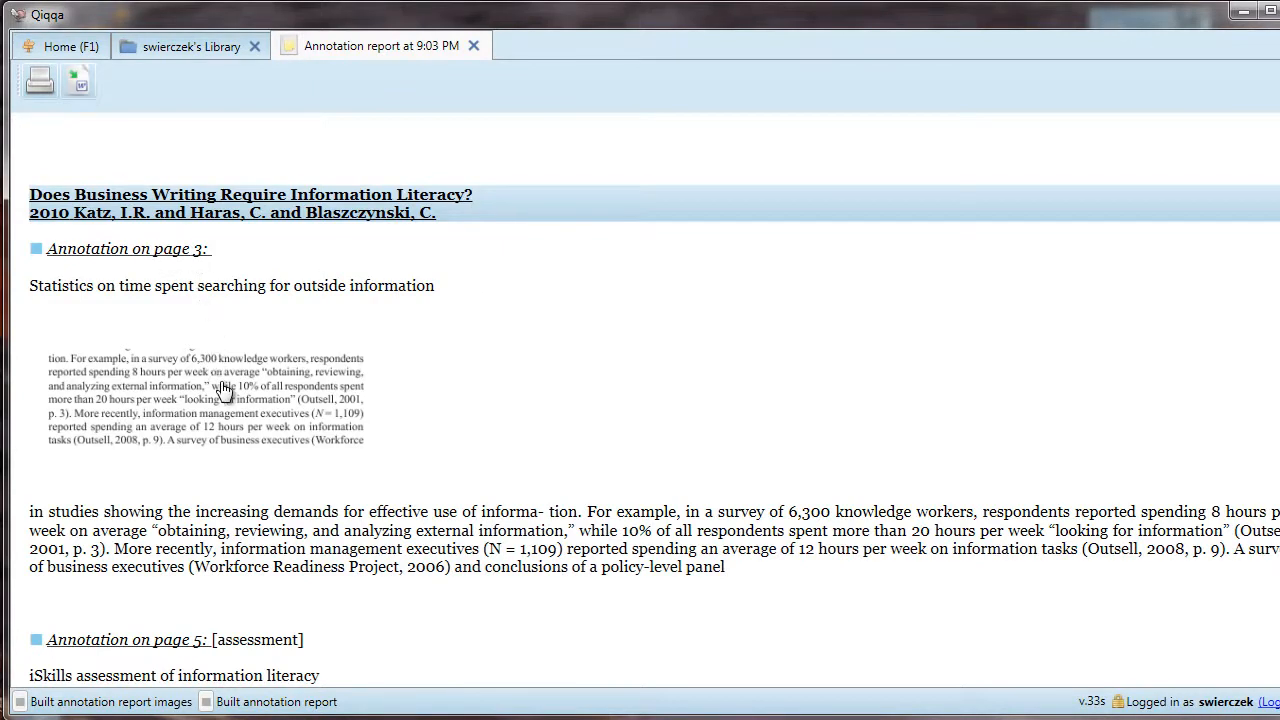
Read the report's comment and extracted text for the page 3 annotation, and continue to the page 12 highlights
drag(30, 286, 485, 286)
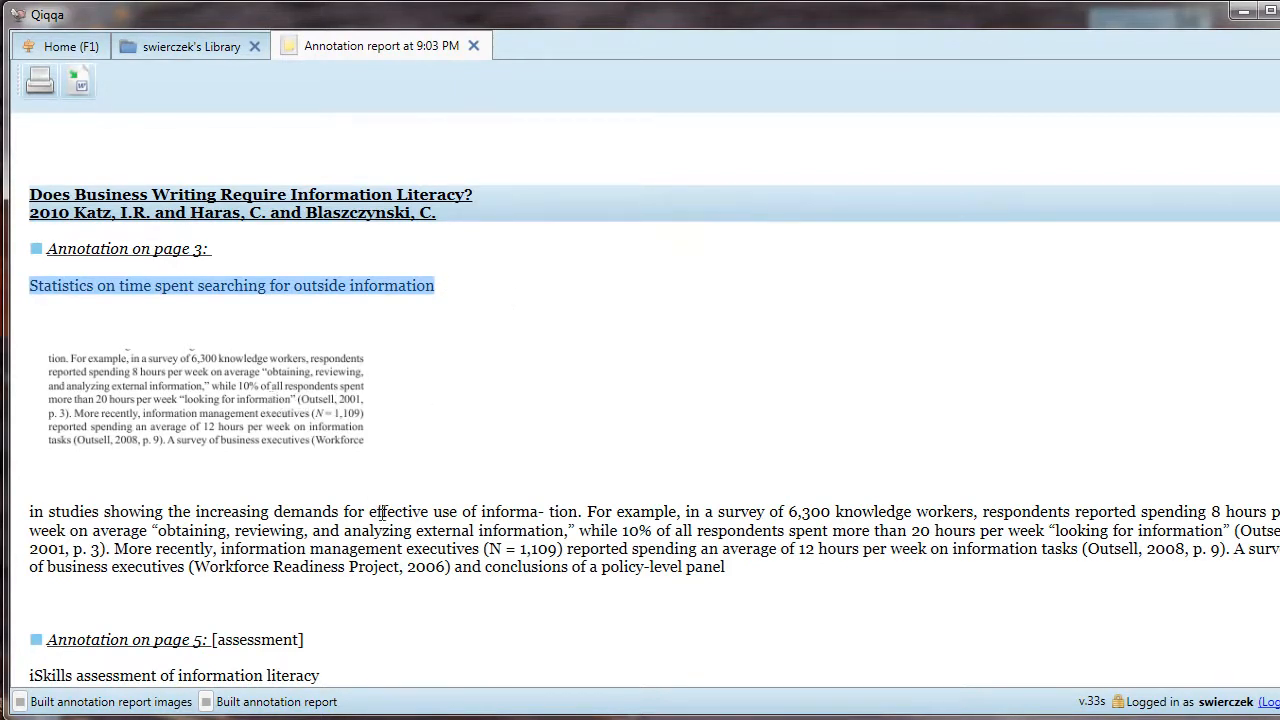
click(398, 545)
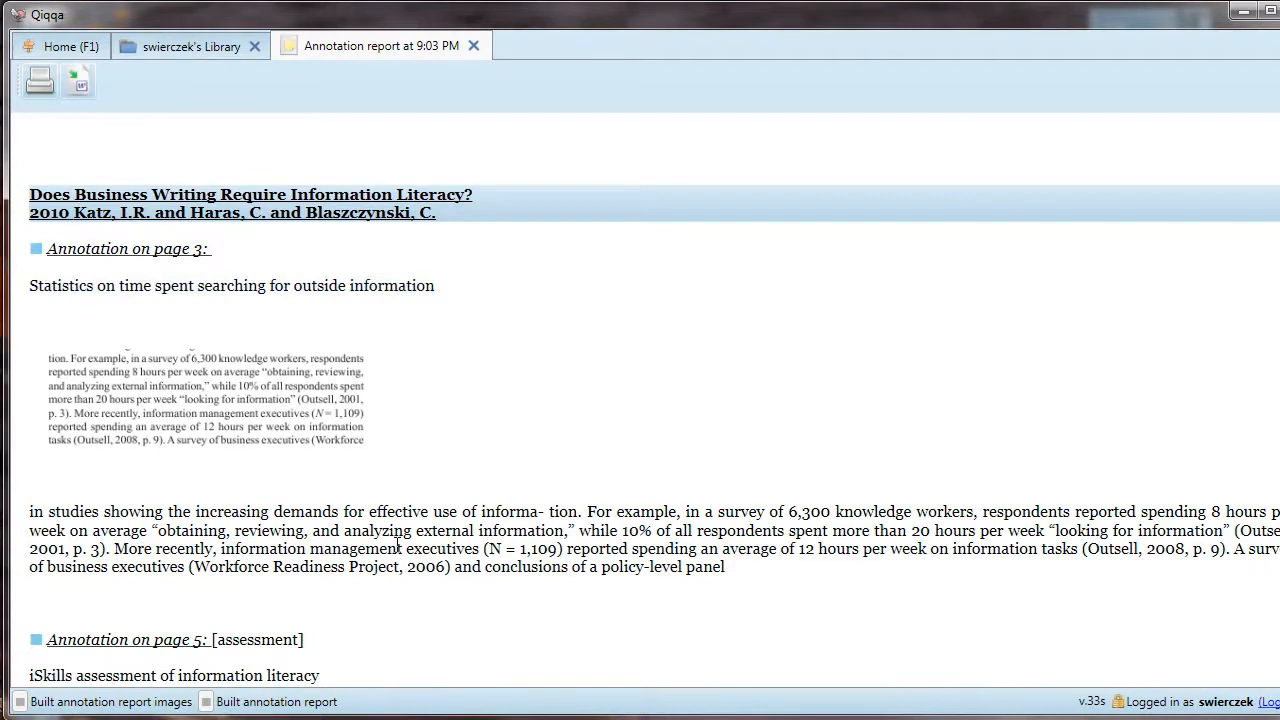
scroll(398, 545, down, 2)
drag(748, 497, 0, 458)
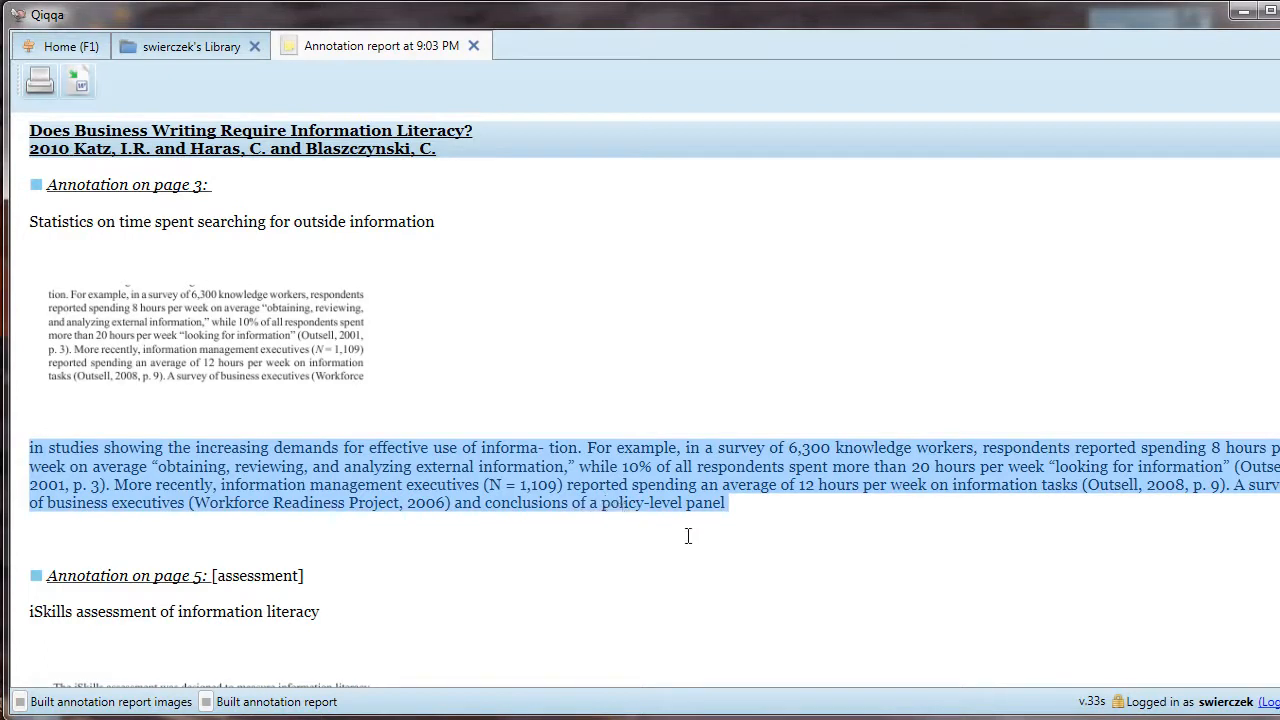
click(748, 531)
scroll(700, 545, down, 7)
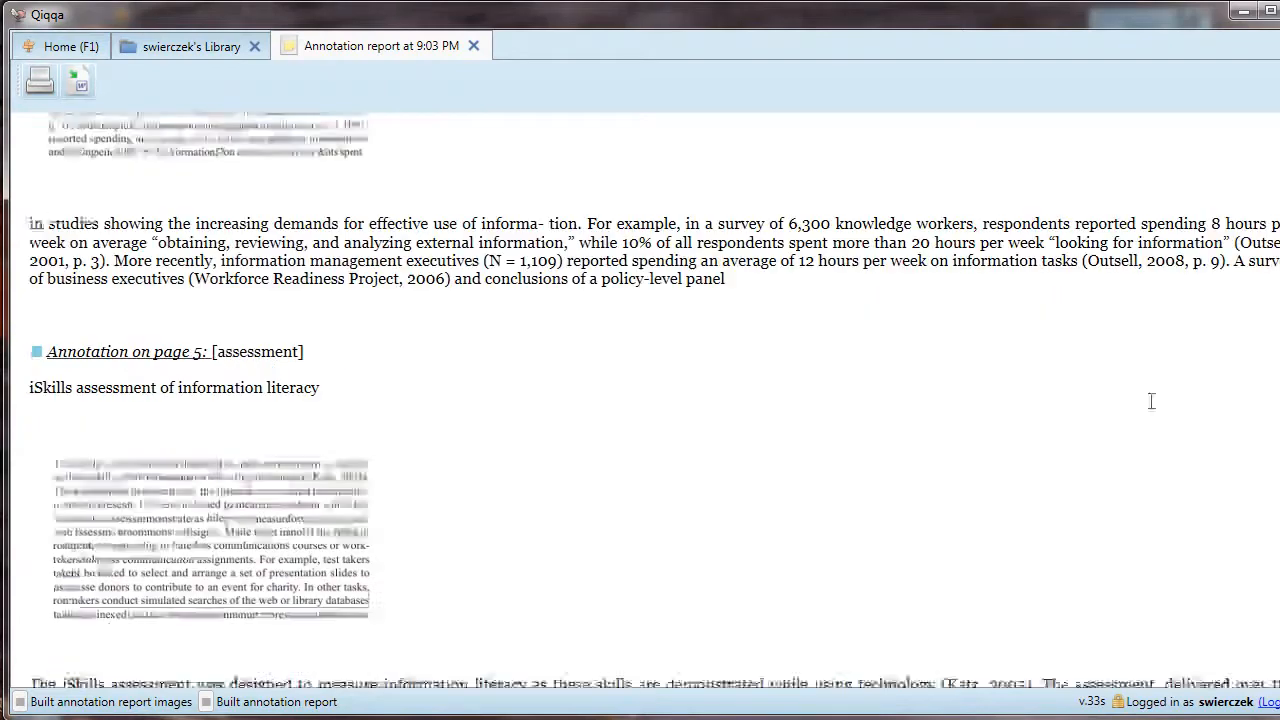
scroll(654, 400, down, 10)
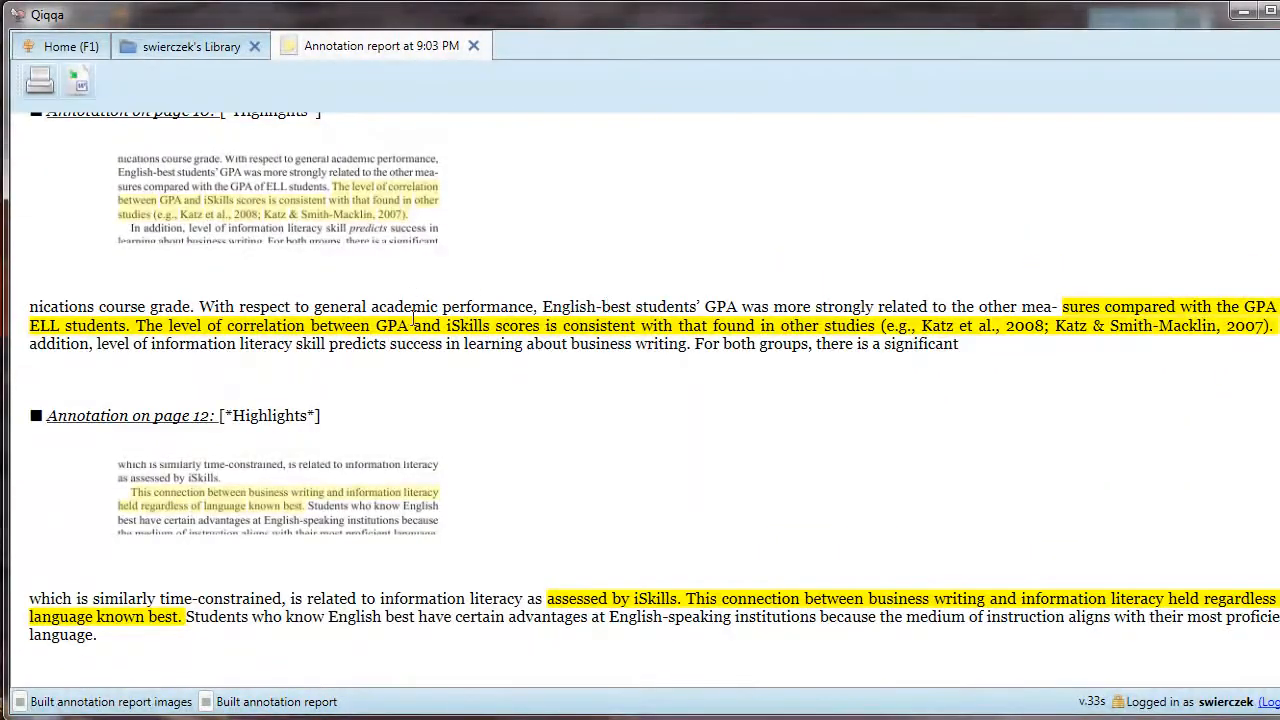
Open the source article from a page 12 highlight, view the highlighted passage, and return to read the rest of the report
click(295, 502)
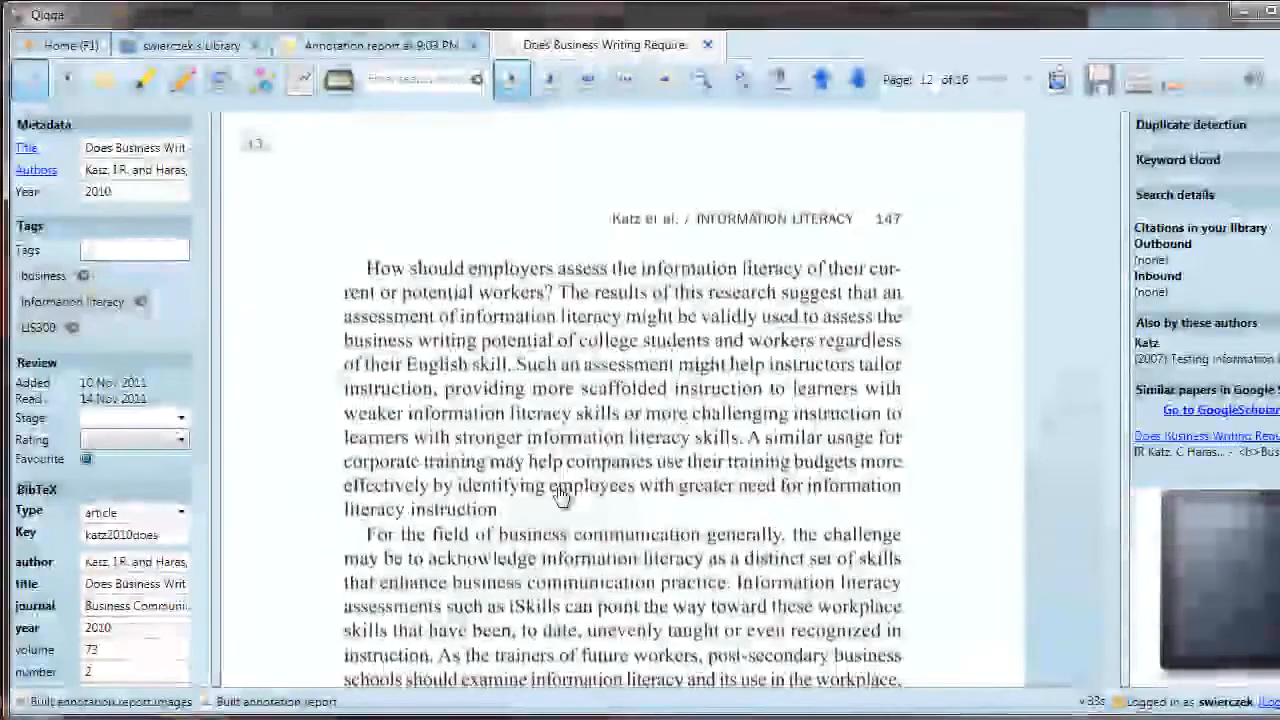
scroll(570, 485, down, 6)
scroll(570, 485, up, 6)
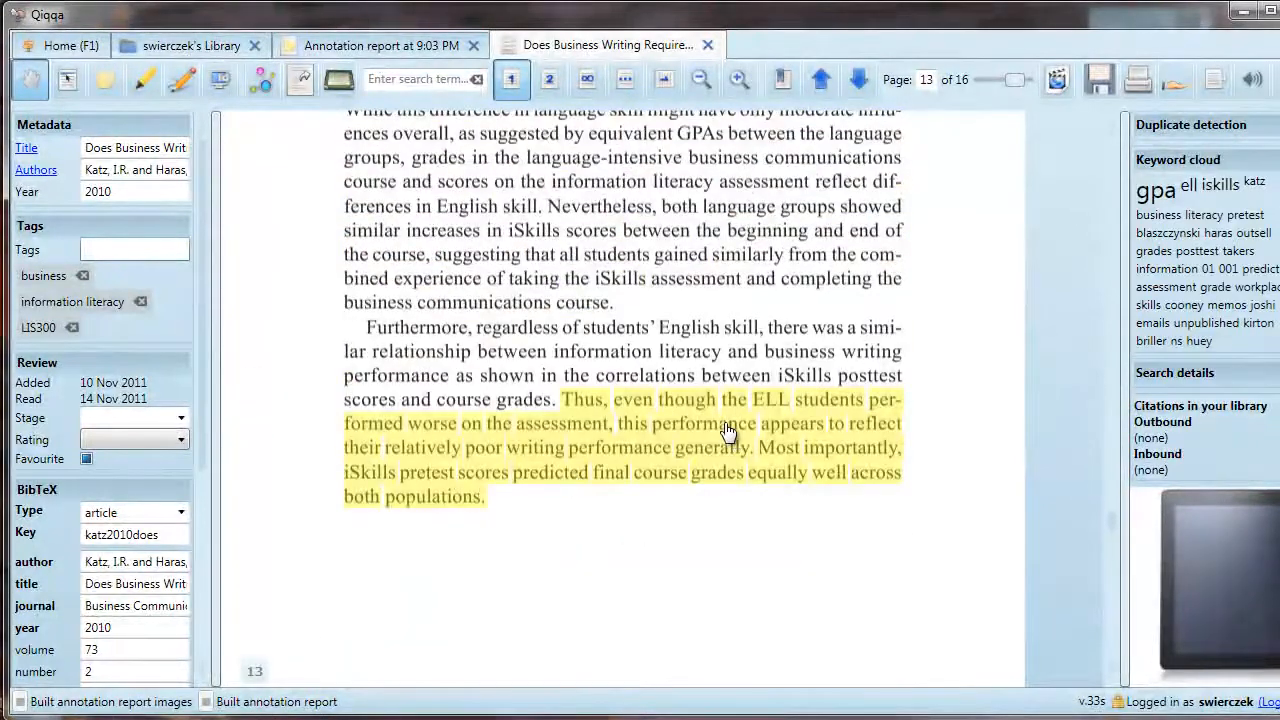
click(406, 49)
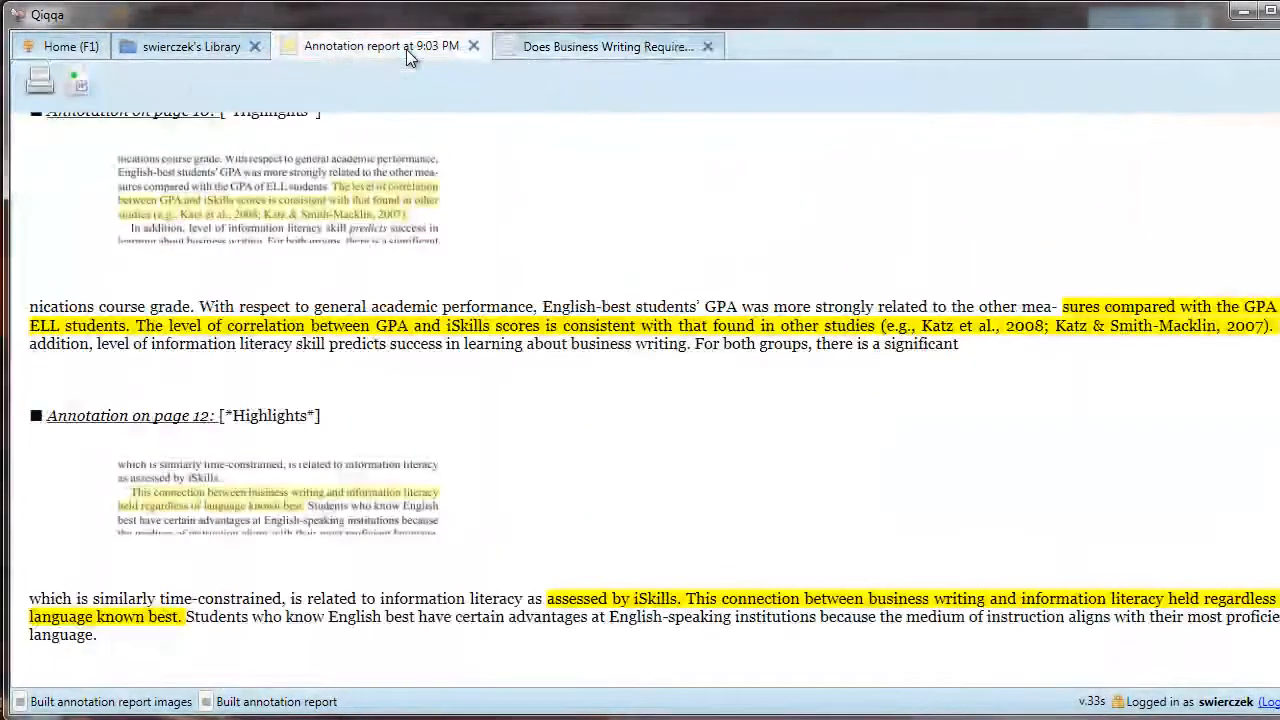
scroll(800, 460, down, 3)
scroll(810, 480, down, 8)
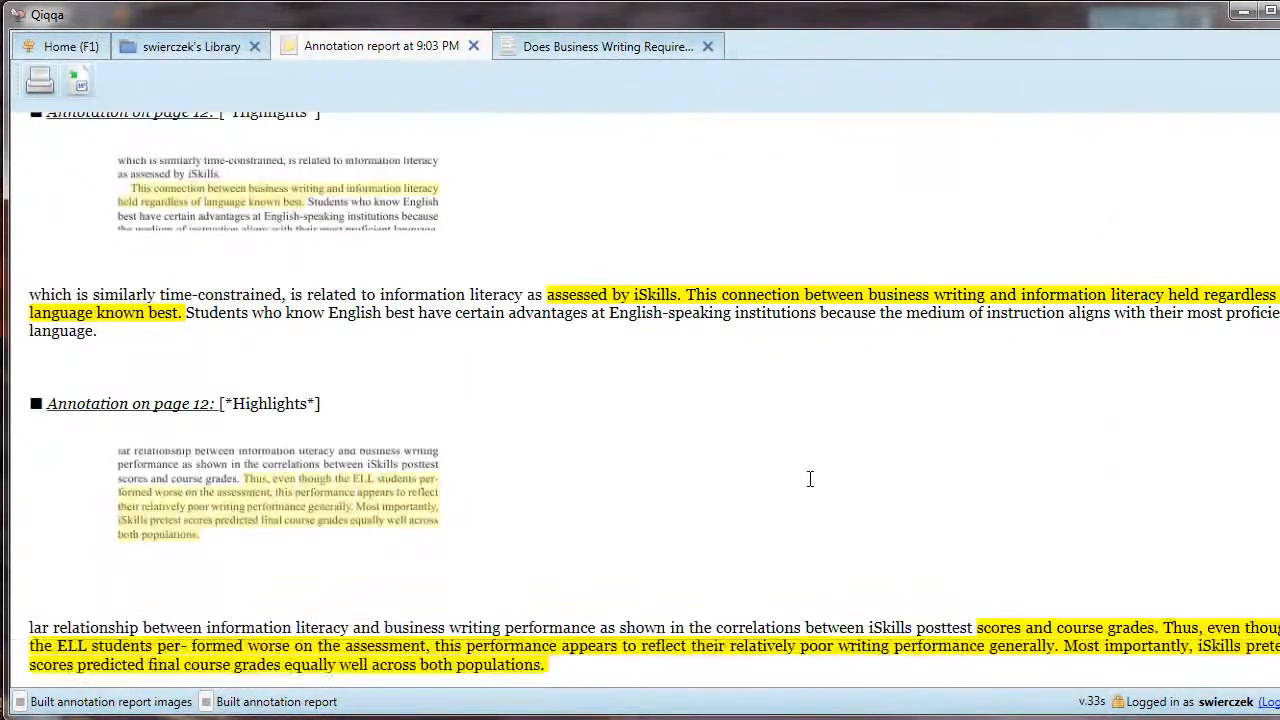
scroll(810, 479, down, 5)
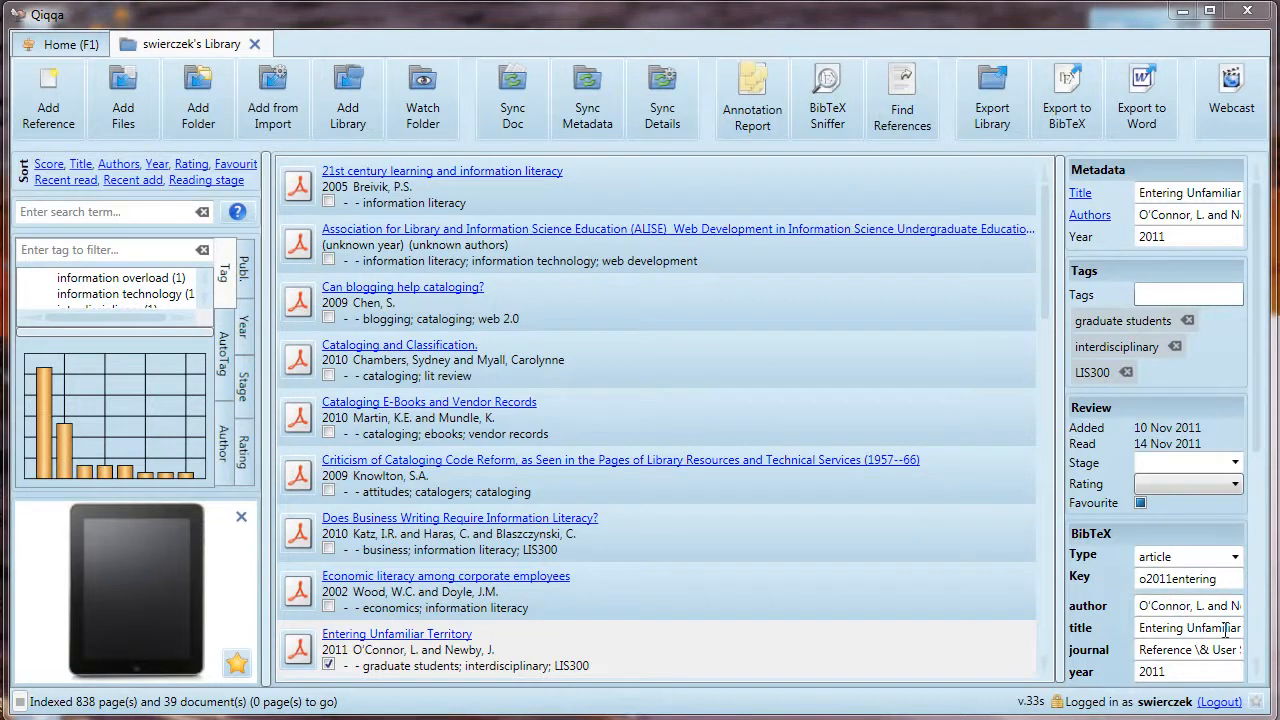
Go to the Home screen
click(70, 48)
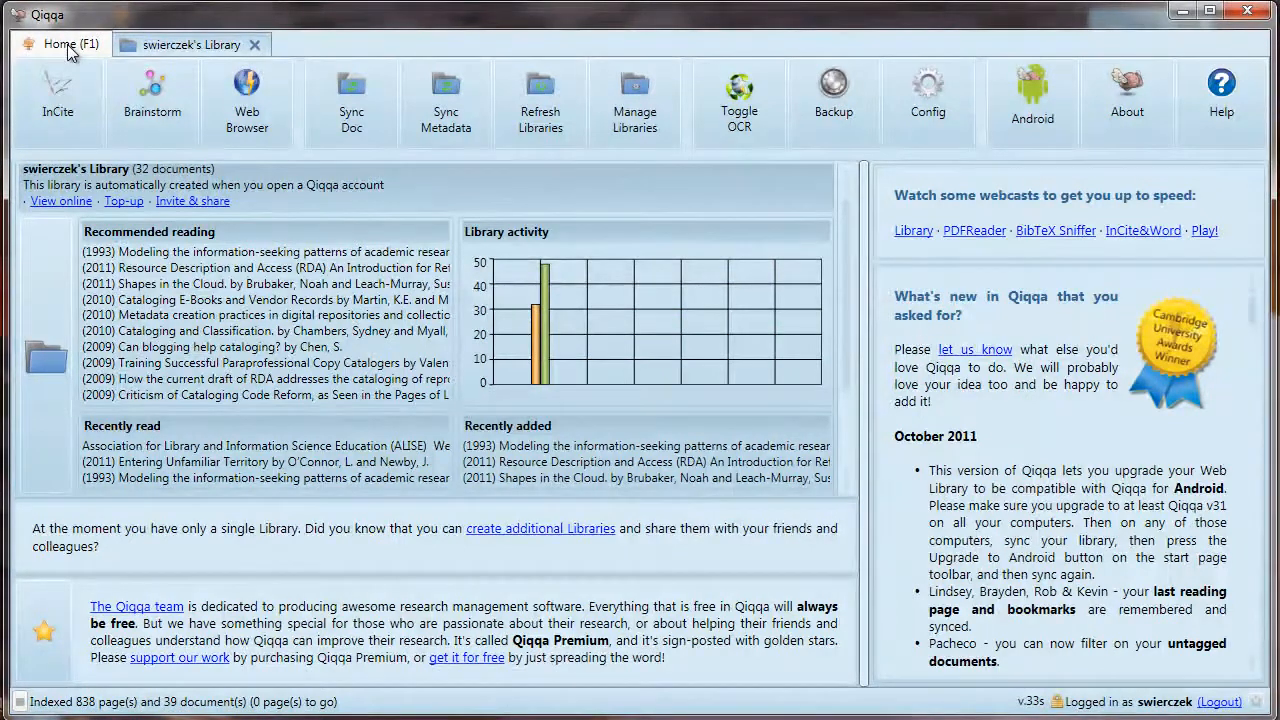
View the library's storage top-up page in the browser and return to the Home screen
click(124, 202)
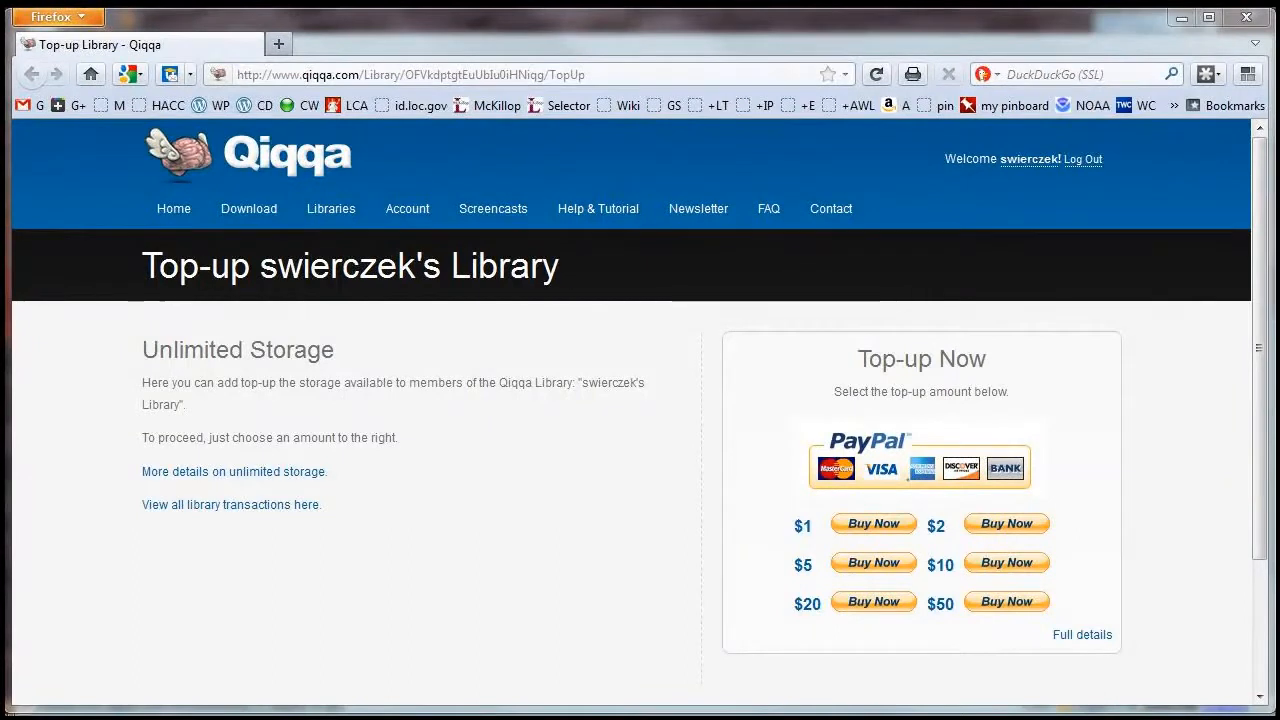
key(alt+Tab)
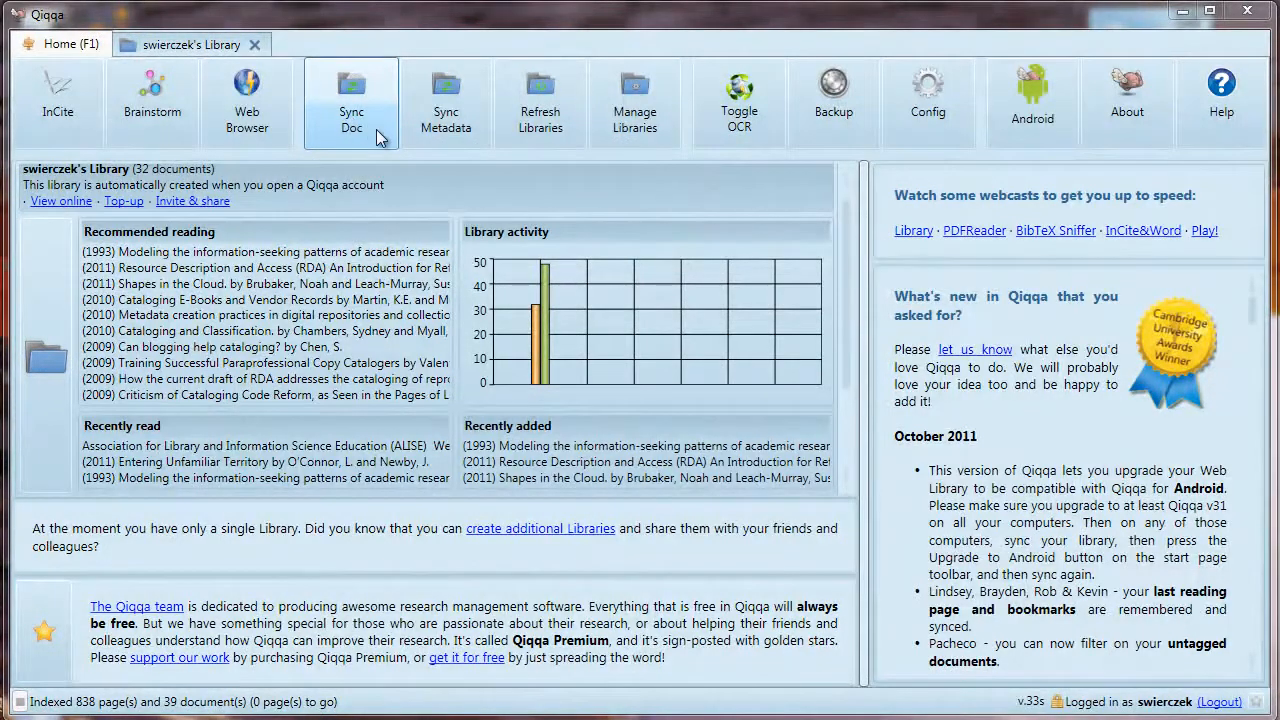
click(86, 45)
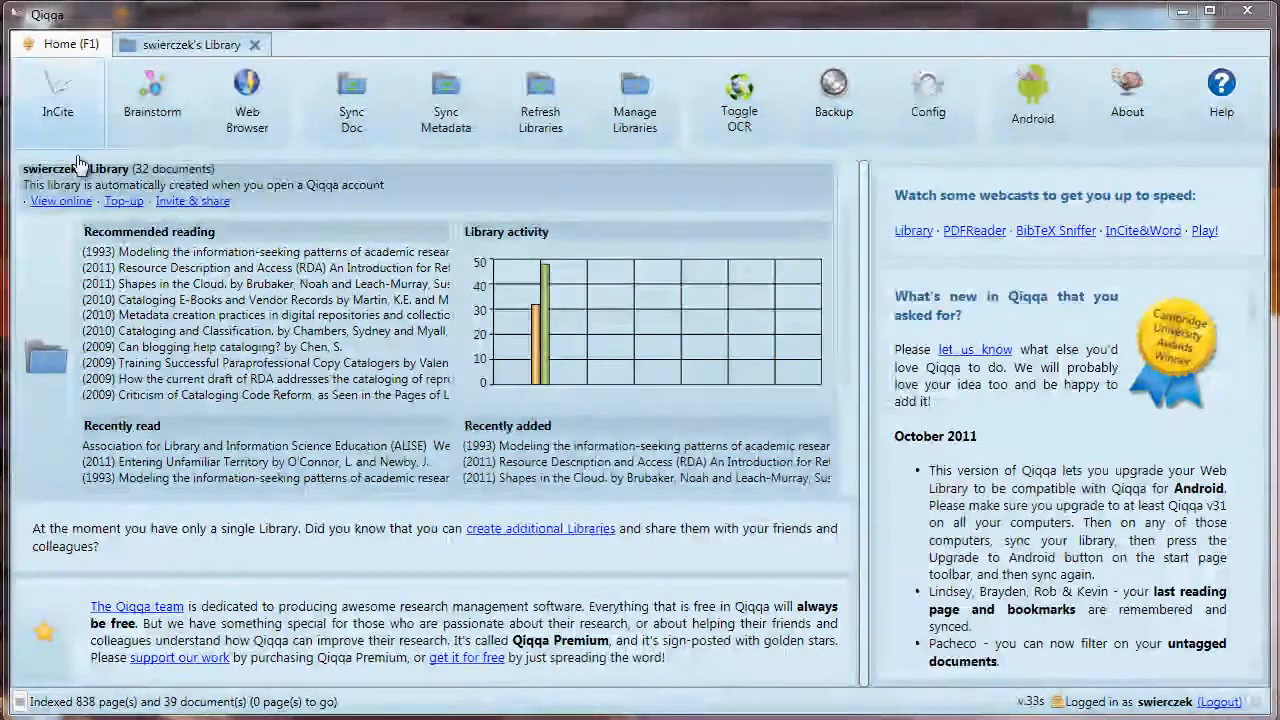
Open the library's online Web Library and look through its list of downloadable documents
click(48, 202)
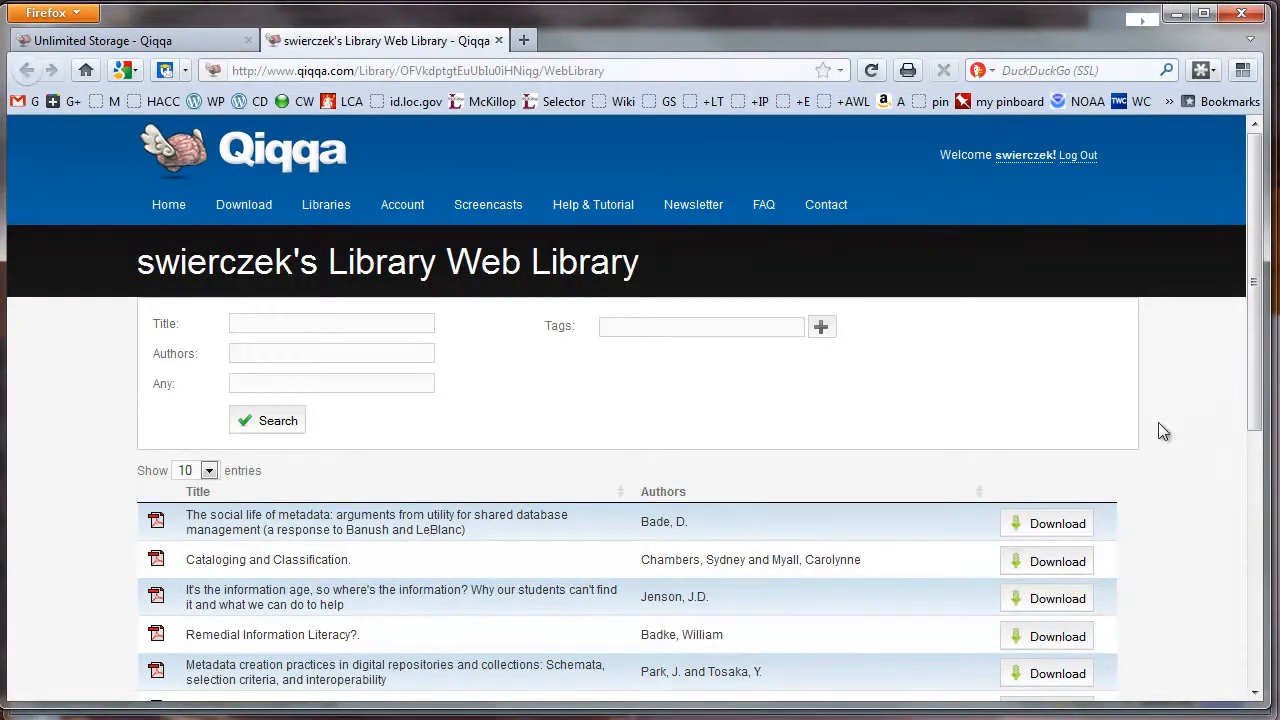
scroll(1160, 430, down, 2)
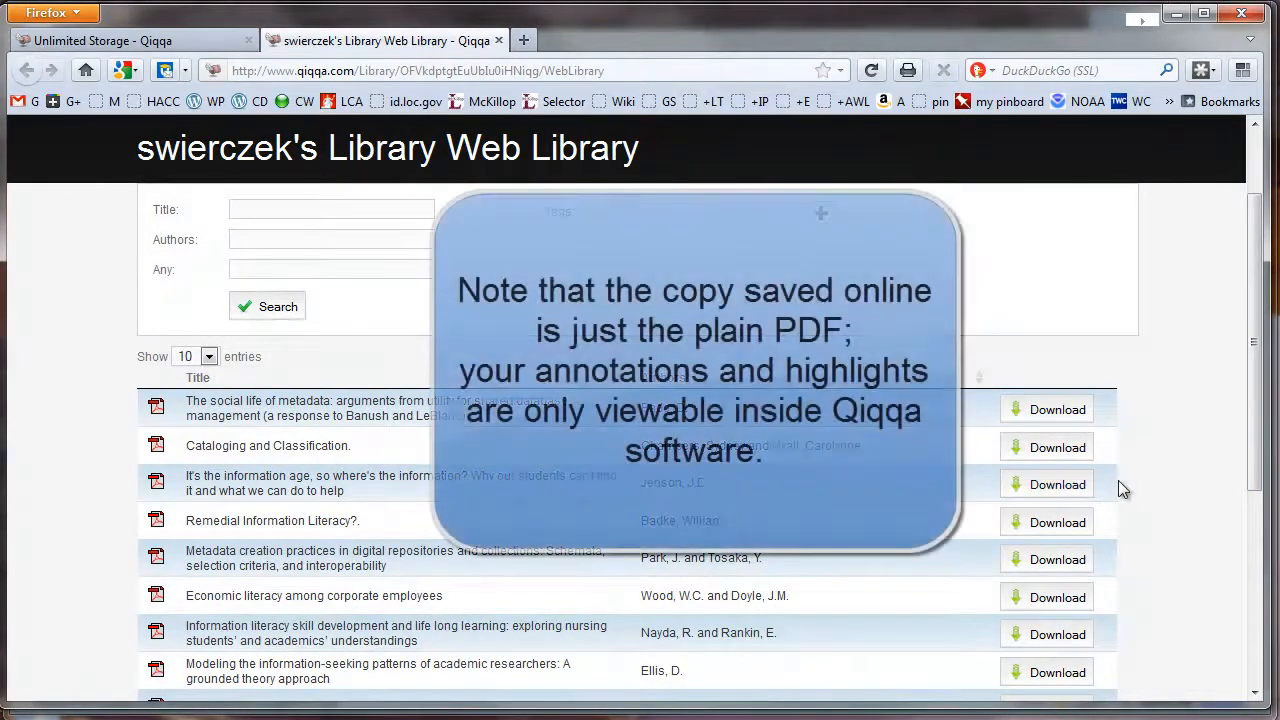
scroll(1154, 494, up, 2)
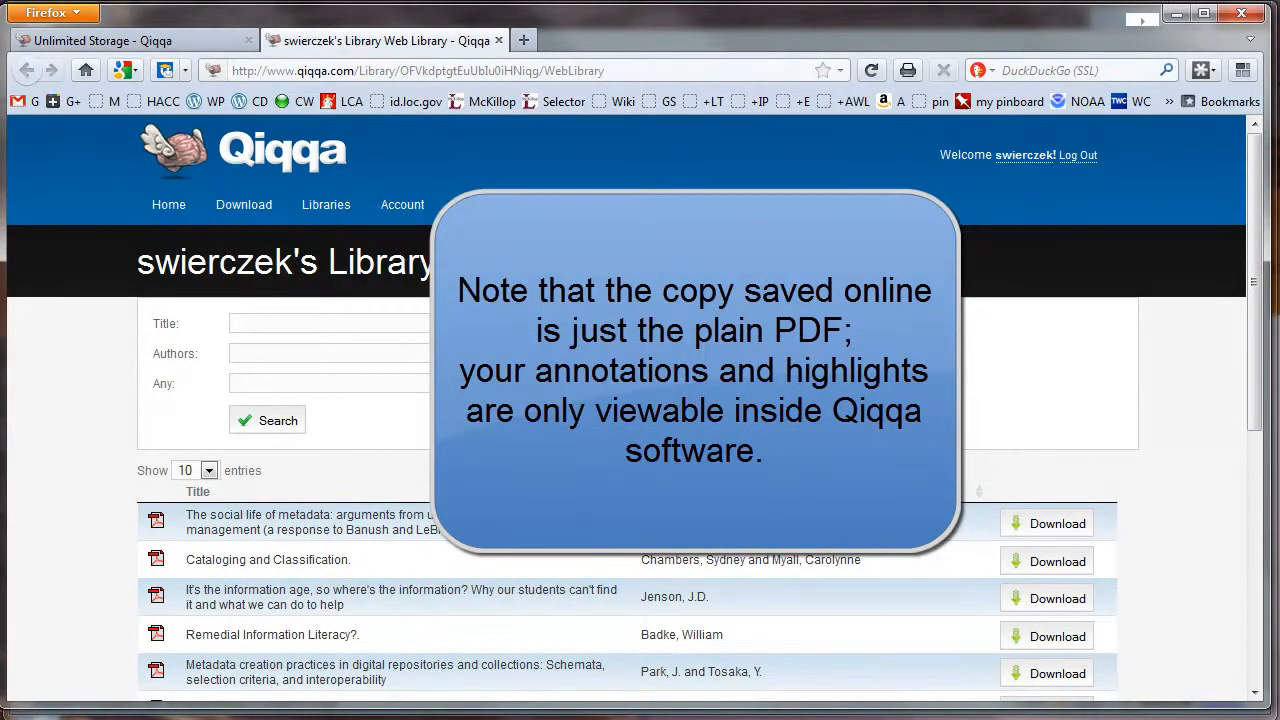
Go from the website's Libraries page to the library's top-up page and open the details on unlimited storage
click(326, 208)
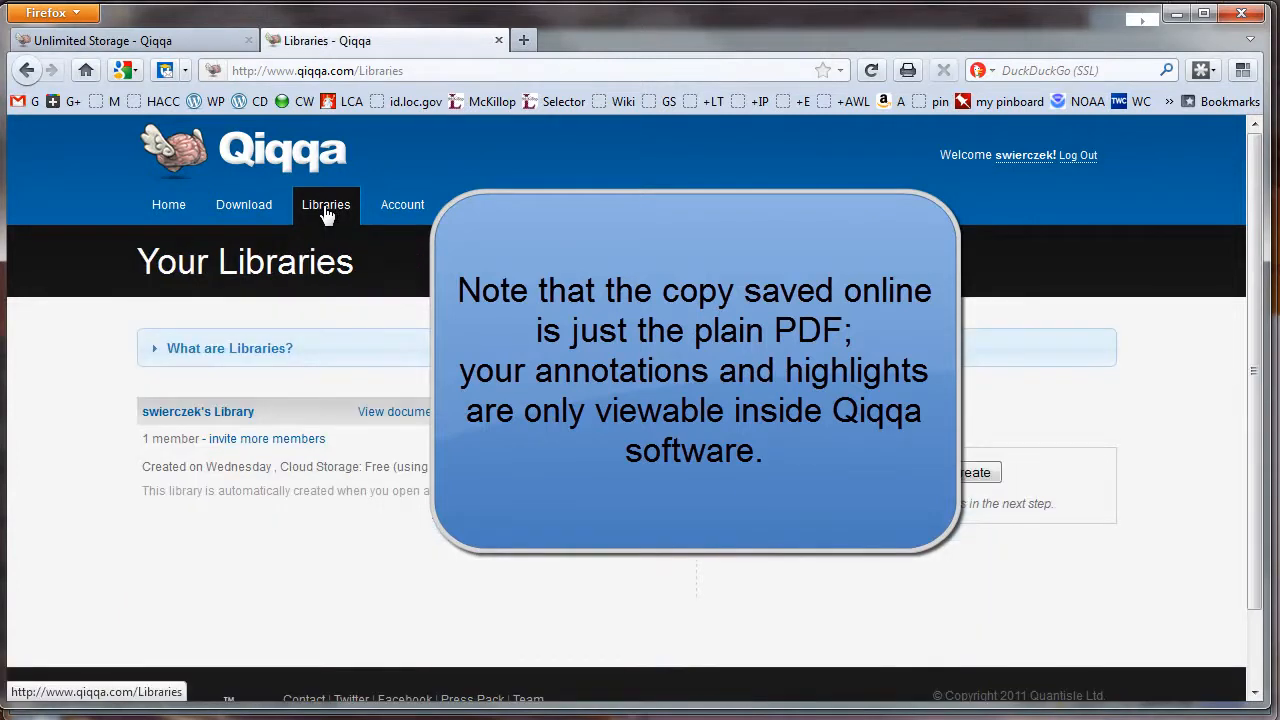
click(555, 468)
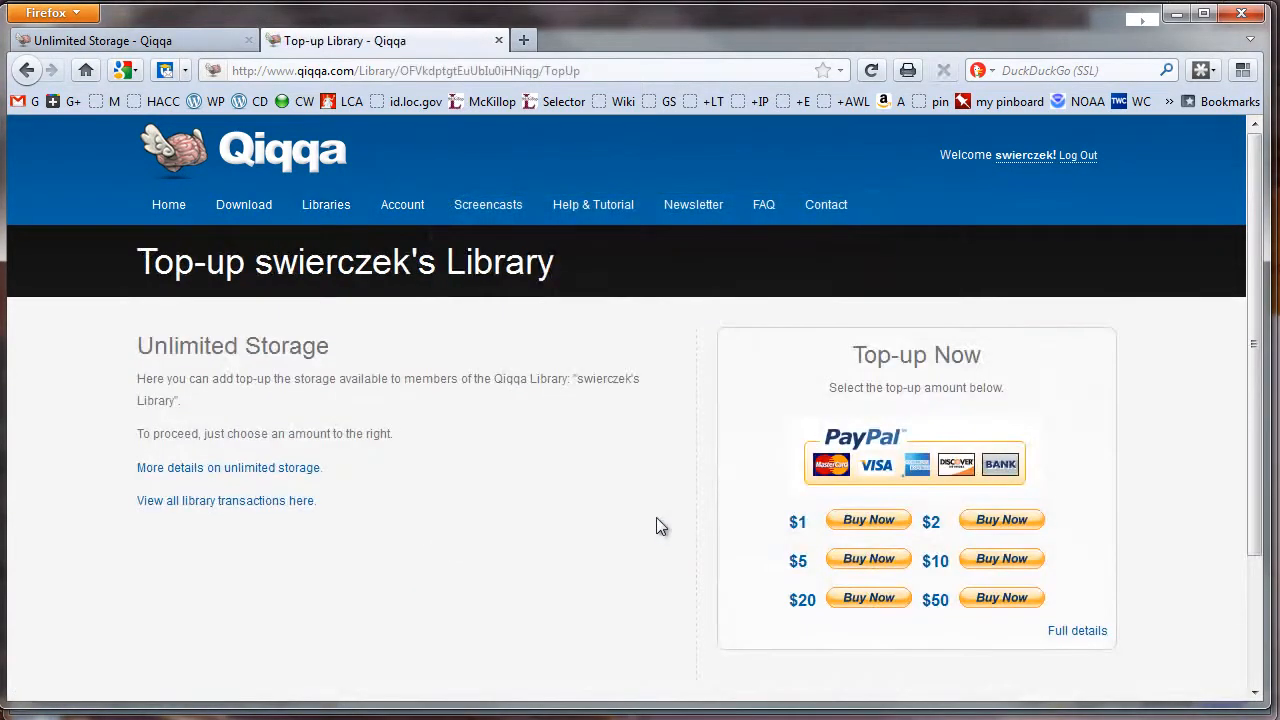
click(268, 470)
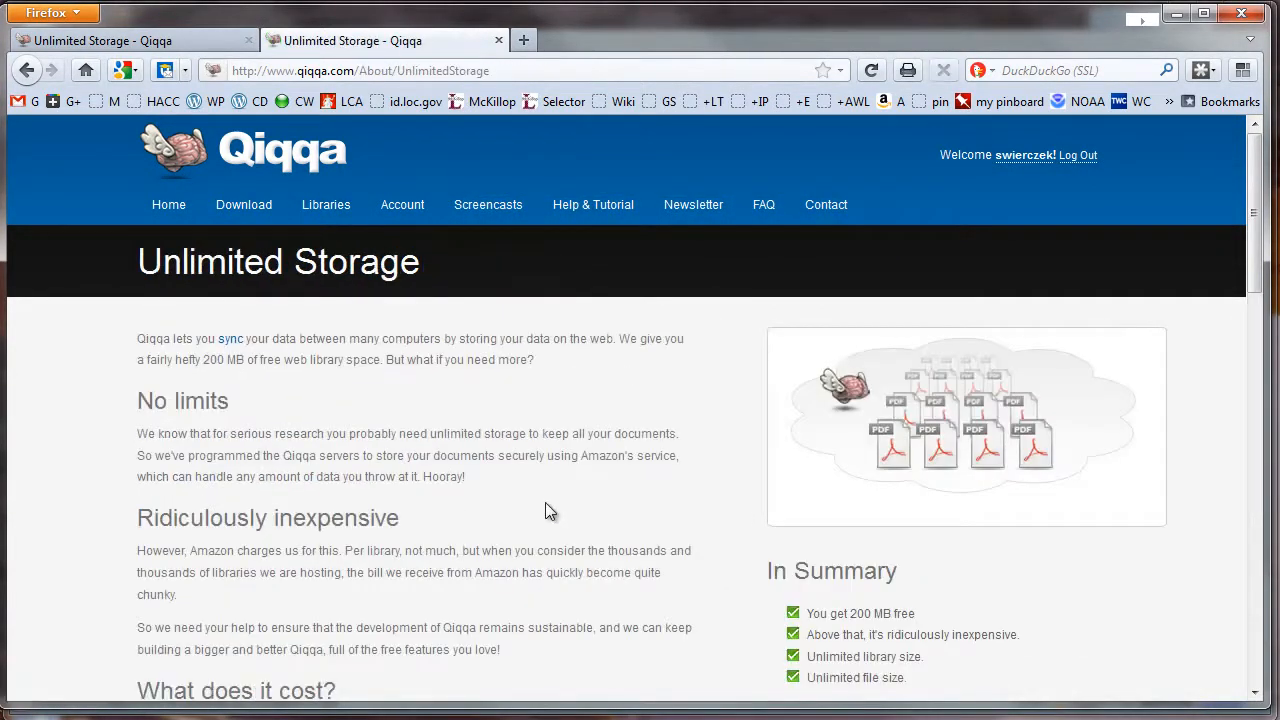
Read the Unlimited Storage page's cost examples, including the monthly prices, and switch back to Qiqqa
scroll(570, 512, down, 3)
scroll(584, 519, down, 3)
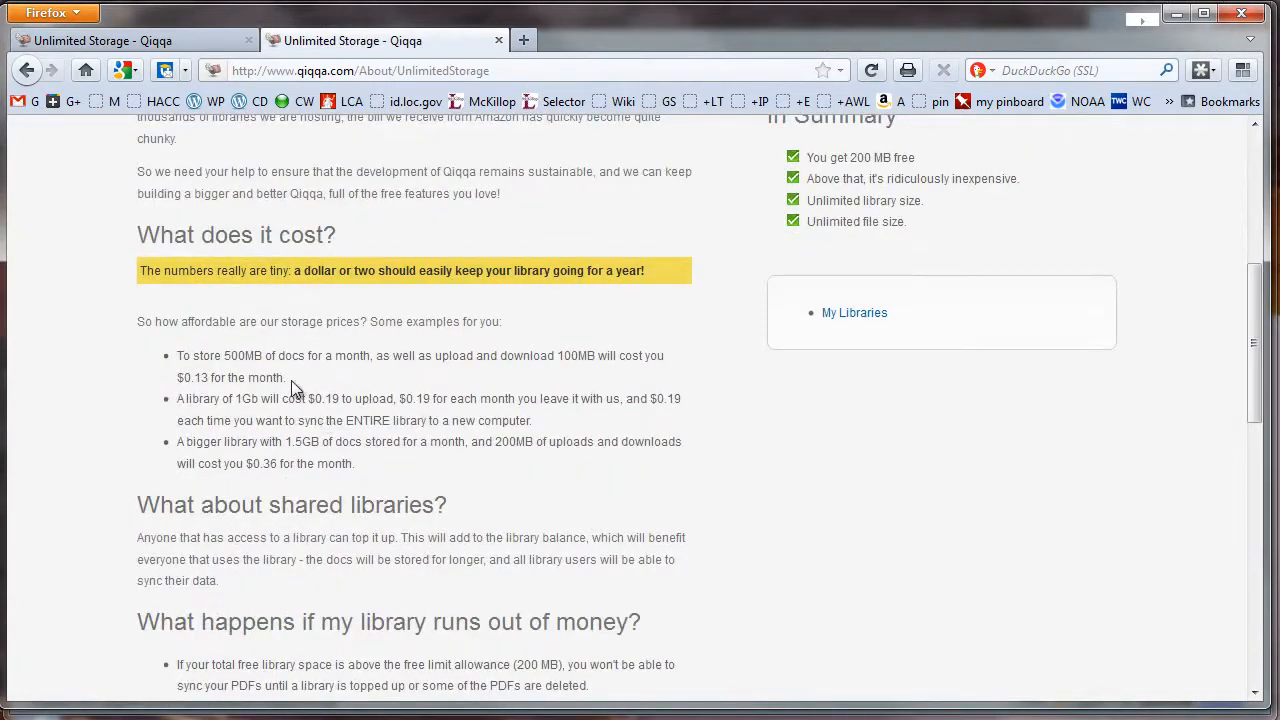
drag(212, 388, 160, 378)
drag(286, 466, 224, 466)
click(754, 495)
scroll(754, 495, up, 4)
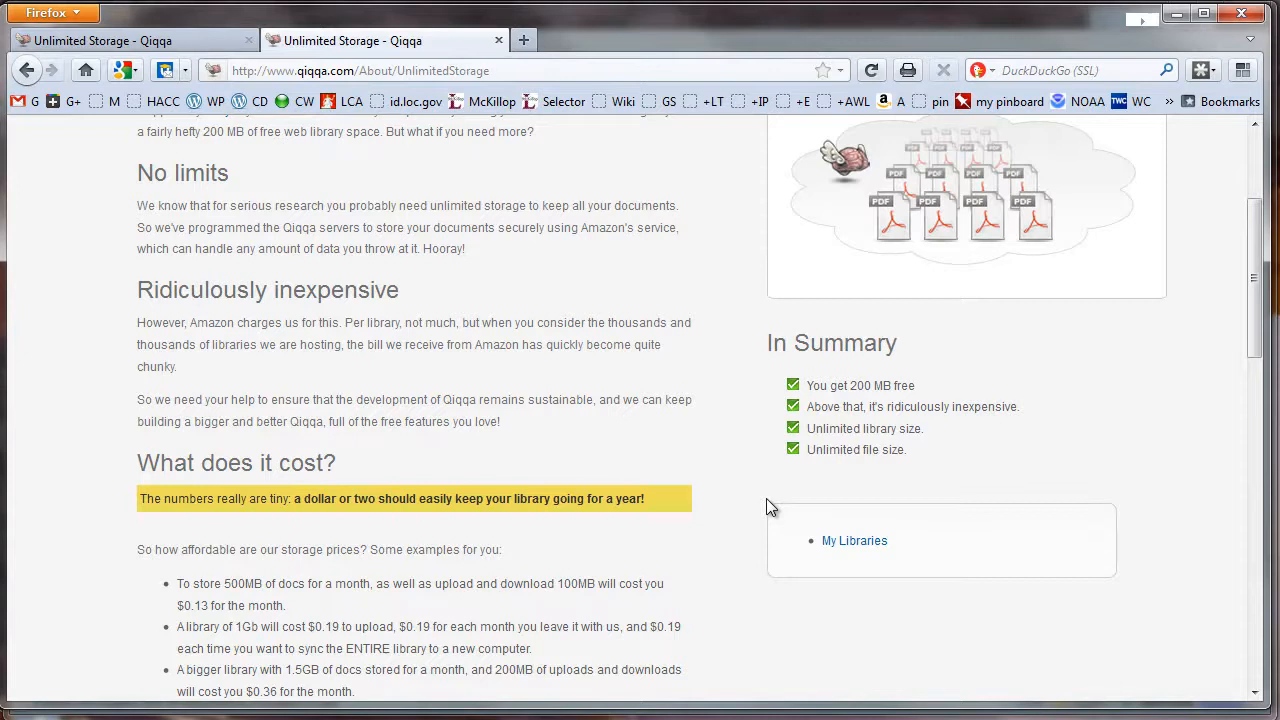
scroll(770, 507, down, 2)
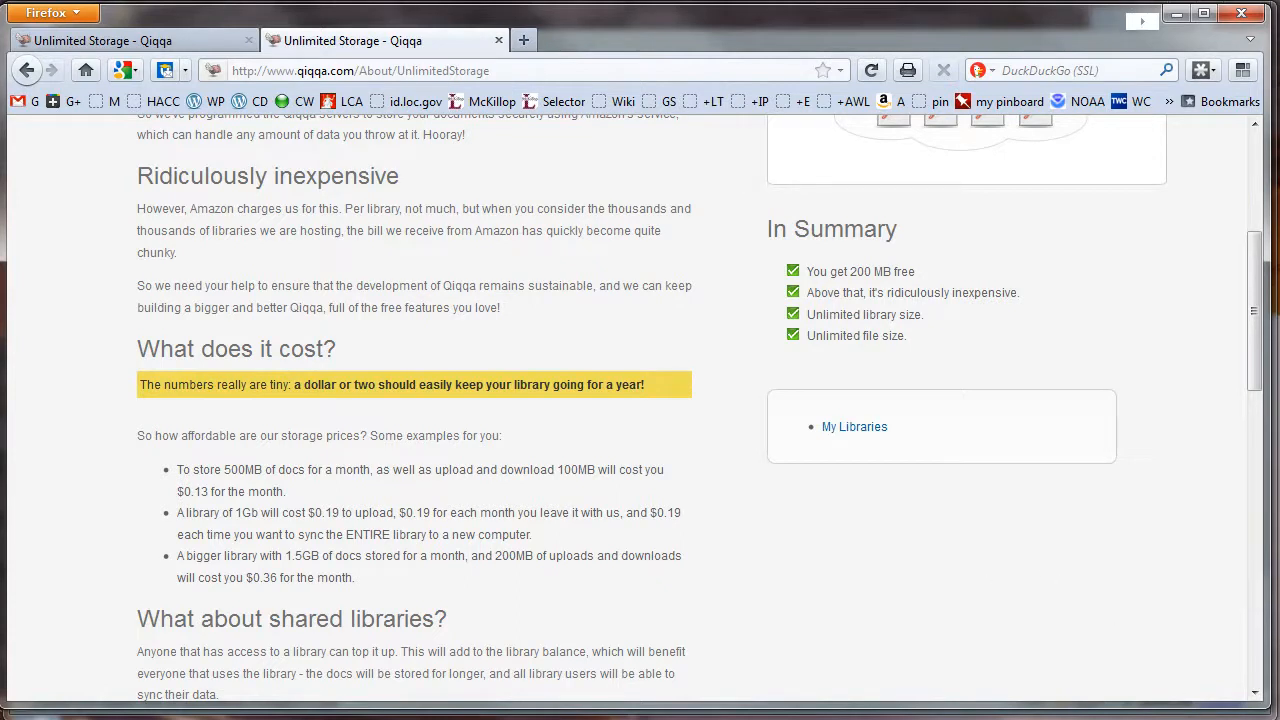
key(alt+Tab)
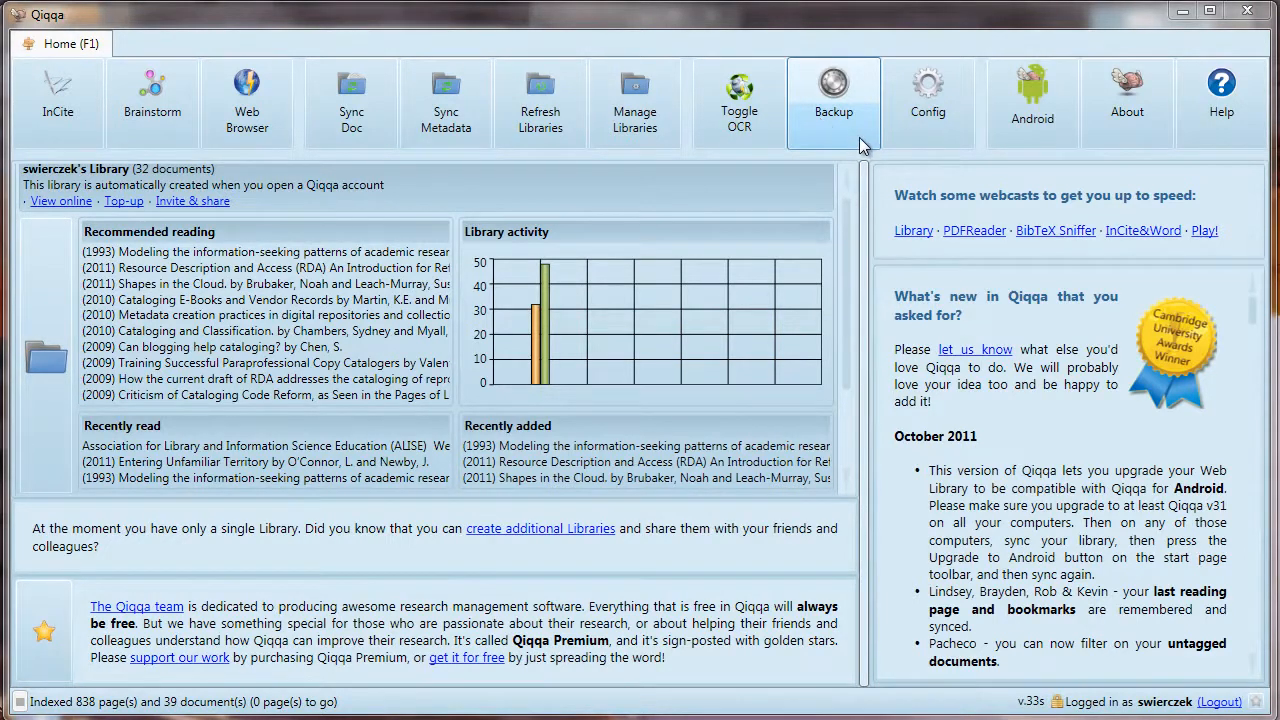
click(853, 120)
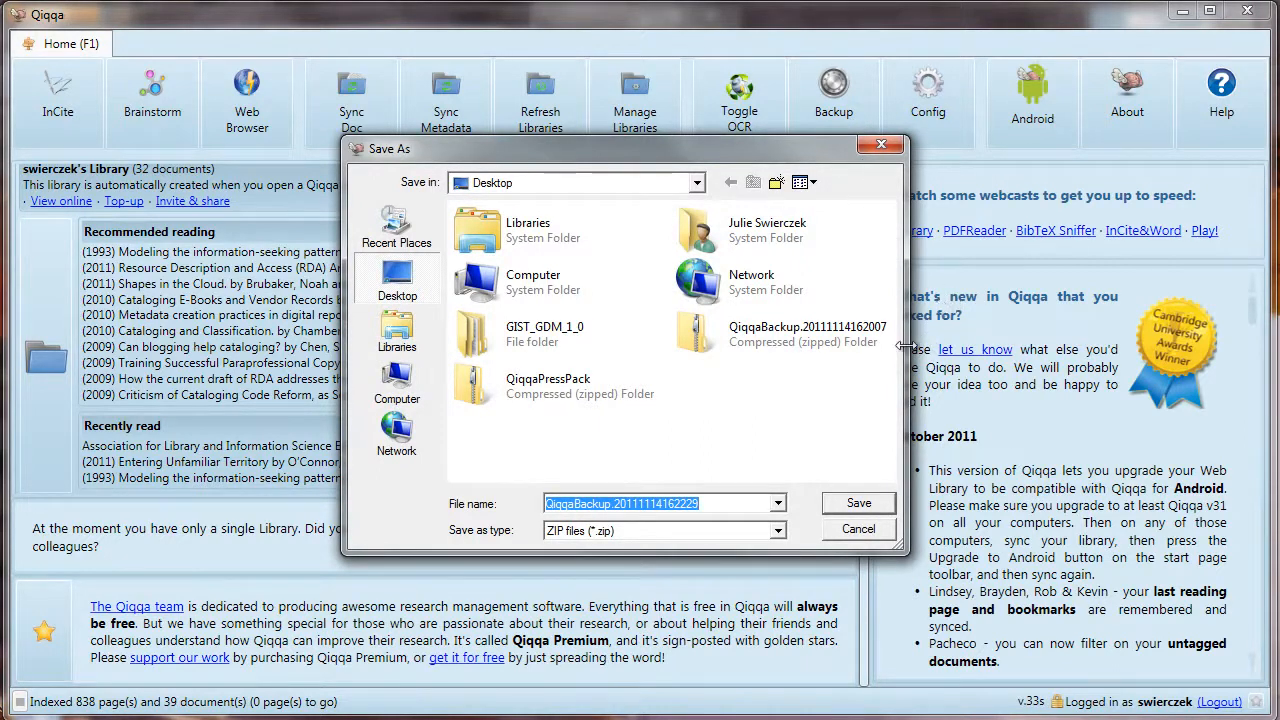
click(883, 537)
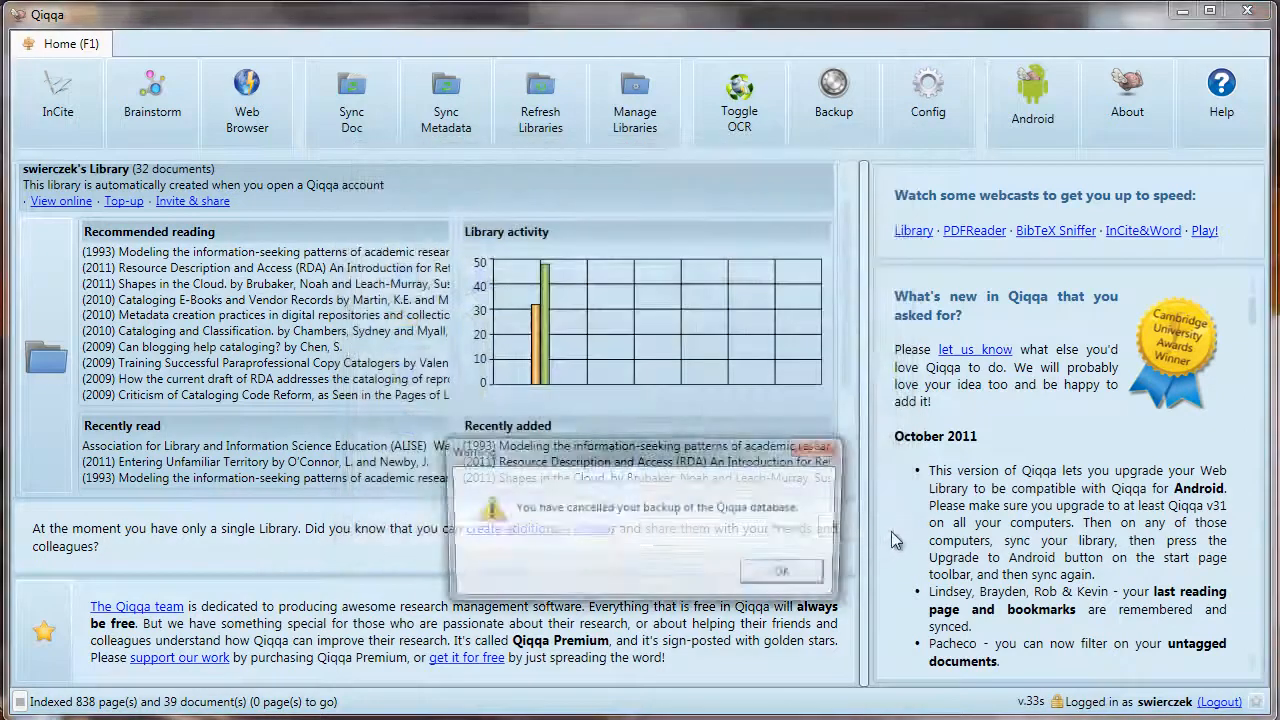
click(808, 582)
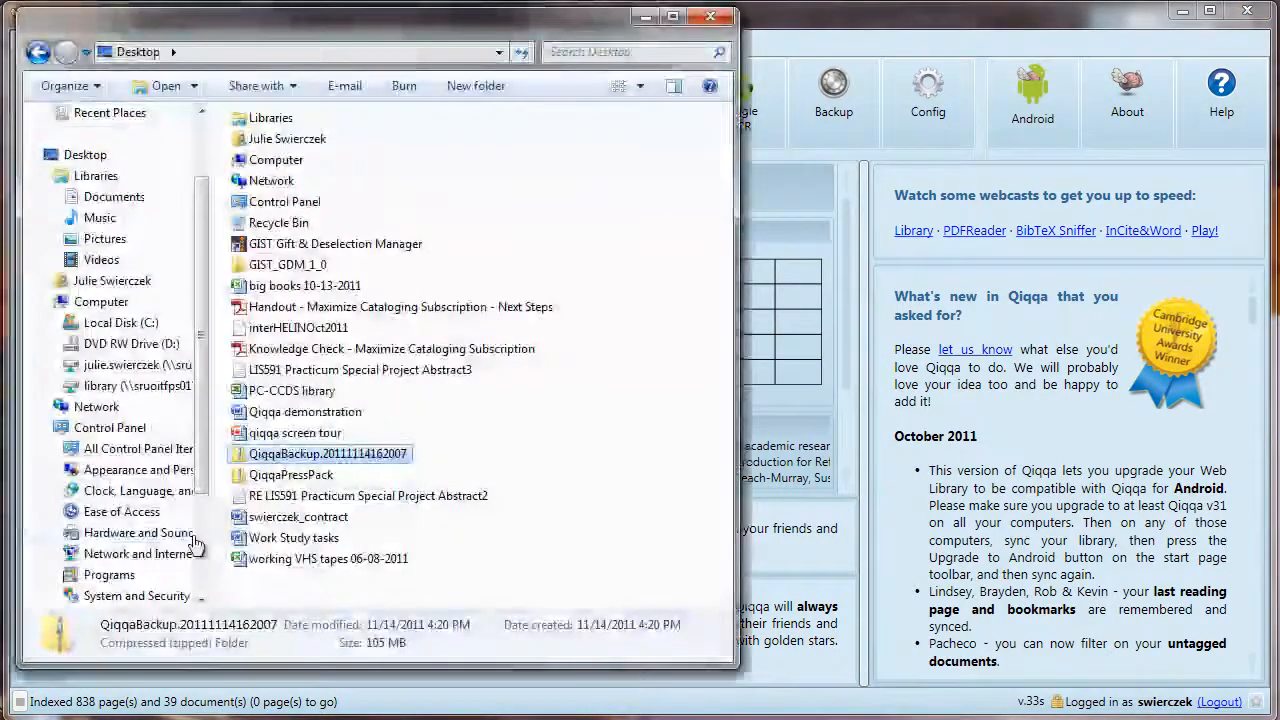
In Windows Explorer, open AppData Local's Quantisle\Qiqqa folder and the Qiqqa folder inside the desktop's QiqqaBackup.20111114162007 archive
click(337, 457)
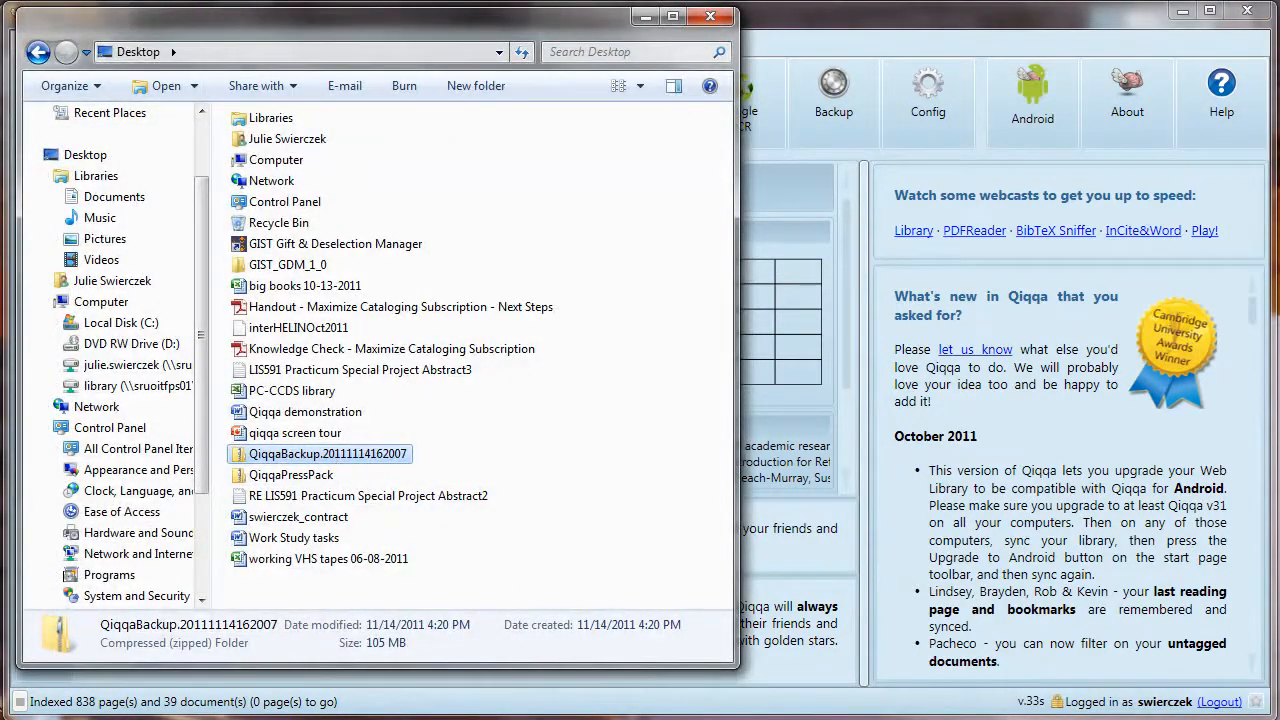
key(alt+Tab)
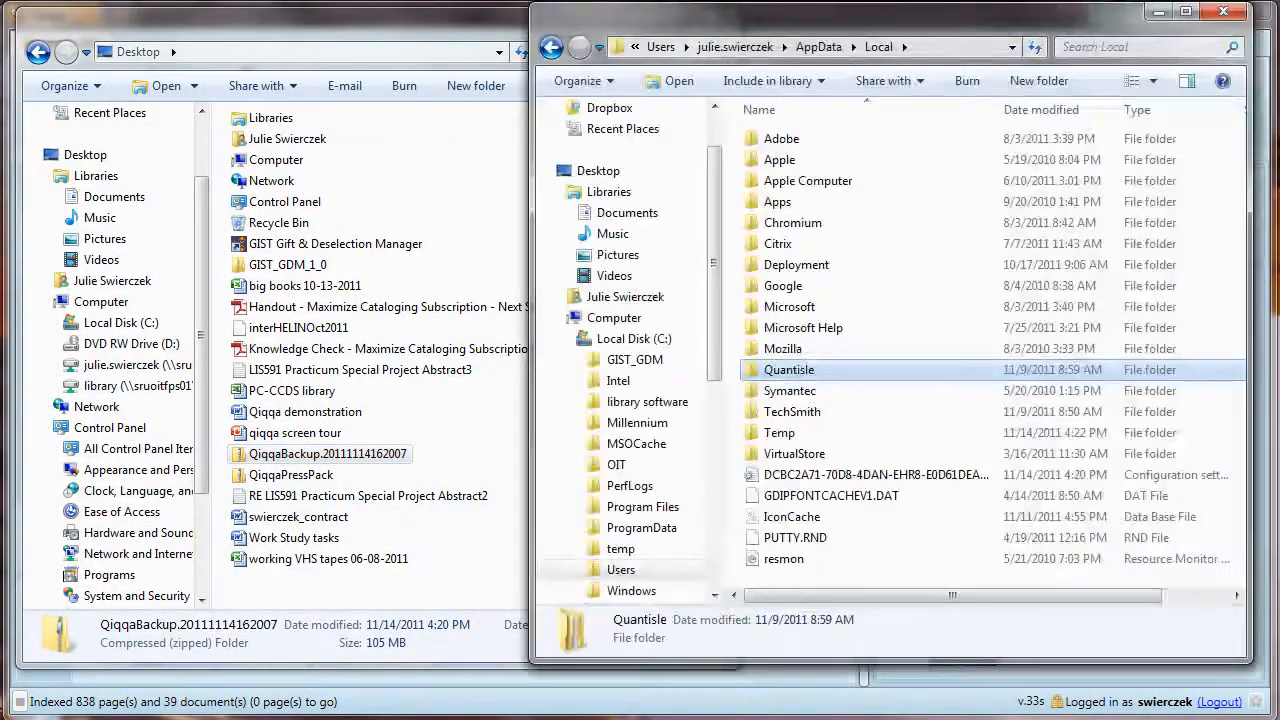
double_click(848, 369)
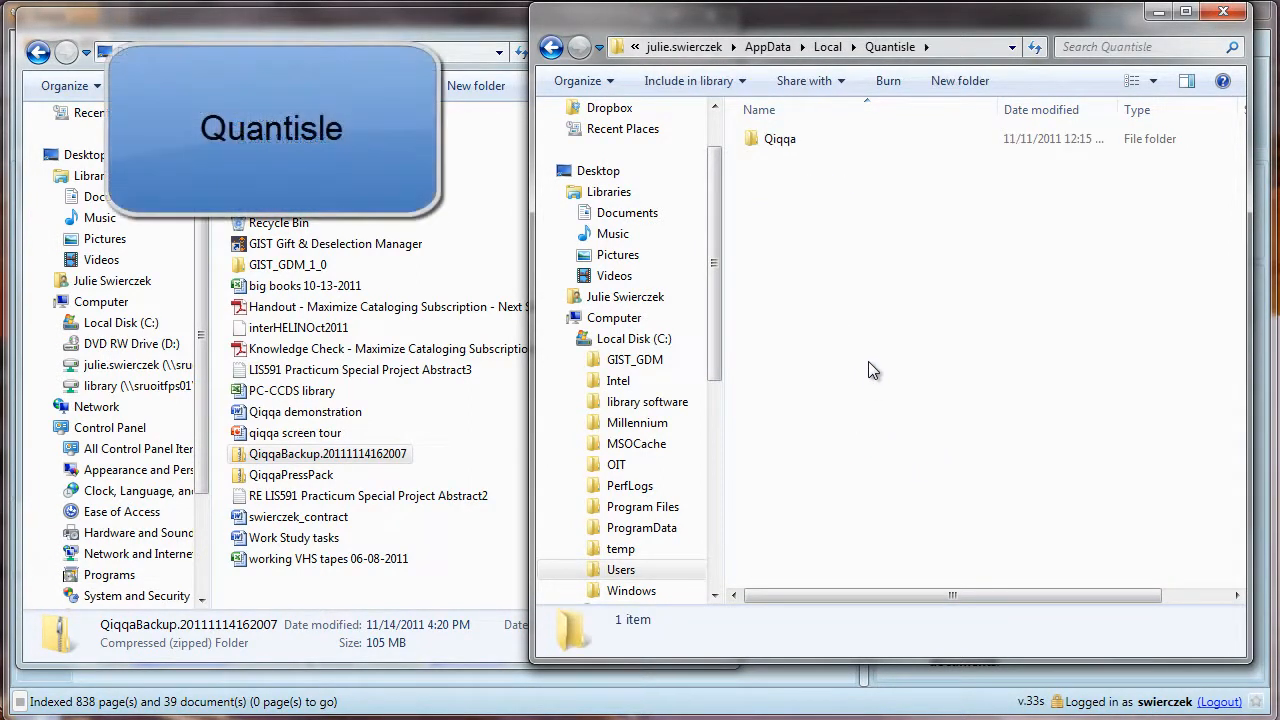
double_click(804, 140)
double_click(370, 454)
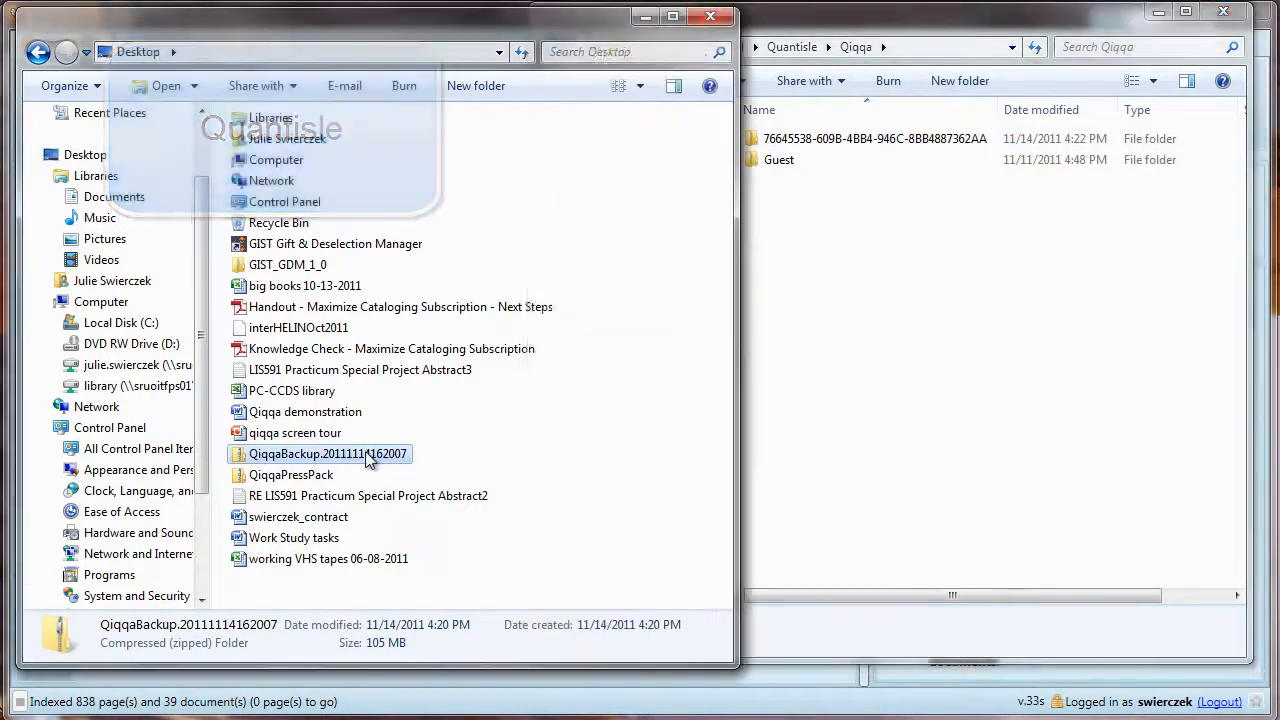
double_click(266, 144)
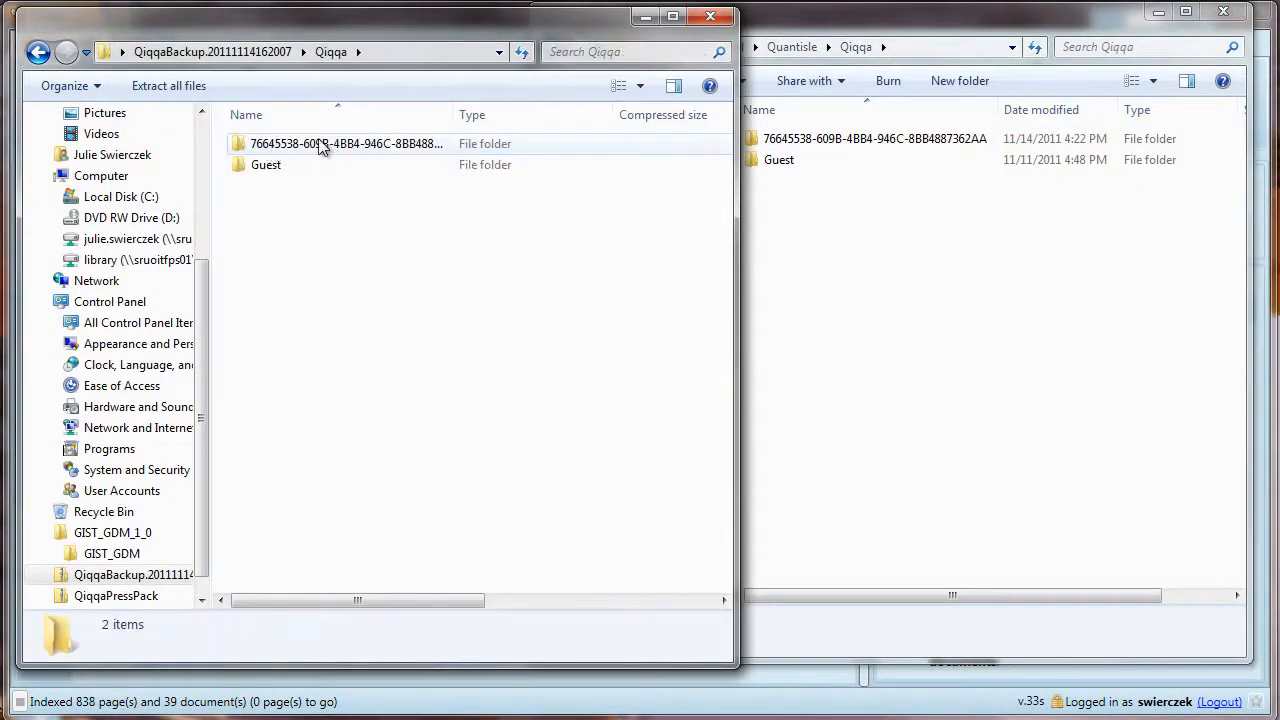
Copy the long-ID folder from the backup archive and target the matching folder in the local Qiqqa directory for pasting
click(320, 145)
right_click(322, 146)
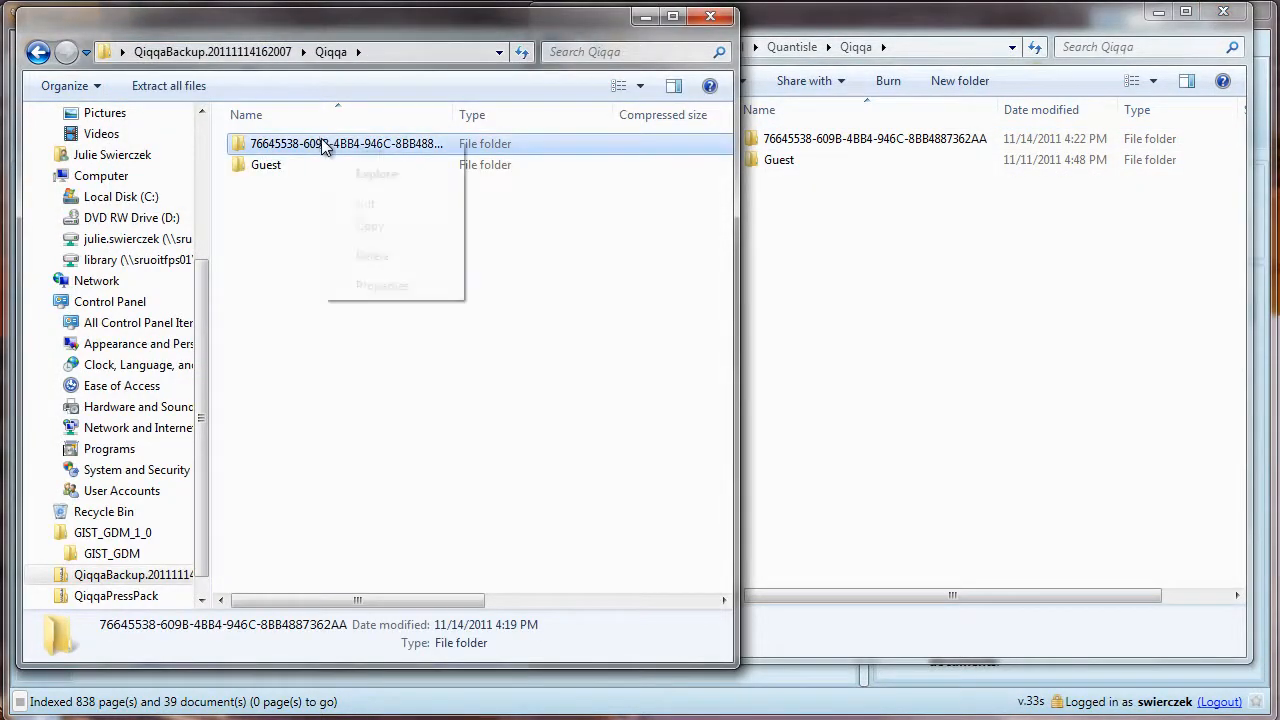
click(400, 228)
click(786, 145)
right_click(786, 145)
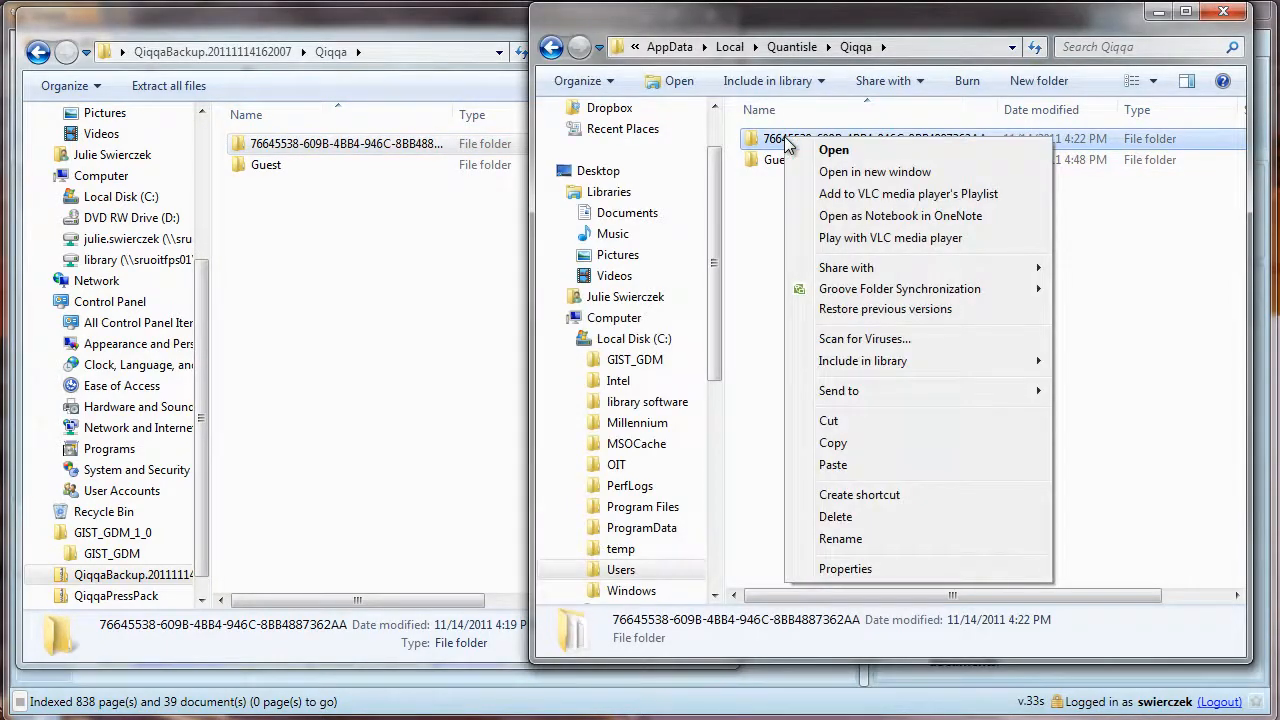